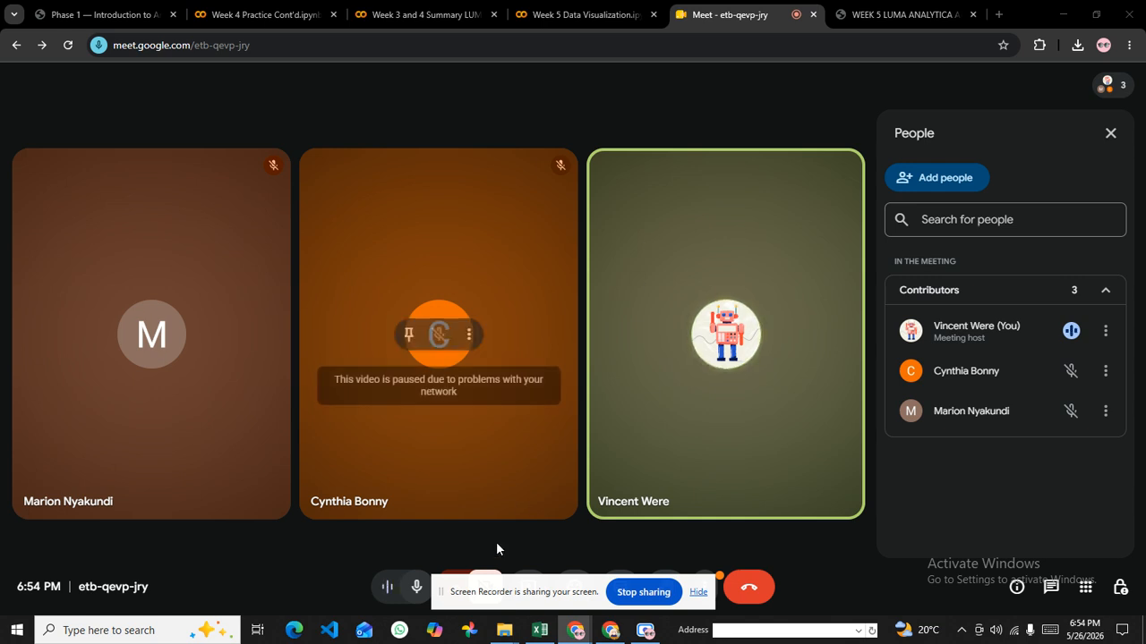
Step: Move the screen recorder's sharing notice off the meeting controls
{"action": "left_click_drag", "start_coordinate": [513, 595], "coordinate": [92, 607]}
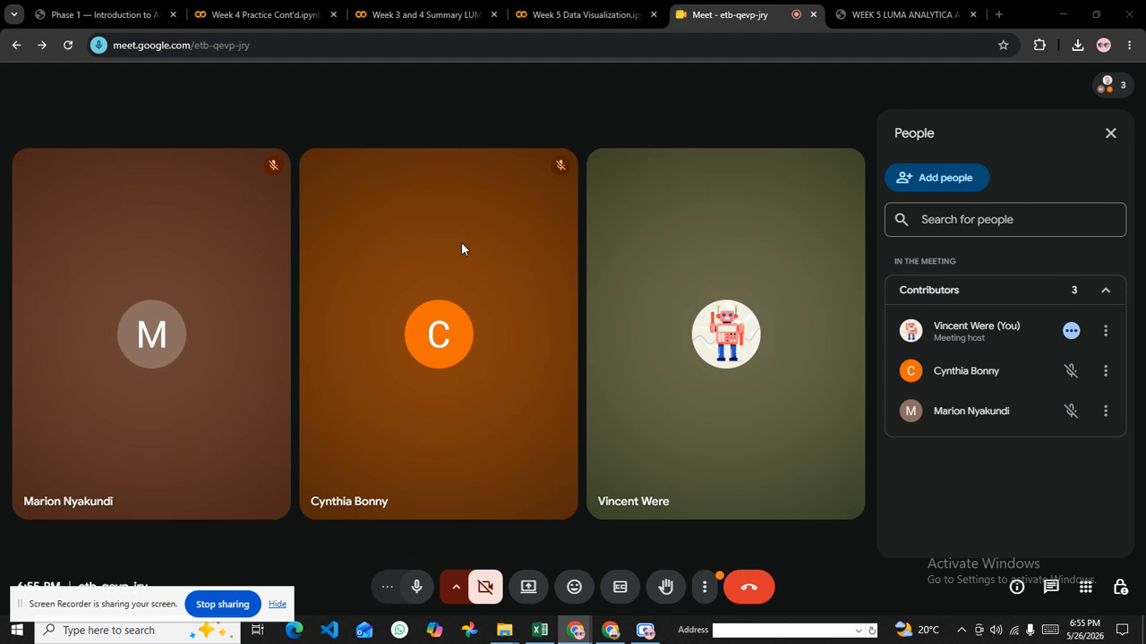
{"action": "mouse_move", "coordinate": [476, 263]}
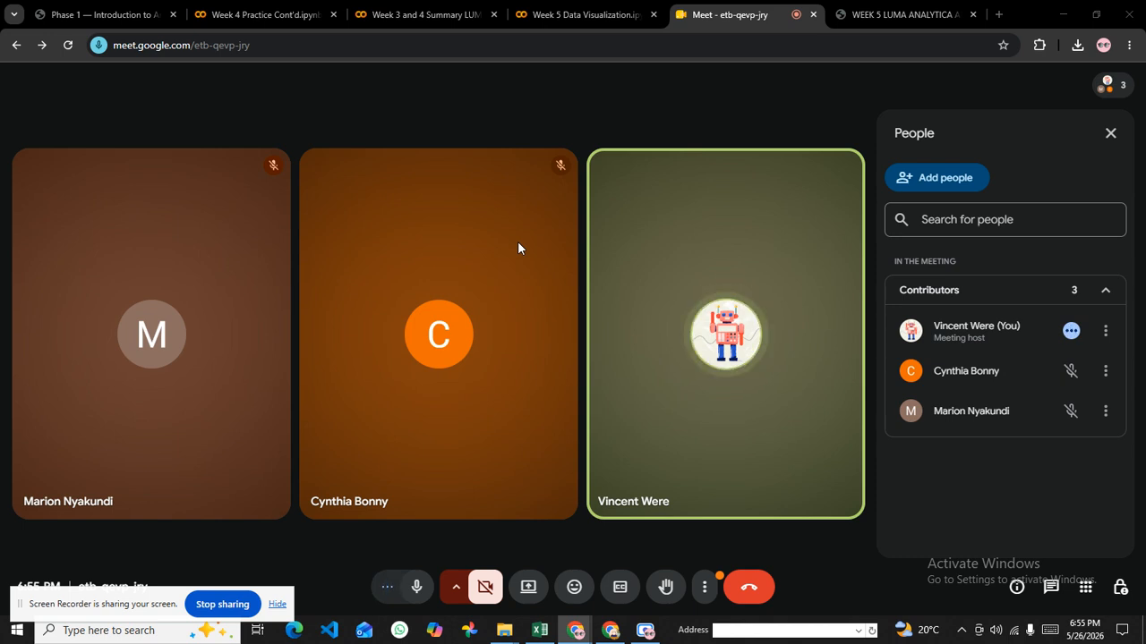
Step: Check the Deluxe_Sales-Export_2019-2020.csv workbook in Excel and the other Chrome window, and return to the Meet call
{"action": "left_click", "coordinate": [540, 630]}
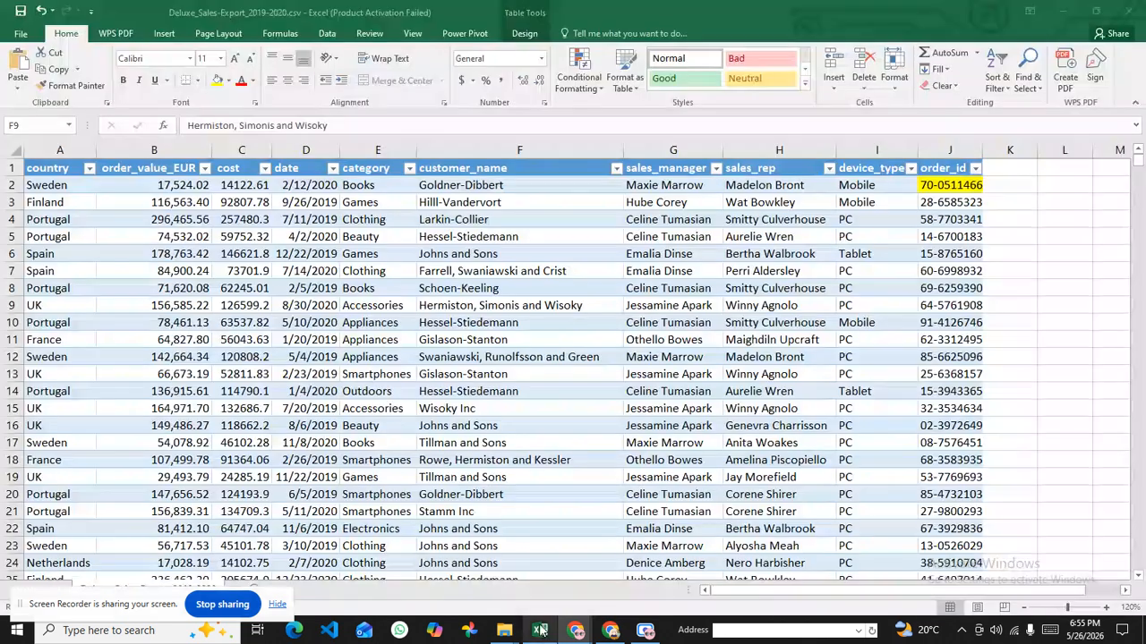
{"action": "left_click", "coordinate": [362, 220]}
{"action": "left_click", "coordinate": [296, 288]}
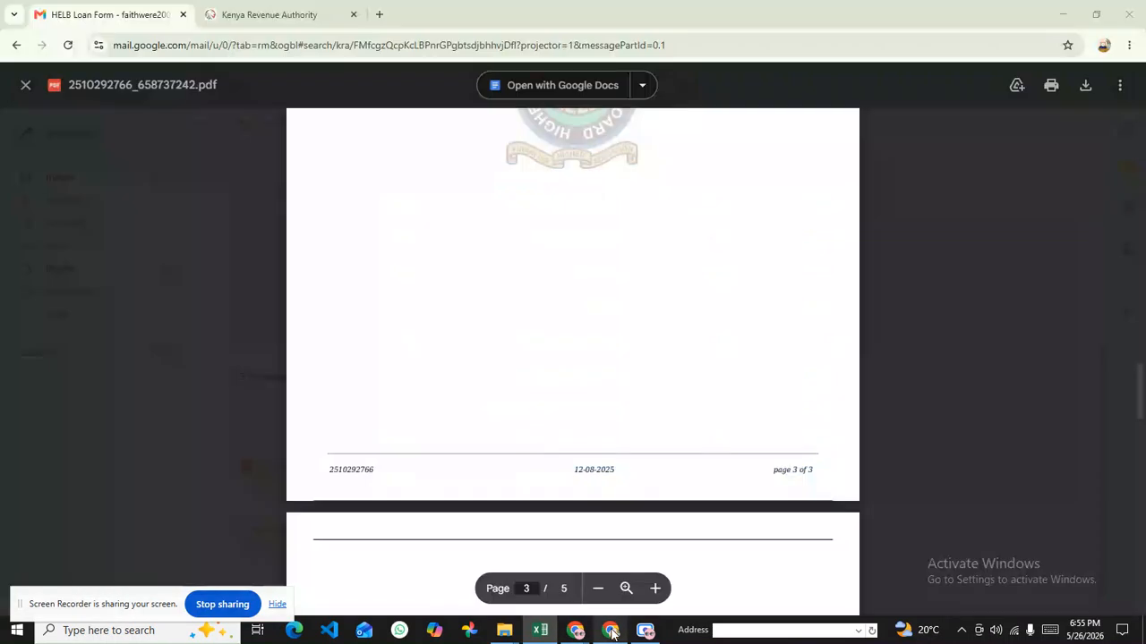
{"action": "left_click", "coordinate": [611, 631]}
{"action": "mouse_move", "coordinate": [576, 631]}
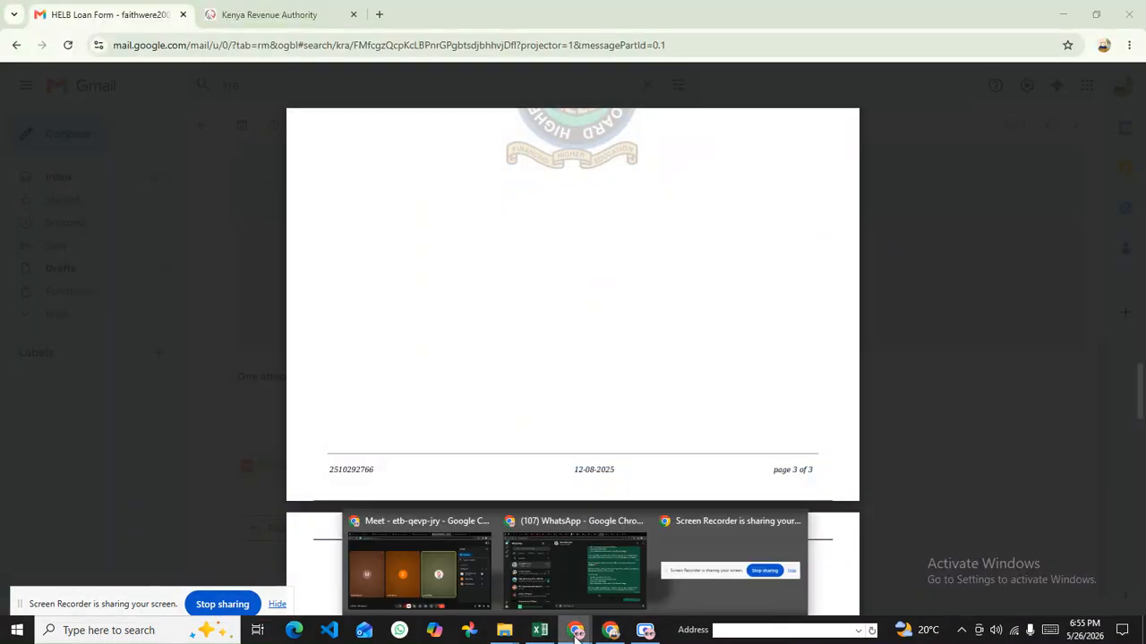
{"action": "left_click", "coordinate": [425, 580]}
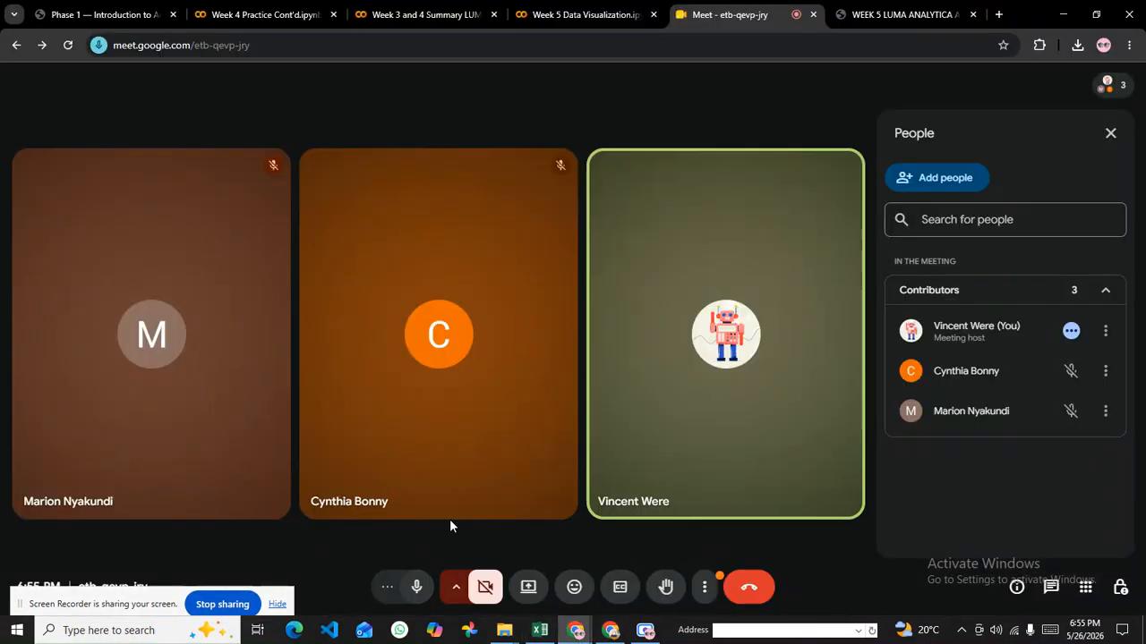
{"action": "left_click", "coordinate": [528, 586]}
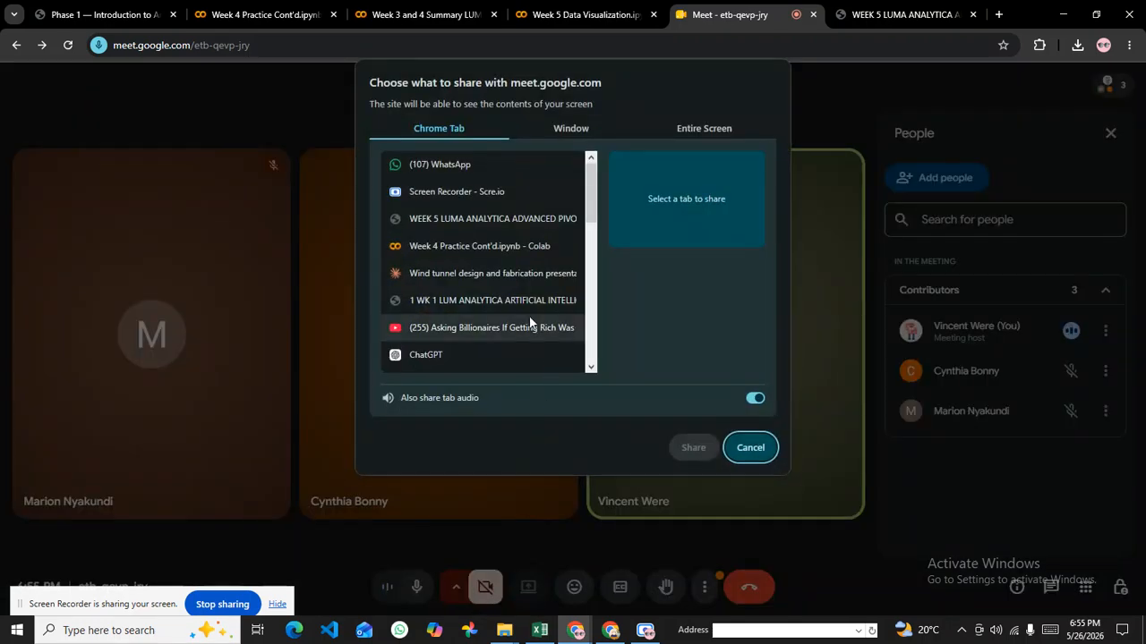
{"action": "left_click", "coordinate": [678, 134]}
{"action": "left_click", "coordinate": [479, 217]}
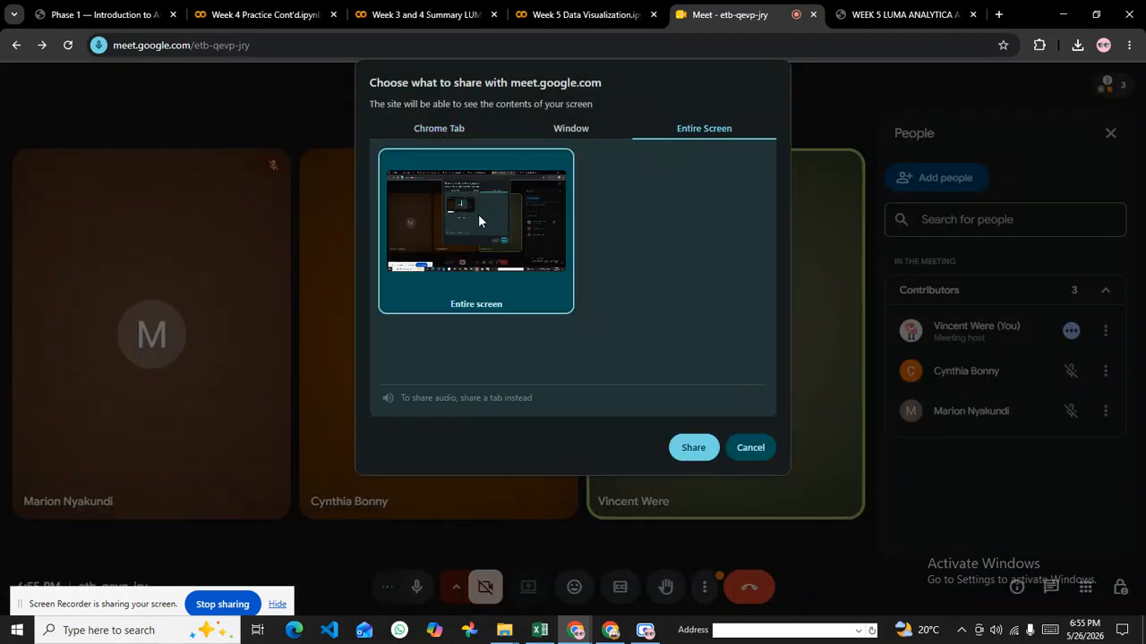
{"action": "left_click", "coordinate": [686, 448]}
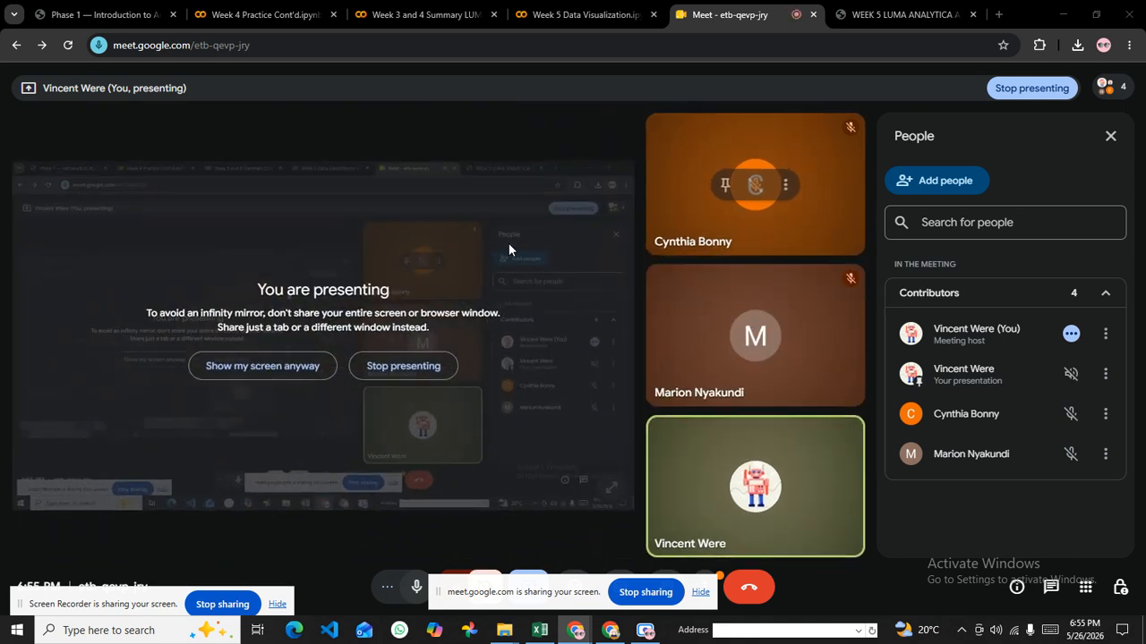
{"action": "left_click", "coordinate": [427, 372]}
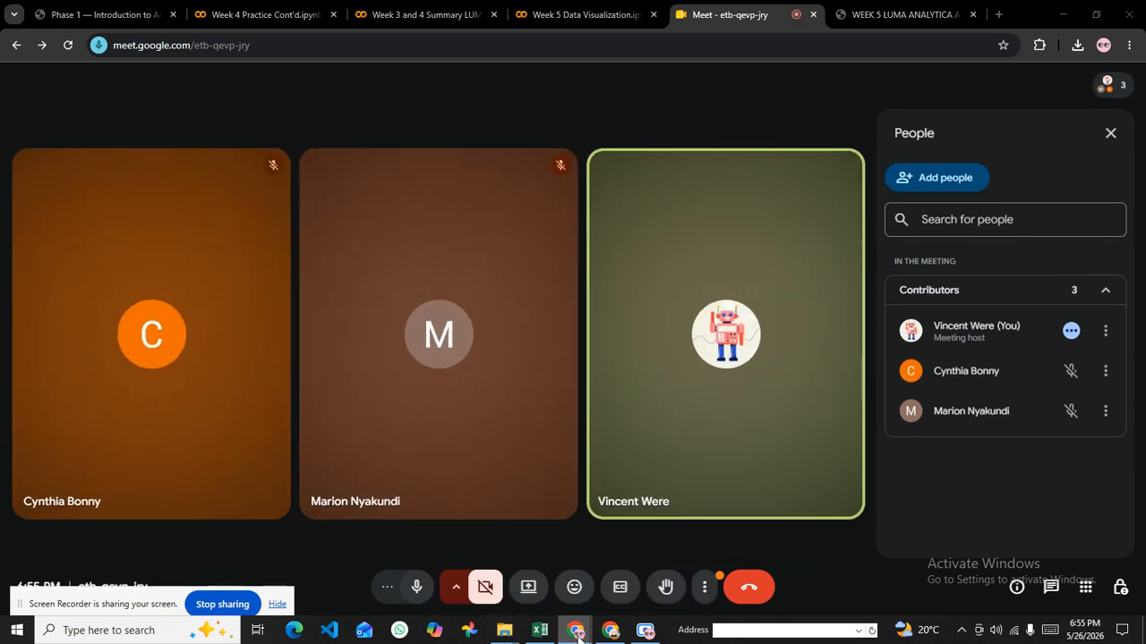
Step: Look through the tabs in the other open Chrome windows and return to the Meet call
{"action": "mouse_move", "coordinate": [577, 636]}
{"action": "left_click", "coordinate": [561, 577]}
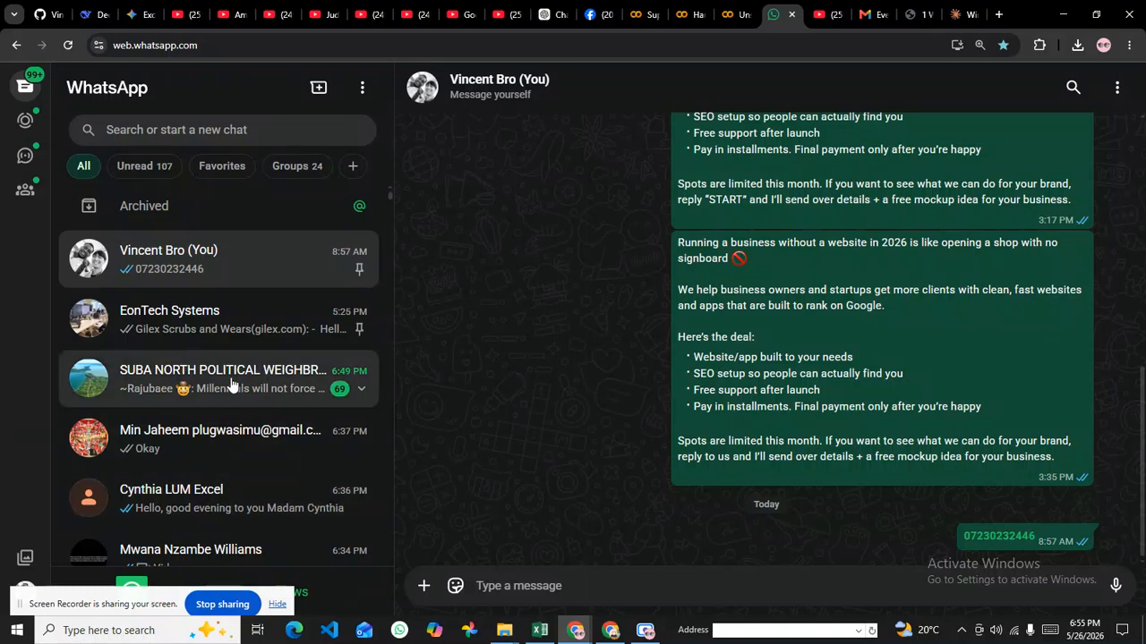
{"action": "left_click", "coordinate": [736, 14]}
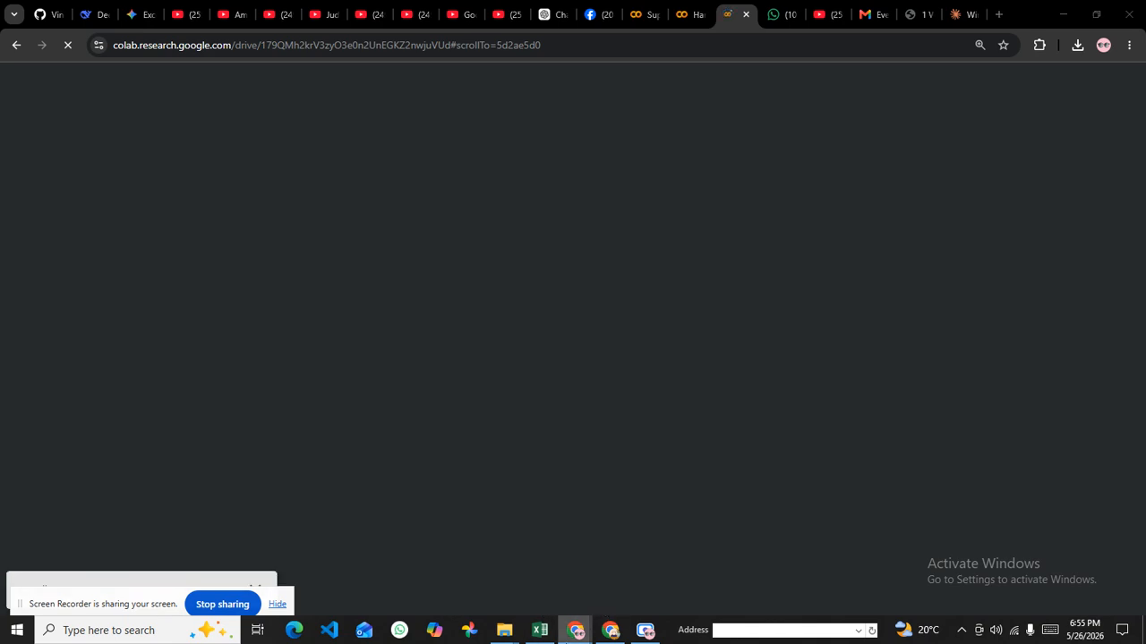
{"action": "mouse_move", "coordinate": [575, 631]}
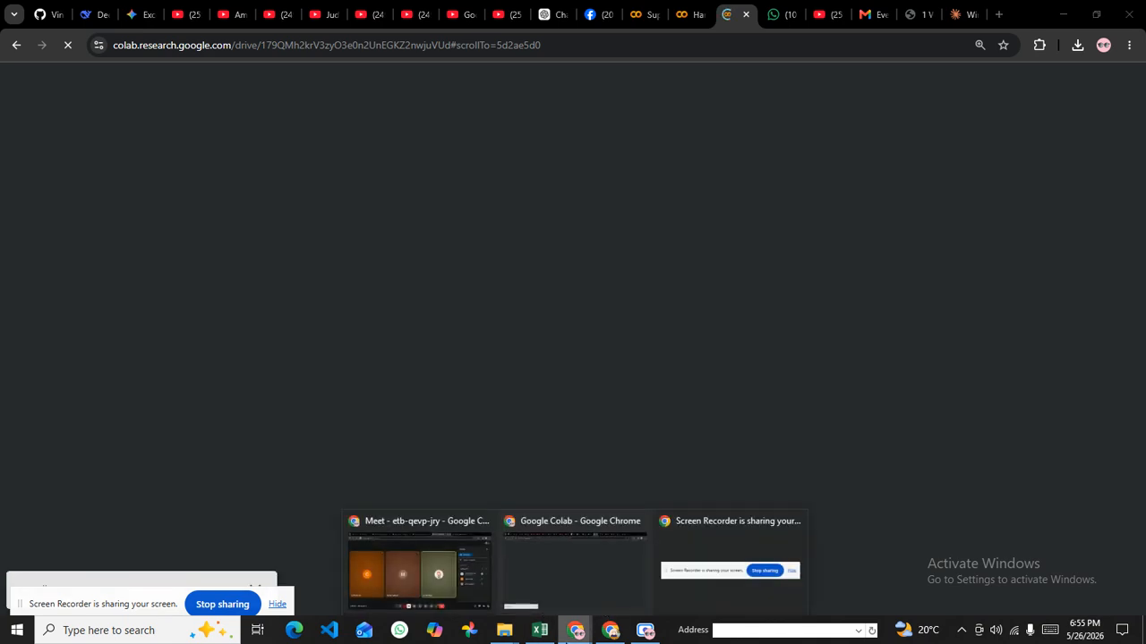
{"action": "left_click", "coordinate": [616, 629]}
{"action": "left_click", "coordinate": [296, 14]}
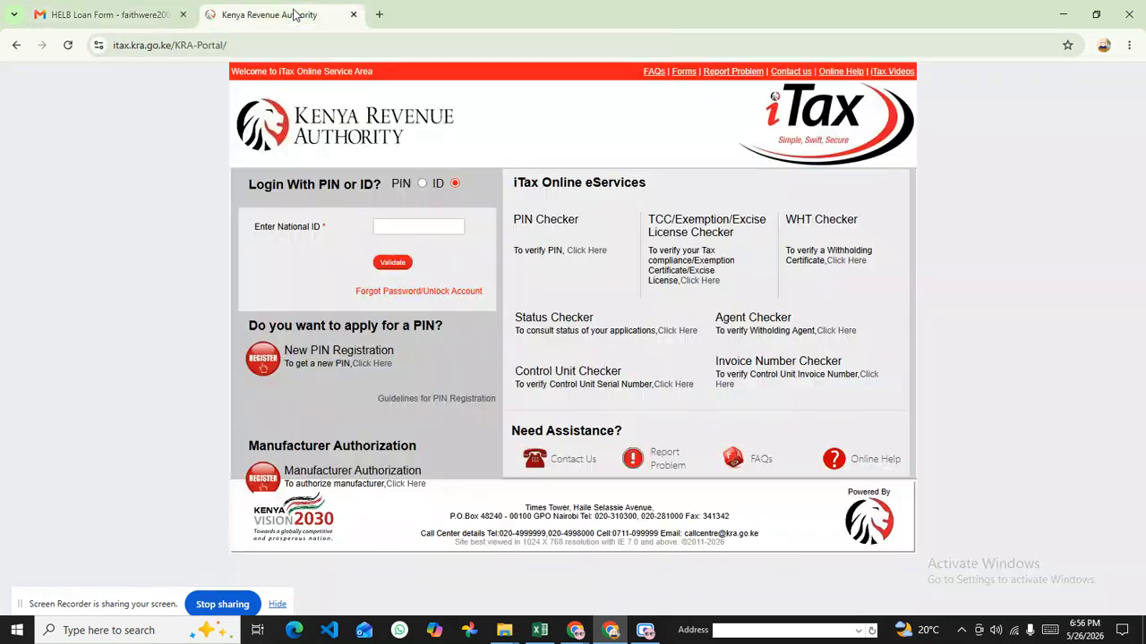
{"action": "left_click", "coordinate": [380, 15]}
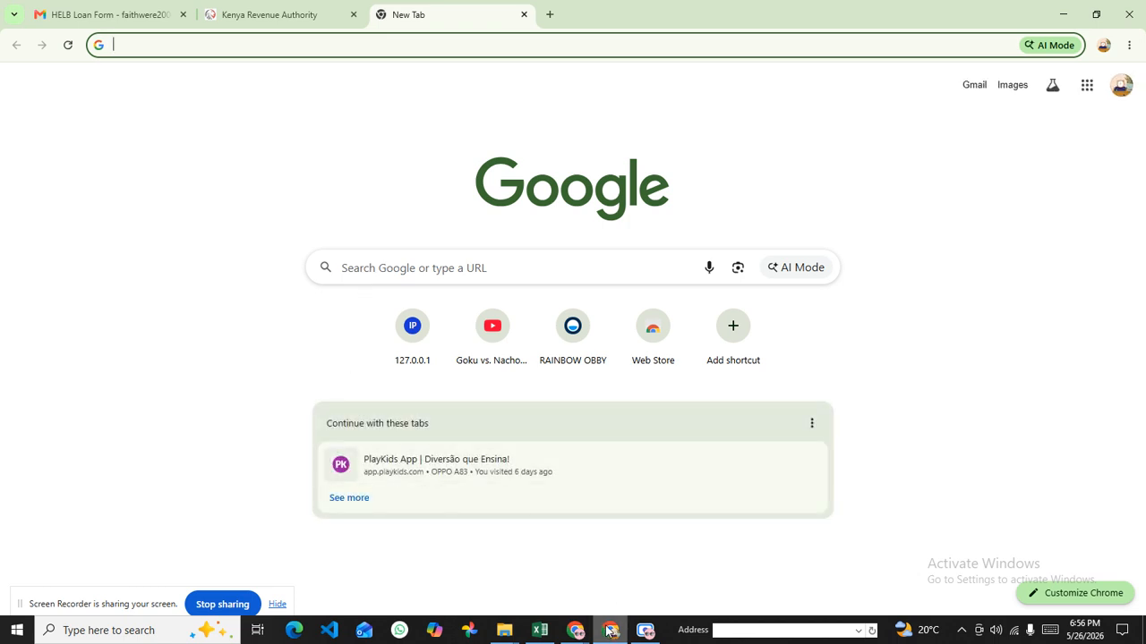
{"action": "mouse_move", "coordinate": [576, 629]}
{"action": "left_click", "coordinate": [441, 583]}
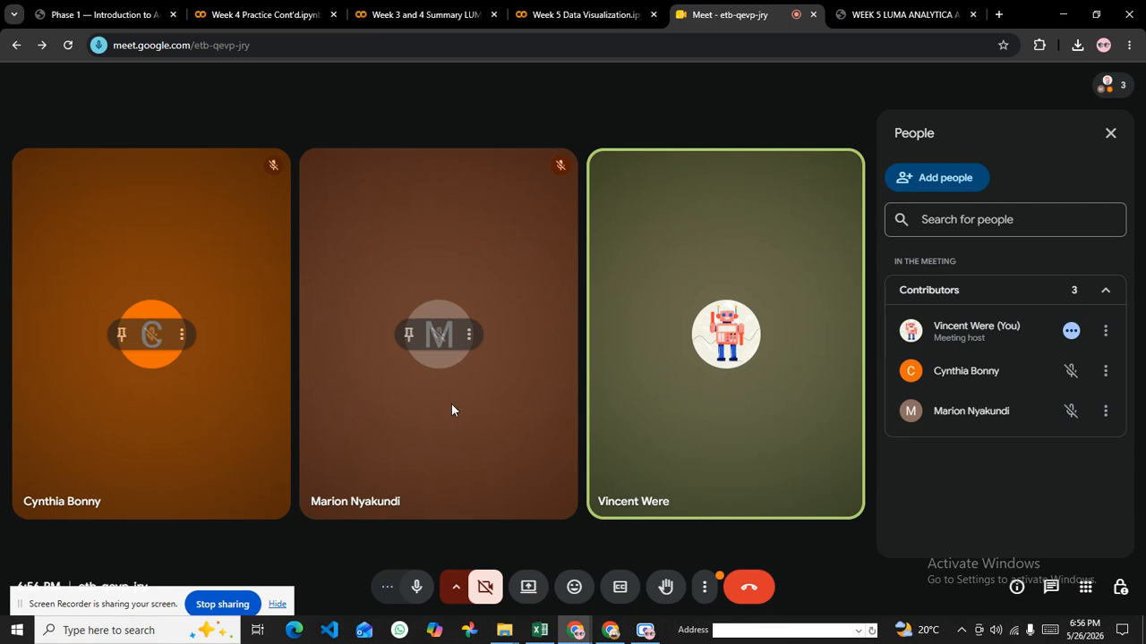
Step: Present the entire screen to the meeting and show the presentation preview anyway
{"action": "left_click", "coordinate": [528, 587]}
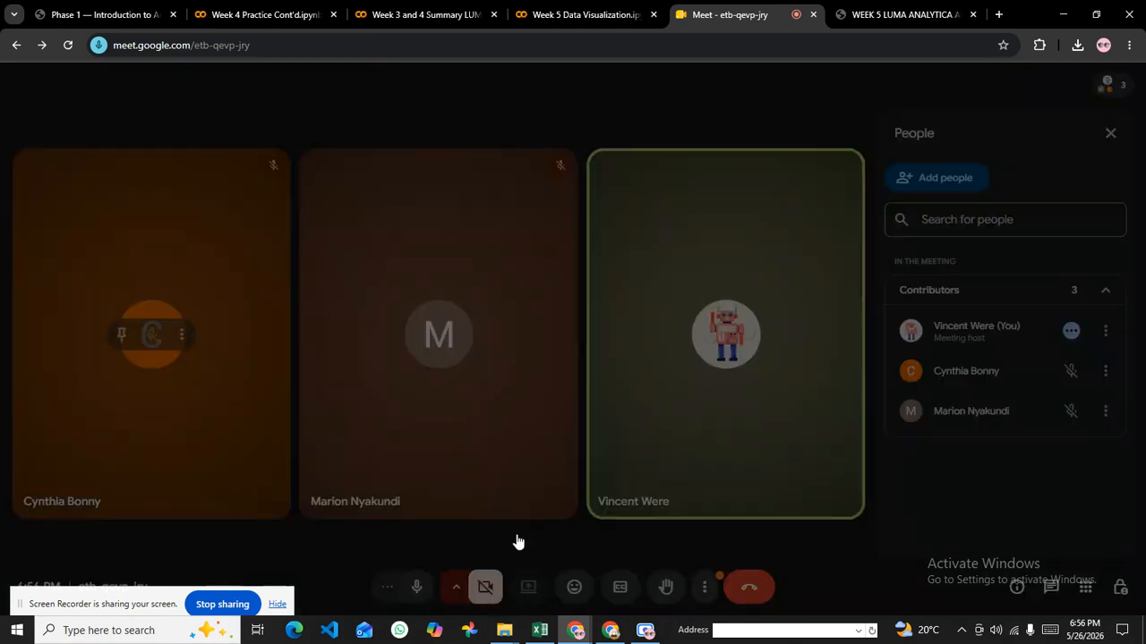
{"action": "left_click", "coordinate": [650, 134]}
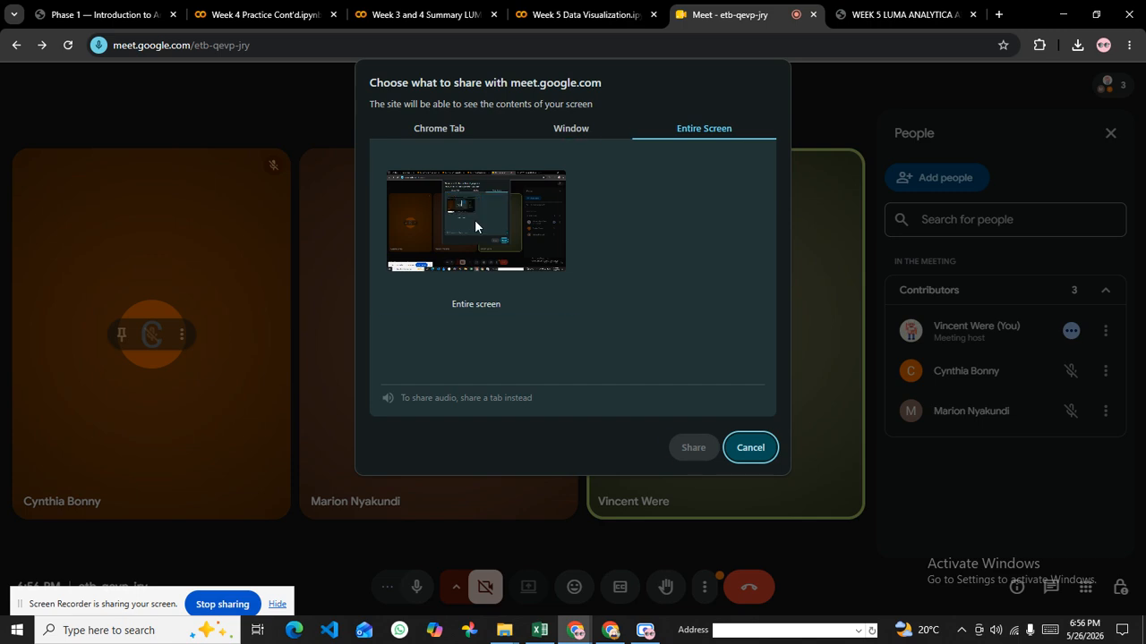
{"action": "left_click", "coordinate": [476, 224]}
{"action": "left_click", "coordinate": [695, 454]}
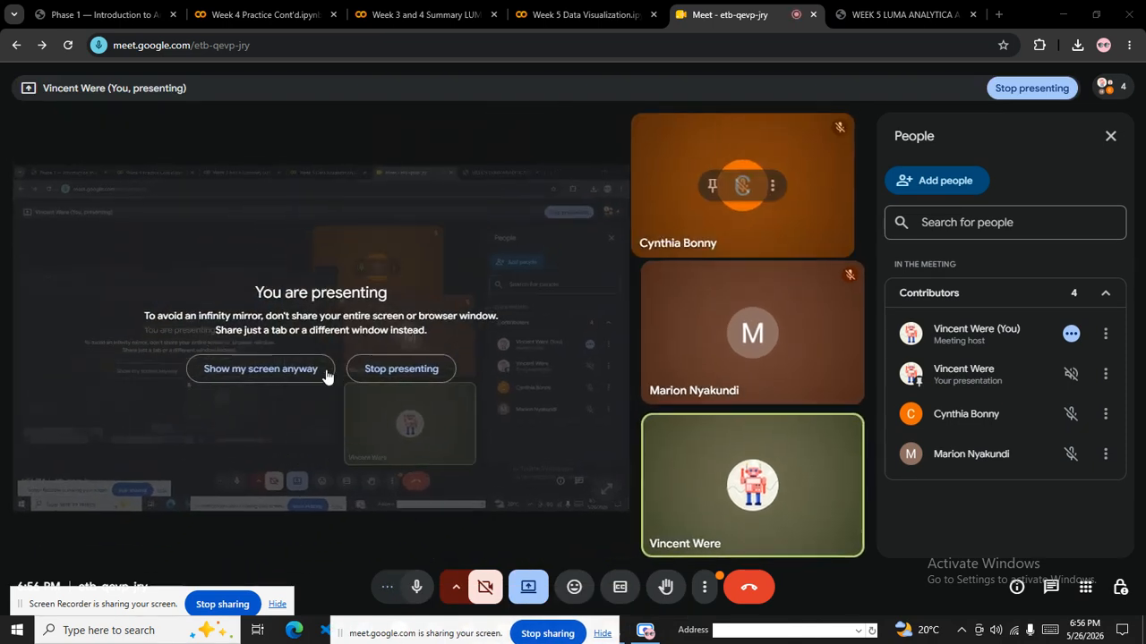
{"action": "left_click", "coordinate": [284, 369]}
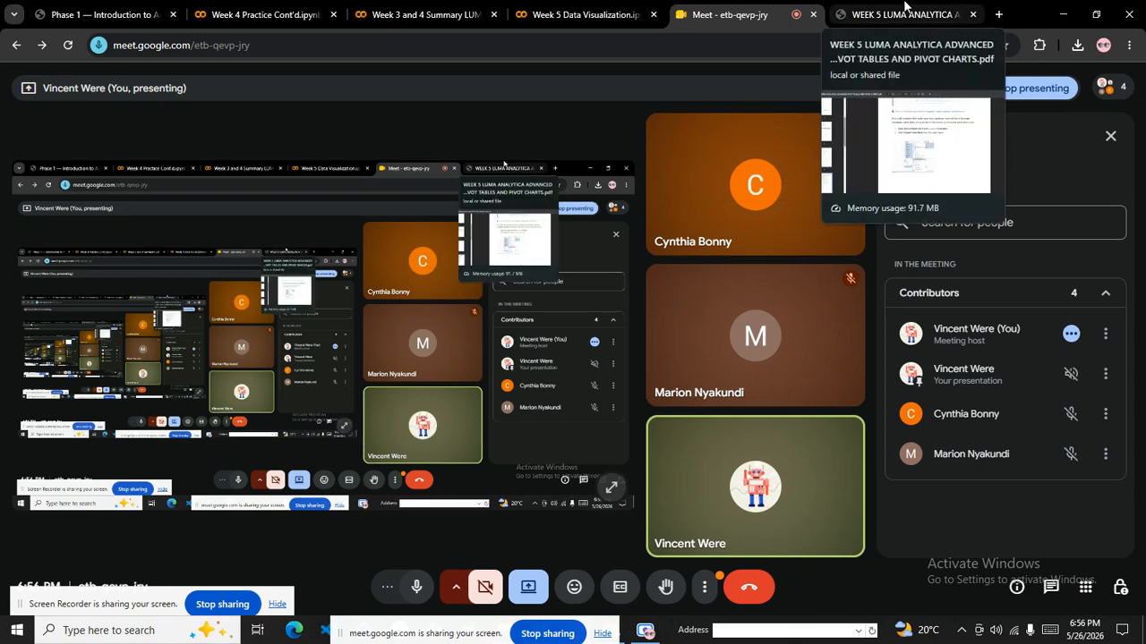
Step: Open the WEEK 5 LUMA ANALYTICA ADVANCED PIVOT TABLES AND PIVOT CHARTS PDF and enlarge it to 125%
{"action": "left_click", "coordinate": [904, 14]}
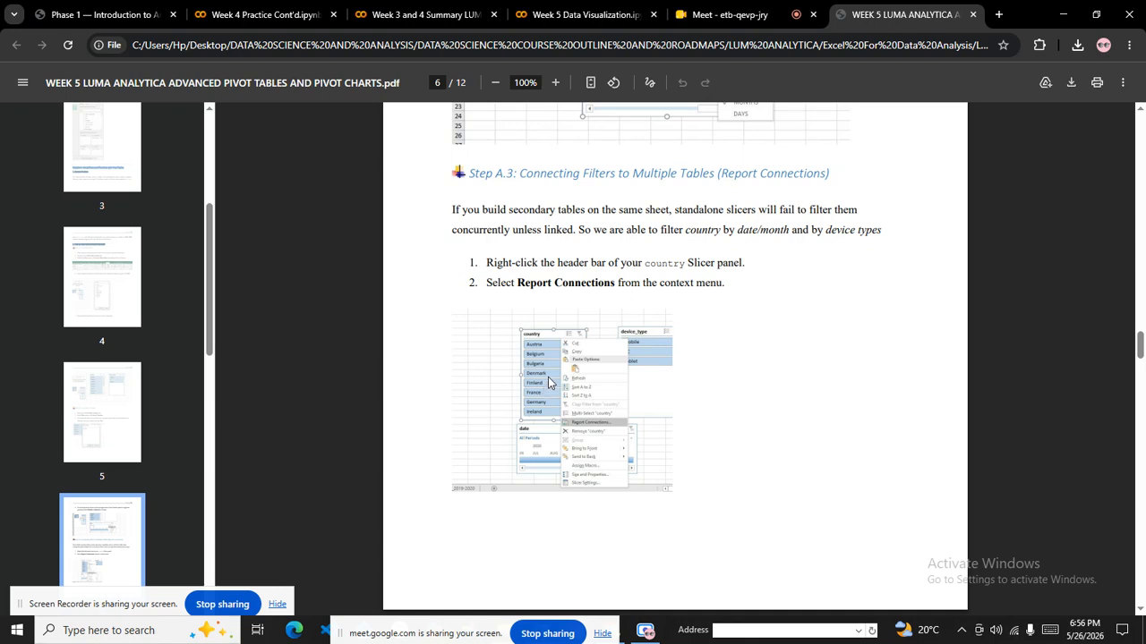
{"action": "key", "text": "ctrl+equal"}
{"action": "key", "text": "ctrl+equal"}
{"action": "scroll", "coordinate": [726, 307], "scroll_direction": "up", "scroll_amount": 4}
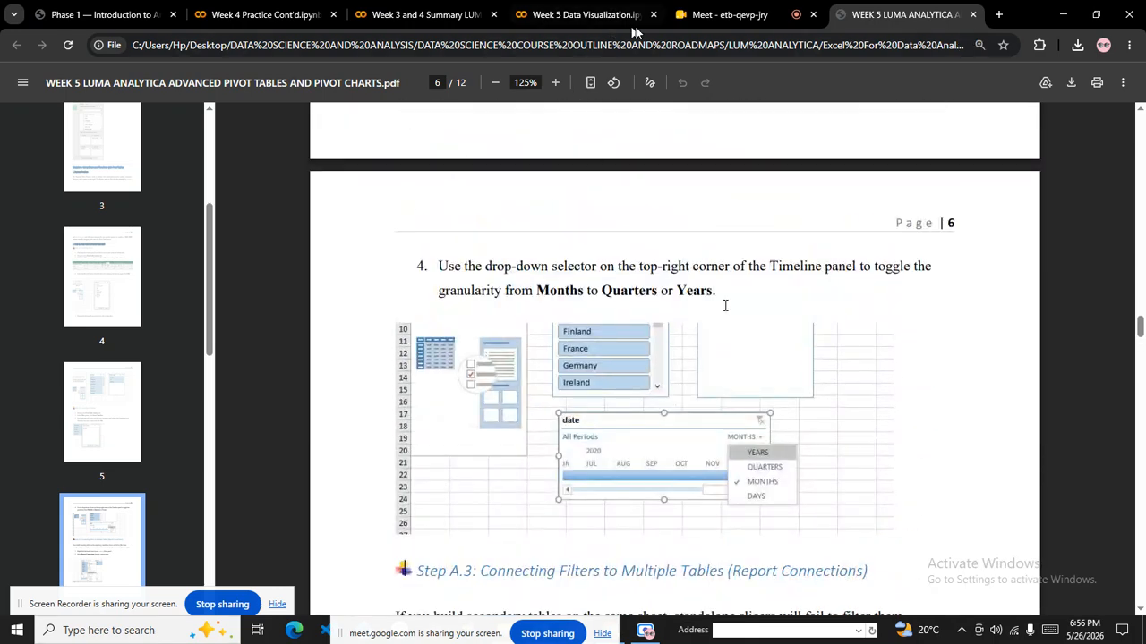
Step: Return to the Meet call and move the screen recorder's sharing notice partly off the screen's edge
{"action": "left_click", "coordinate": [720, 15]}
{"action": "left_click_drag", "start_coordinate": [137, 609], "coordinate": [320, 643]}
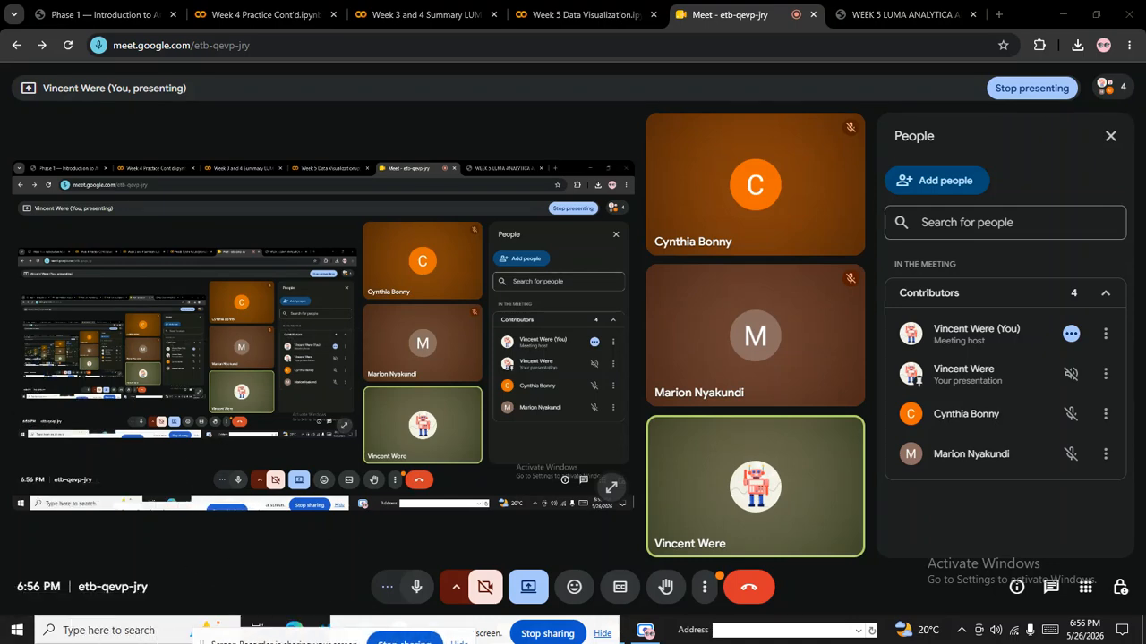
Step: Go back through the Week 5 PDF from page 6 to the Initial Pivot Table Setup prerequisites on page 1
{"action": "left_click", "coordinate": [887, 6]}
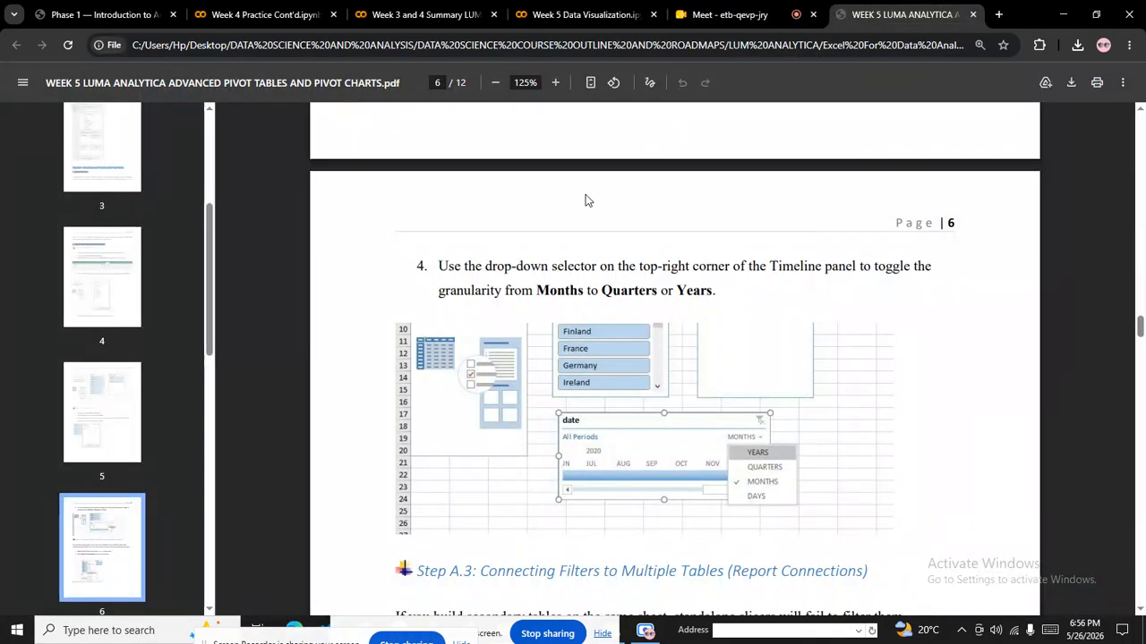
{"action": "scroll", "coordinate": [532, 256], "scroll_direction": "up", "scroll_amount": 5}
{"action": "scroll", "coordinate": [532, 256], "scroll_direction": "up", "scroll_amount": 8}
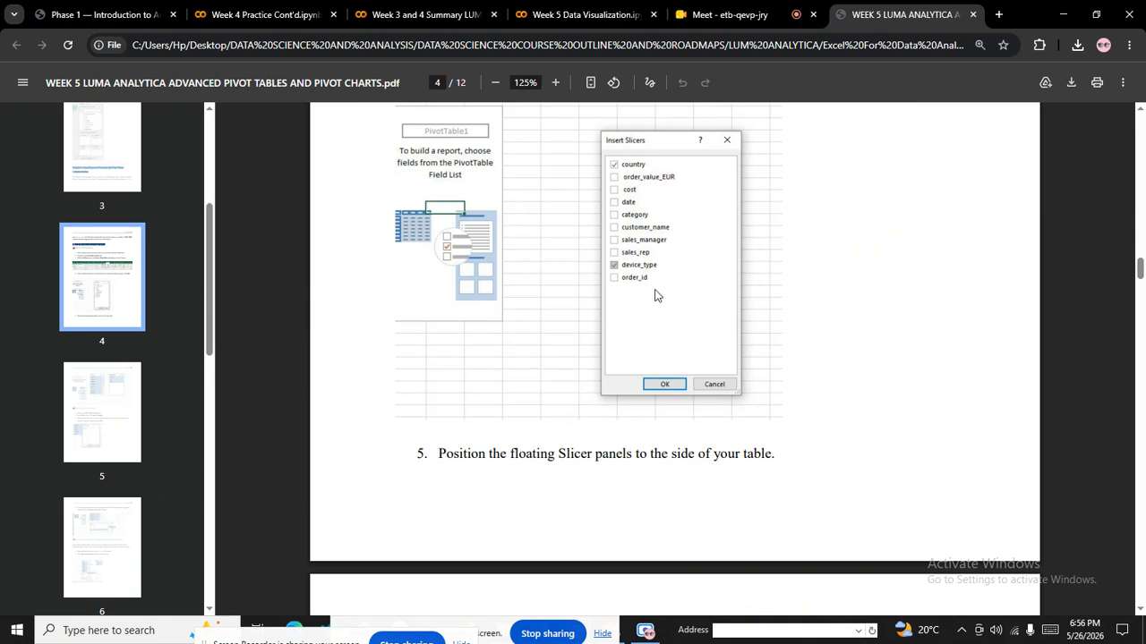
{"action": "scroll", "coordinate": [655, 294], "scroll_direction": "up", "scroll_amount": 6}
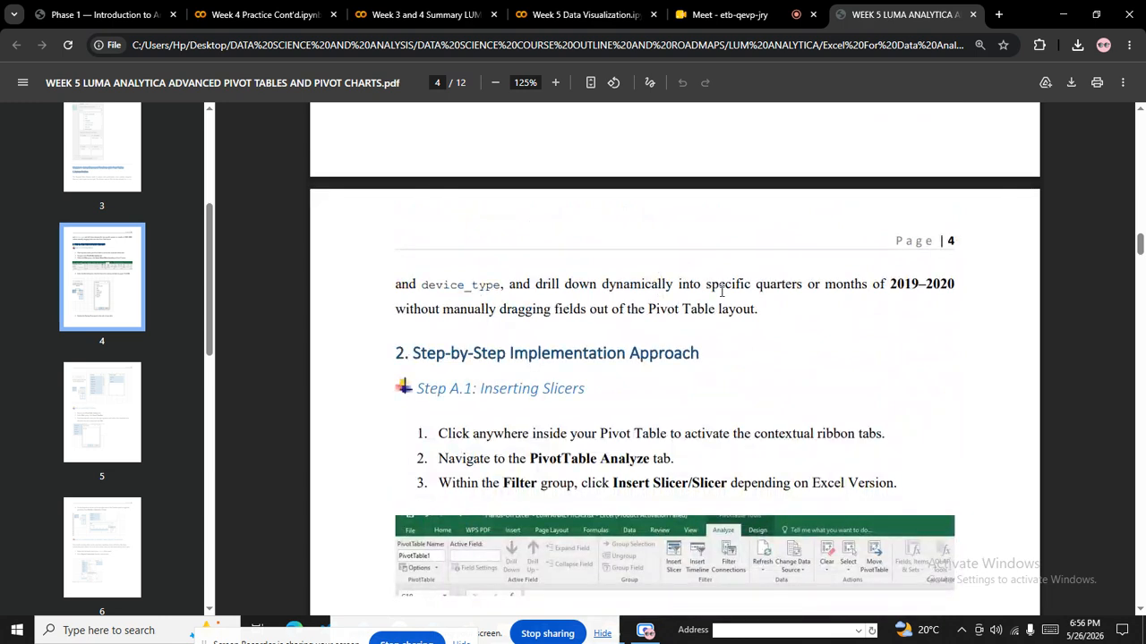
{"action": "scroll", "coordinate": [717, 301], "scroll_direction": "up", "scroll_amount": 5}
{"action": "scroll", "coordinate": [717, 304], "scroll_direction": "up", "scroll_amount": 8}
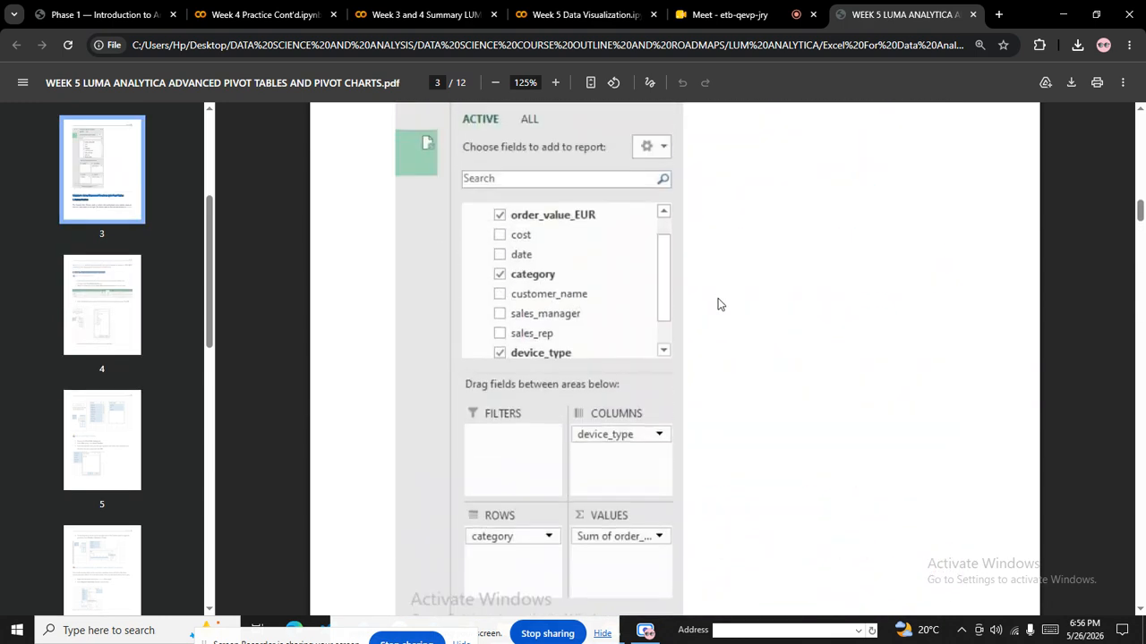
{"action": "scroll", "coordinate": [723, 322], "scroll_direction": "up", "scroll_amount": 3}
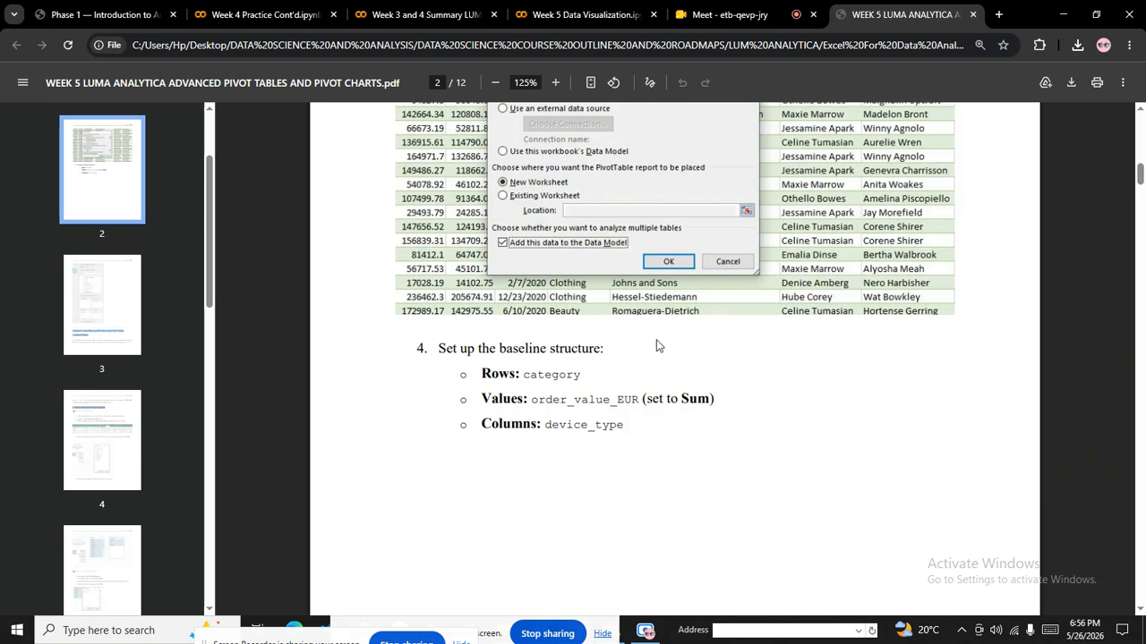
{"action": "scroll", "coordinate": [656, 339], "scroll_direction": "up", "scroll_amount": 12}
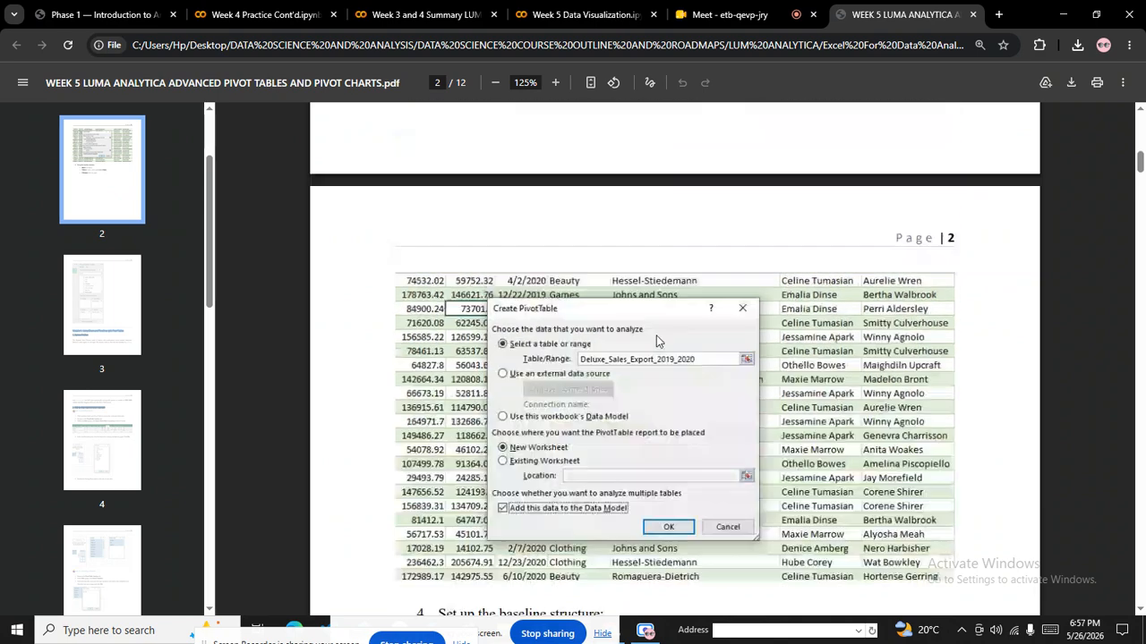
Step: Review the PDF's pivot table setup, slicer, timeline and report connection instructions up to Module B on page 7
{"action": "scroll", "coordinate": [662, 362], "scroll_direction": "down", "scroll_amount": 12}
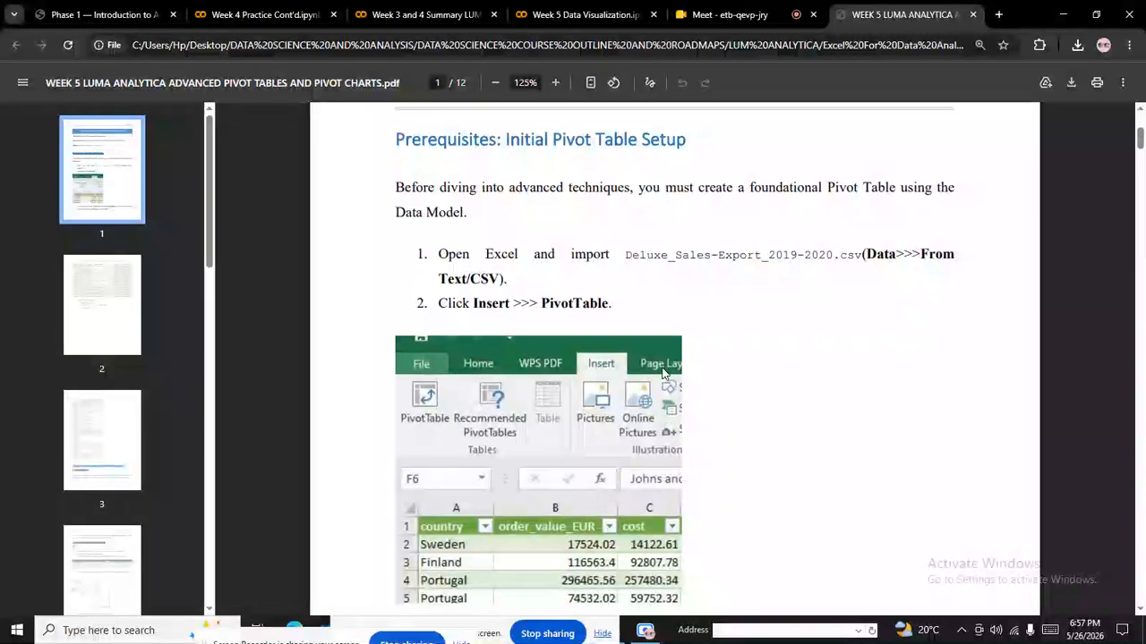
{"action": "scroll", "coordinate": [664, 373], "scroll_direction": "down", "scroll_amount": 15}
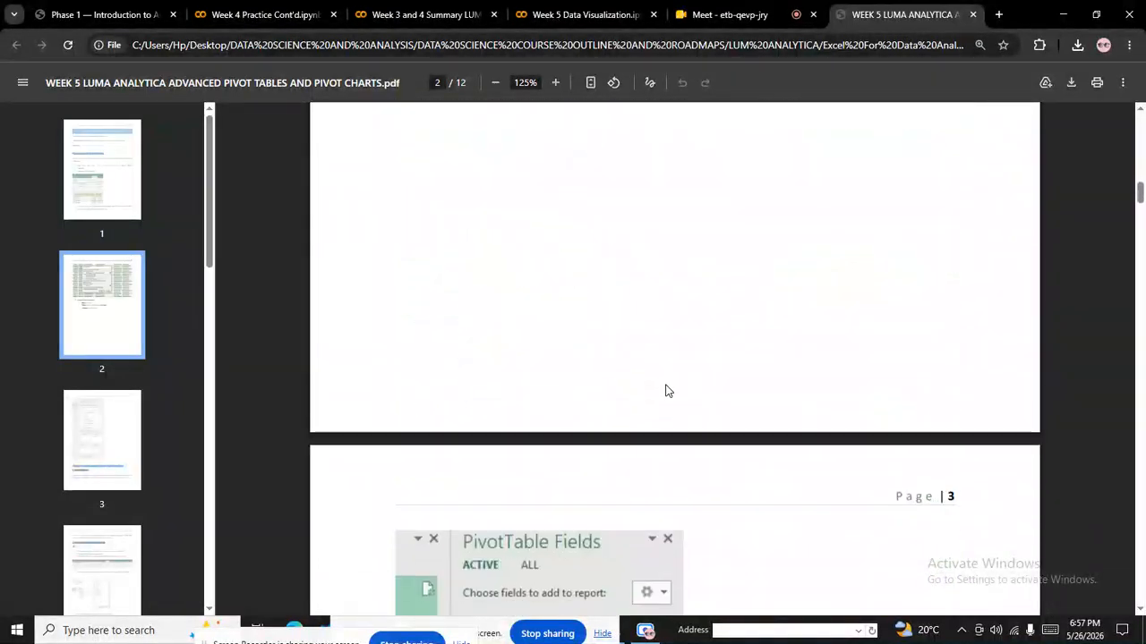
{"action": "scroll", "coordinate": [668, 390], "scroll_direction": "down", "scroll_amount": 12}
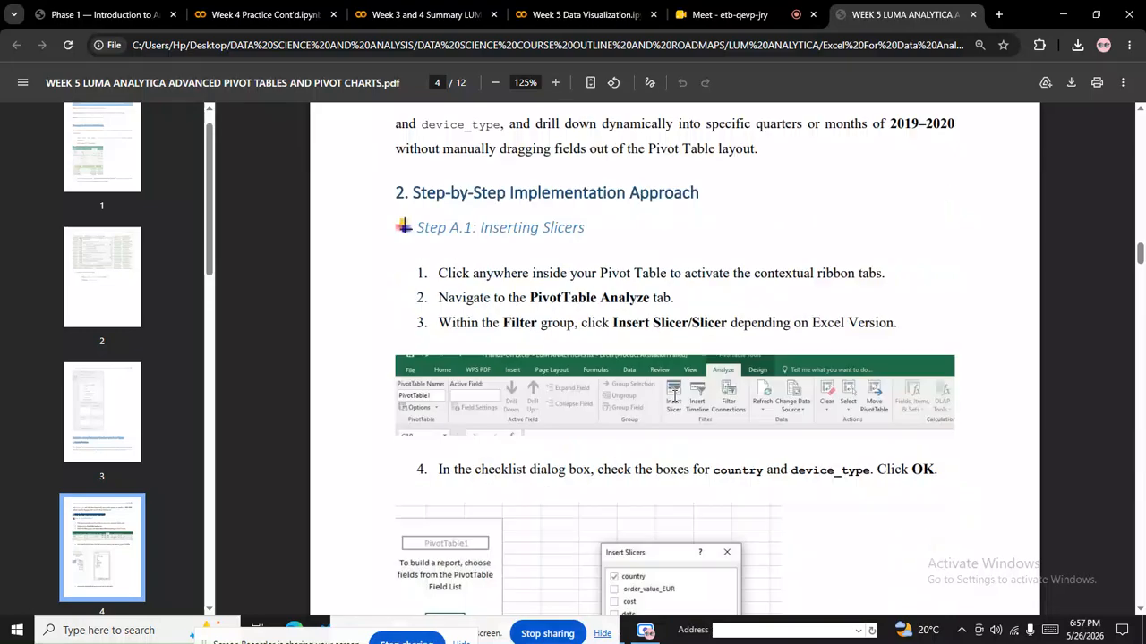
{"action": "scroll", "coordinate": [675, 394], "scroll_direction": "down", "scroll_amount": 15}
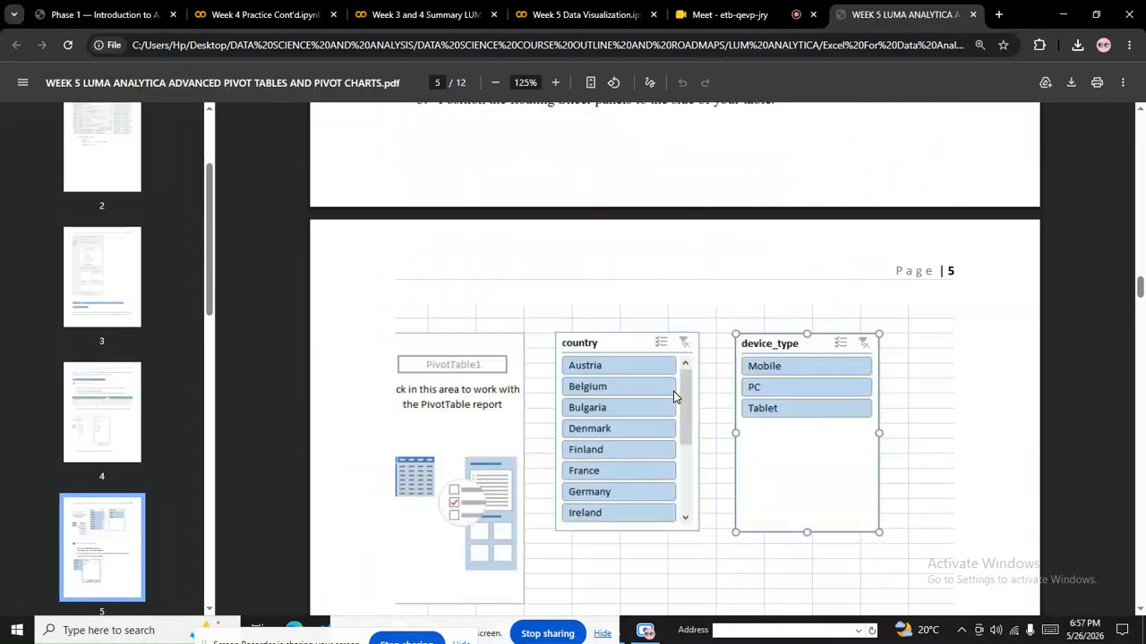
{"action": "scroll", "coordinate": [675, 387], "scroll_direction": "down", "scroll_amount": 10}
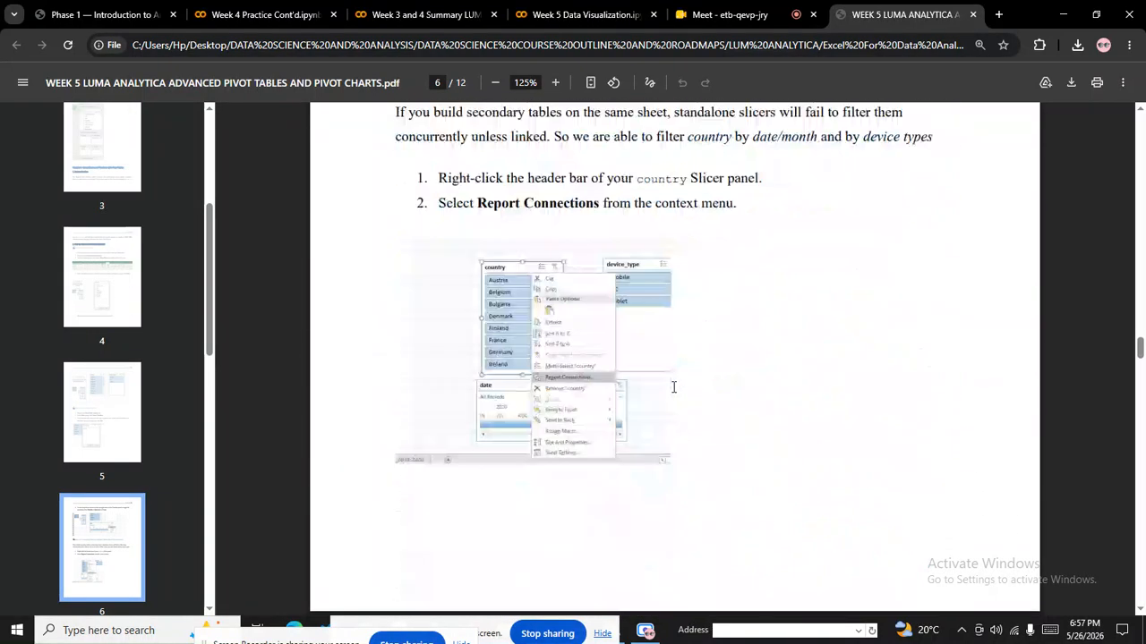
{"action": "scroll", "coordinate": [673, 388], "scroll_direction": "down", "scroll_amount": 10}
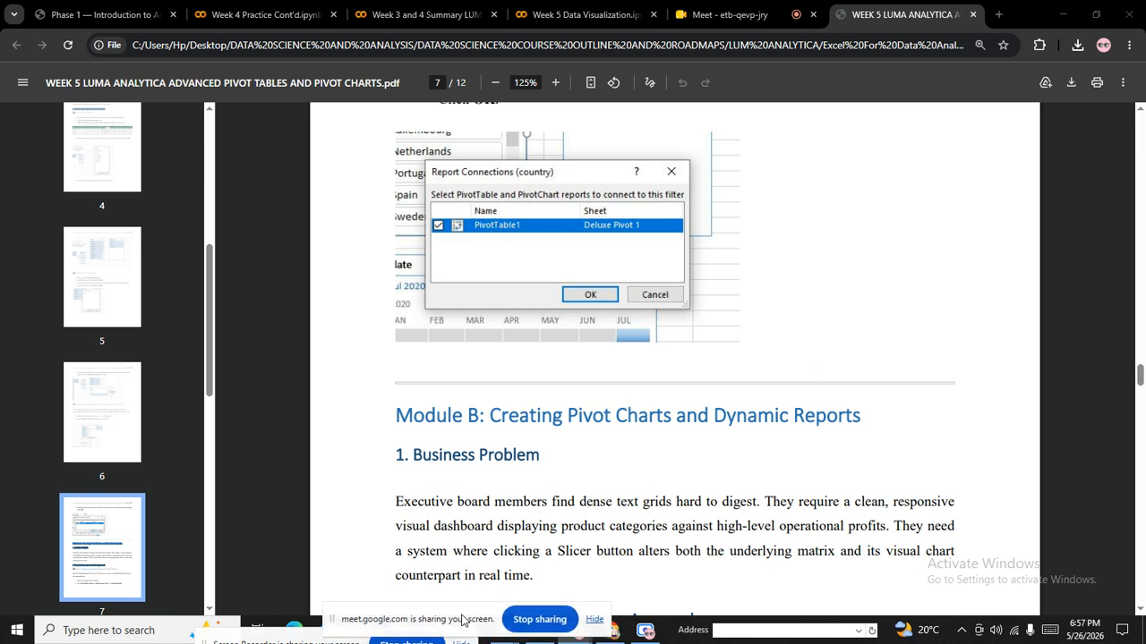
Step: Go back through the PDF from Module B on page 7 to the Initial Pivot Table Setup prerequisites on page 1
{"action": "scroll", "coordinate": [660, 358], "scroll_direction": "up", "scroll_amount": 10}
{"action": "scroll", "coordinate": [659, 358], "scroll_direction": "up", "scroll_amount": 15}
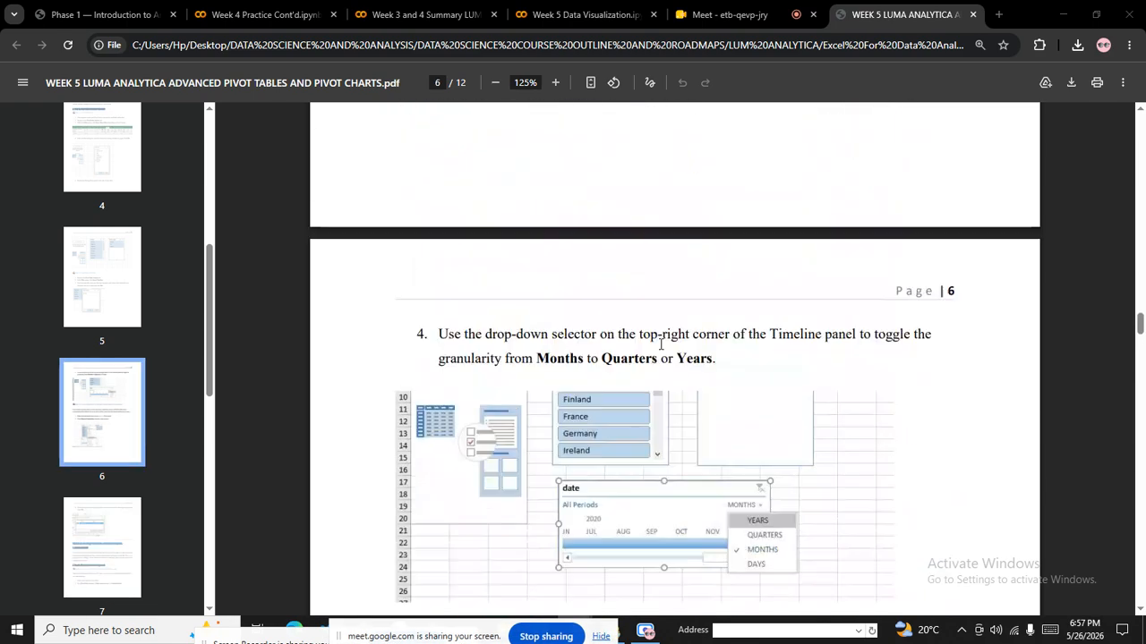
{"action": "scroll", "coordinate": [658, 349], "scroll_direction": "up", "scroll_amount": 15}
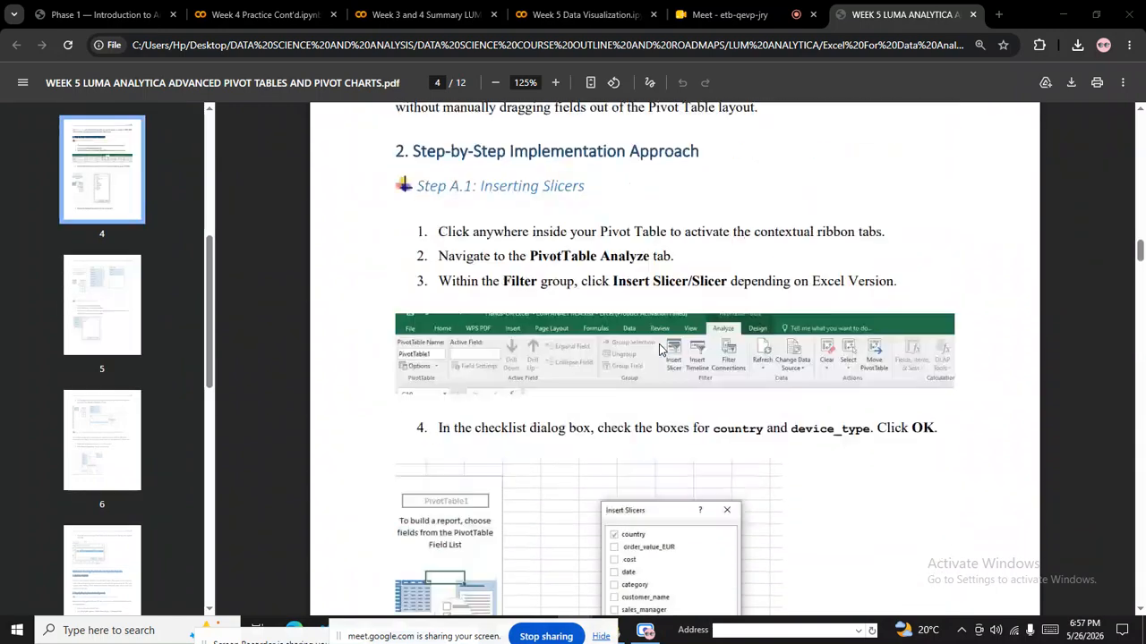
{"action": "scroll", "coordinate": [659, 347], "scroll_direction": "up", "scroll_amount": 20}
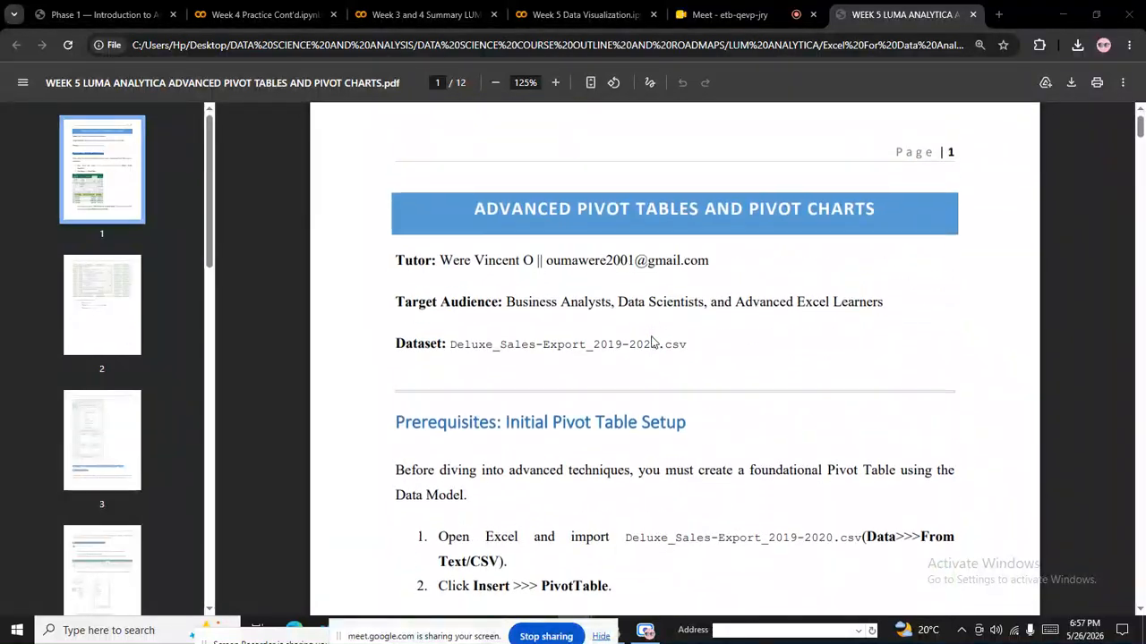
{"action": "scroll", "coordinate": [652, 342], "scroll_direction": "down", "scroll_amount": 3}
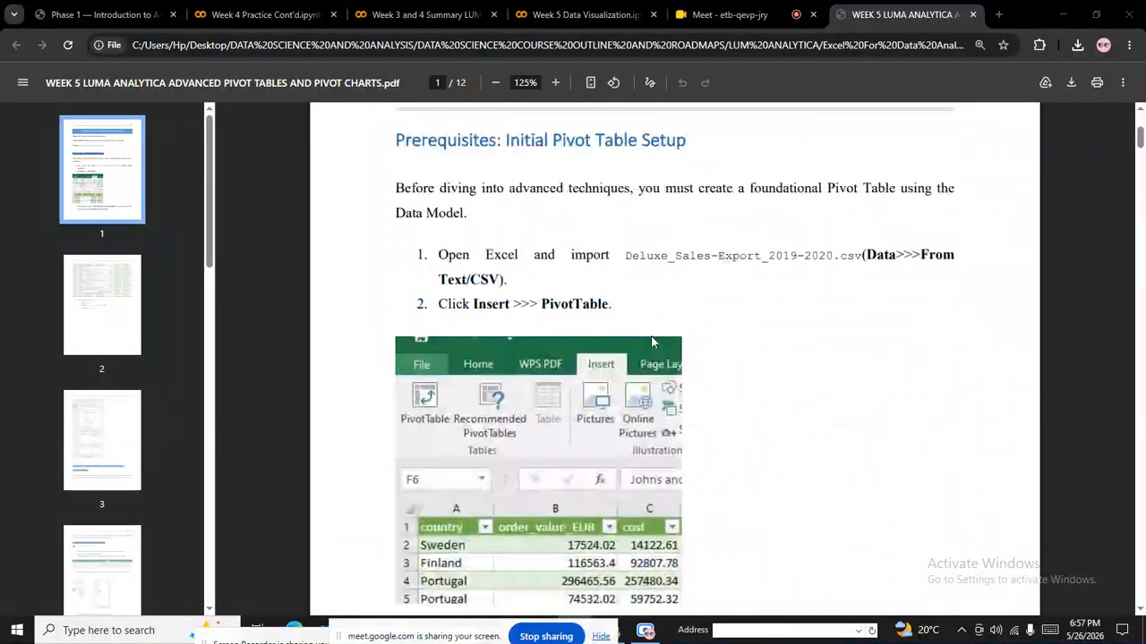
Step: Return to the Meet call and move its screen-sharing notice partly off the screen's edge
{"action": "left_click", "coordinate": [704, 19]}
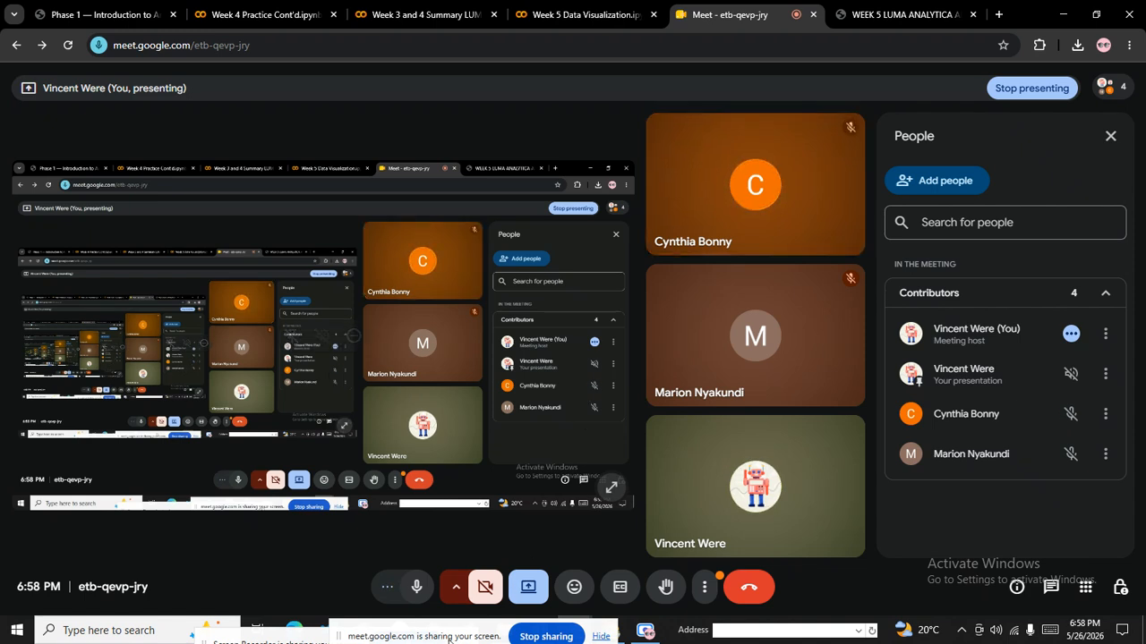
{"action": "left_click_drag", "start_coordinate": [430, 623], "coordinate": [260, 596]}
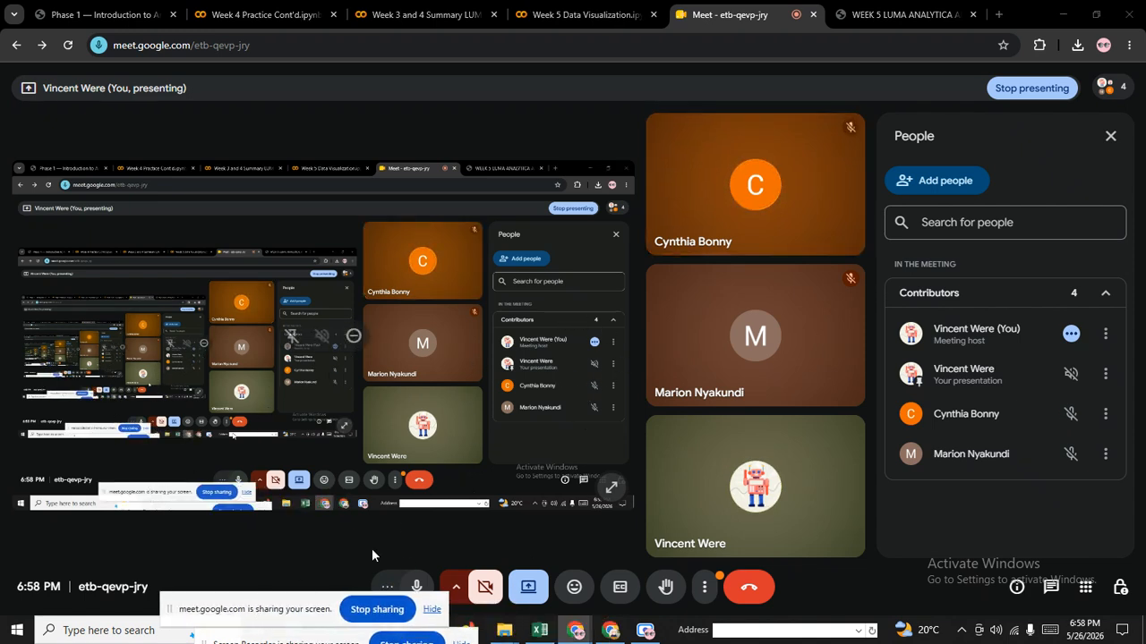
{"action": "left_click_drag", "start_coordinate": [289, 617], "coordinate": [91, 638]}
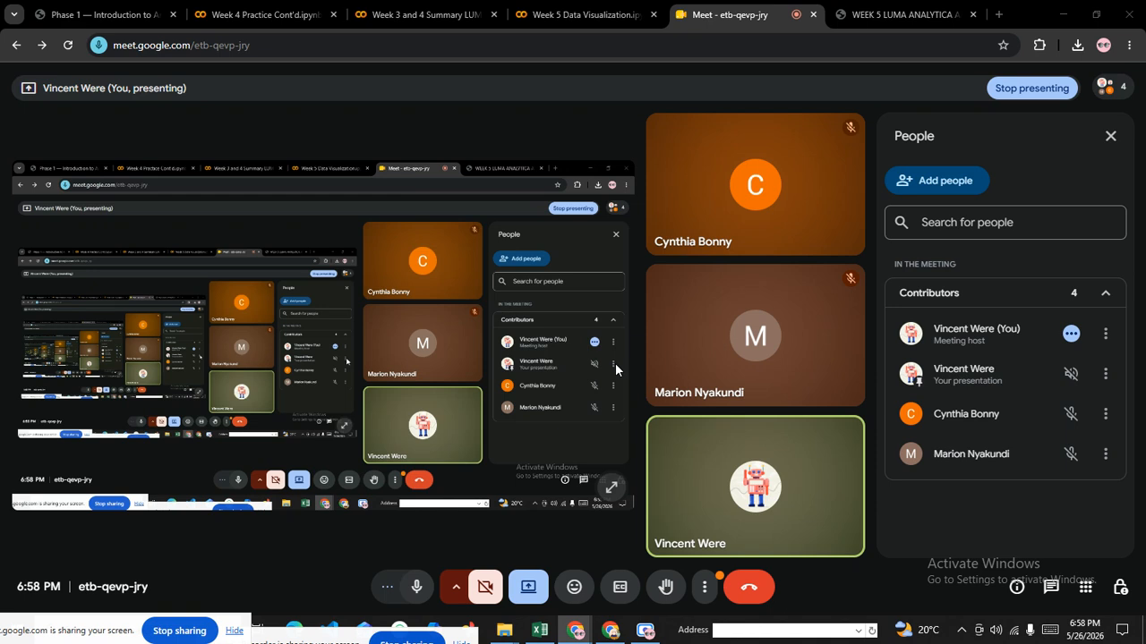
Step: Switch to the Deluxe_Sales-Export_2019-2020.csv workbook in Excel and select customer_name cell F9
{"action": "left_click", "coordinate": [539, 630]}
{"action": "left_click", "coordinate": [533, 374]}
{"action": "left_click", "coordinate": [524, 308]}
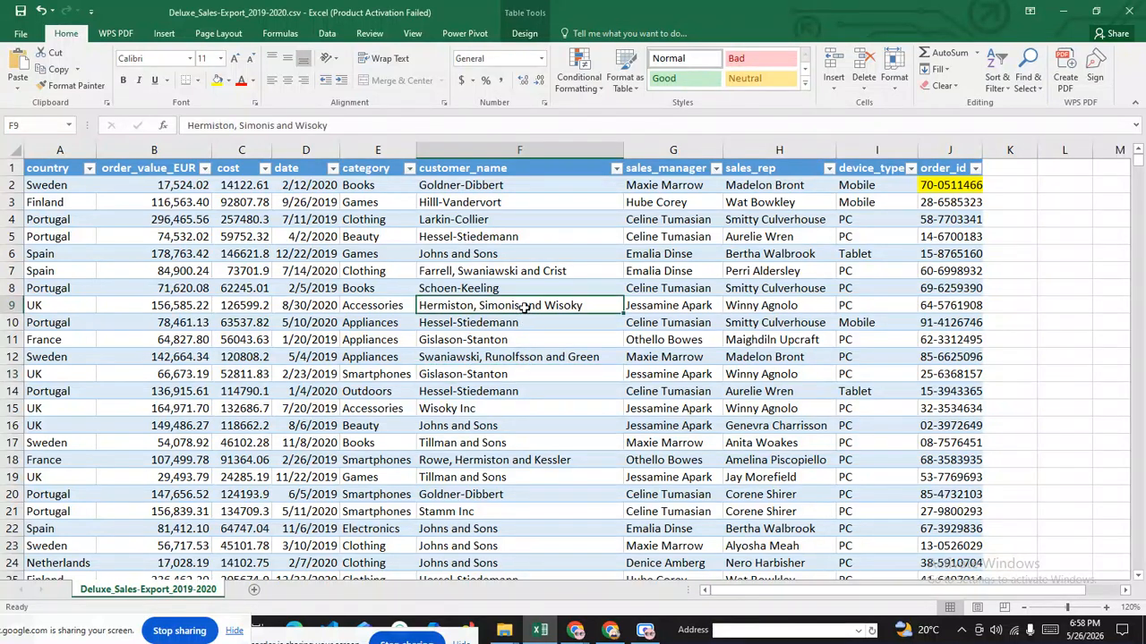
Step: Examine the category, cost, date and customer_name columns in the first rows of the sales table
{"action": "left_click", "coordinate": [388, 239]}
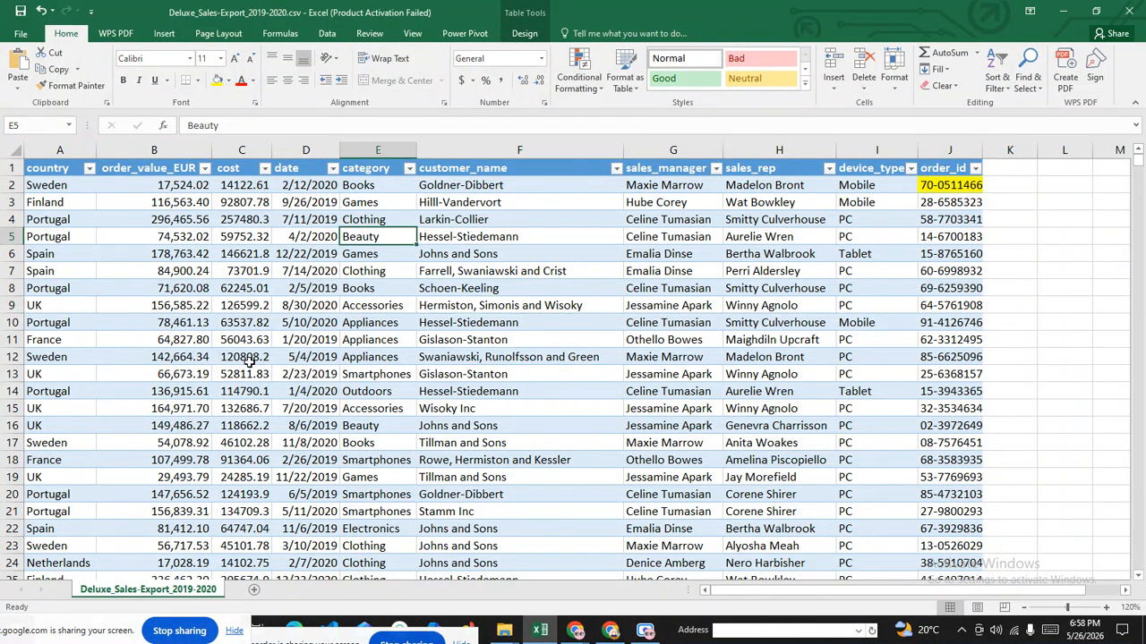
{"action": "left_click", "coordinate": [223, 329]}
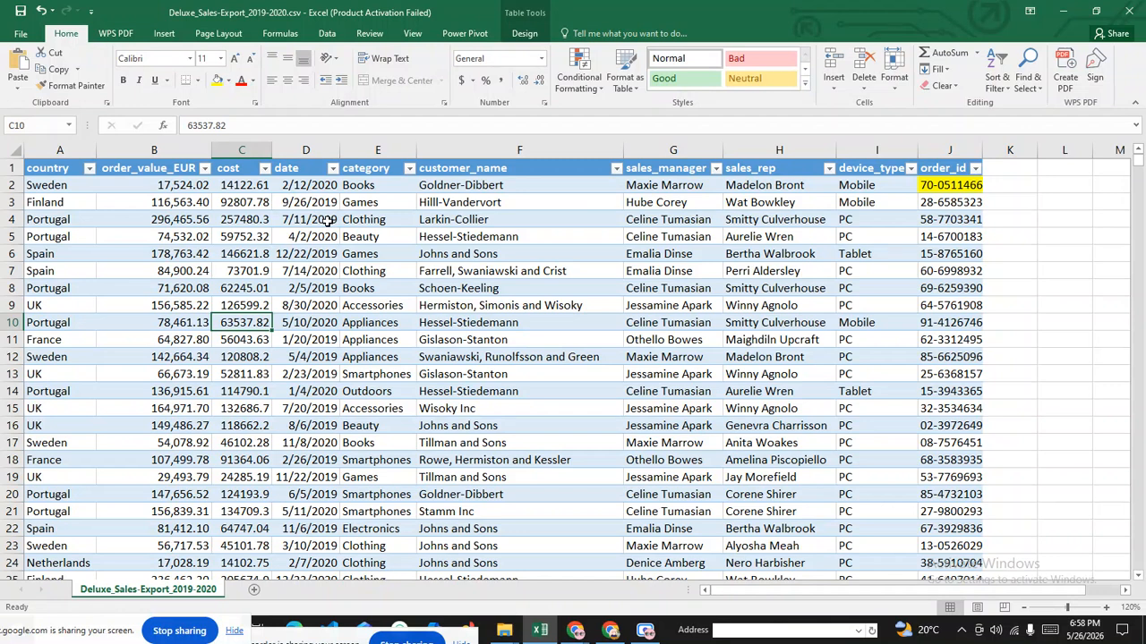
{"action": "left_click", "coordinate": [438, 251]}
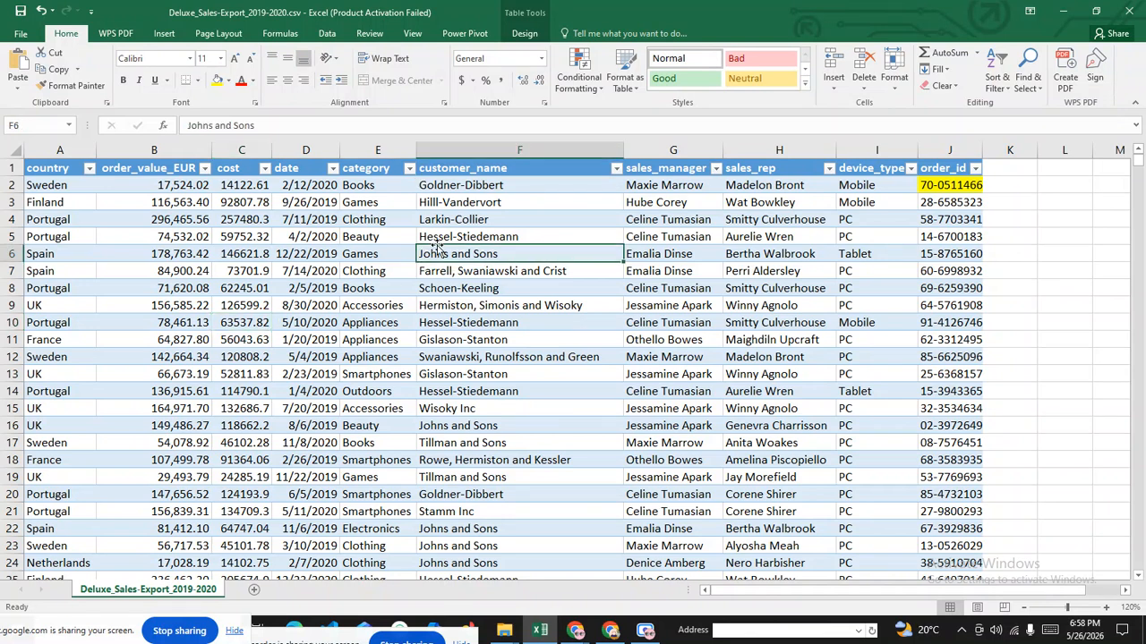
{"action": "left_click", "coordinate": [299, 271]}
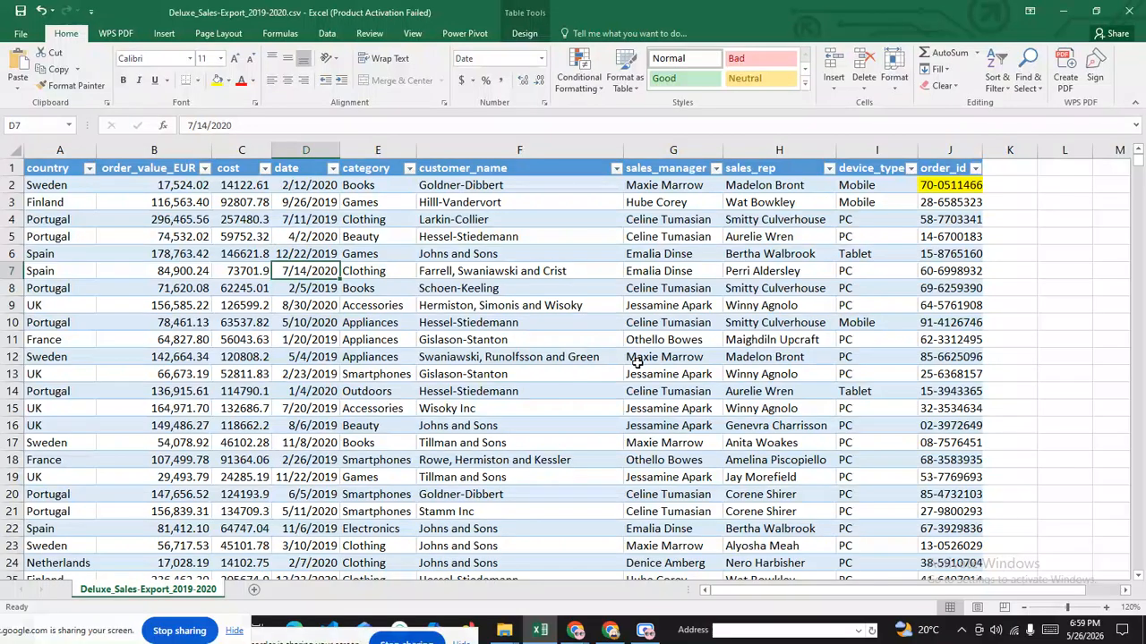
{"action": "left_click", "coordinate": [603, 302]}
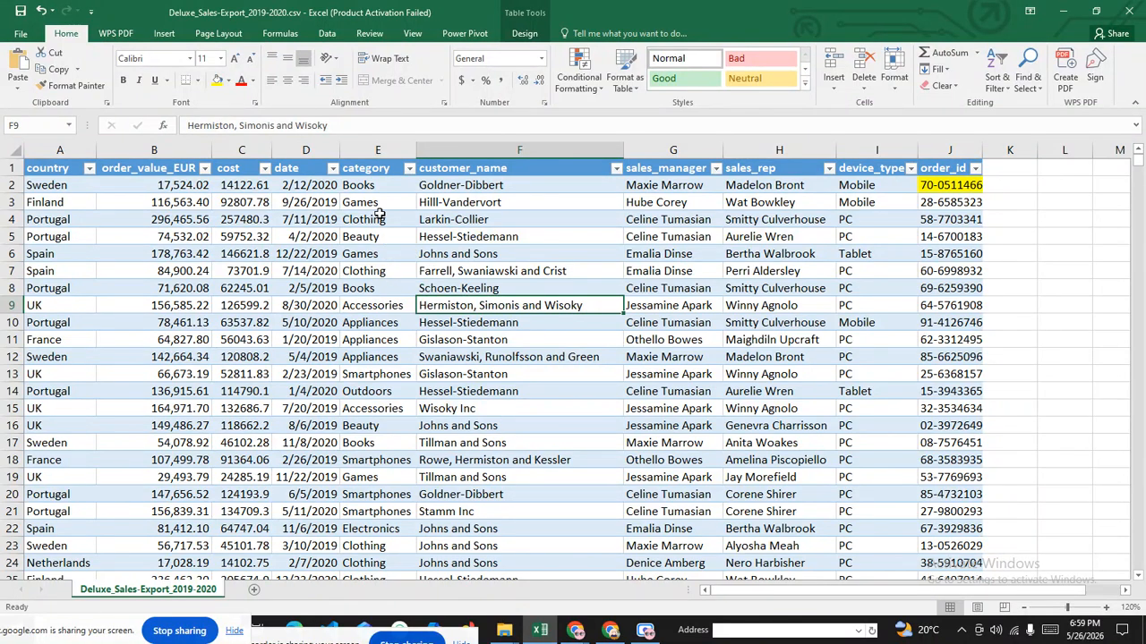
{"action": "left_click", "coordinate": [425, 256]}
{"action": "left_click", "coordinate": [447, 223]}
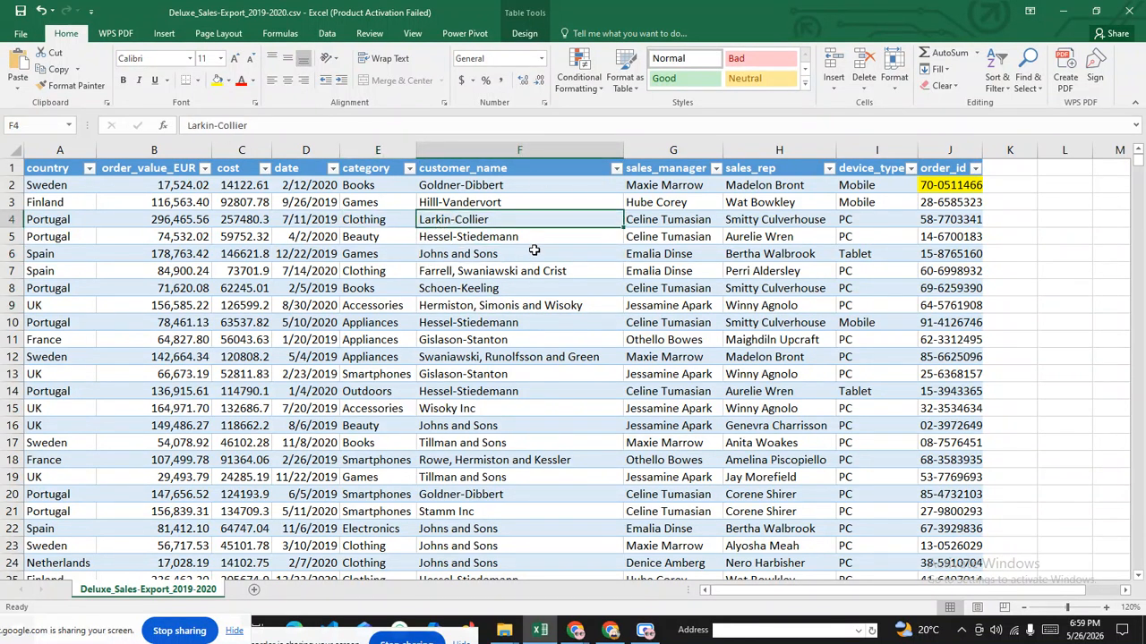
{"action": "left_click", "coordinate": [479, 284]}
{"action": "left_click", "coordinate": [479, 271]}
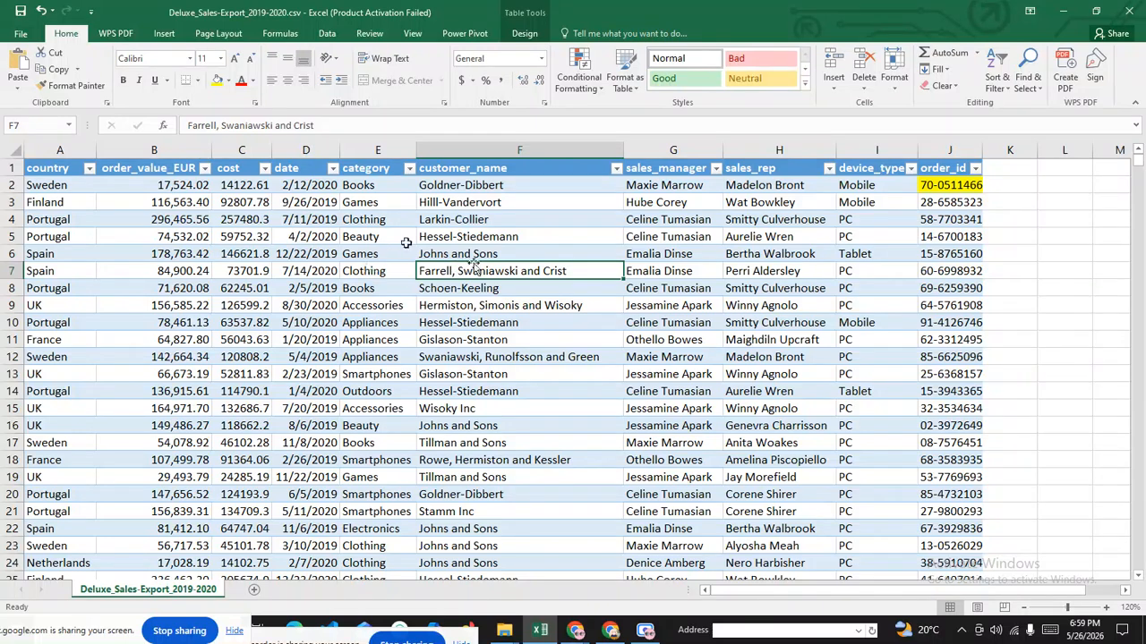
{"action": "left_click", "coordinate": [446, 255]}
{"action": "left_click", "coordinate": [366, 216]}
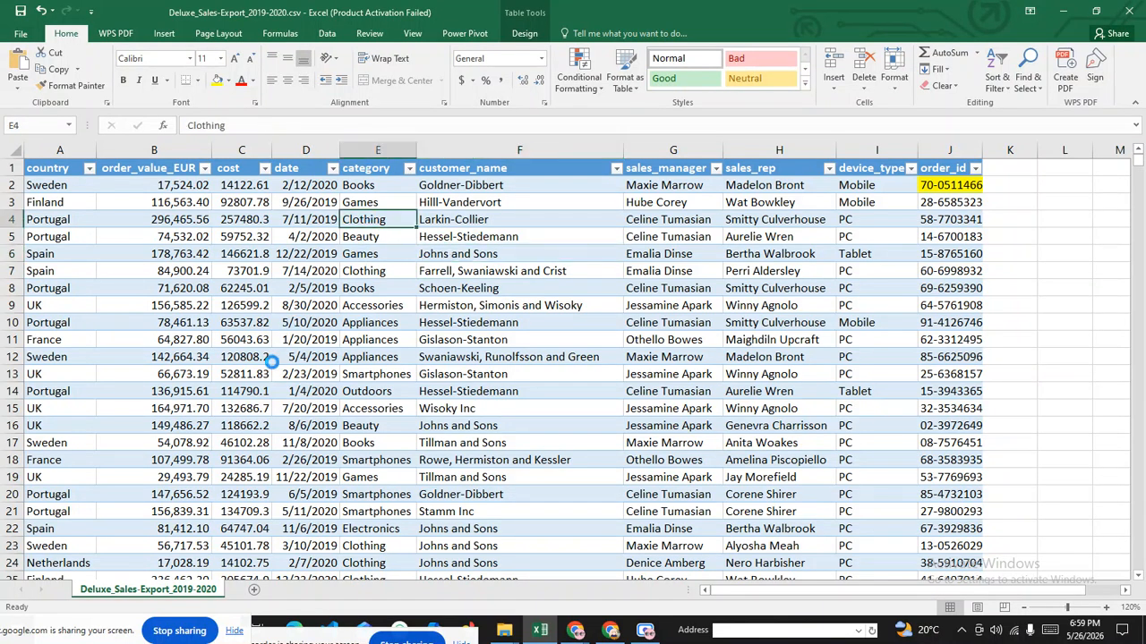
Step: Move Meet's sharing notice clear and save Deluxe_Sales-Export_2019-2020.csv, keeping the CSV (Comma delimited) format
{"action": "left_click_drag", "start_coordinate": [118, 632], "coordinate": [541, 643]}
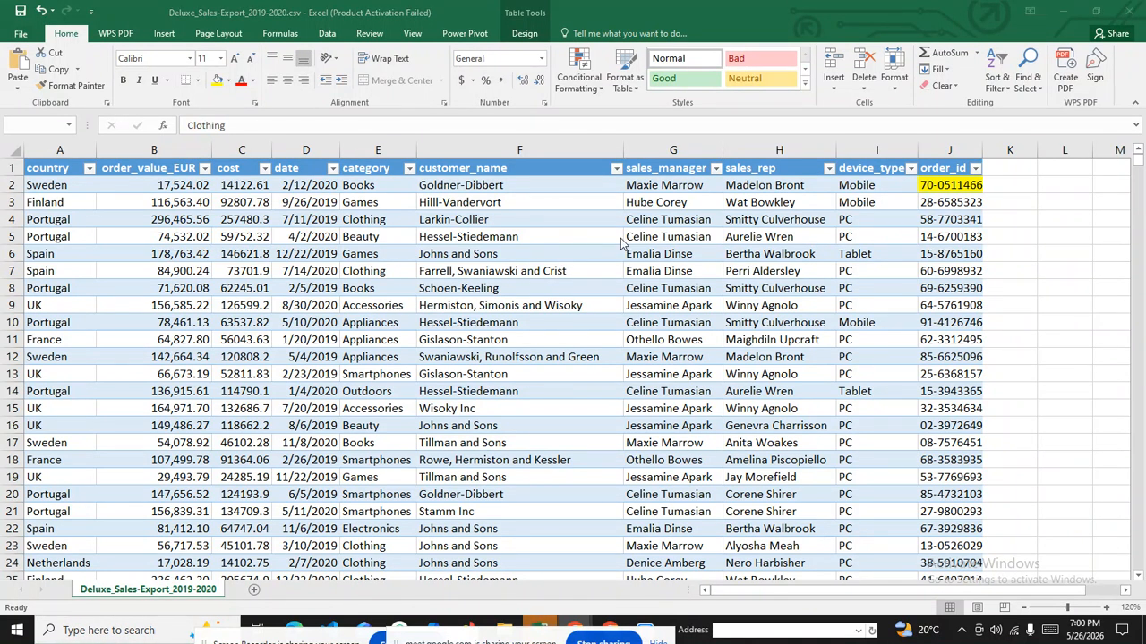
{"action": "left_click", "coordinate": [169, 25]}
{"action": "key", "text": "ctrl+s"}
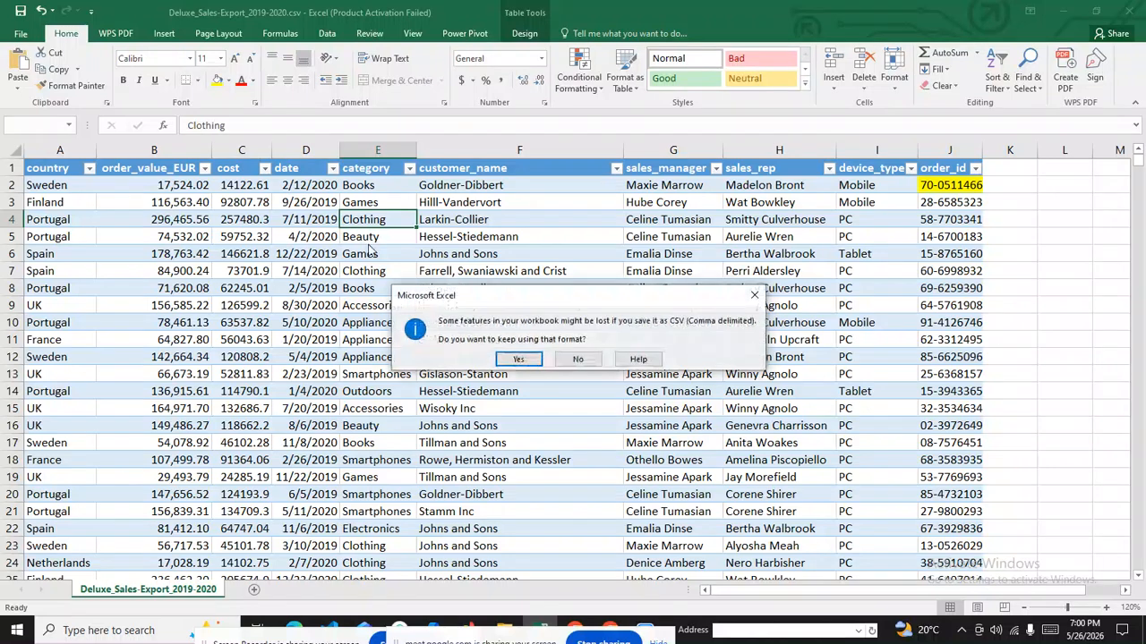
{"action": "left_click", "coordinate": [520, 359]}
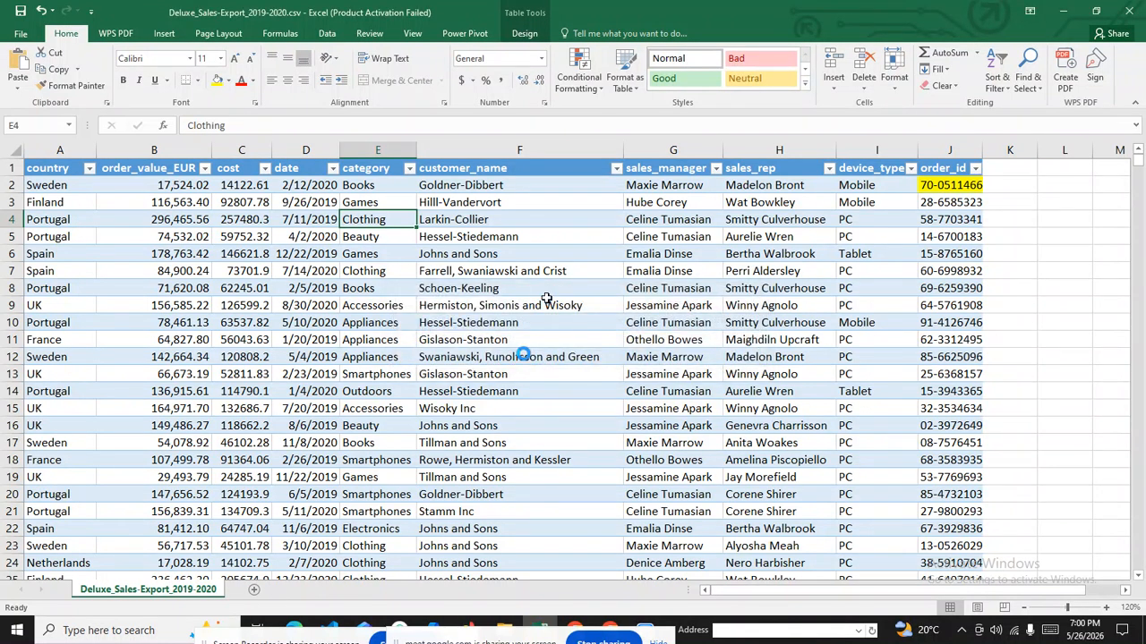
Step: Start a PivotTable from the sales data in Table1 and choose New Worksheet as the report's destination
{"action": "left_click", "coordinate": [548, 301]}
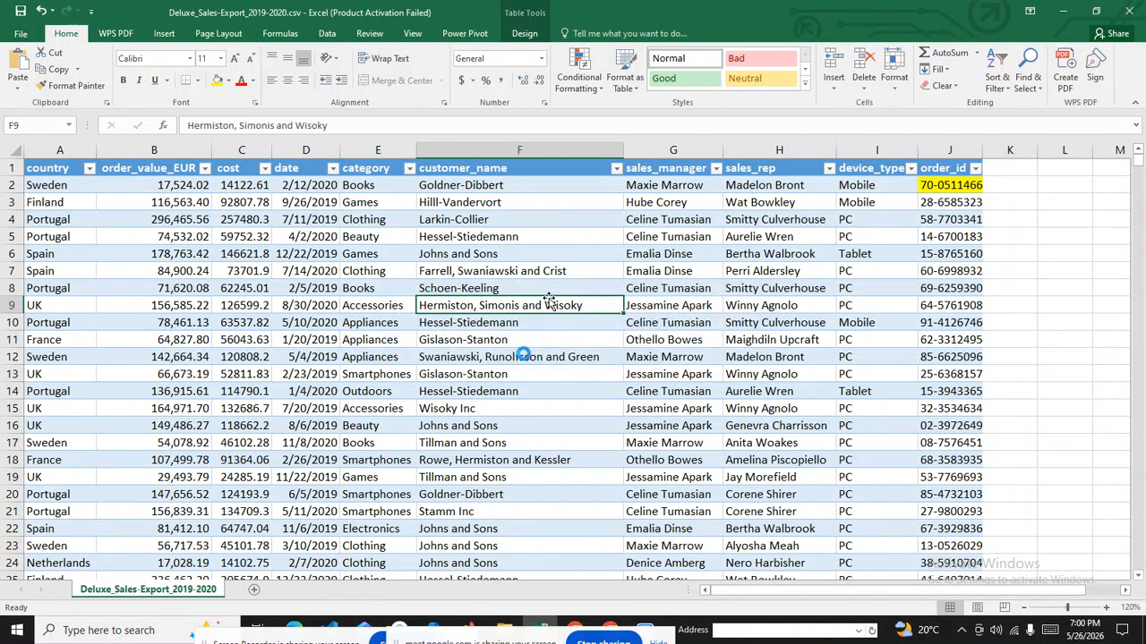
{"action": "left_click", "coordinate": [166, 33]}
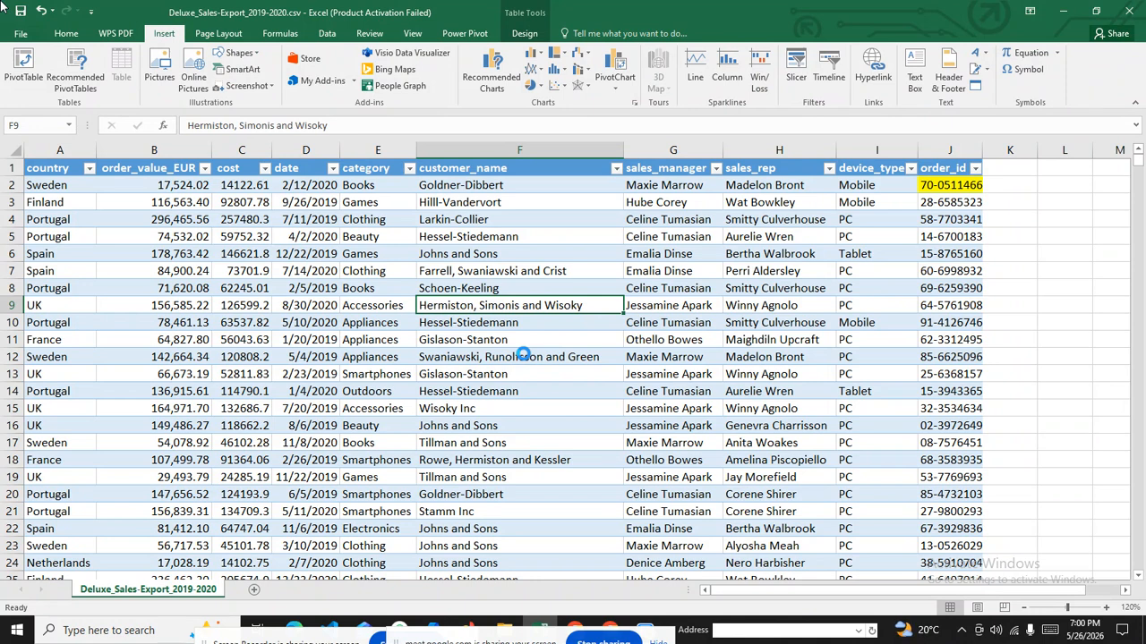
{"action": "left_click", "coordinate": [33, 77]}
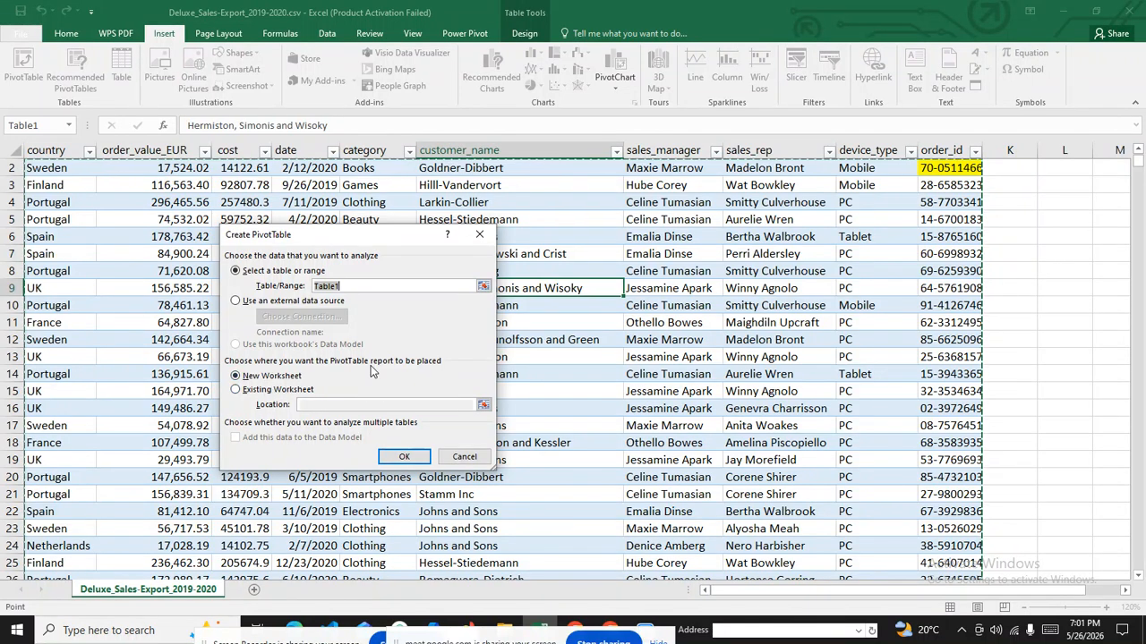
{"action": "left_click", "coordinate": [237, 376]}
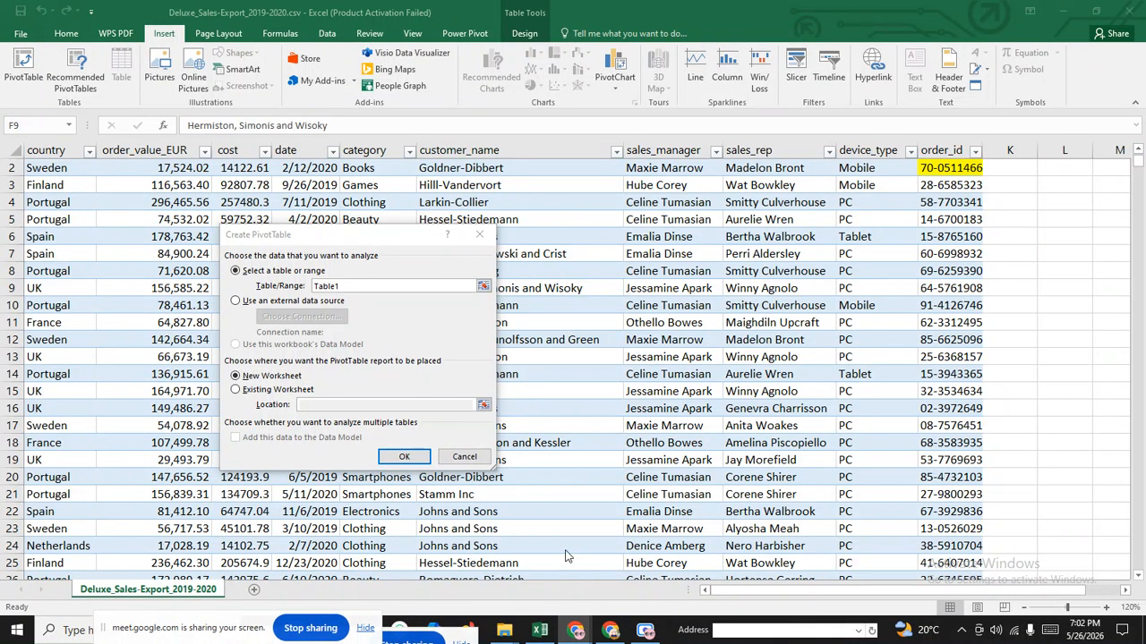
Step: Switch to the Meet call in Chrome to check on the participants
{"action": "left_click", "coordinate": [575, 633]}
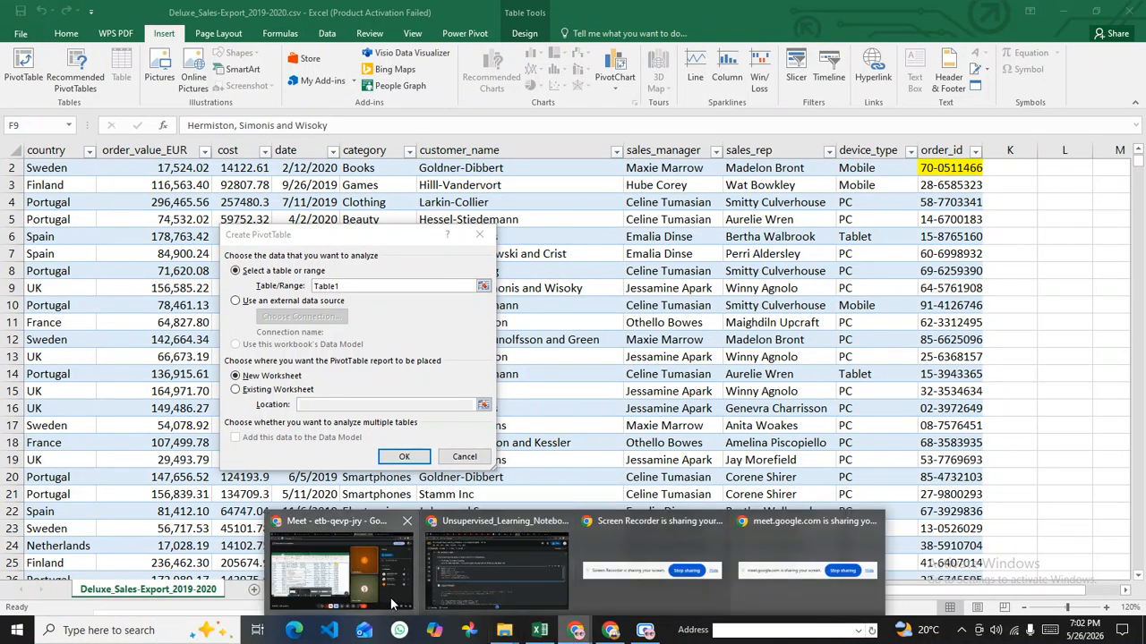
{"action": "left_click", "coordinate": [394, 516]}
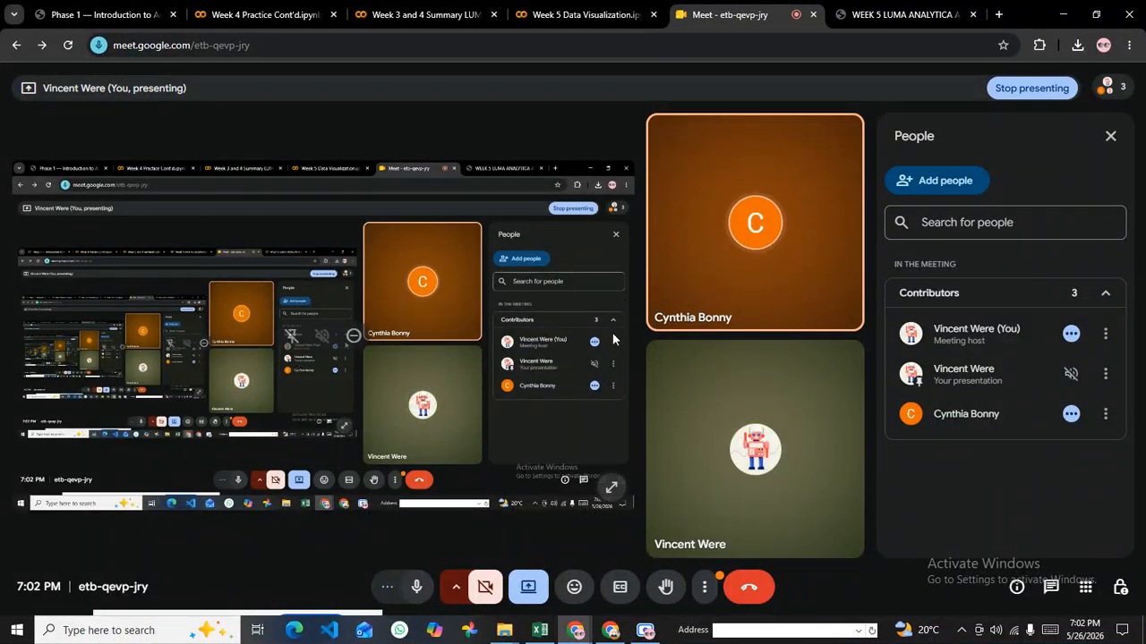
Step: Return to Excel and create the PivotTable, keeping Table1 as the source range and New Worksheet as the destination
{"action": "left_click", "coordinate": [540, 630]}
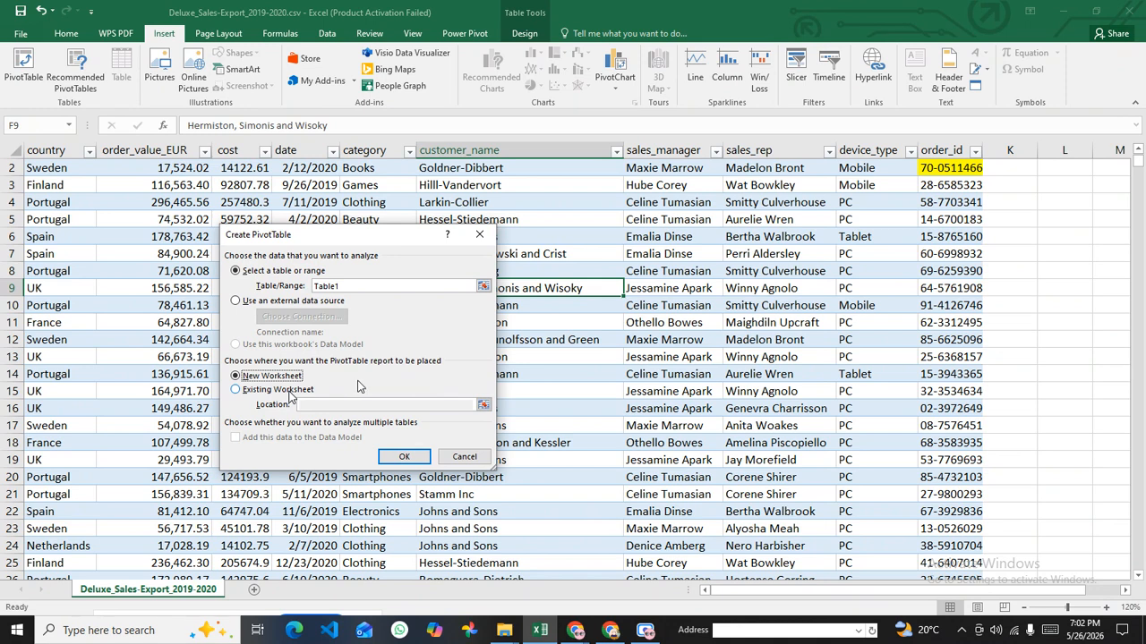
{"action": "left_click", "coordinate": [383, 285]}
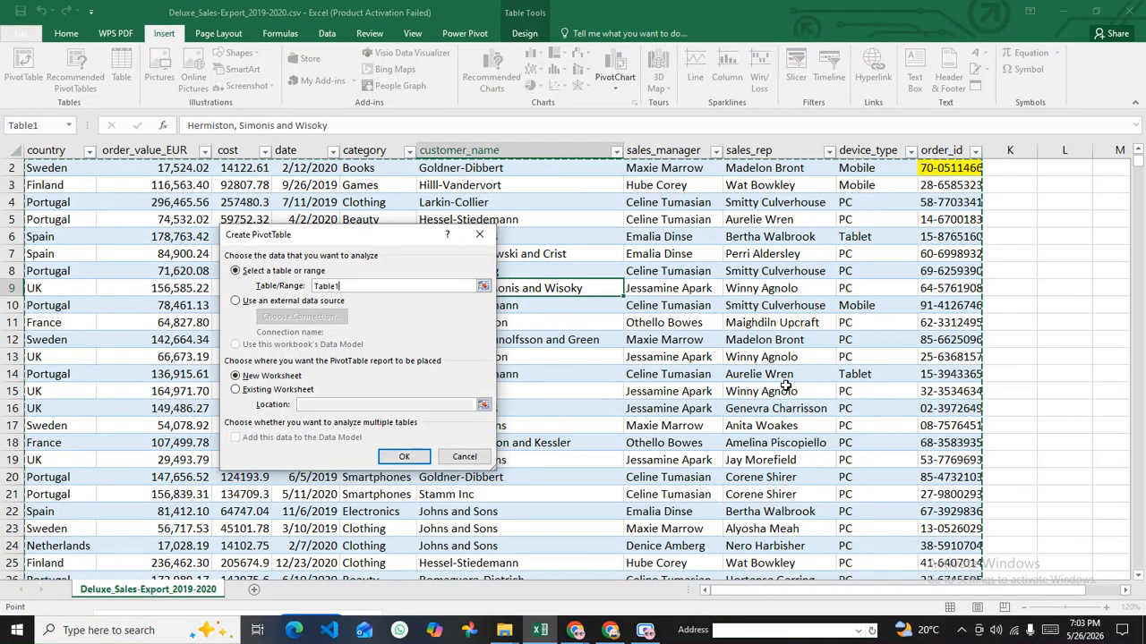
{"action": "left_click", "coordinate": [403, 458]}
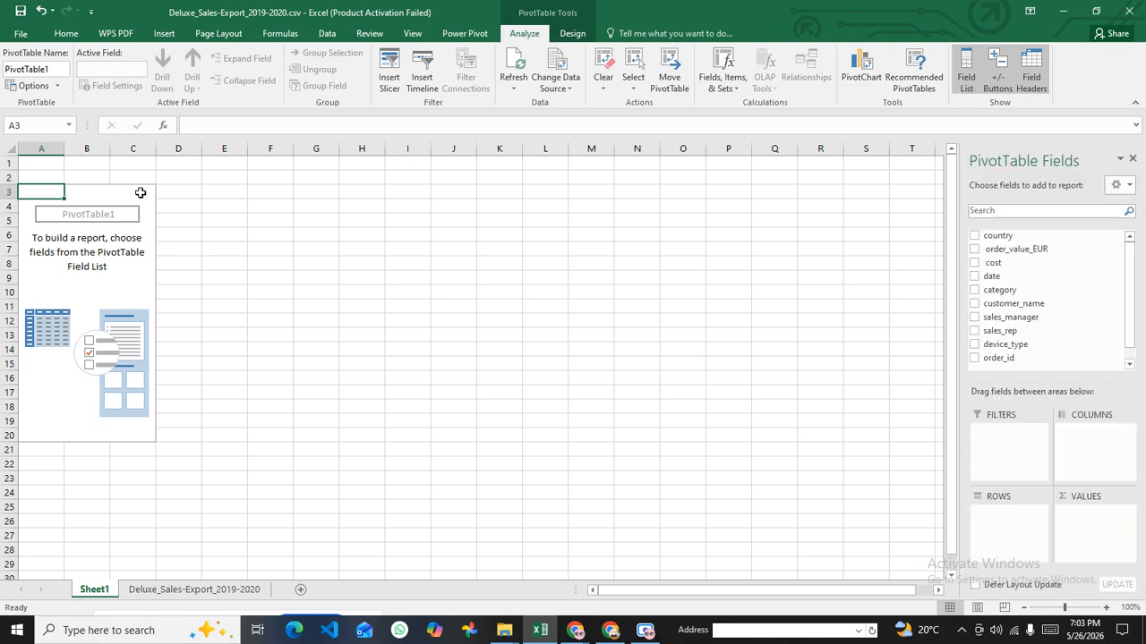
Step: Show the extent of the empty PivotTable by selecting its area A3:C20, and select cell F5 outside it
{"action": "left_click", "coordinate": [141, 192]}
{"action": "left_click", "coordinate": [91, 188]}
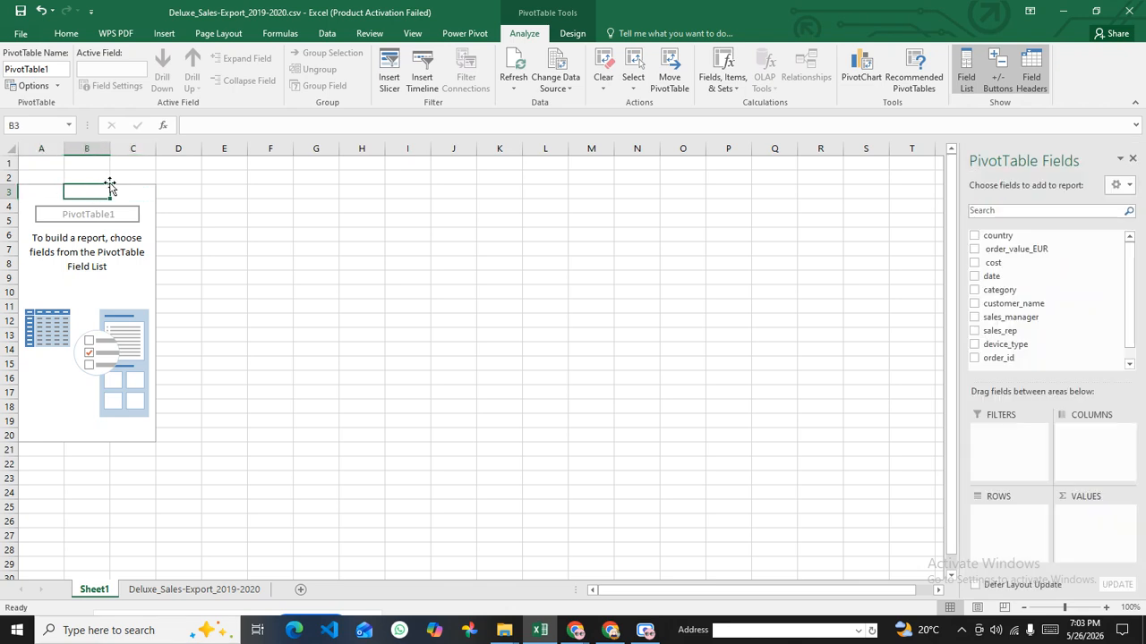
{"action": "left_click", "coordinate": [131, 188]}
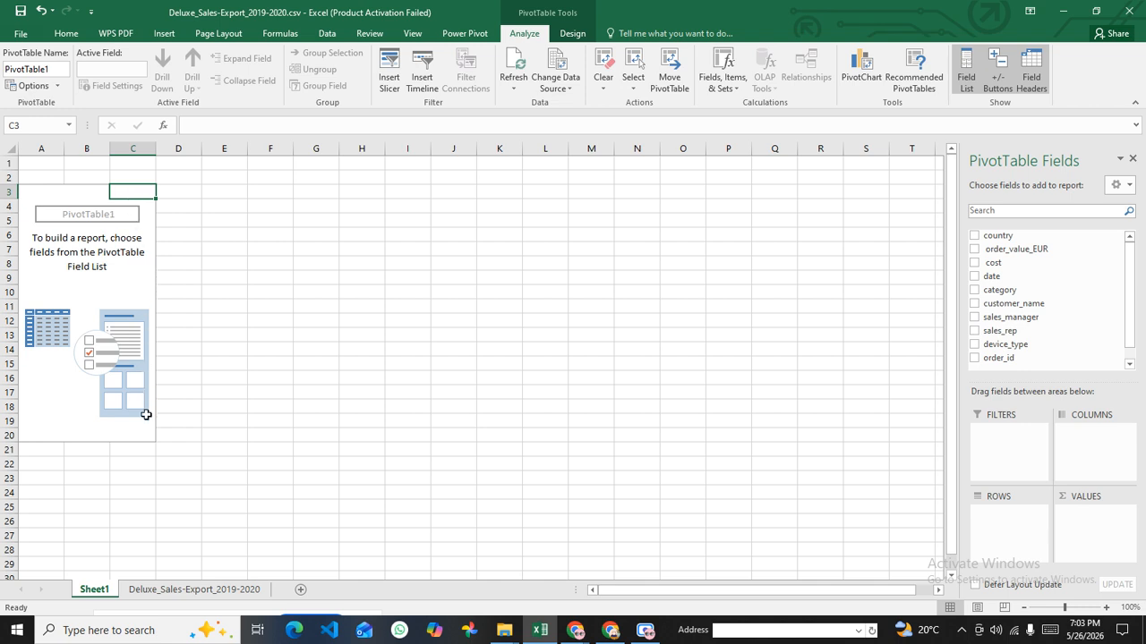
{"action": "left_click", "coordinate": [120, 242]}
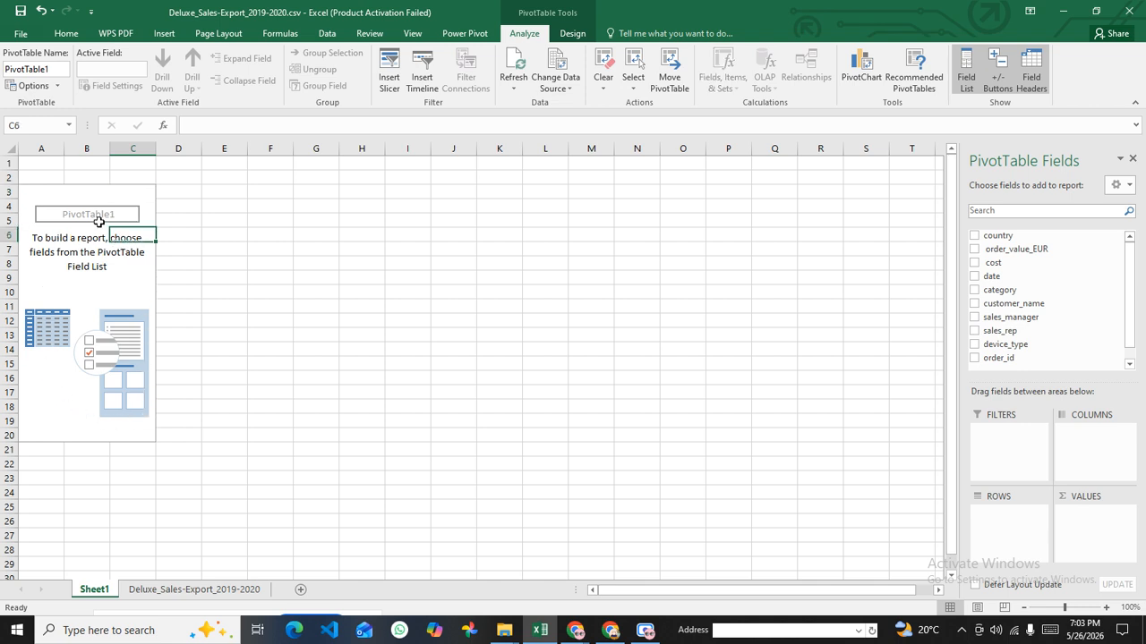
{"action": "left_click", "coordinate": [102, 188]}
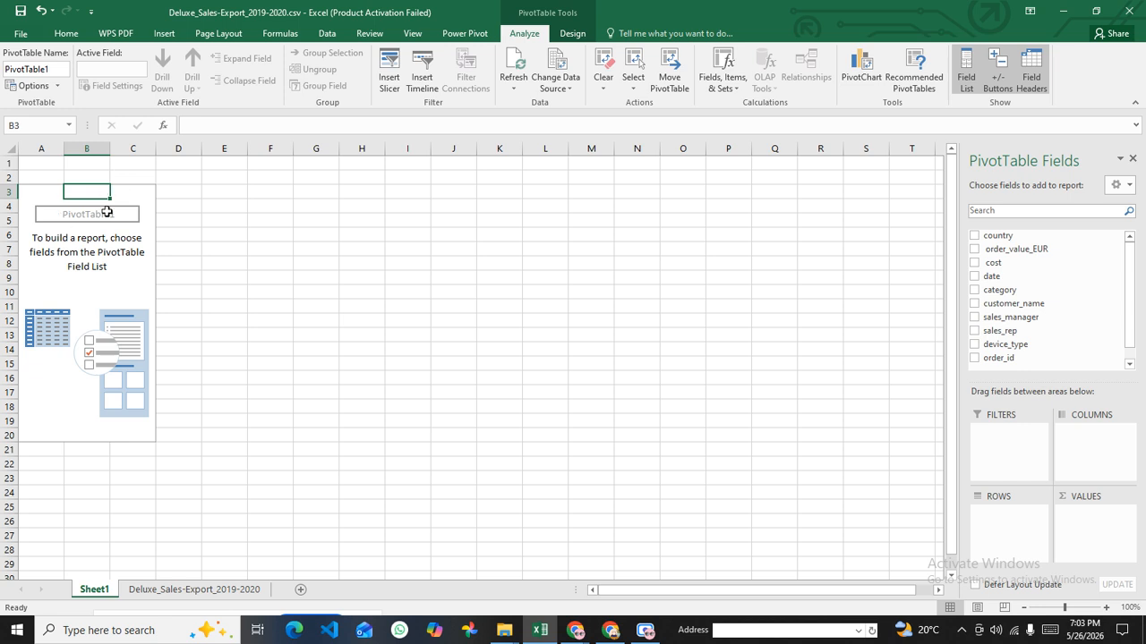
{"action": "left_click_drag", "start_coordinate": [45, 193], "coordinate": [148, 442]}
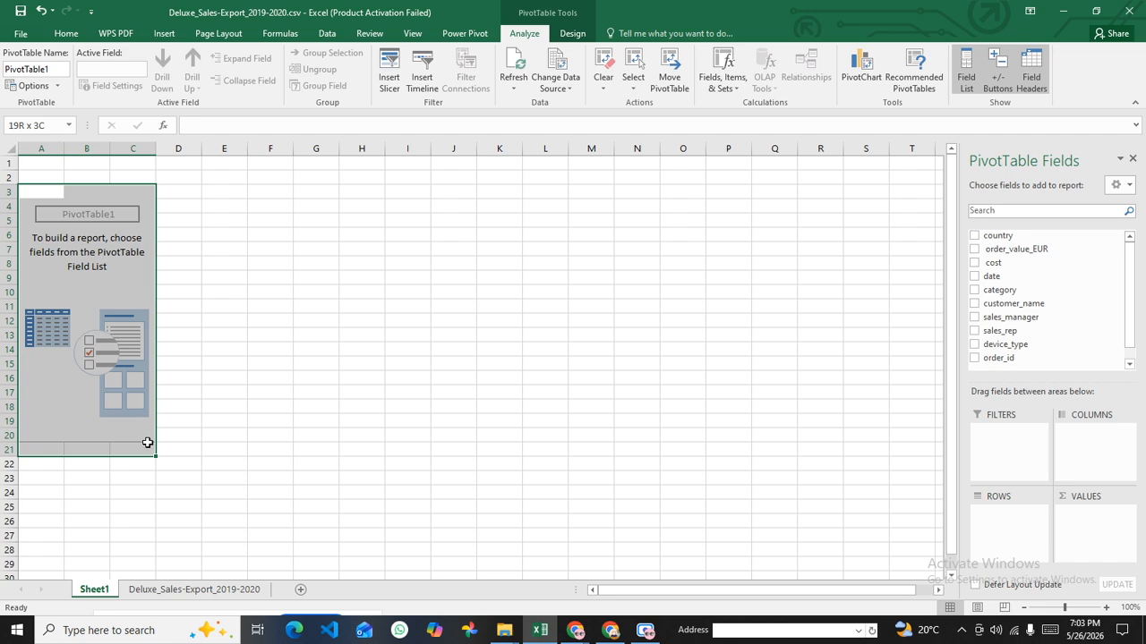
{"action": "left_click_drag", "start_coordinate": [148, 442], "coordinate": [147, 442]}
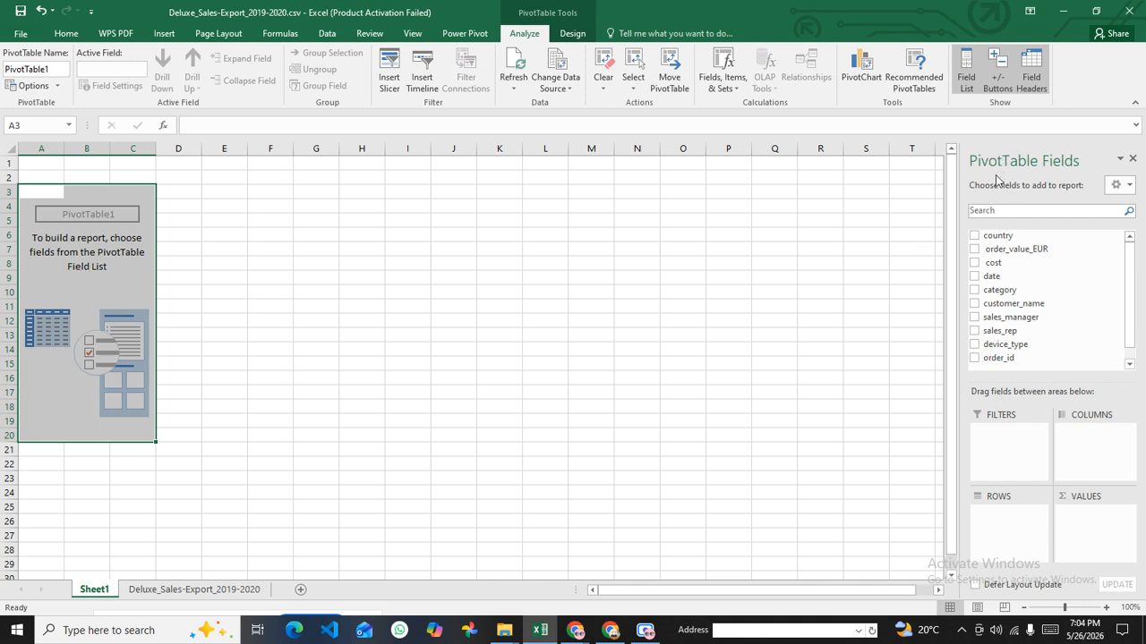
{"action": "left_click", "coordinate": [283, 218]}
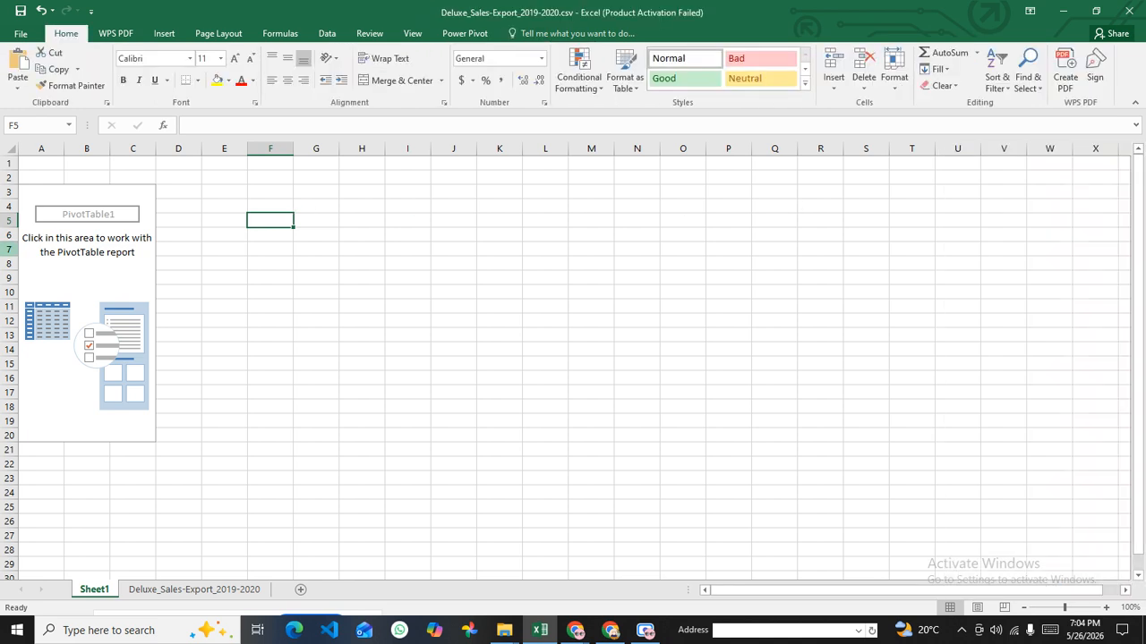
Step: Activate the empty PivotTable and inspect the filter items of the date, category and device_type fields without changing any filter
{"action": "left_click", "coordinate": [140, 202]}
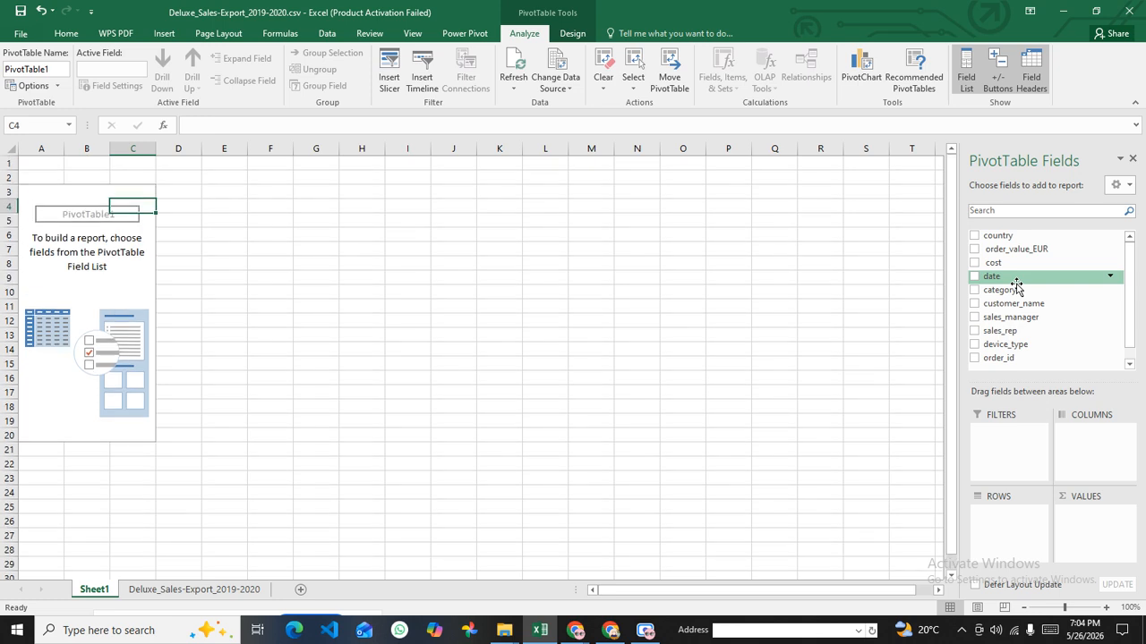
{"action": "left_click", "coordinate": [1110, 278]}
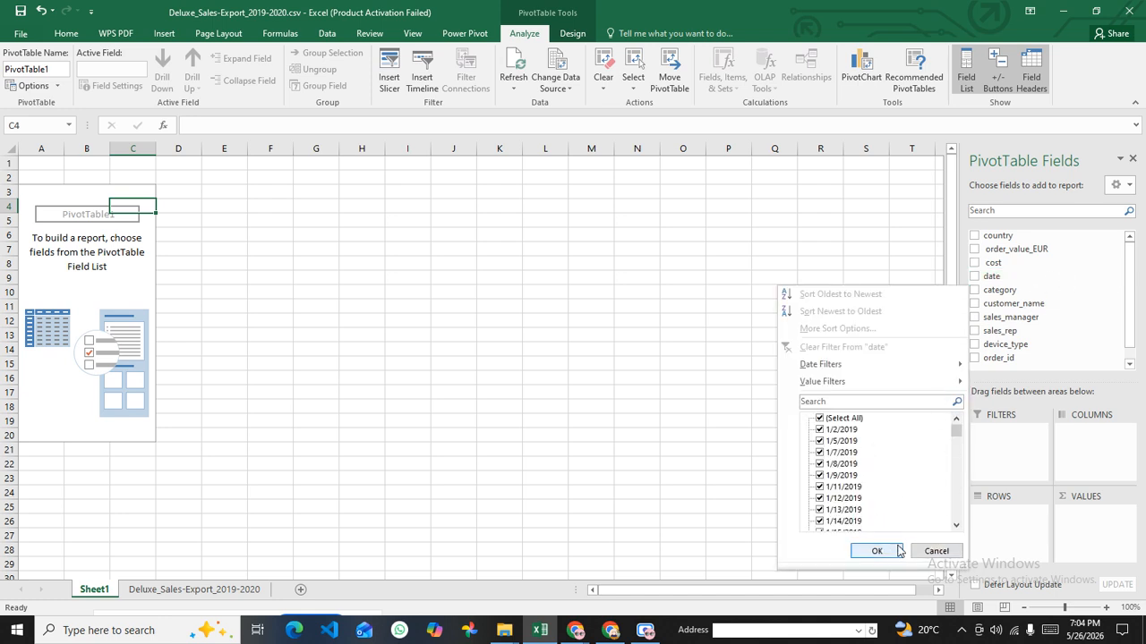
{"action": "left_click", "coordinate": [936, 551]}
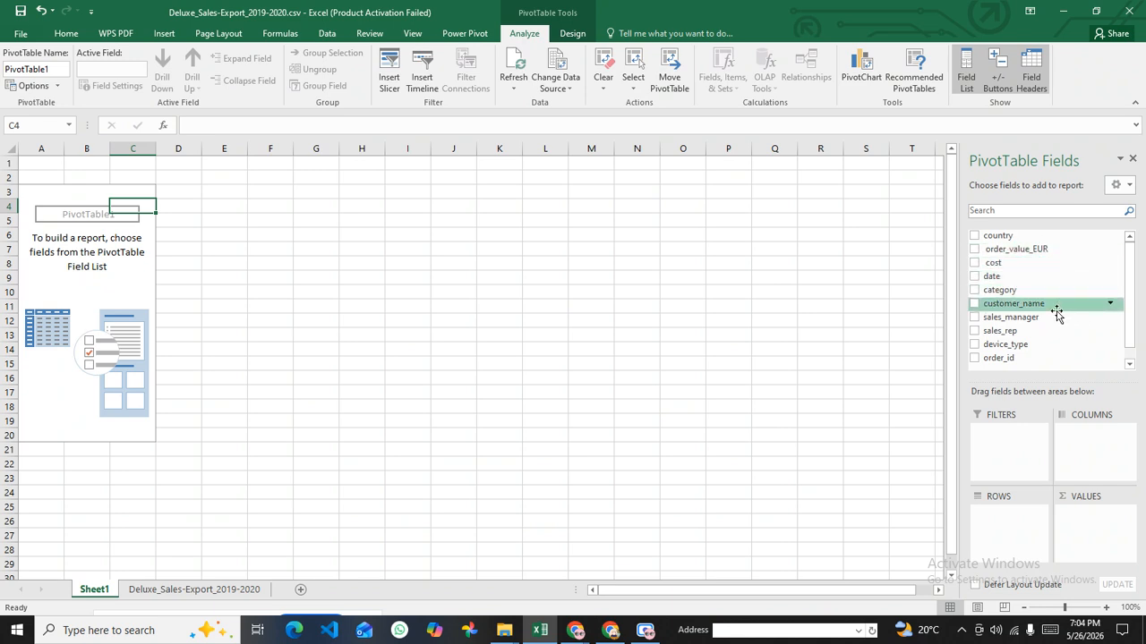
{"action": "left_click", "coordinate": [1109, 292]}
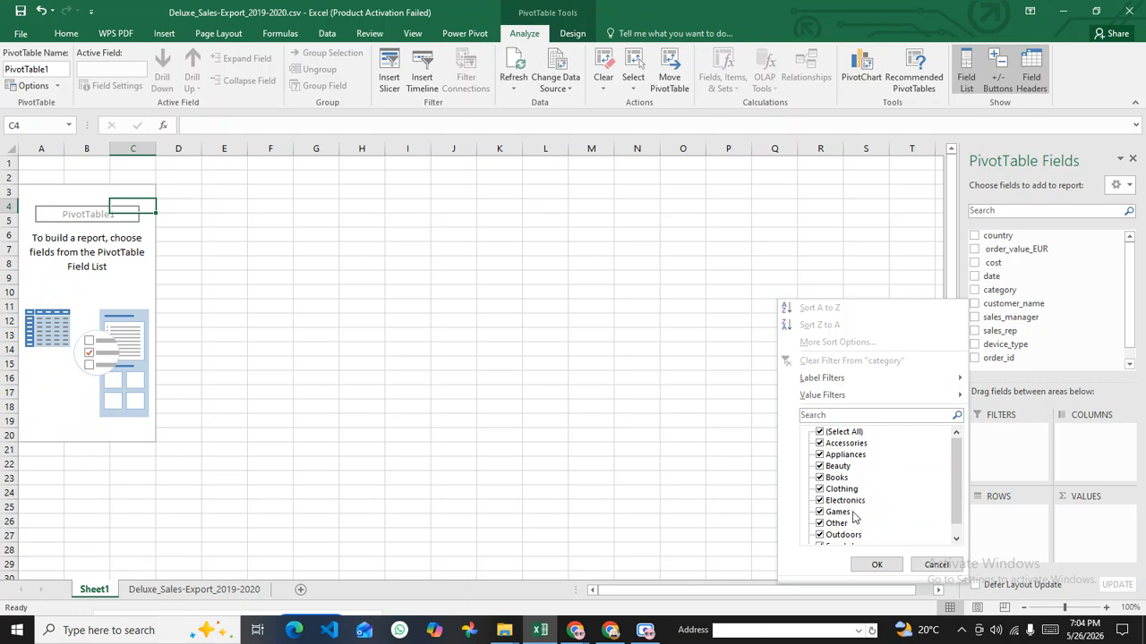
{"action": "left_click", "coordinate": [936, 564]}
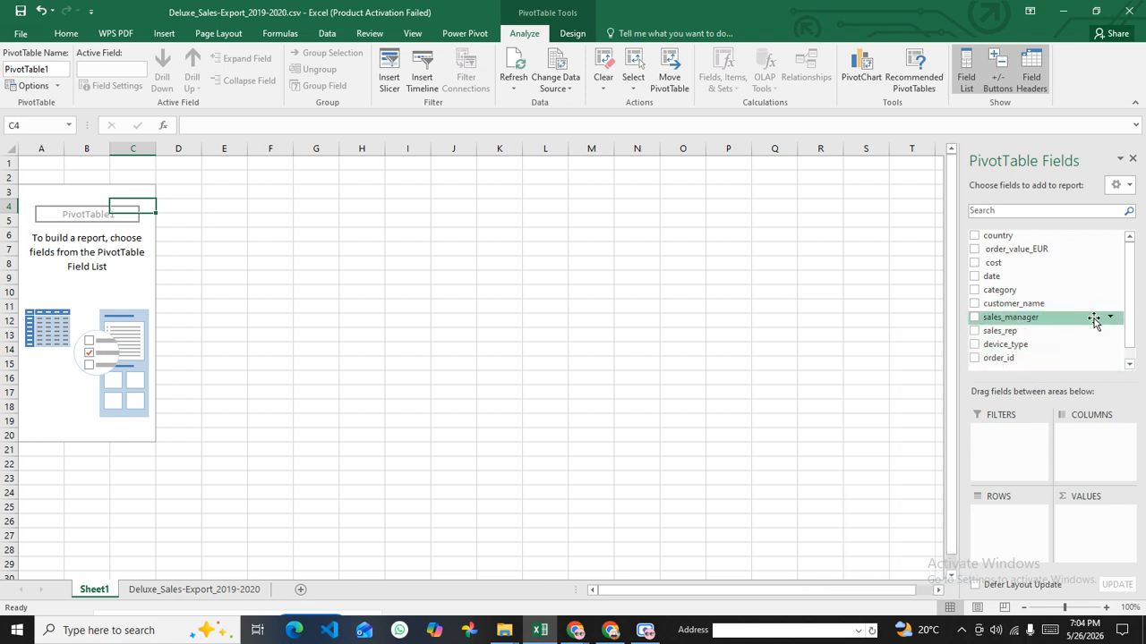
{"action": "scroll", "coordinate": [1094, 320], "scroll_direction": "down", "scroll_amount": 1}
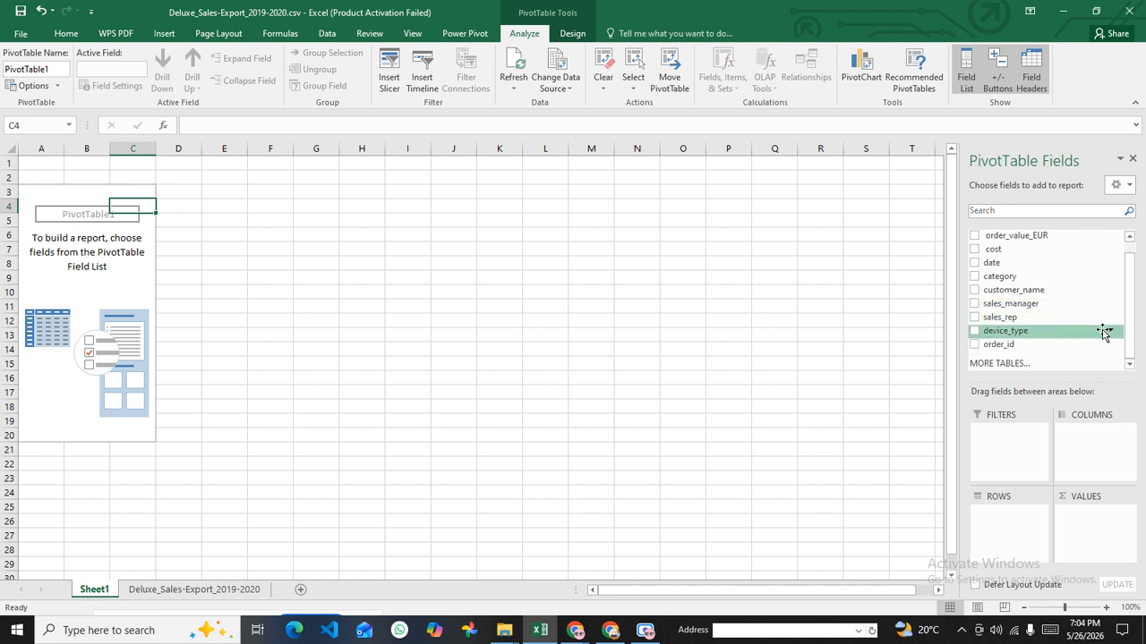
{"action": "left_click", "coordinate": [1111, 330]}
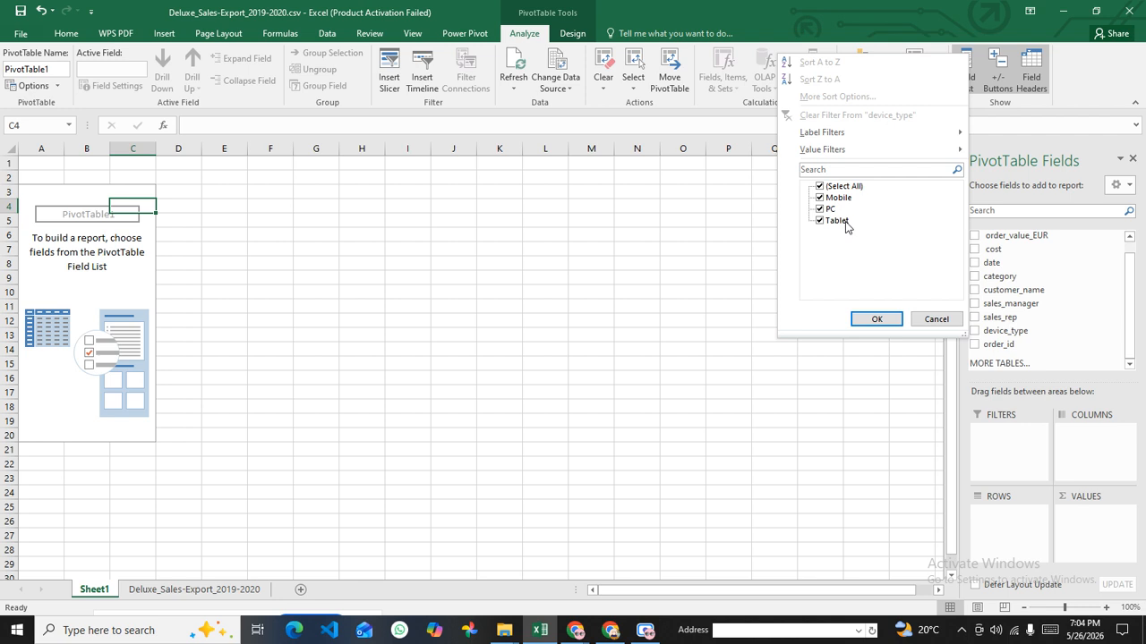
{"action": "left_click", "coordinate": [952, 320]}
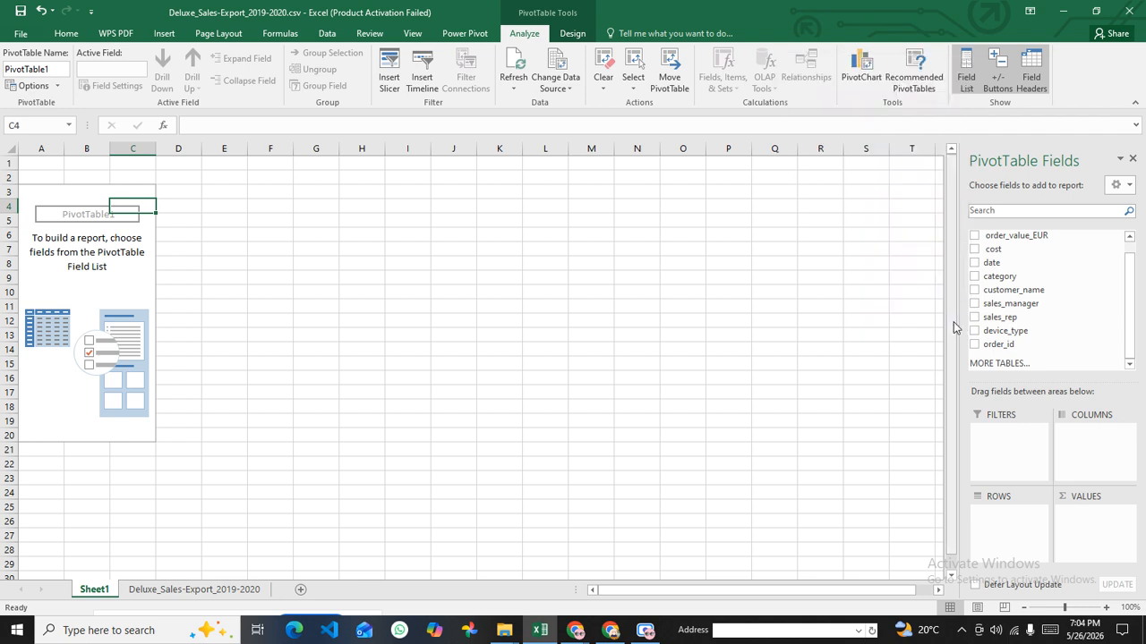
Step: Widen the PivotTable Fields pane to about twice its width and look through the complete field list
{"action": "left_click_drag", "start_coordinate": [956, 246], "coordinate": [813, 245]}
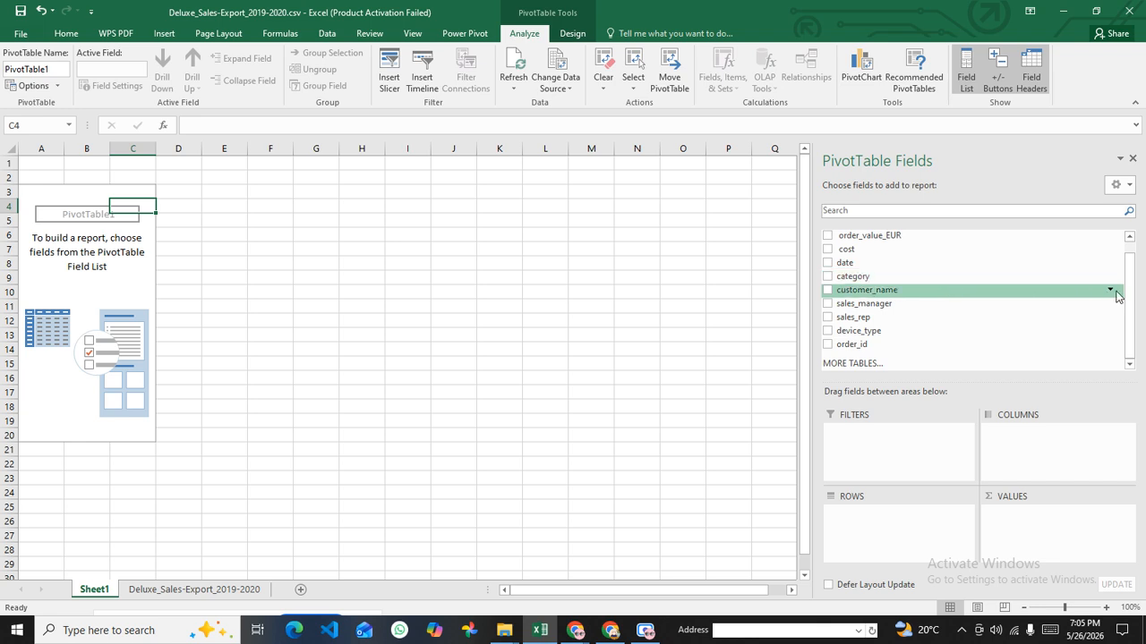
{"action": "scroll", "coordinate": [1126, 296], "scroll_direction": "up", "scroll_amount": 2}
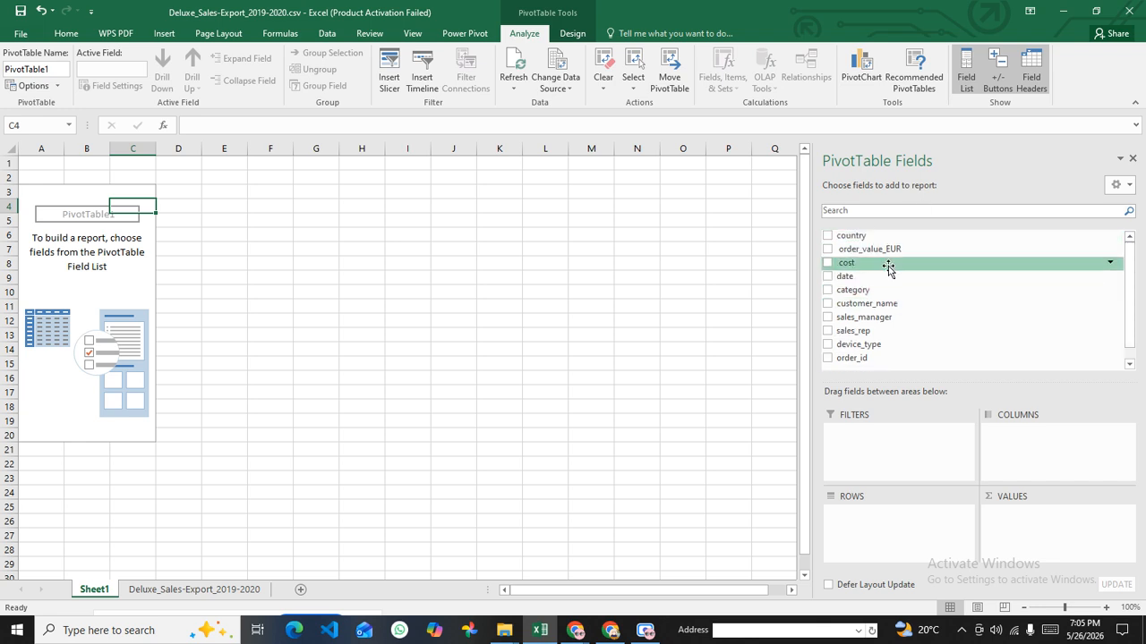
{"action": "scroll", "coordinate": [895, 289], "scroll_direction": "down", "scroll_amount": 3}
{"action": "scroll", "coordinate": [895, 290], "scroll_direction": "up", "scroll_amount": 2}
{"action": "scroll", "coordinate": [403, 286], "scroll_direction": "up", "scroll_amount": 1}
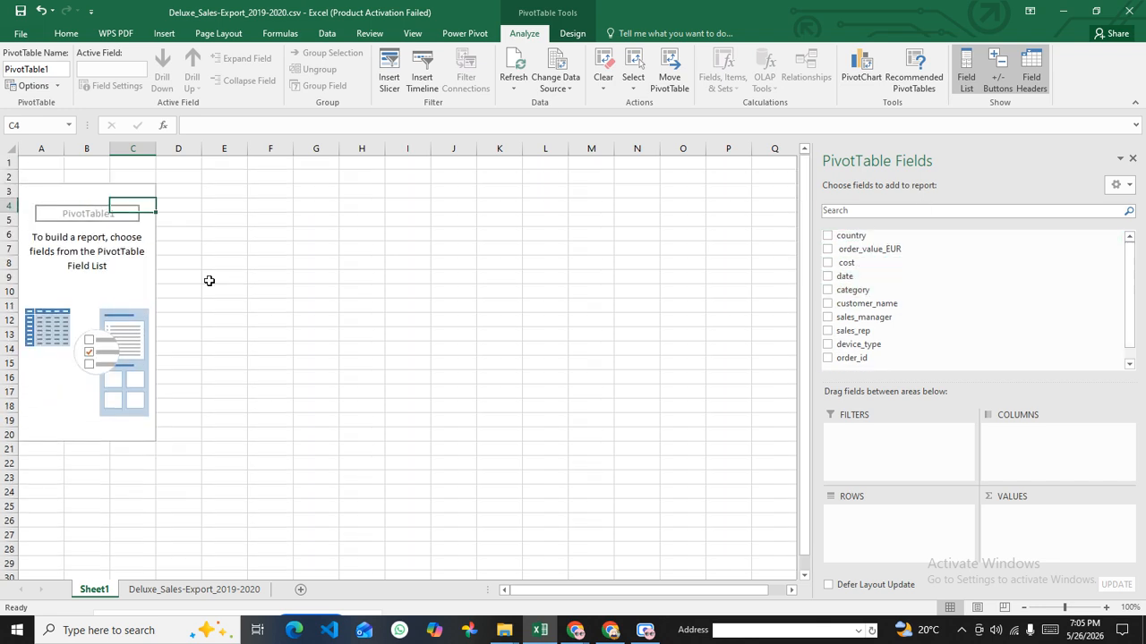
{"action": "left_click", "coordinate": [79, 194]}
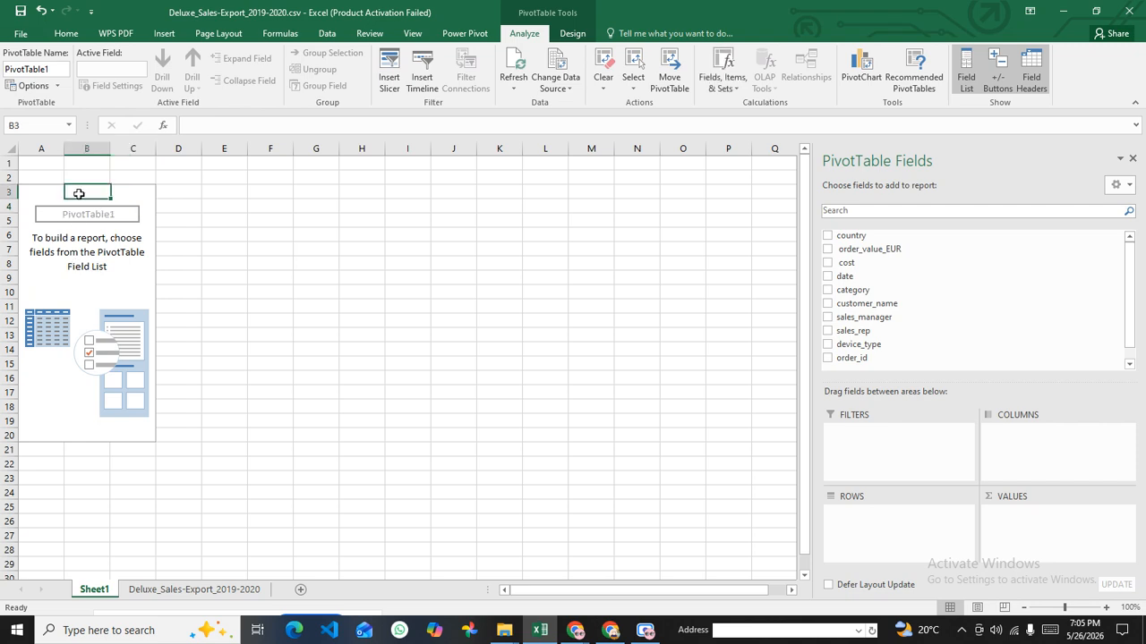
{"action": "left_click", "coordinate": [85, 218]}
{"action": "left_click", "coordinate": [131, 200]}
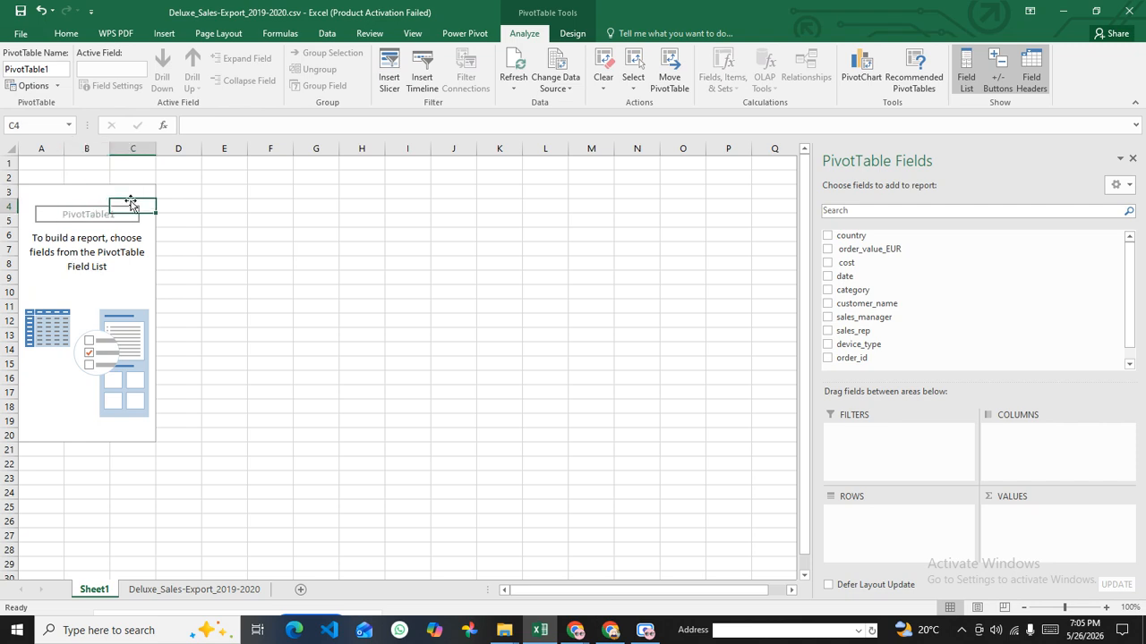
{"action": "left_click", "coordinate": [105, 192]}
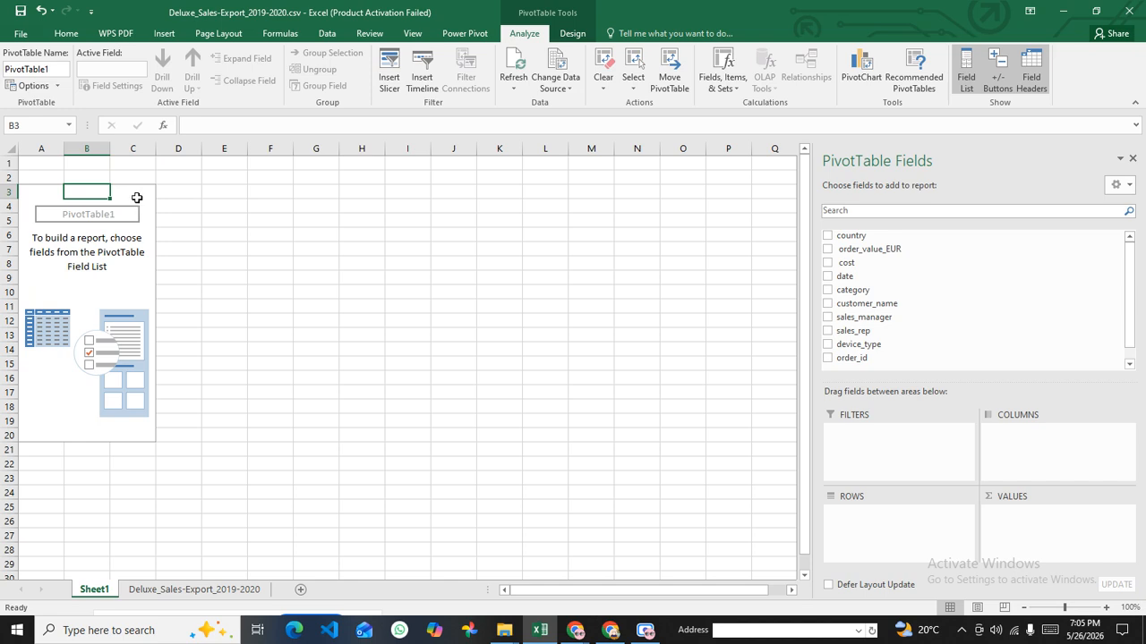
{"action": "left_click", "coordinate": [131, 195]}
{"action": "left_click", "coordinate": [72, 197]}
{"action": "left_click", "coordinate": [139, 194]}
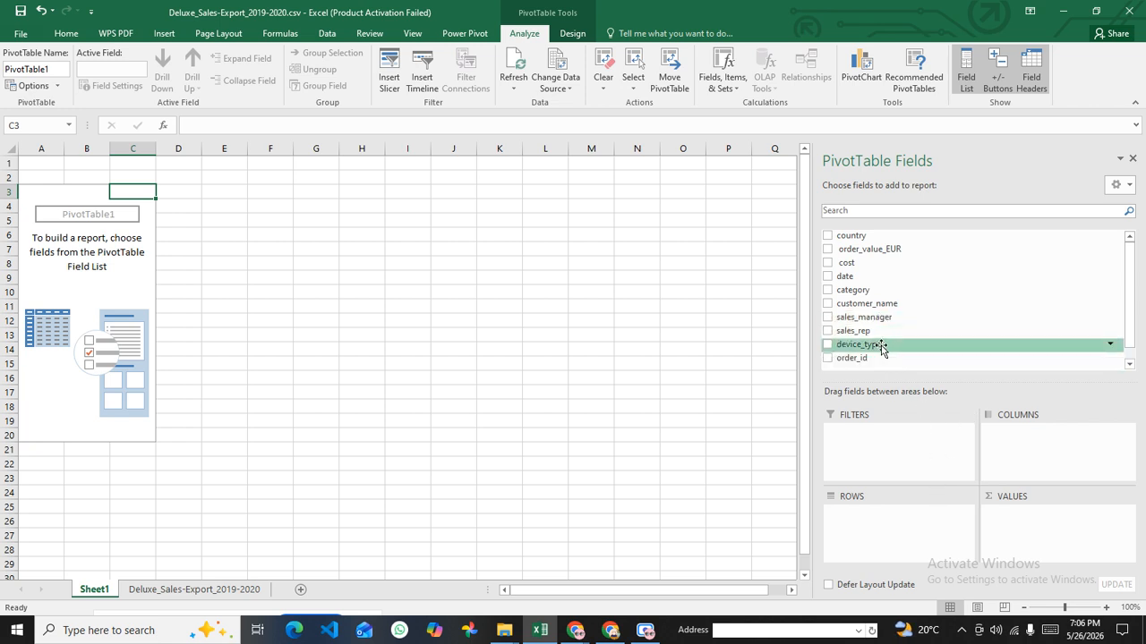
Step: Place device_type in the PivotTable's Columns area and category in its Rows area
{"action": "left_click_drag", "start_coordinate": [882, 349], "coordinate": [1027, 453]}
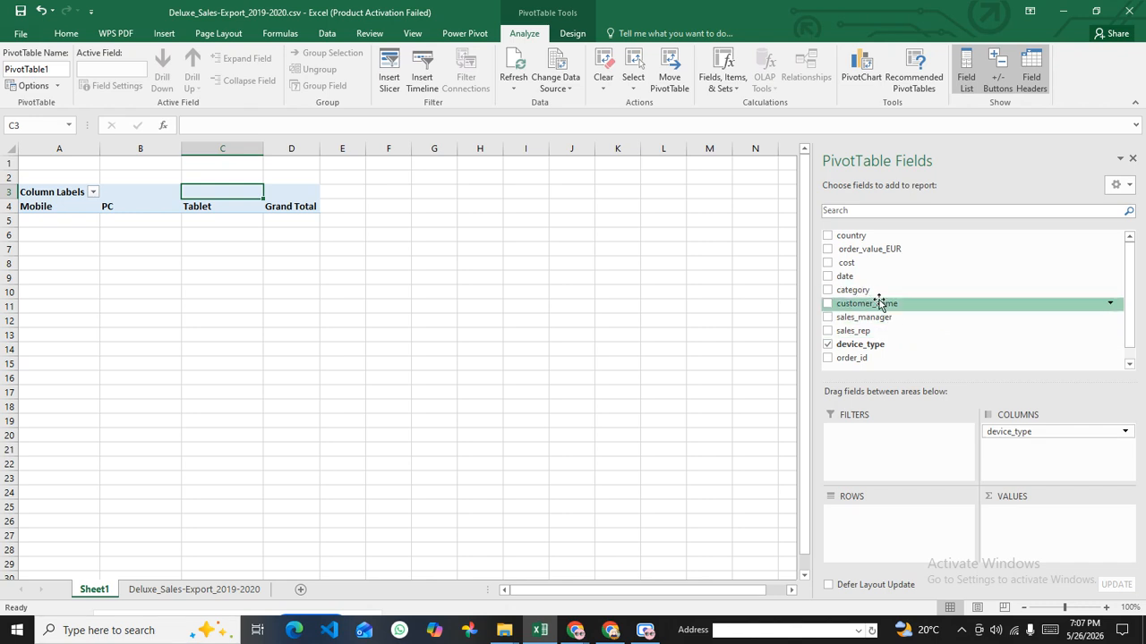
{"action": "left_click_drag", "start_coordinate": [877, 295], "coordinate": [865, 530]}
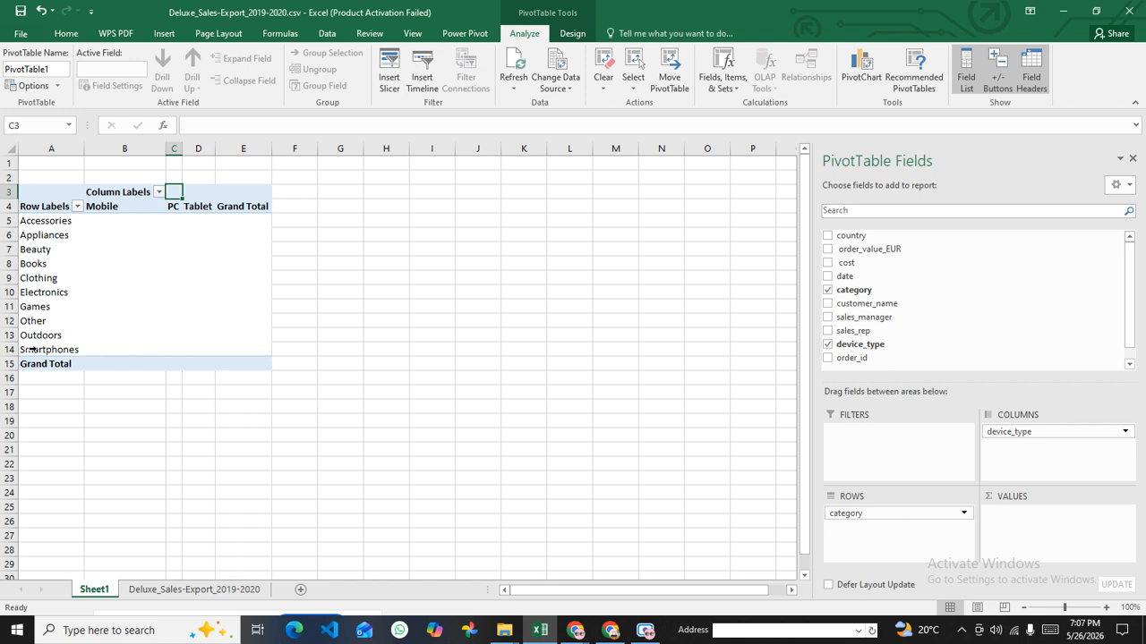
{"action": "scroll", "coordinate": [38, 448], "scroll_direction": "down", "scroll_amount": 5}
{"action": "scroll", "coordinate": [38, 409], "scroll_direction": "up", "scroll_amount": 5}
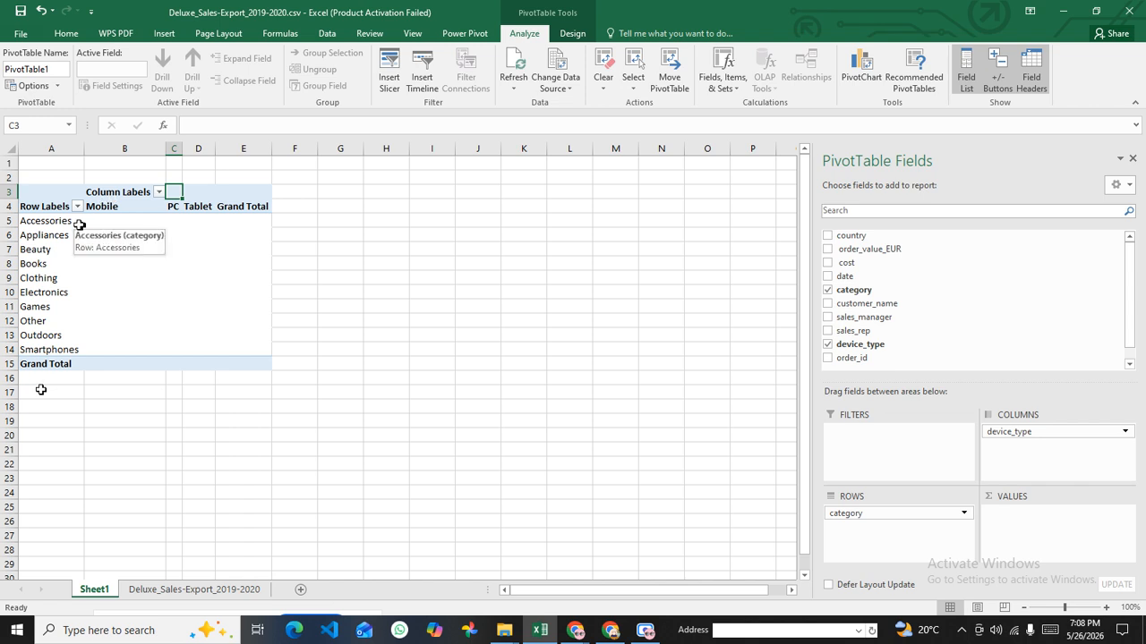
Step: Widen column C holding the PC heading, and add order_value_EUR to the PivotTable's Values area
{"action": "left_click_drag", "start_coordinate": [183, 151], "coordinate": [239, 151]}
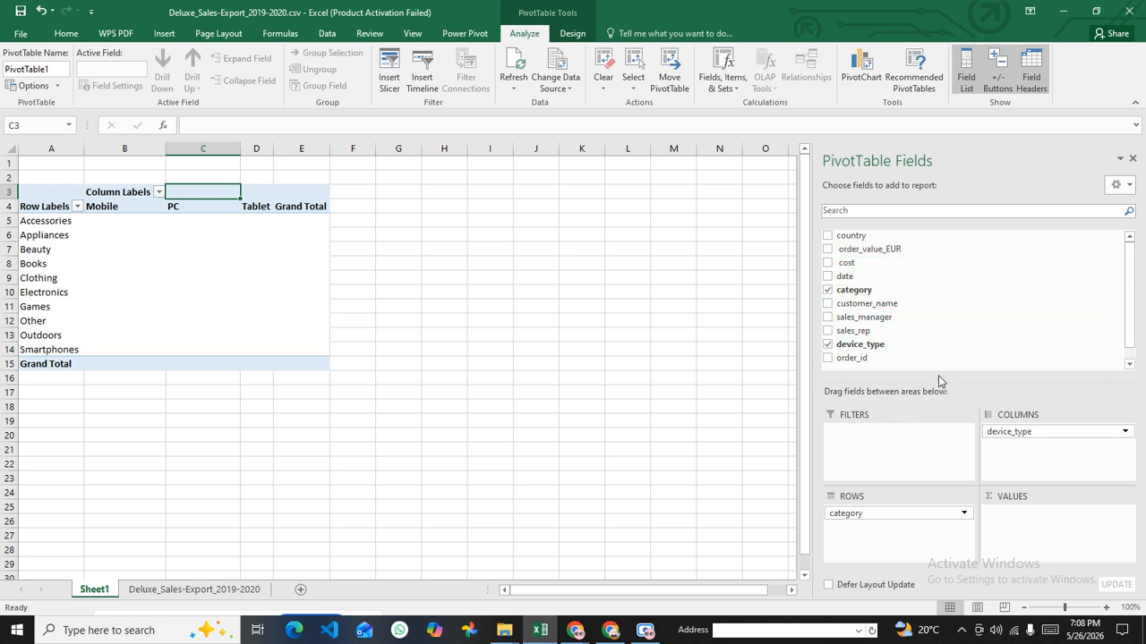
{"action": "left_click_drag", "start_coordinate": [891, 251], "coordinate": [1023, 521]}
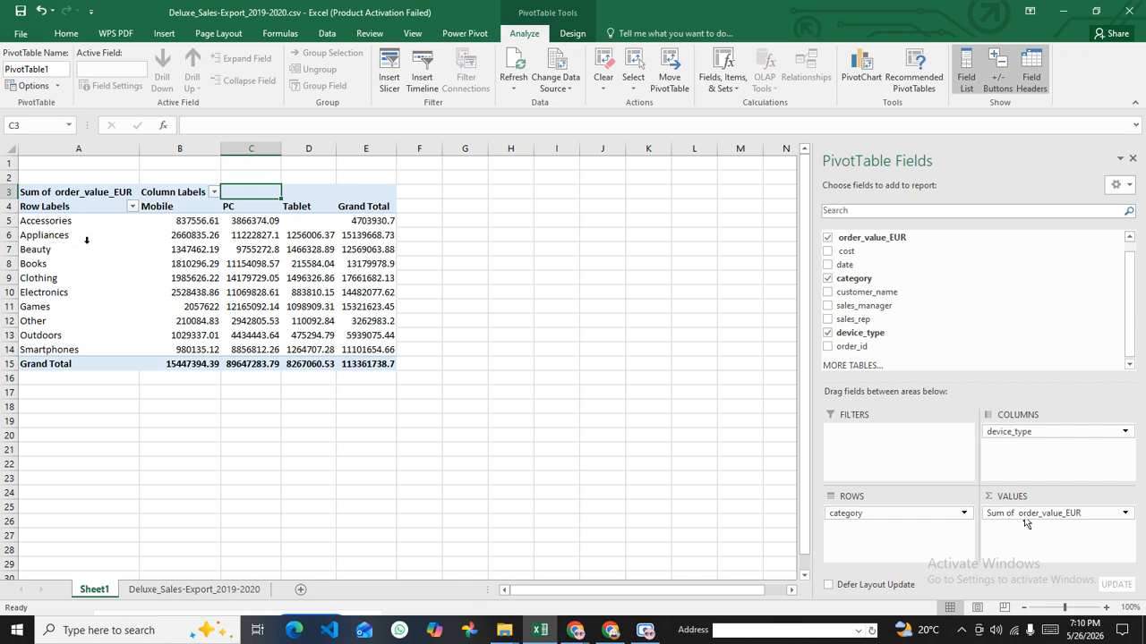
Step: Switch to the Deluxe_Sales-Export_2019-2020 sheet and point out the device type, category and customer of the first record
{"action": "left_click", "coordinate": [219, 590]}
{"action": "scroll", "coordinate": [526, 259], "scroll_direction": "down", "scroll_amount": 1}
{"action": "scroll", "coordinate": [526, 260], "scroll_direction": "up", "scroll_amount": 1}
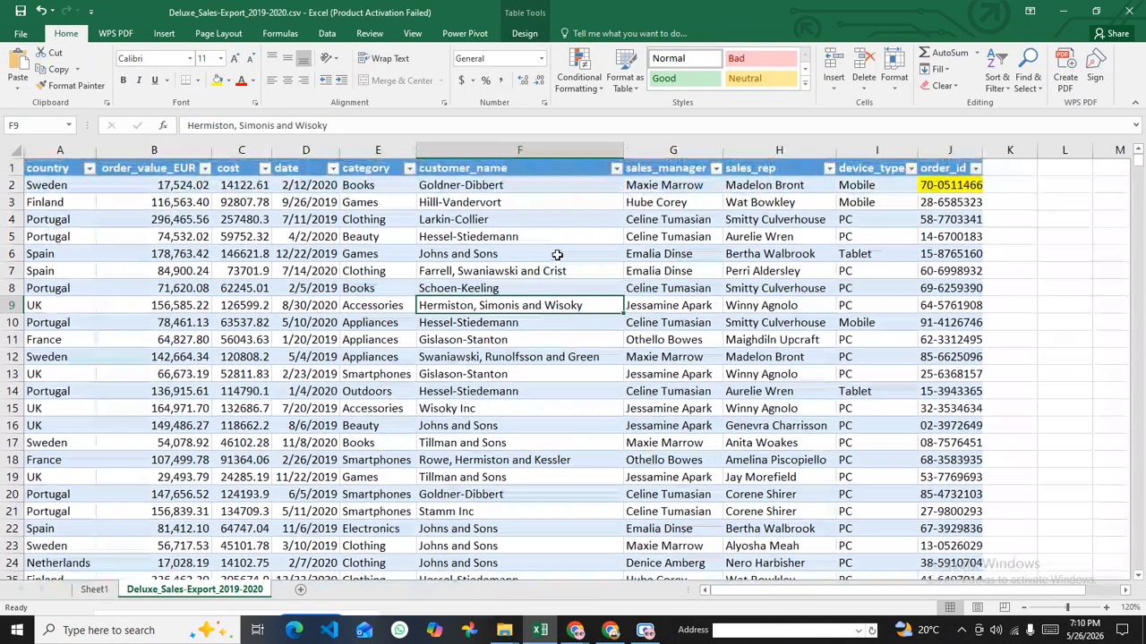
{"action": "left_click", "coordinate": [666, 270]}
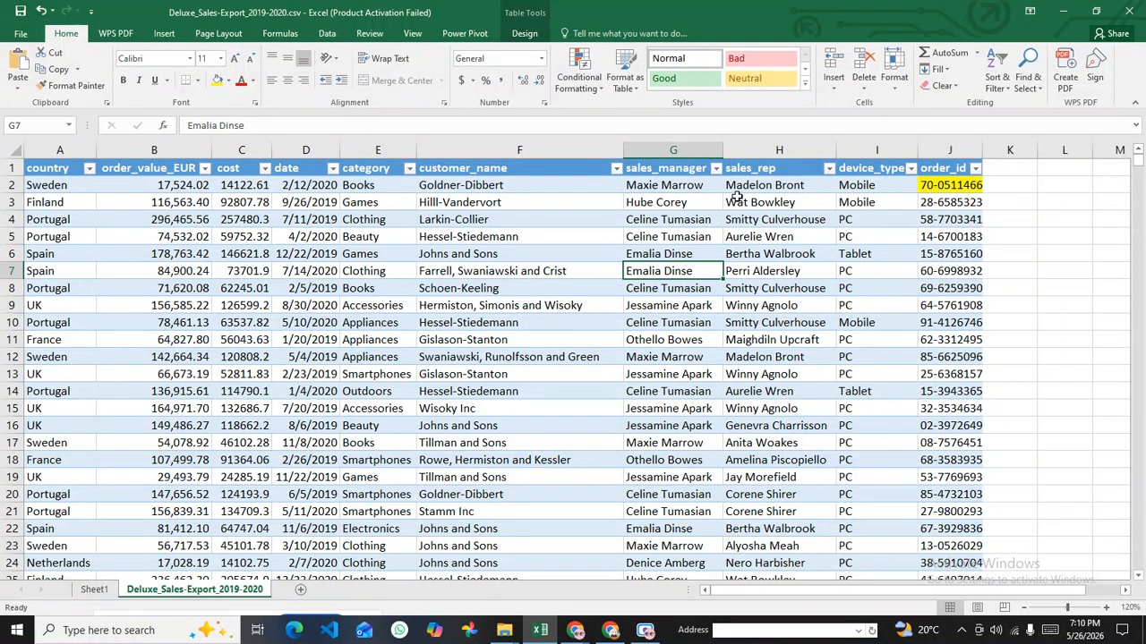
{"action": "left_click", "coordinate": [861, 186]}
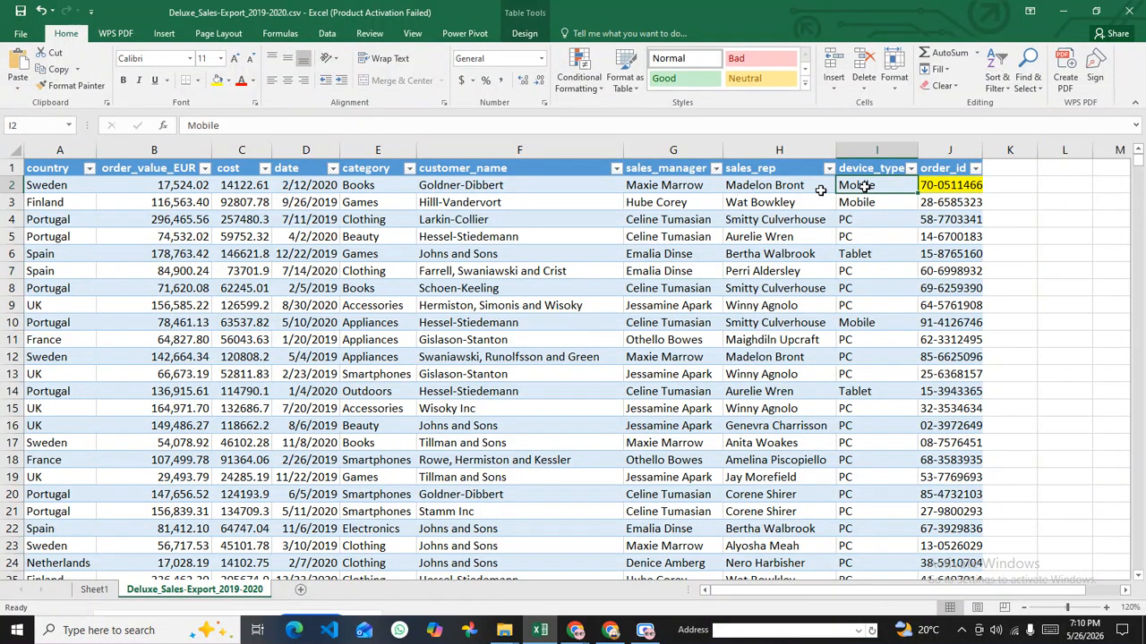
{"action": "left_click", "coordinate": [368, 185]}
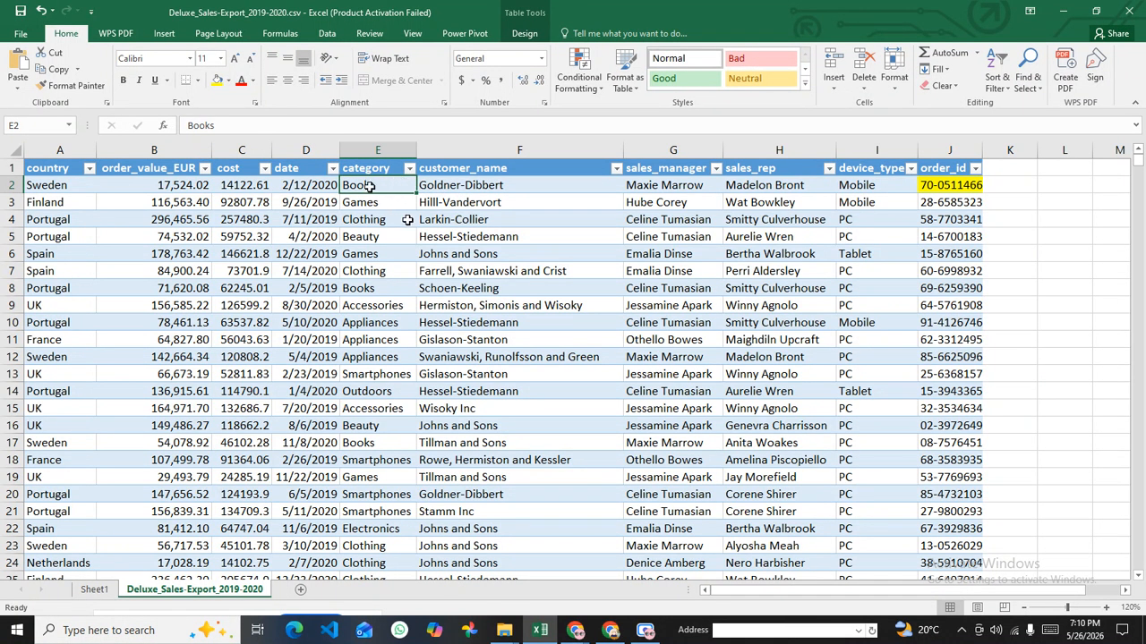
{"action": "left_click", "coordinate": [446, 184]}
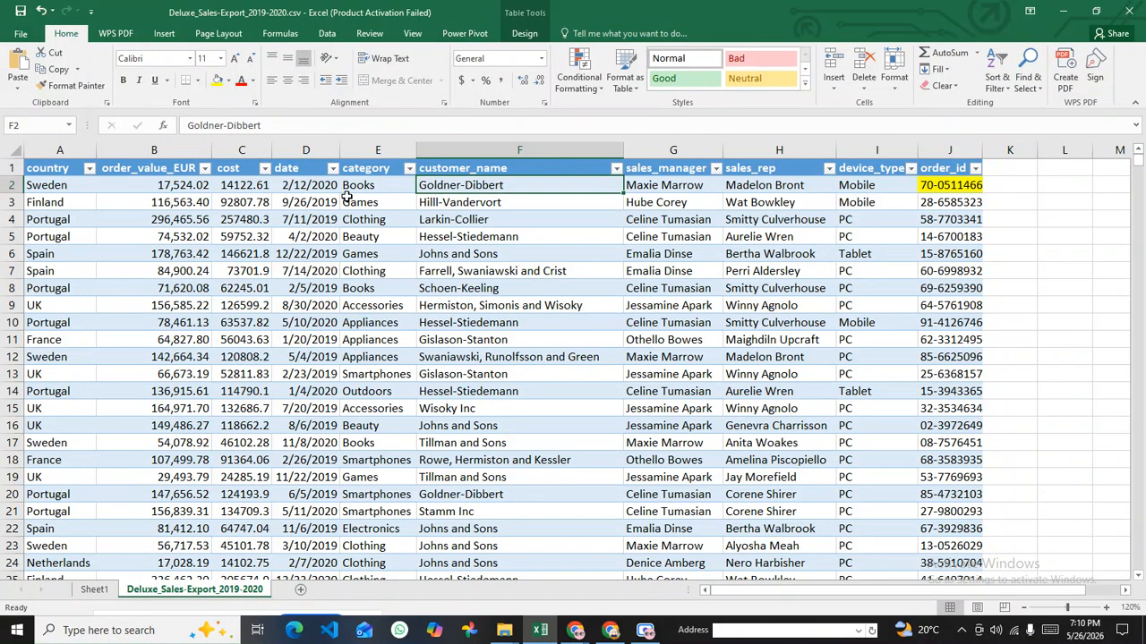
Step: Go through the category column's entries from E2 down to E10 in the source data
{"action": "left_click", "coordinate": [377, 221]}
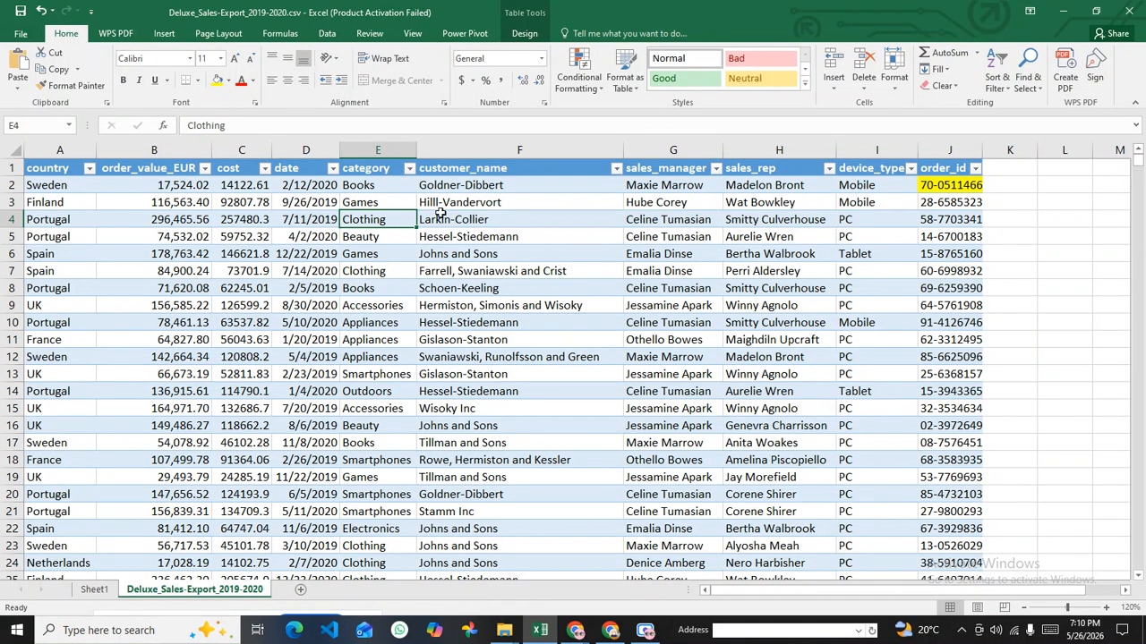
{"action": "left_click", "coordinate": [360, 185]}
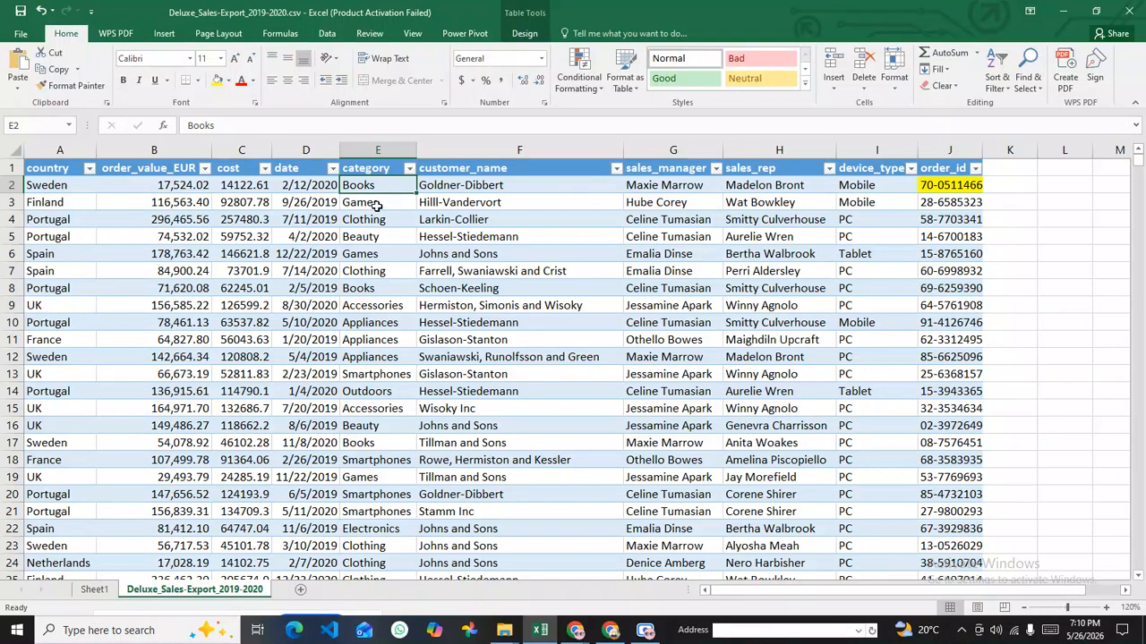
{"action": "left_click", "coordinate": [394, 207]}
{"action": "left_click", "coordinate": [379, 220]}
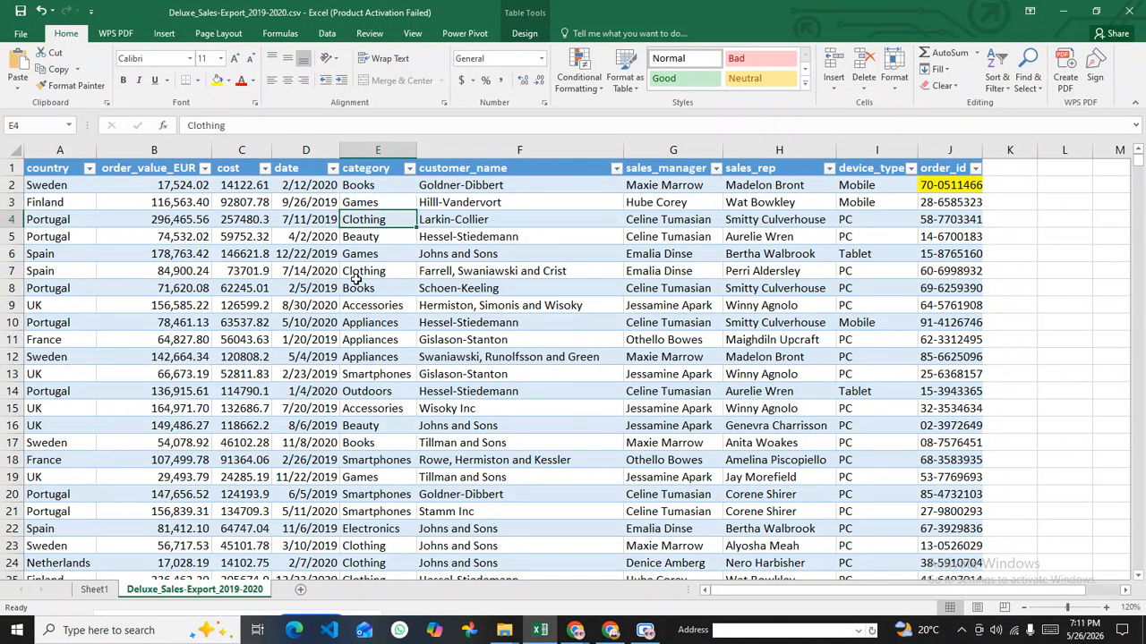
{"action": "key", "text": "Down"}
{"action": "key", "text": "Down"}
{"action": "key", "text": "Down"}
{"action": "key", "text": "Down"}
{"action": "key", "text": "Down"}
{"action": "key", "text": "Down"}
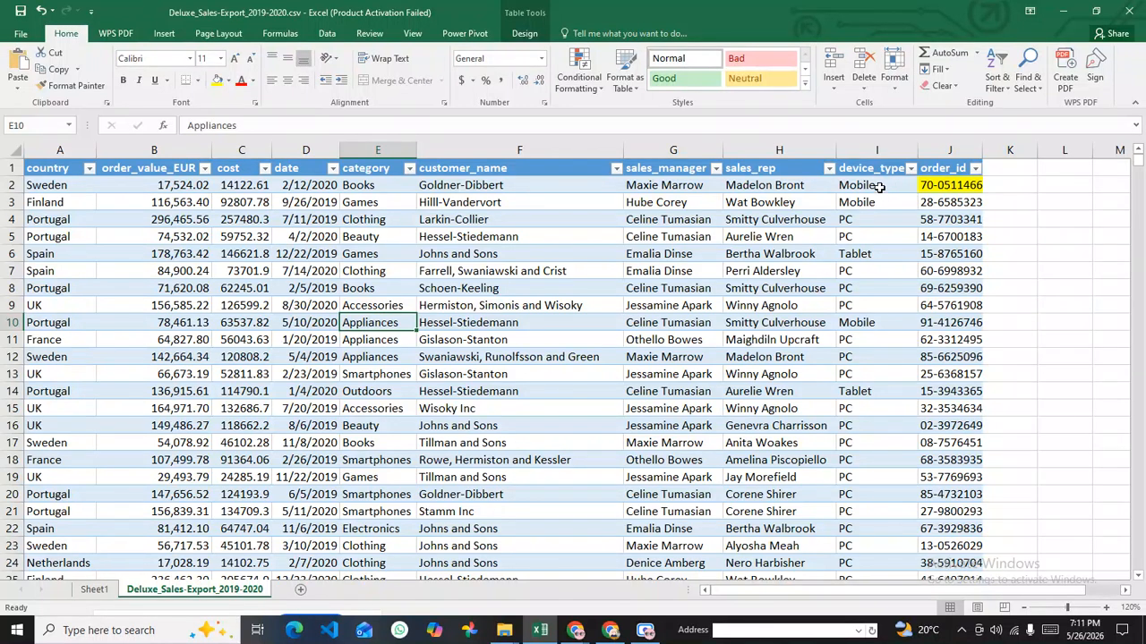
Step: Point out the Mobile and Tablet entries in I2 and I6, and select the order values in B2:B6
{"action": "left_click", "coordinate": [888, 251]}
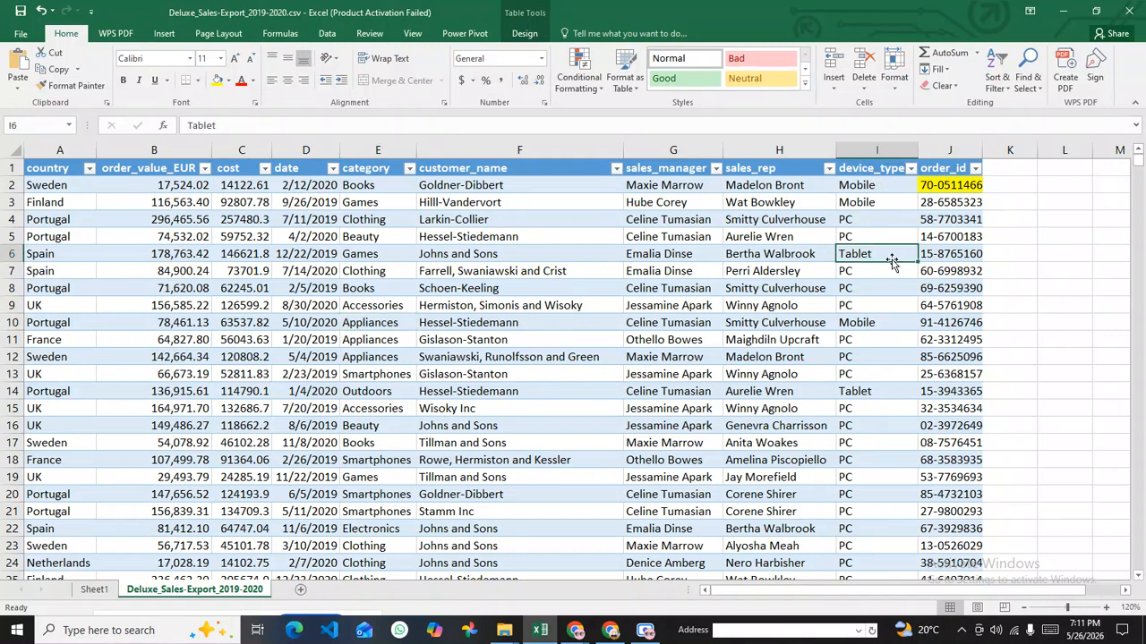
{"action": "left_click", "coordinate": [865, 191]}
{"action": "left_click", "coordinate": [882, 252]}
{"action": "left_click", "coordinate": [114, 191]}
{"action": "left_click_drag", "start_coordinate": [114, 191], "coordinate": [157, 253]}
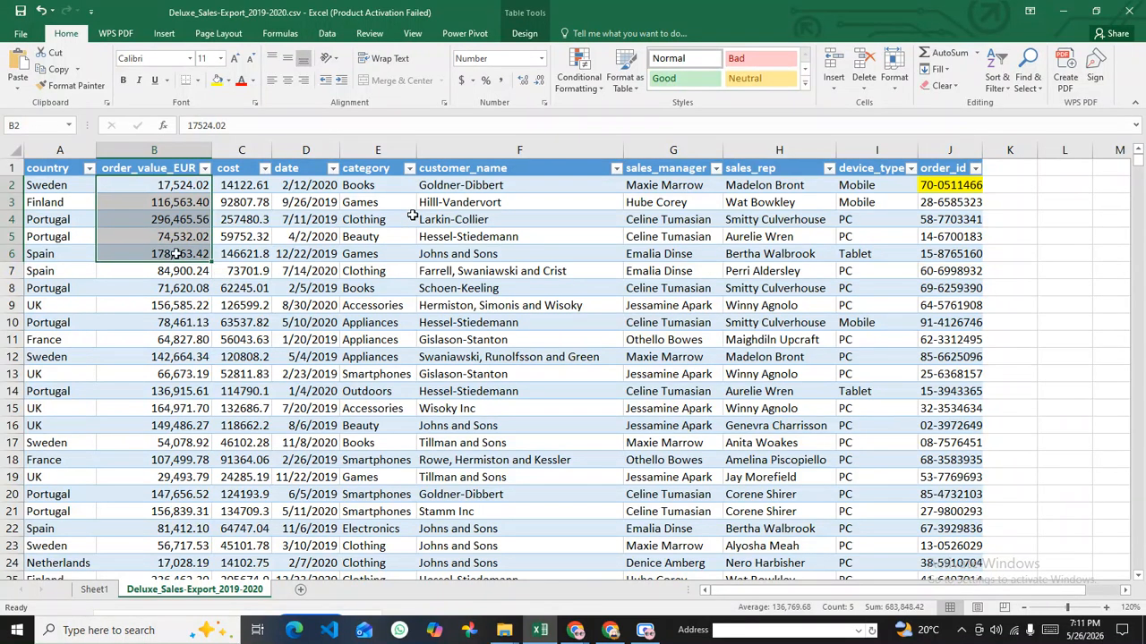
Step: Compare the first record's category and order value with the PivotTable on Sheet1, and return to the Deluxe_Sales-Export_2019-2020 sheet
{"action": "left_click", "coordinate": [371, 188]}
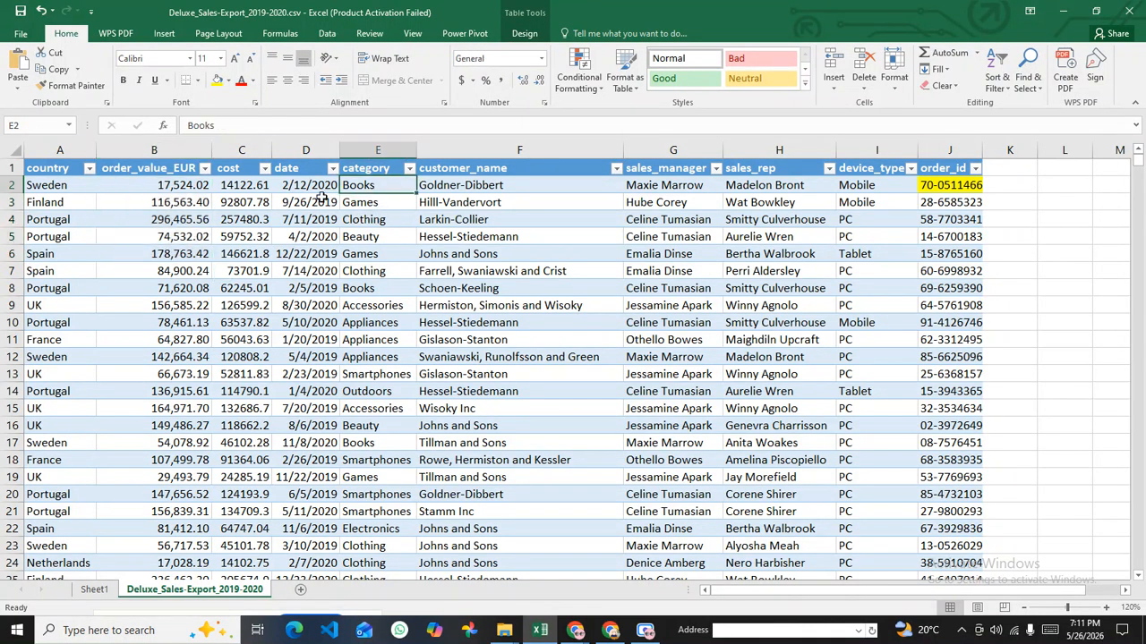
{"action": "left_click", "coordinate": [175, 188]}
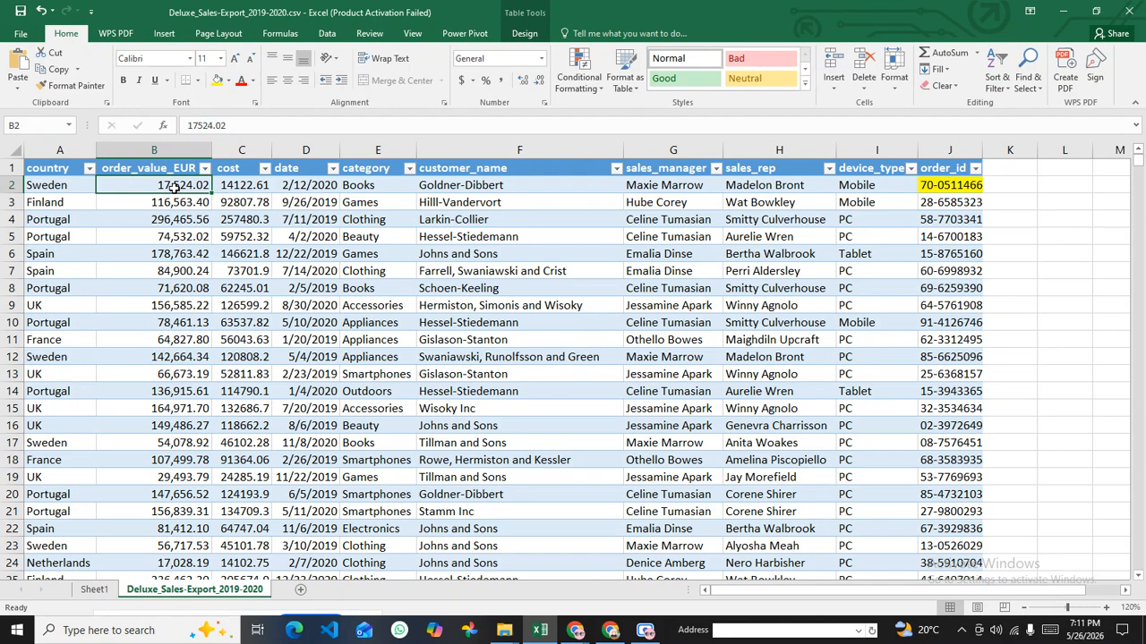
{"action": "left_click", "coordinate": [99, 590]}
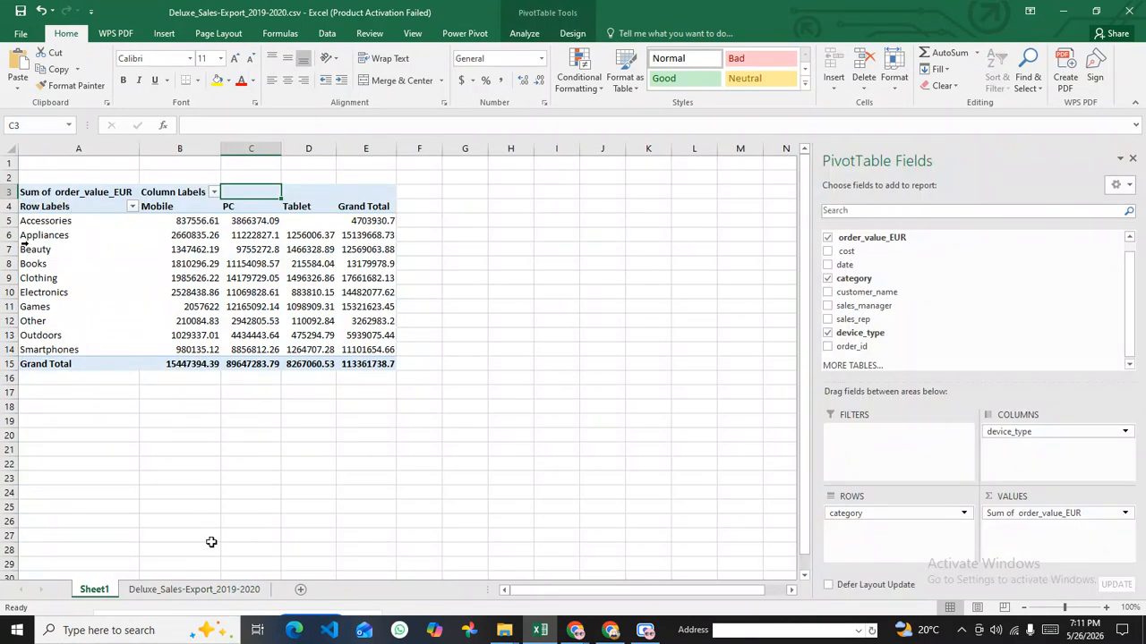
{"action": "left_click", "coordinate": [195, 590]}
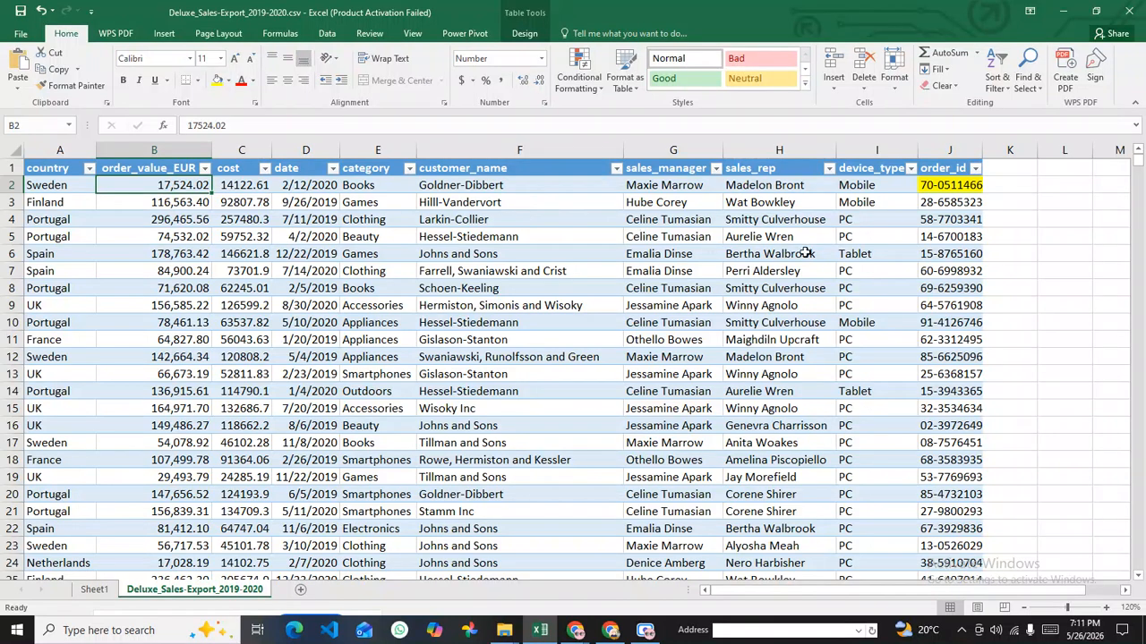
Step: Point out the first record's device type, then examine the Accessories entries and the other categories down the category column
{"action": "left_click", "coordinate": [865, 184]}
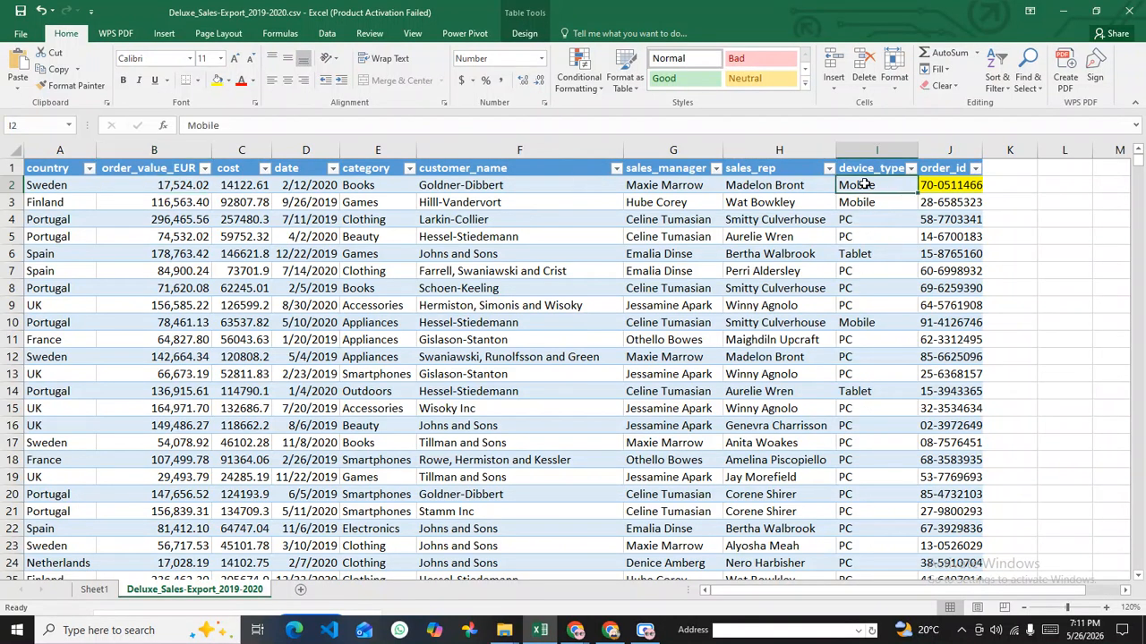
{"action": "left_click", "coordinate": [382, 305]}
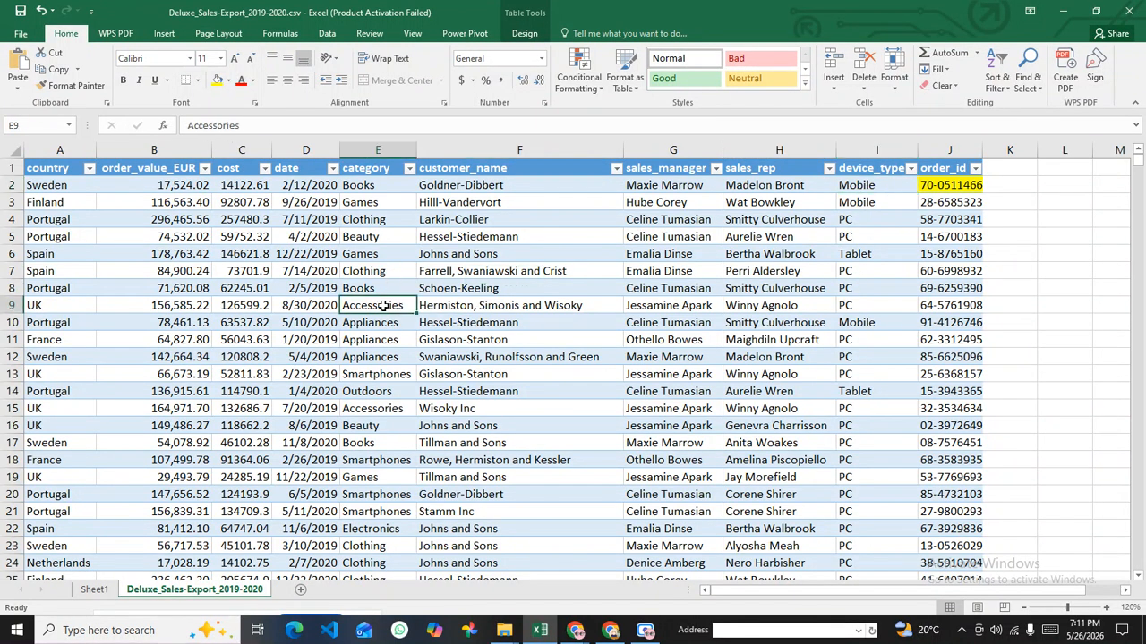
{"action": "left_click", "coordinate": [375, 405]}
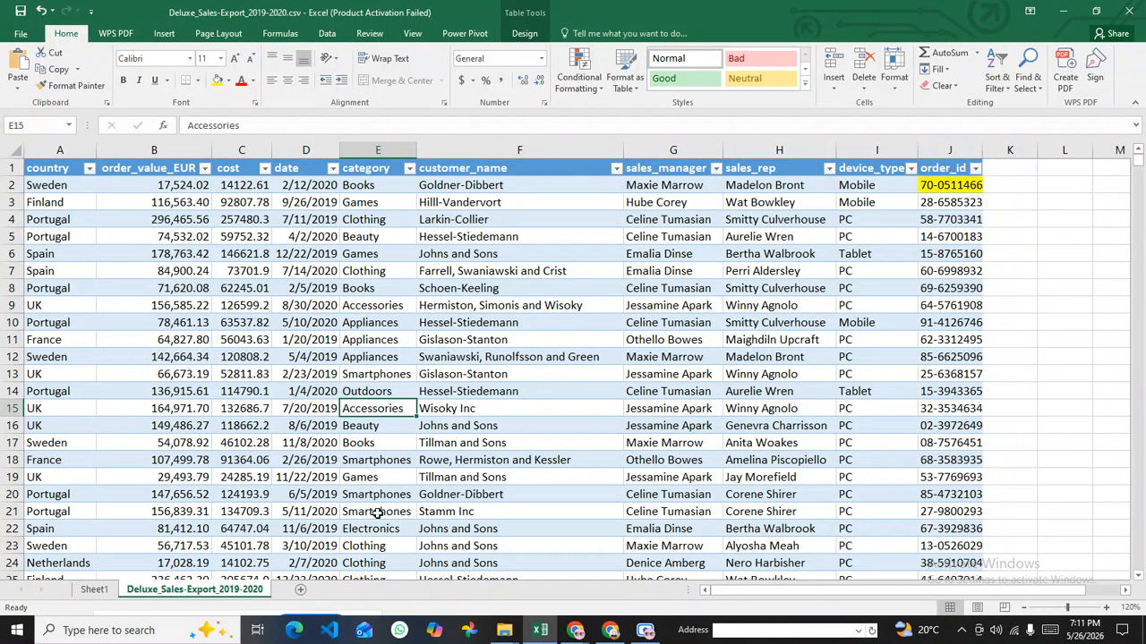
{"action": "scroll", "coordinate": [369, 512], "scroll_direction": "down", "scroll_amount": 2}
{"action": "scroll", "coordinate": [367, 511], "scroll_direction": "down", "scroll_amount": 1}
{"action": "scroll", "coordinate": [369, 484], "scroll_direction": "down", "scroll_amount": 3}
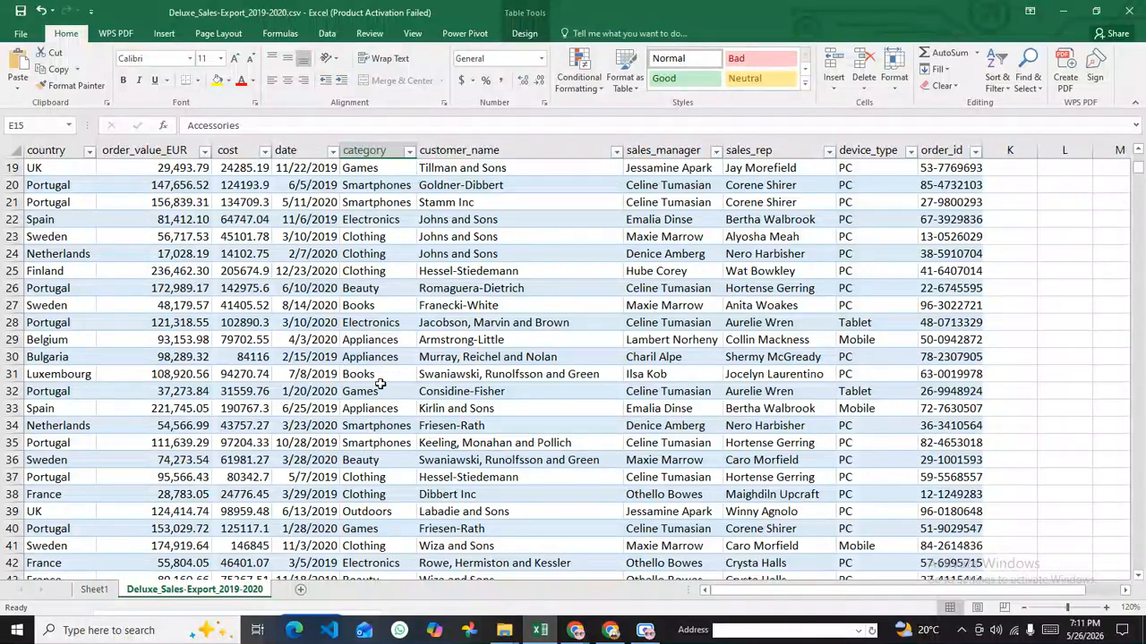
{"action": "scroll", "coordinate": [376, 416], "scroll_direction": "down", "scroll_amount": 2}
{"action": "scroll", "coordinate": [376, 411], "scroll_direction": "down", "scroll_amount": 5}
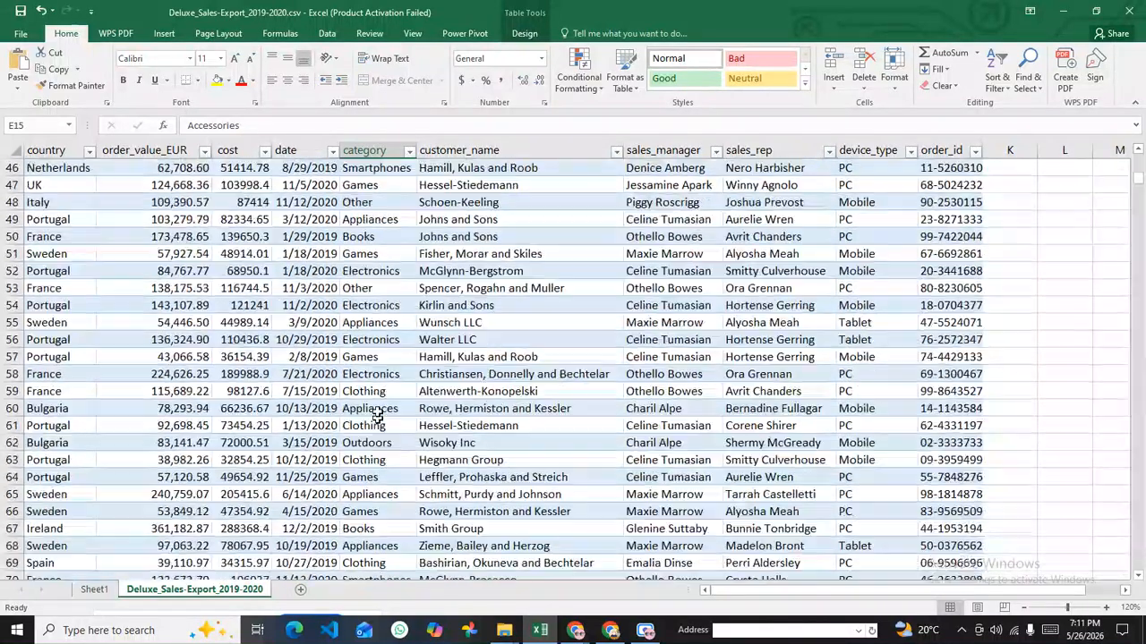
{"action": "scroll", "coordinate": [389, 372], "scroll_direction": "up", "scroll_amount": 6}
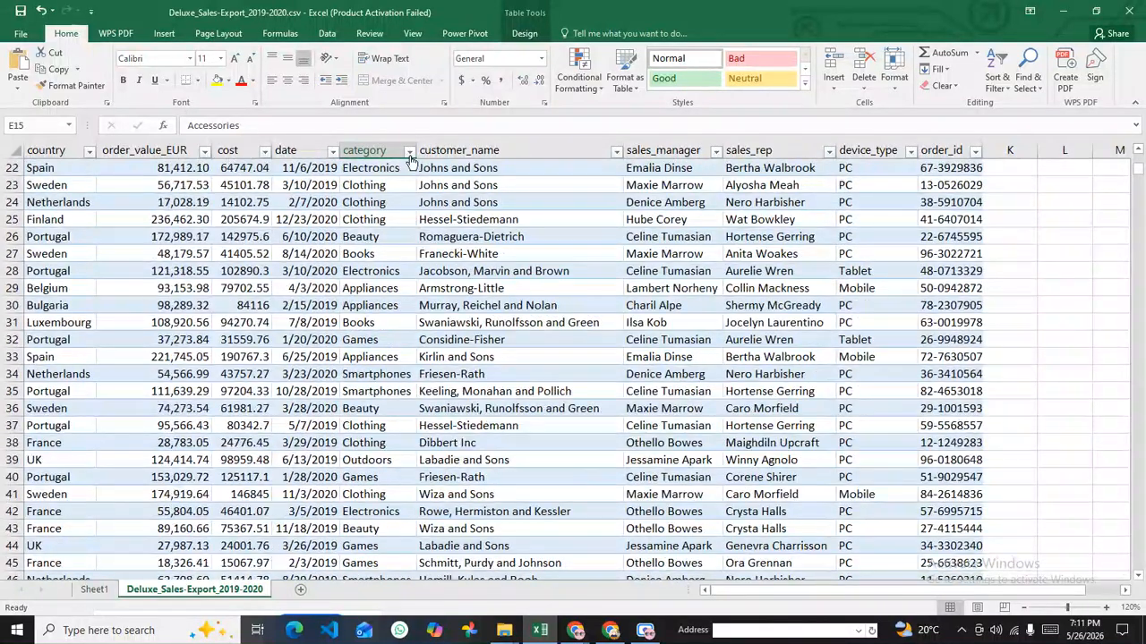
Step: Filter the source table's category column to show only Accessories records
{"action": "left_click", "coordinate": [409, 151]}
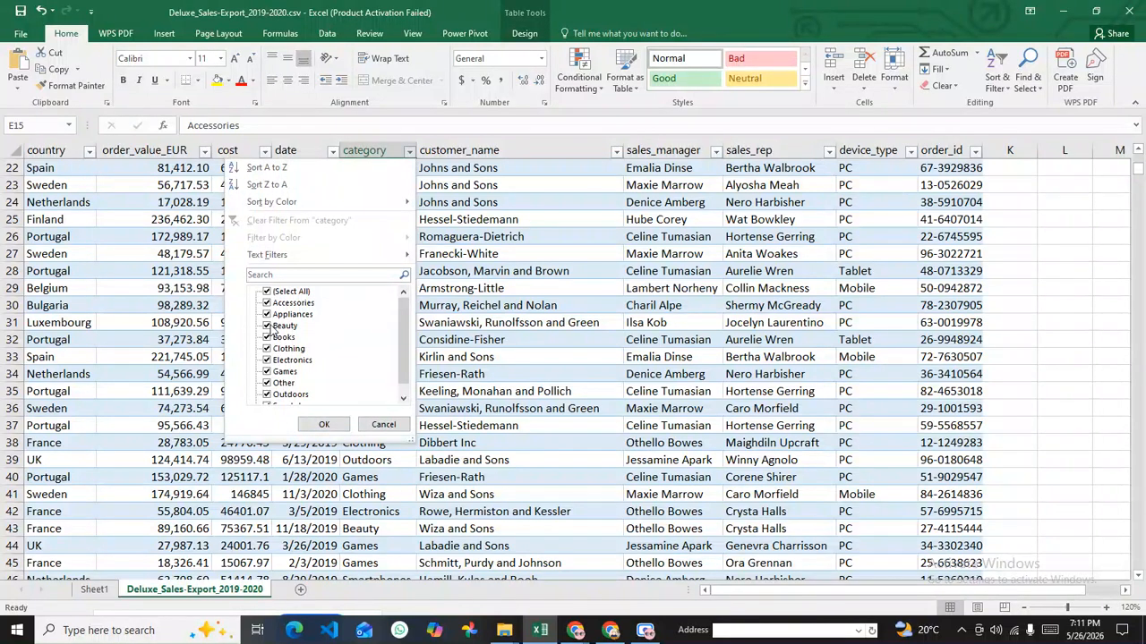
{"action": "left_click", "coordinate": [267, 291]}
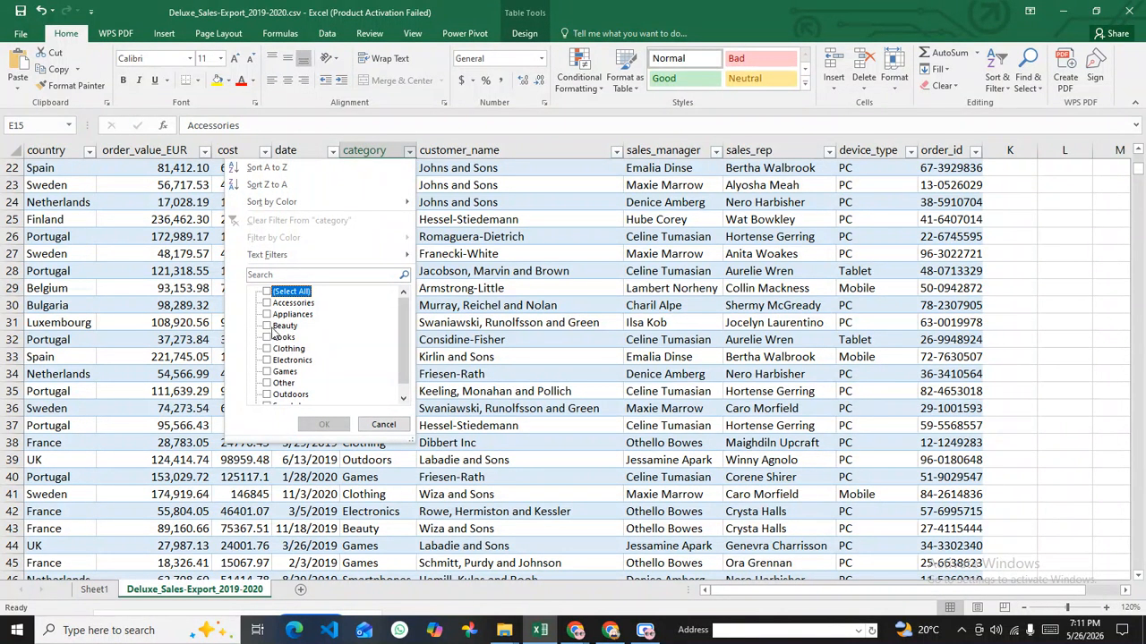
{"action": "left_click", "coordinate": [266, 292]}
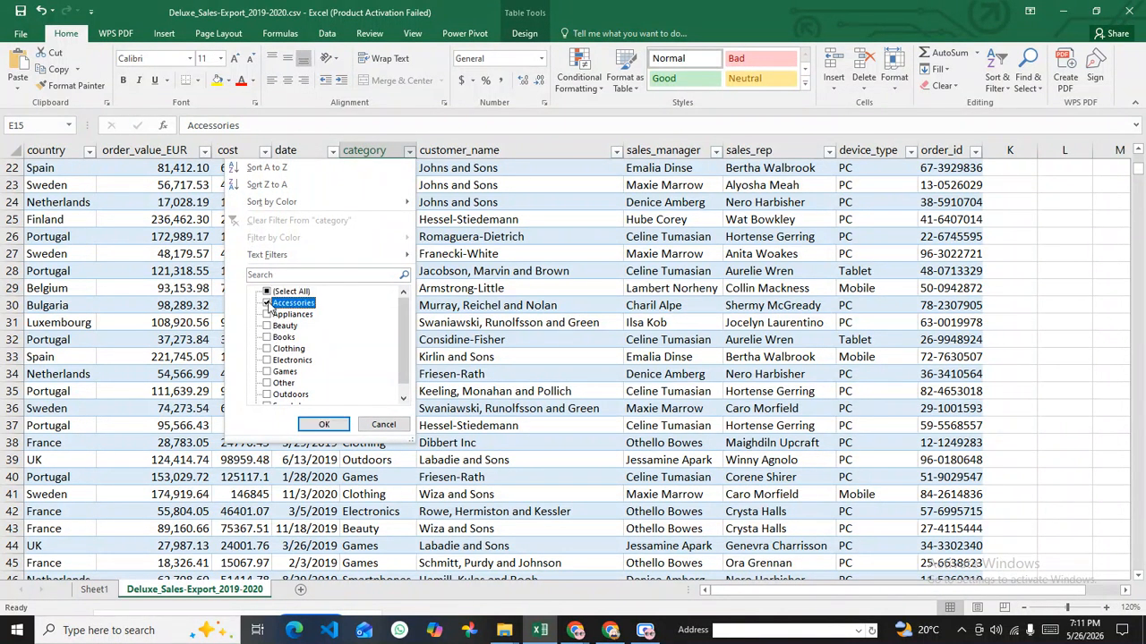
{"action": "left_click", "coordinate": [315, 426]}
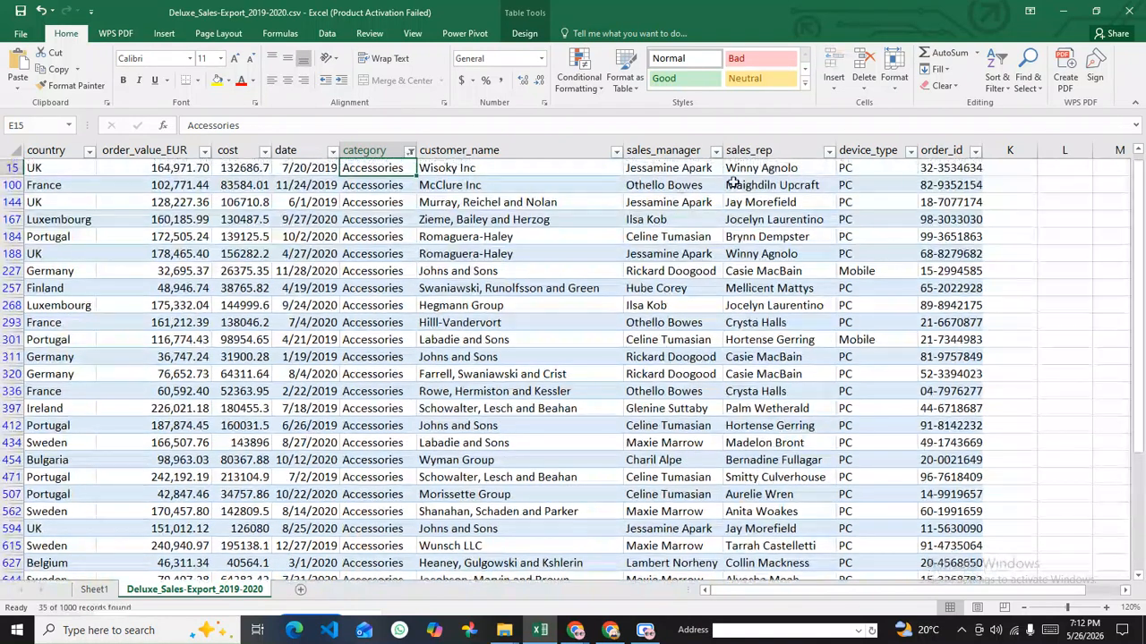
Step: Filter the device_type column to show only Mobile records
{"action": "left_click", "coordinate": [902, 152]}
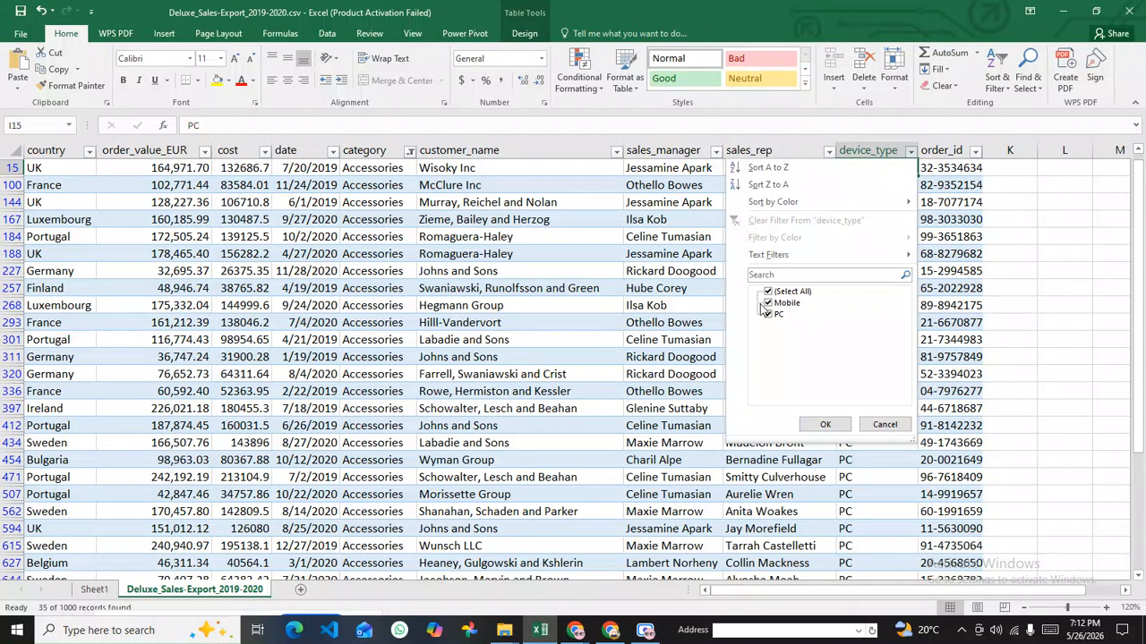
{"action": "left_click", "coordinate": [768, 293]}
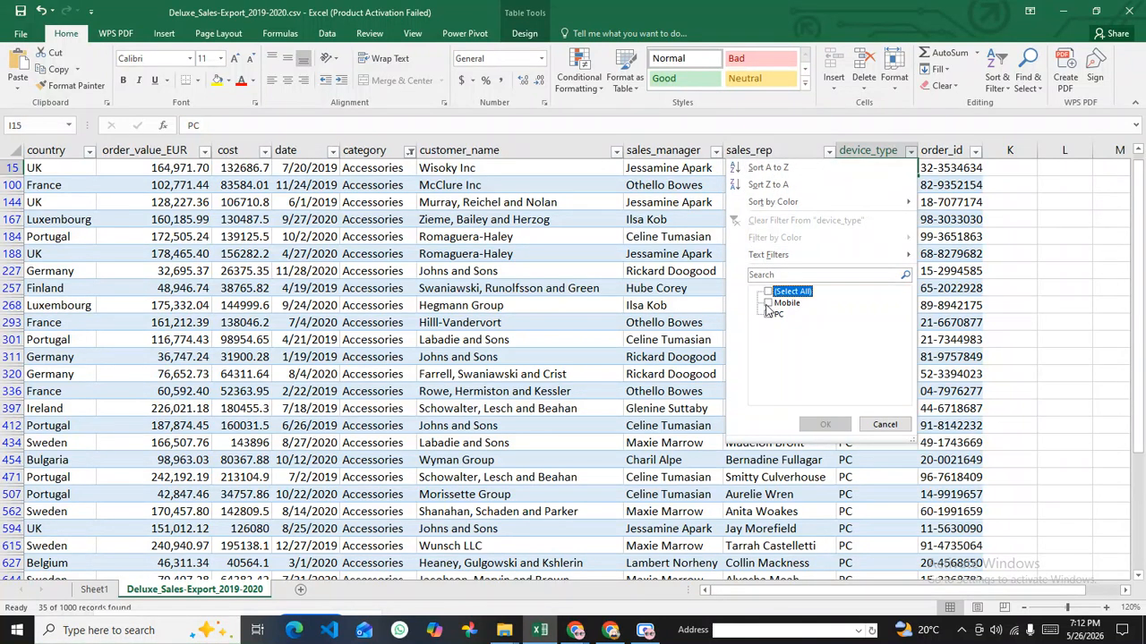
{"action": "left_click", "coordinate": [767, 303]}
{"action": "left_click", "coordinate": [824, 424]}
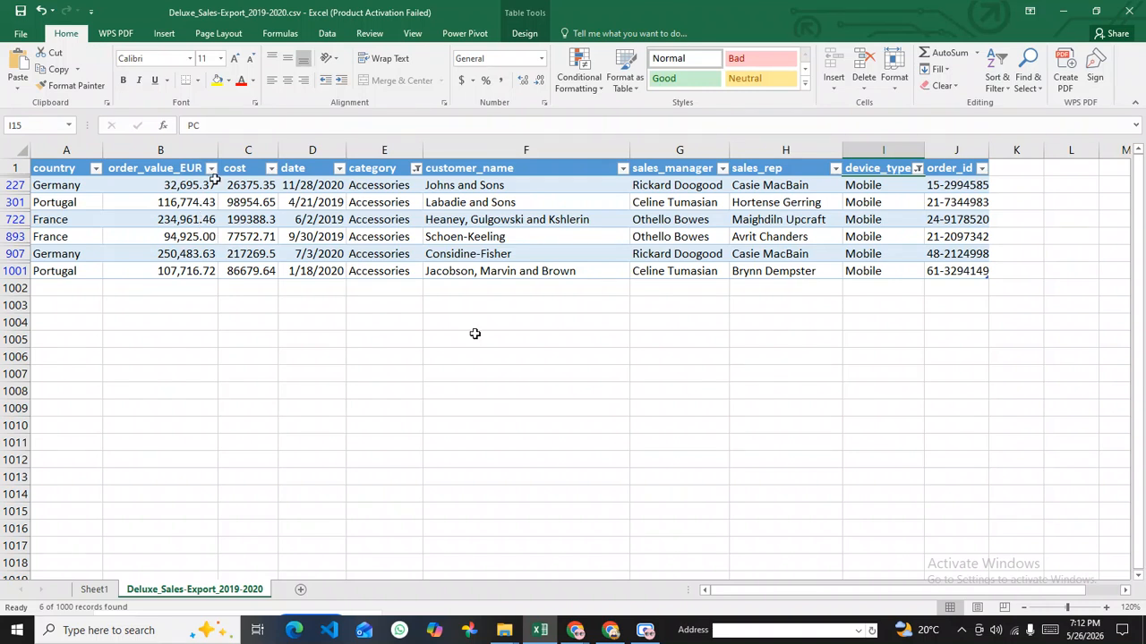
Step: Review the order_value_EUR entries of the filtered records and compare them with the Accessories row of the PivotTable on Sheet1
{"action": "left_click", "coordinate": [212, 168]}
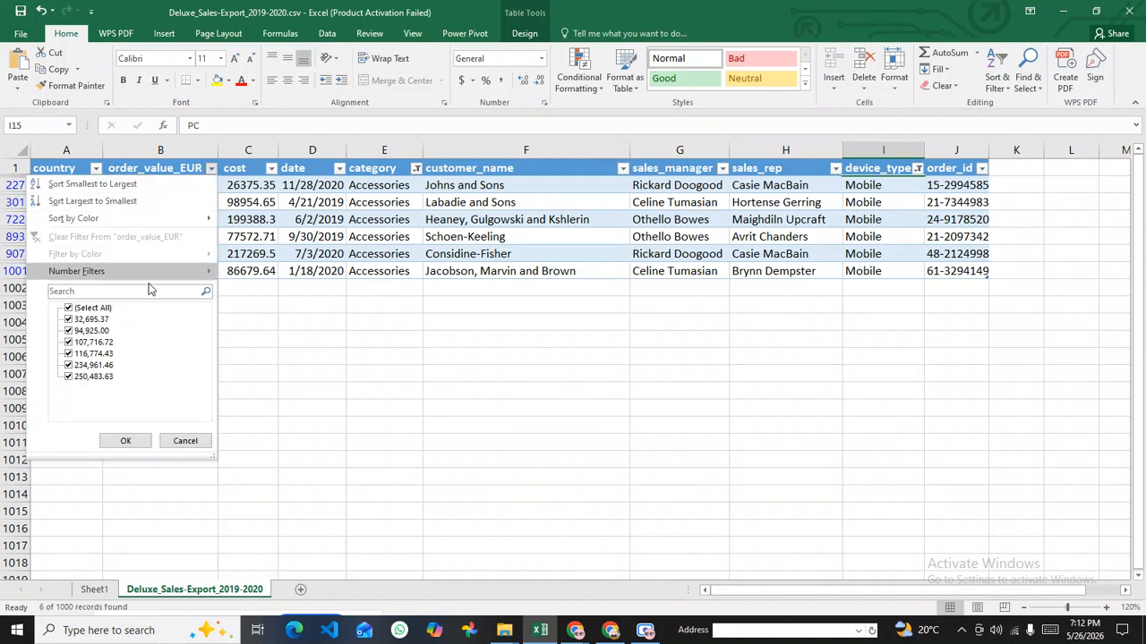
{"action": "left_click", "coordinate": [212, 168]}
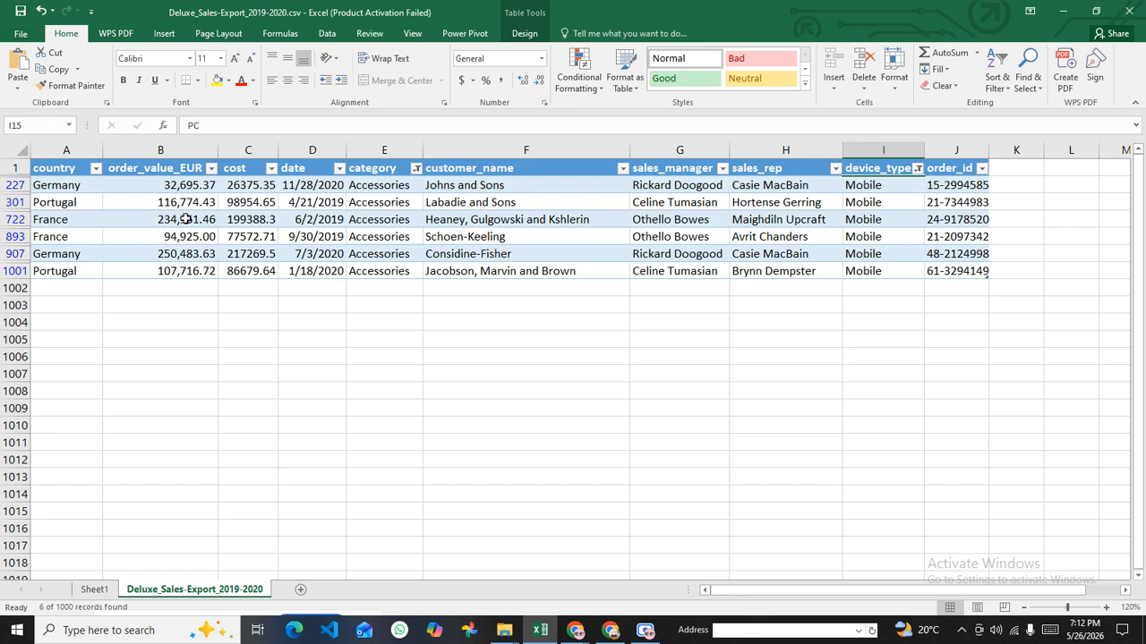
{"action": "left_click", "coordinate": [93, 590]}
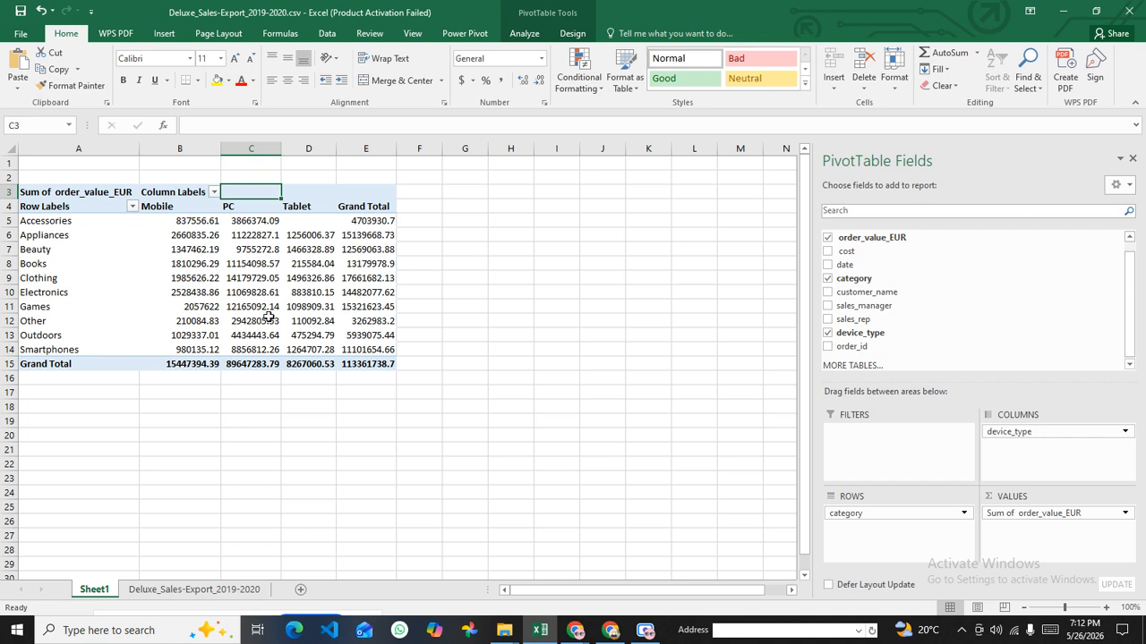
{"action": "mouse_move", "coordinate": [240, 282]}
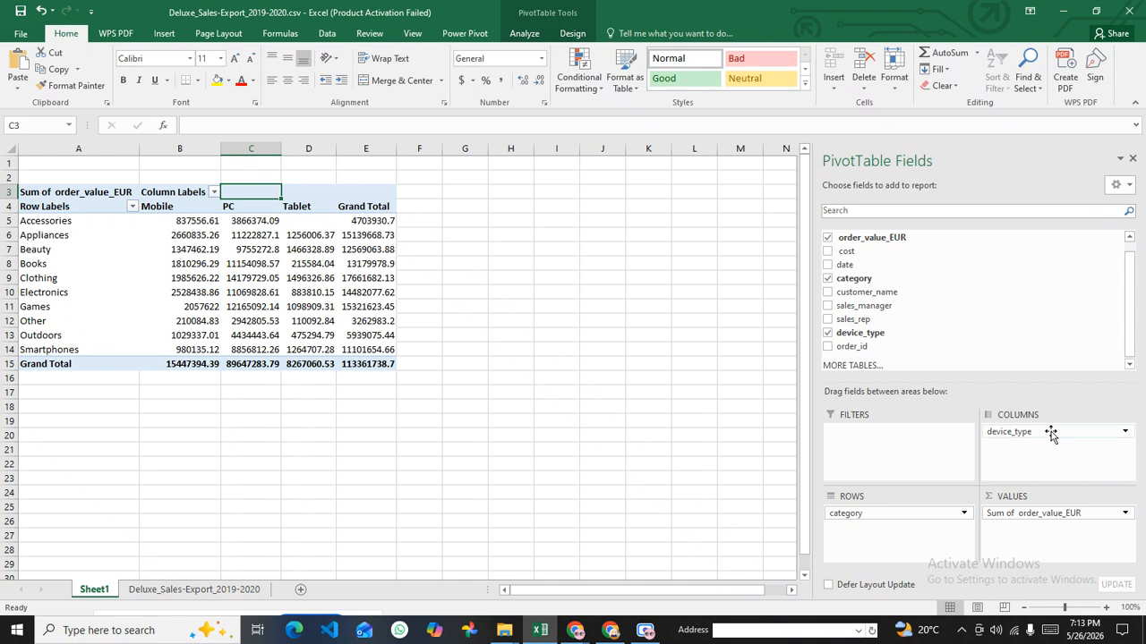
Step: Replace category with sales_manager as the PivotTable's row field, keeping device_type as the column field
{"action": "left_click", "coordinate": [941, 515]}
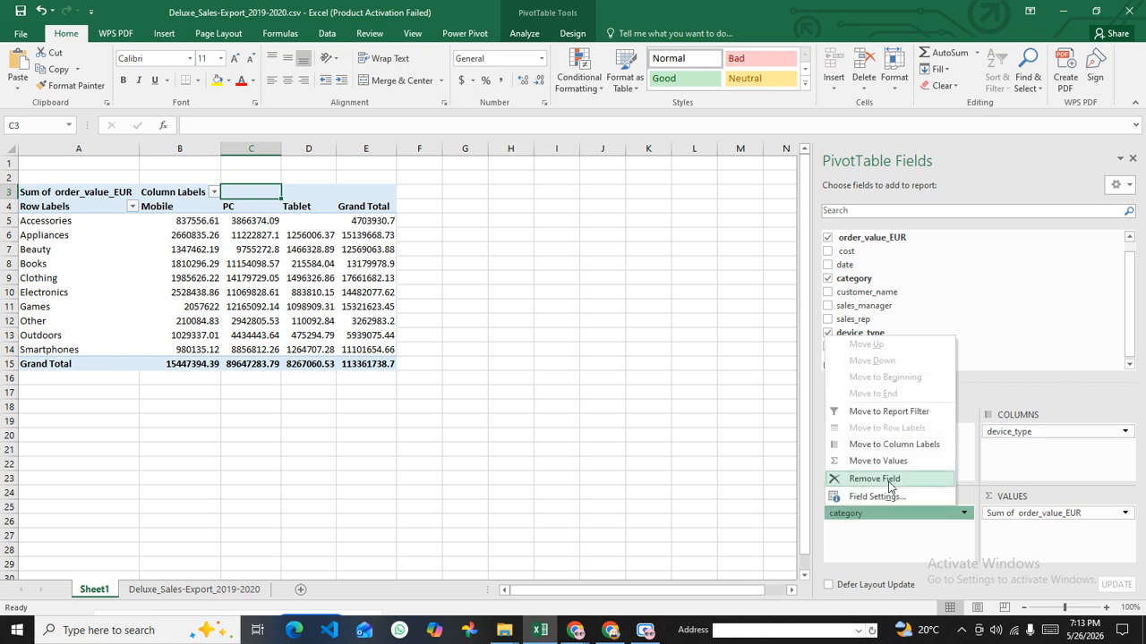
{"action": "left_click", "coordinate": [875, 479]}
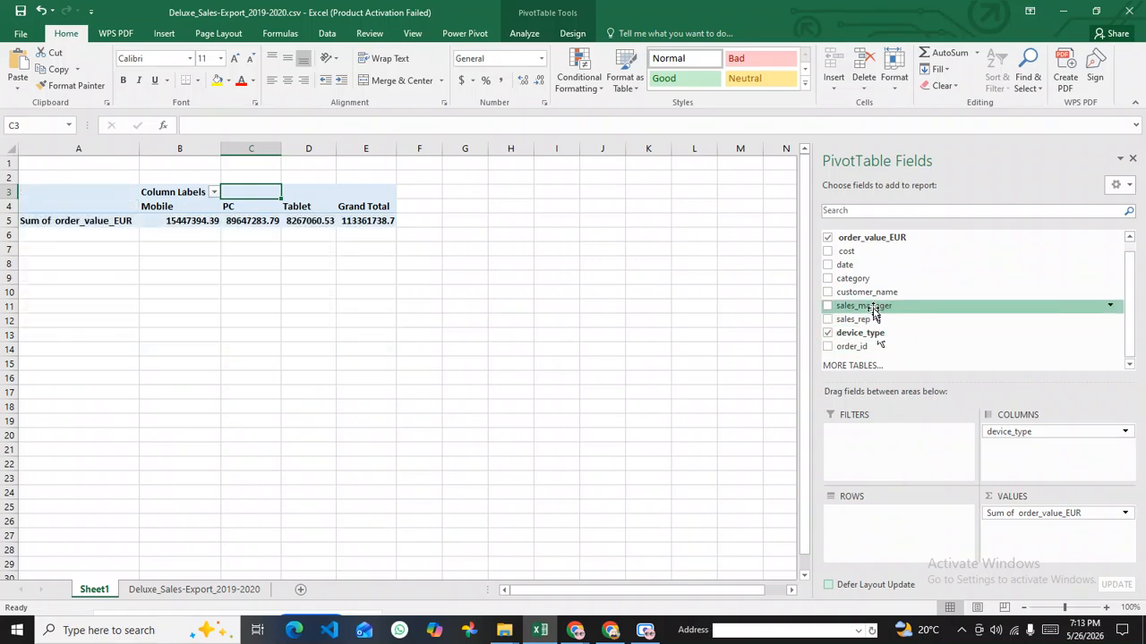
{"action": "left_click_drag", "start_coordinate": [874, 308], "coordinate": [889, 524]}
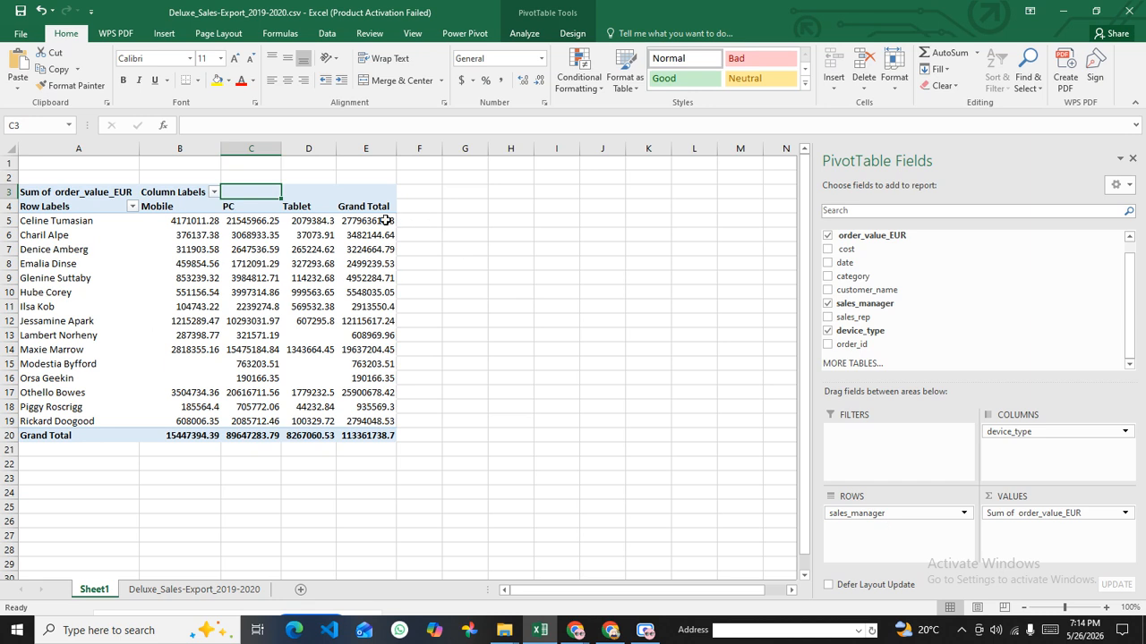
{"action": "mouse_move", "coordinate": [385, 221]}
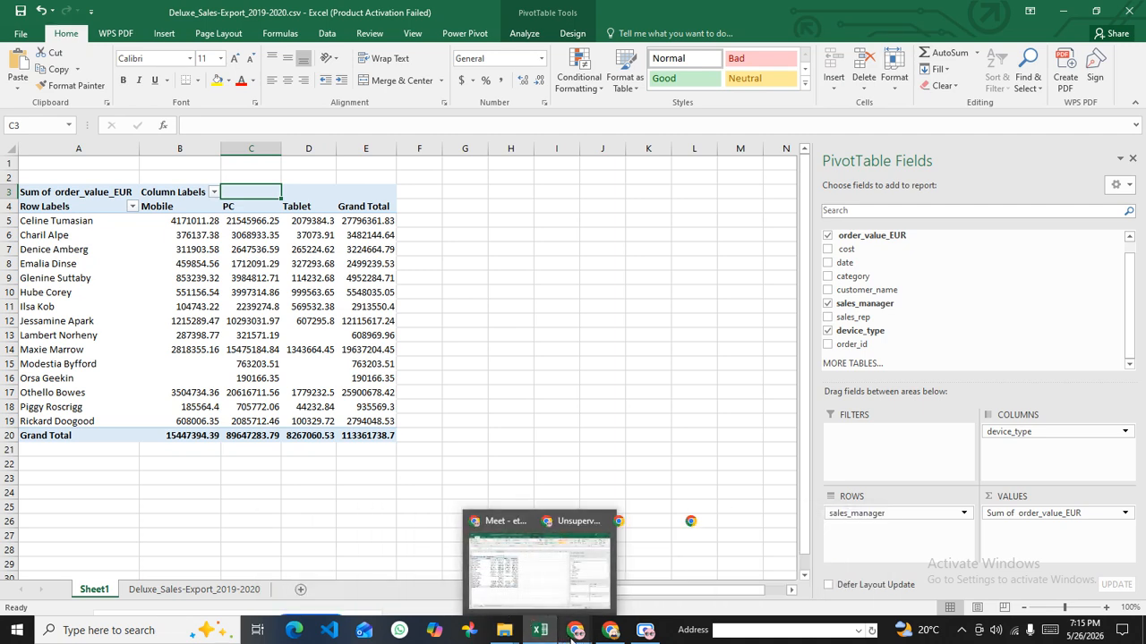
Step: Switch to the Chrome window that holds the Week 5 advanced pivot tables and pivot charts PDF
{"action": "left_click", "coordinate": [571, 636]}
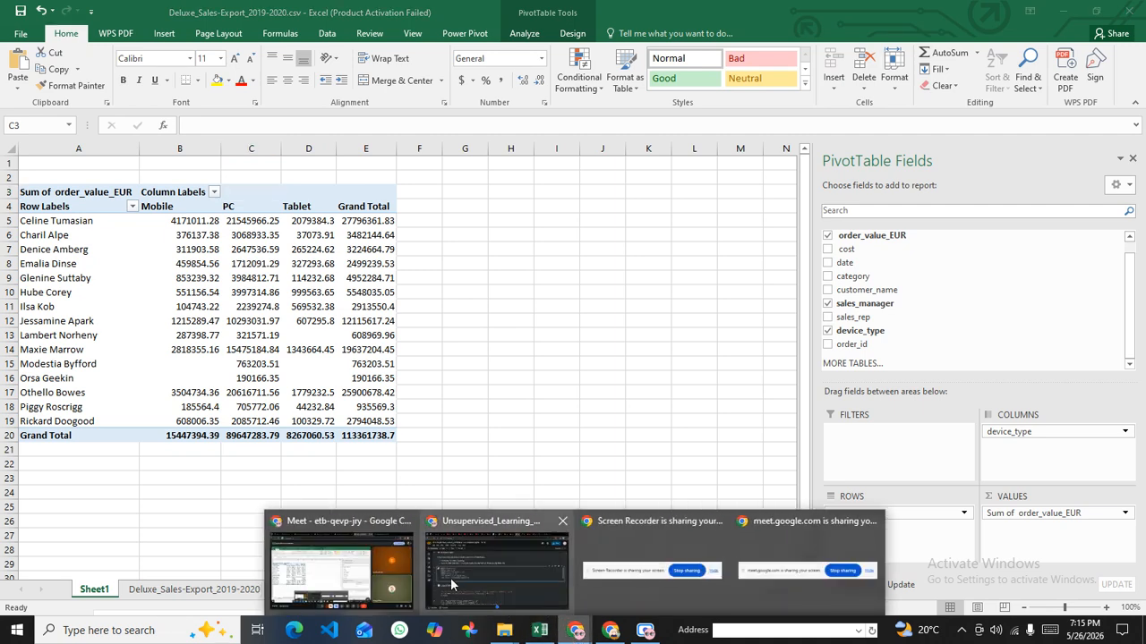
{"action": "left_click", "coordinate": [383, 578]}
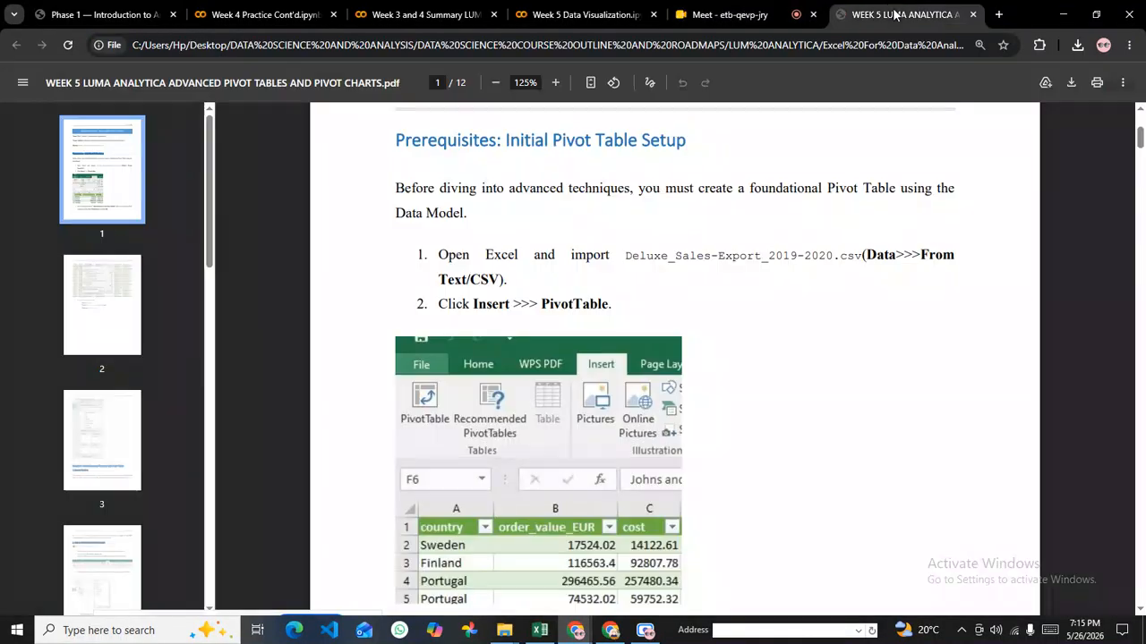
{"action": "left_click", "coordinate": [895, 15]}
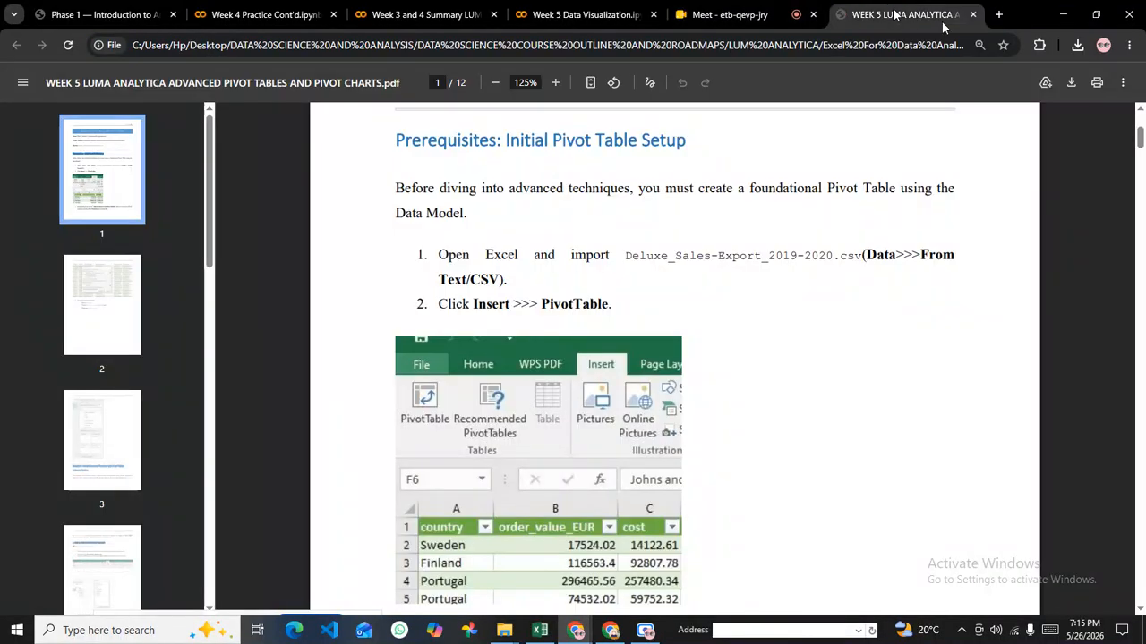
Step: Search Google for "slicers in excel" in a new browser tab
{"action": "left_click", "coordinate": [998, 15]}
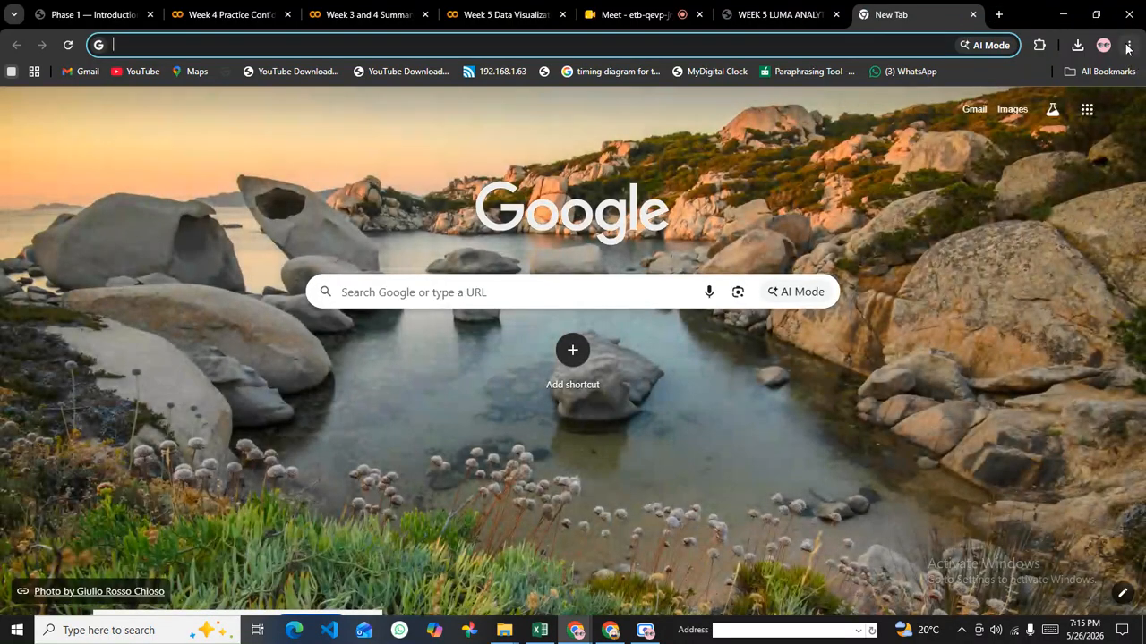
{"action": "left_click", "coordinate": [1128, 45]}
{"action": "mouse_move", "coordinate": [984, 235]}
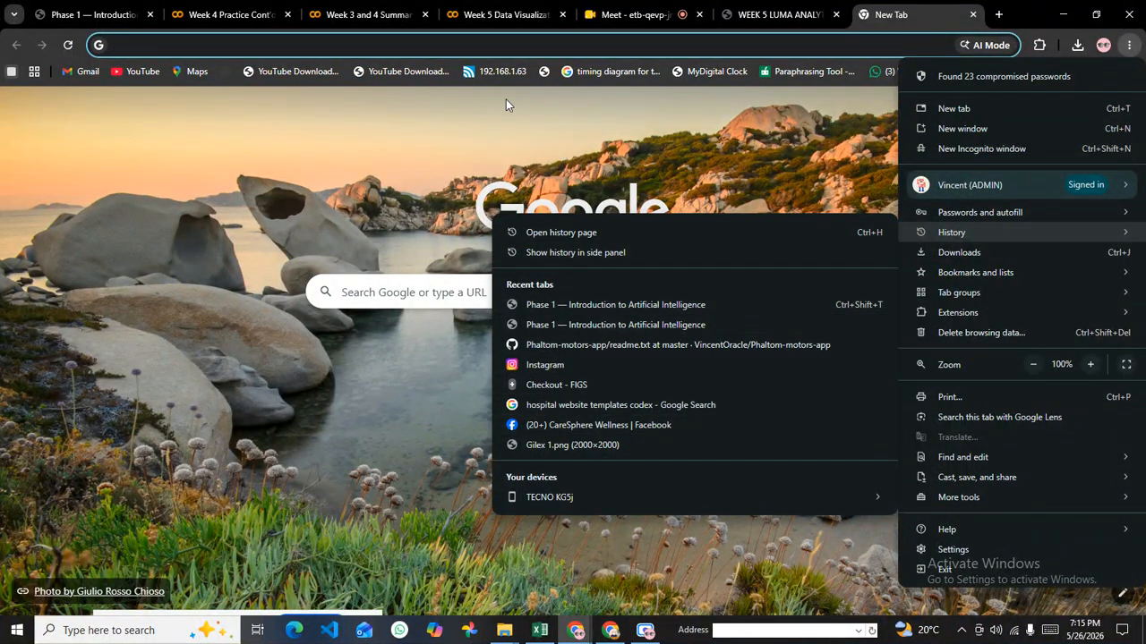
{"action": "left_click", "coordinate": [506, 47]}
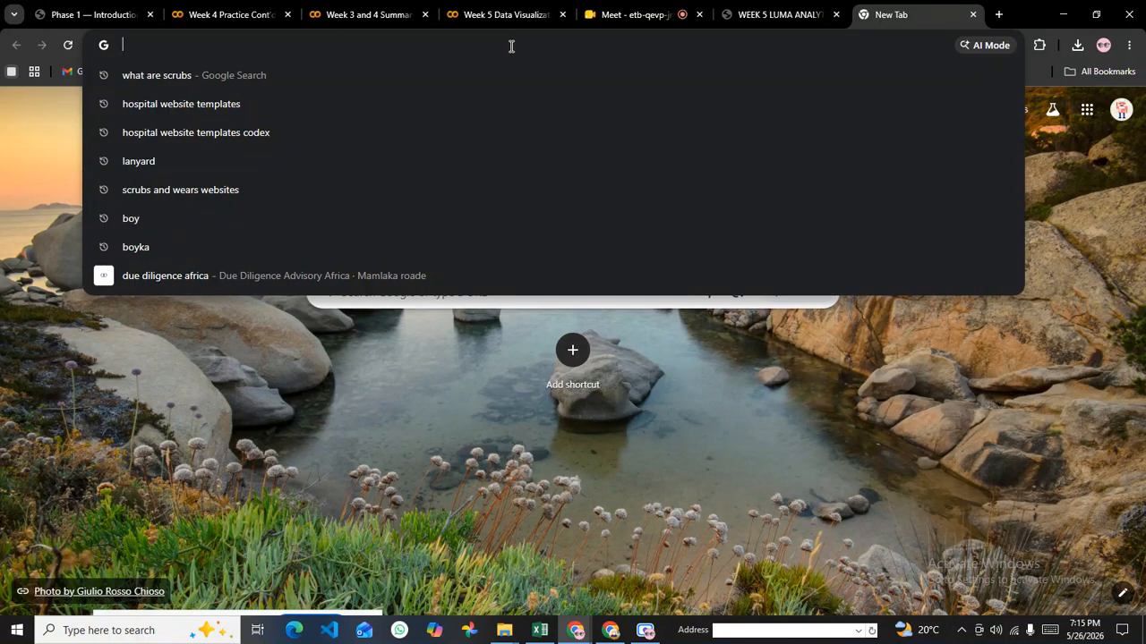
{"action": "type", "text": "sli"}
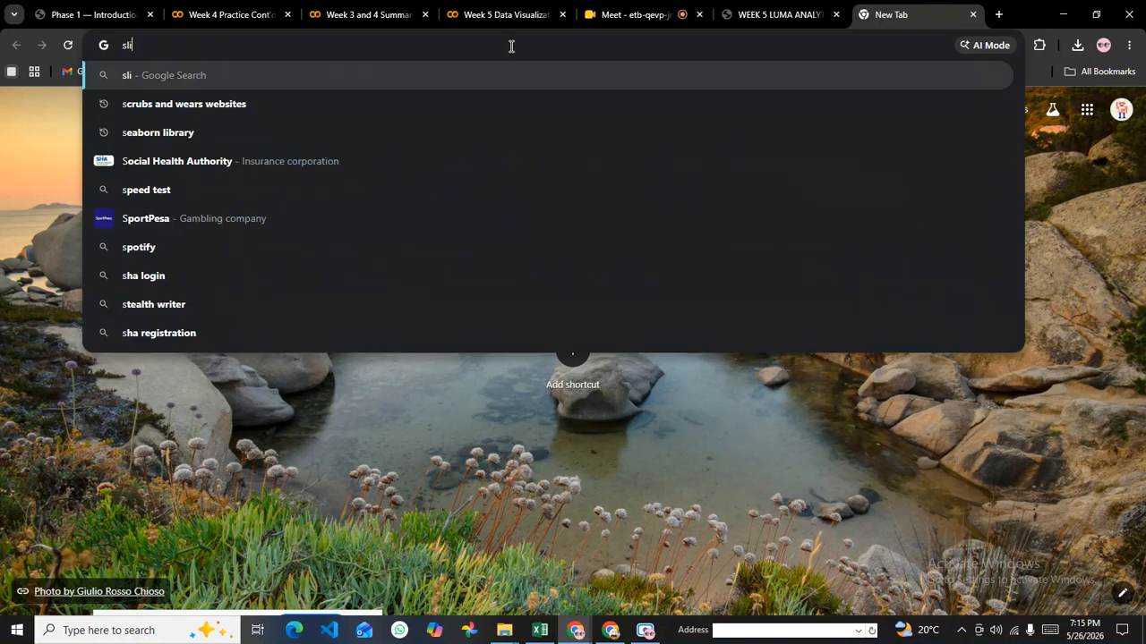
{"action": "type", "text": "cers in excel"}
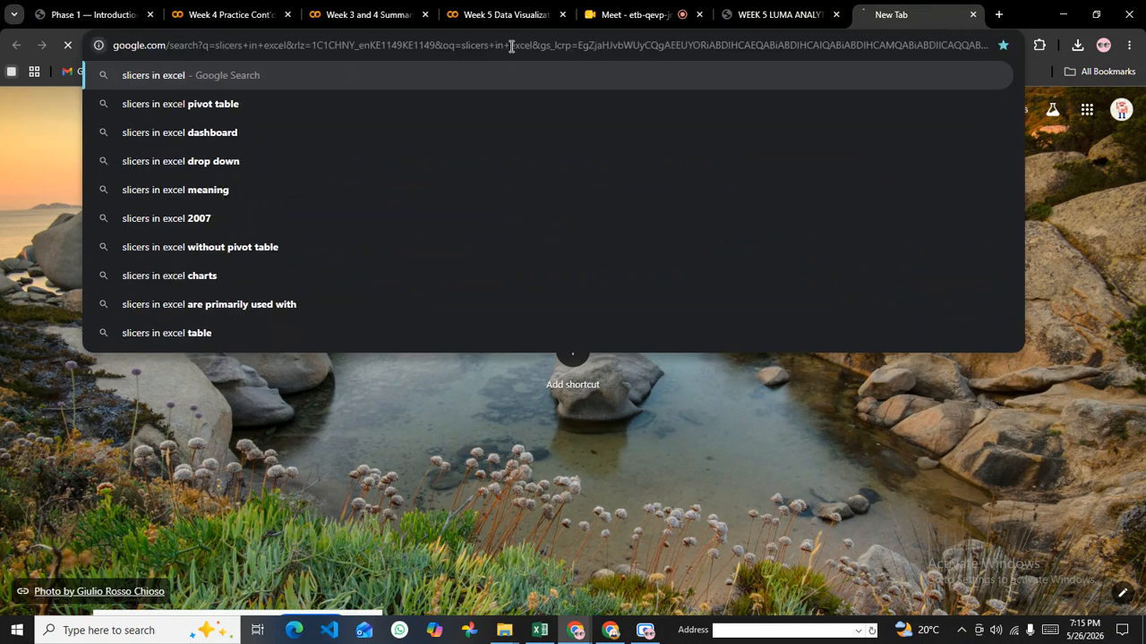
{"action": "key", "text": "Return"}
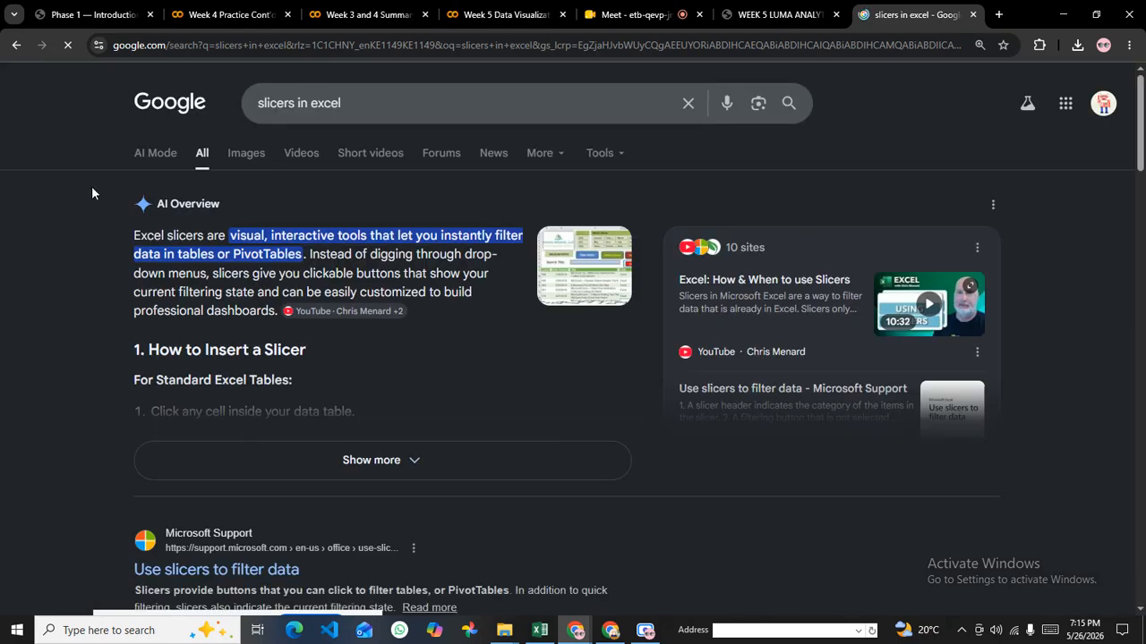
Step: Find the SkillForge "Slicers in Excel PivotTables" picture among the image results and view it in its own tab
{"action": "left_click", "coordinate": [269, 162]}
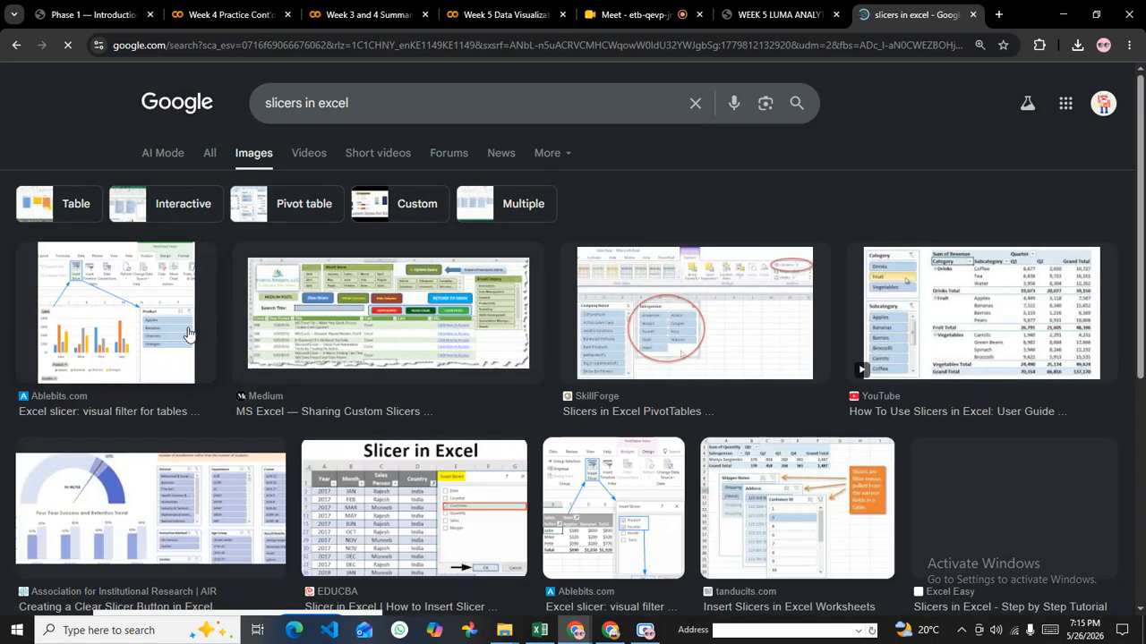
{"action": "left_click", "coordinate": [658, 335]}
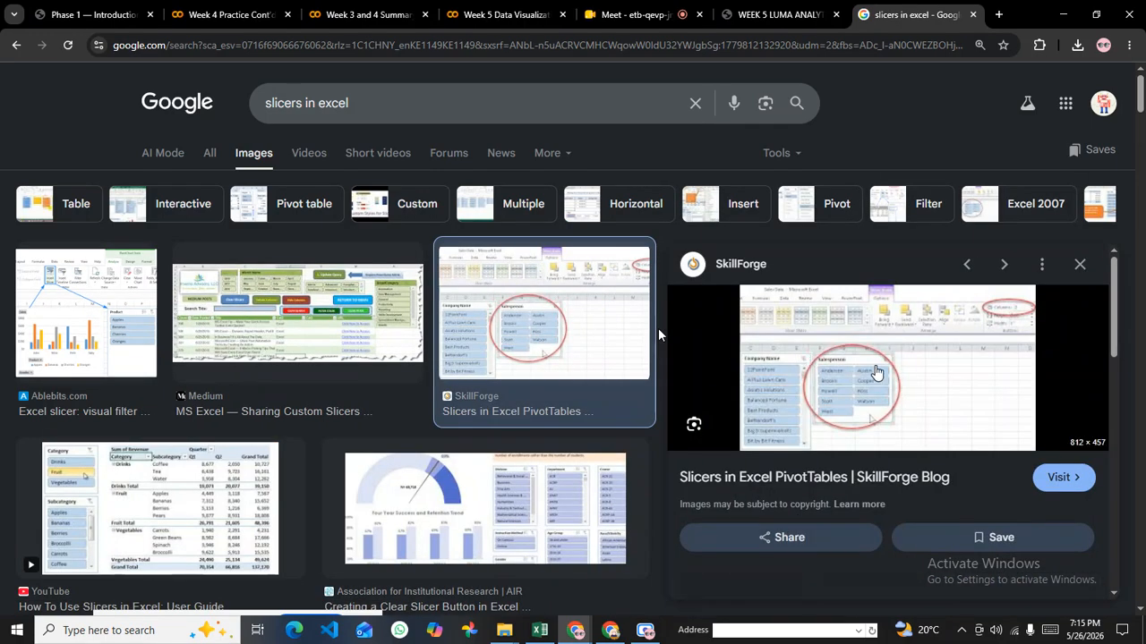
{"action": "right_click", "coordinate": [885, 371]}
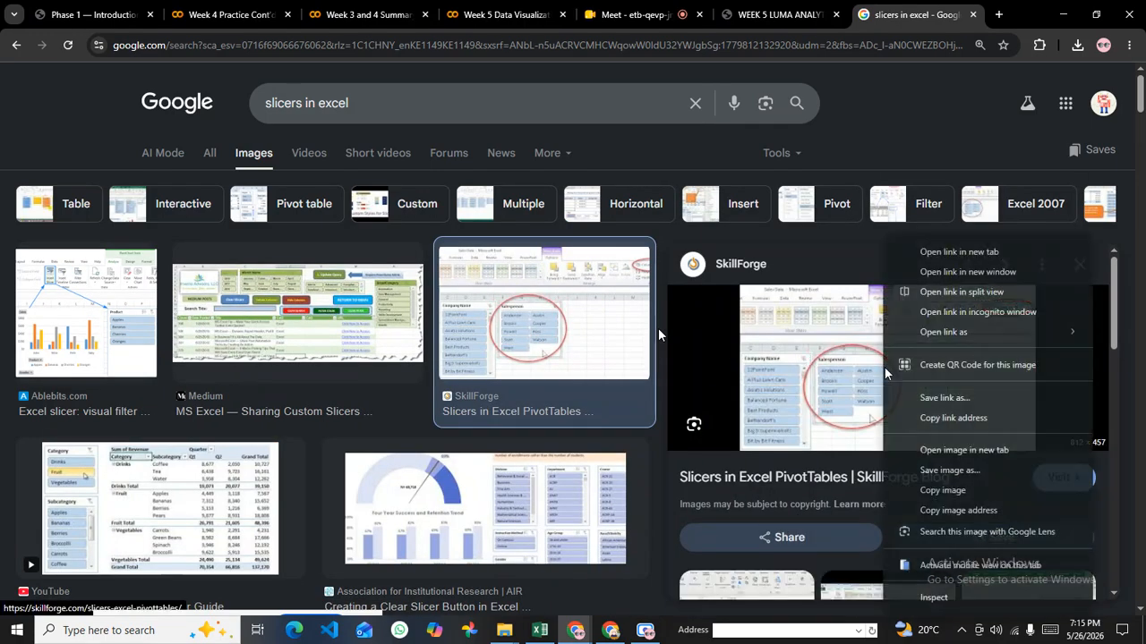
{"action": "left_click", "coordinate": [937, 450]}
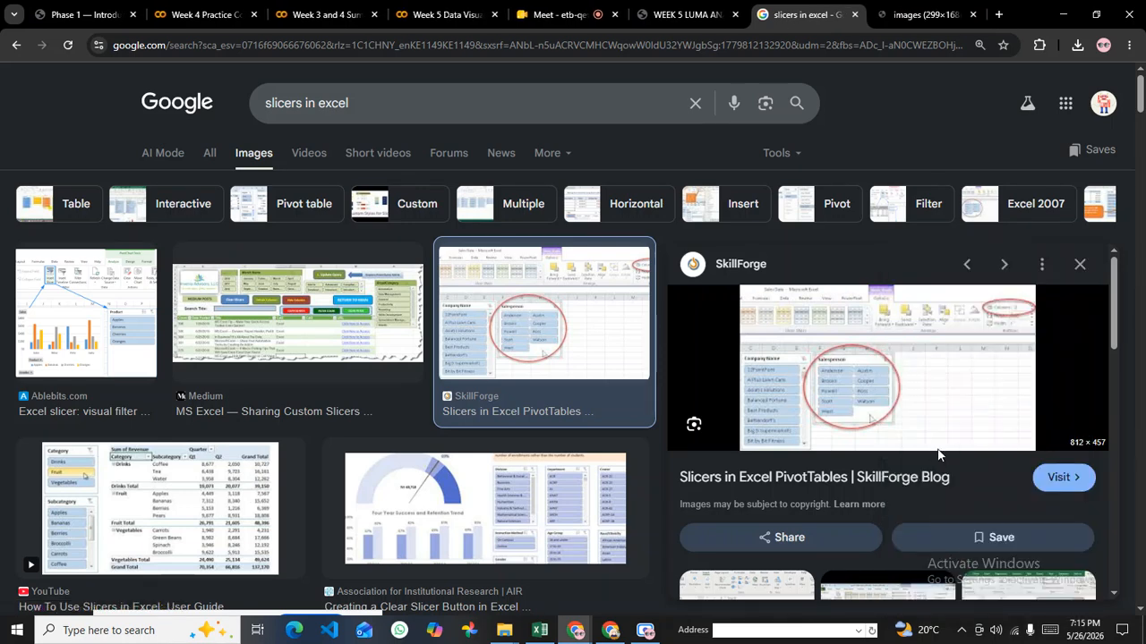
{"action": "left_click", "coordinate": [922, 14]}
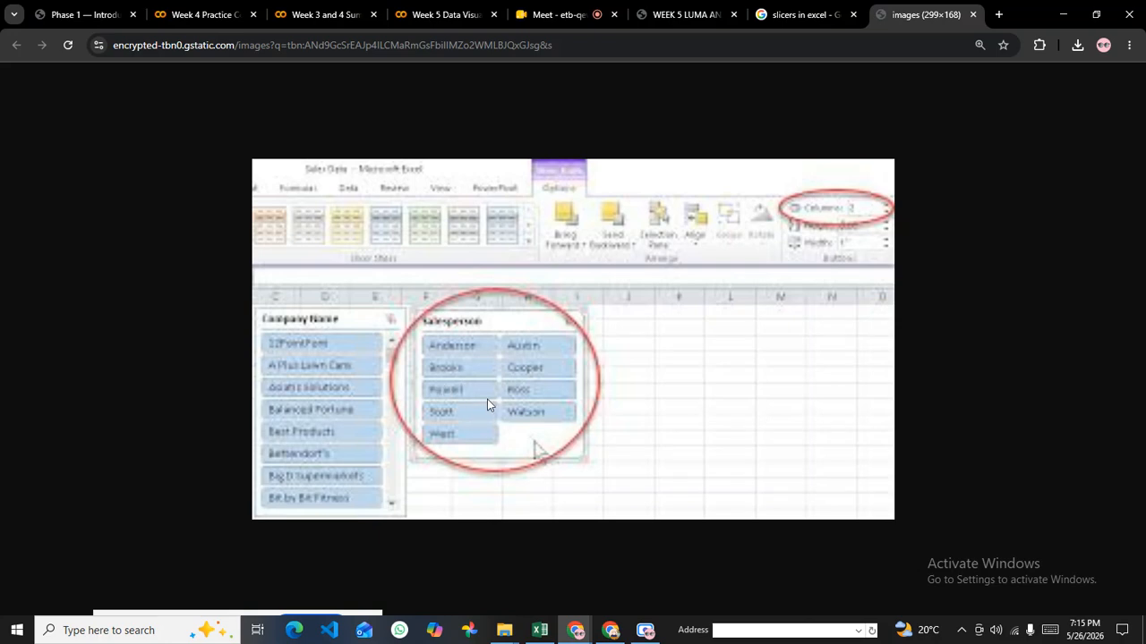
Step: Replace the low-resolution slicer picture with the full-size SkillForge "Slicers in Excel PivotTables" image in its own tab
{"action": "left_click", "coordinate": [972, 14]}
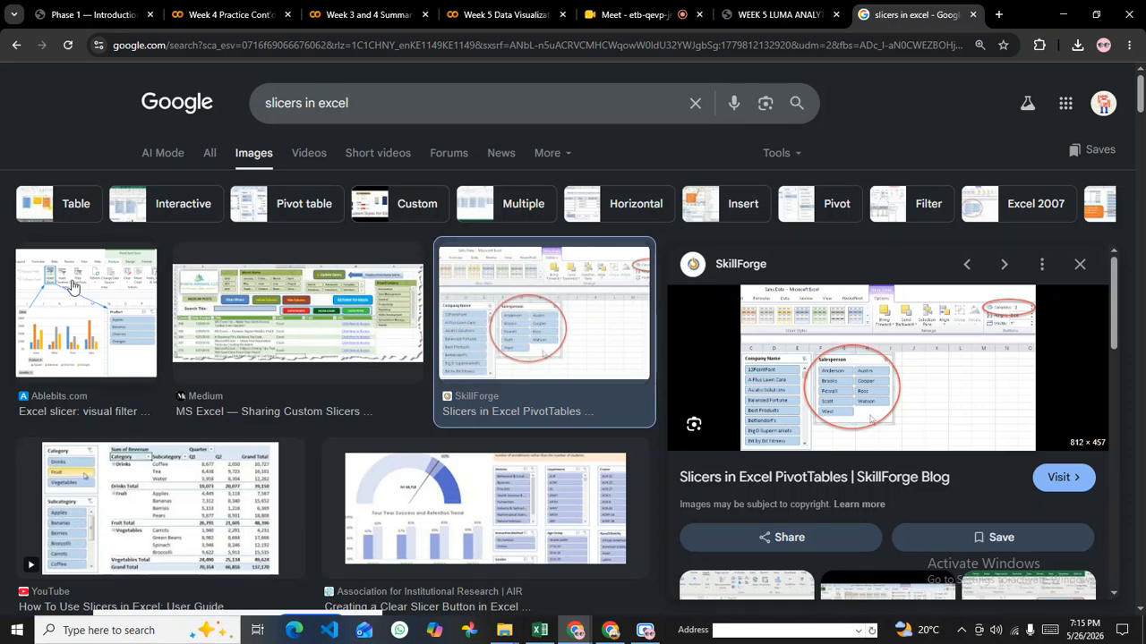
{"action": "left_click", "coordinate": [87, 317]}
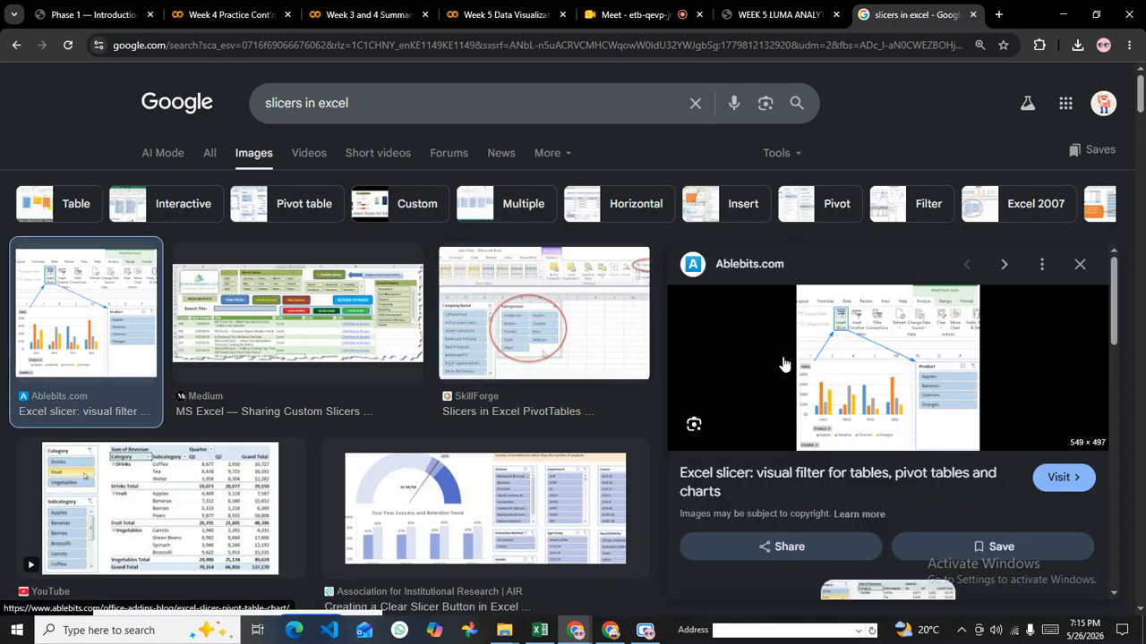
{"action": "left_click", "coordinate": [533, 318]}
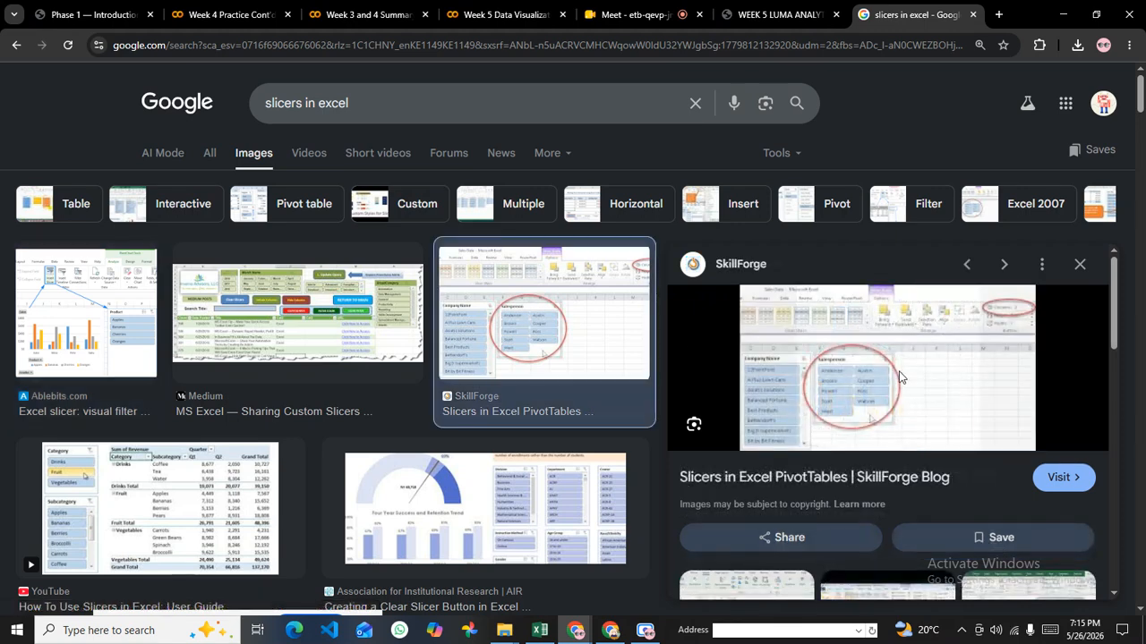
{"action": "right_click", "coordinate": [900, 376]}
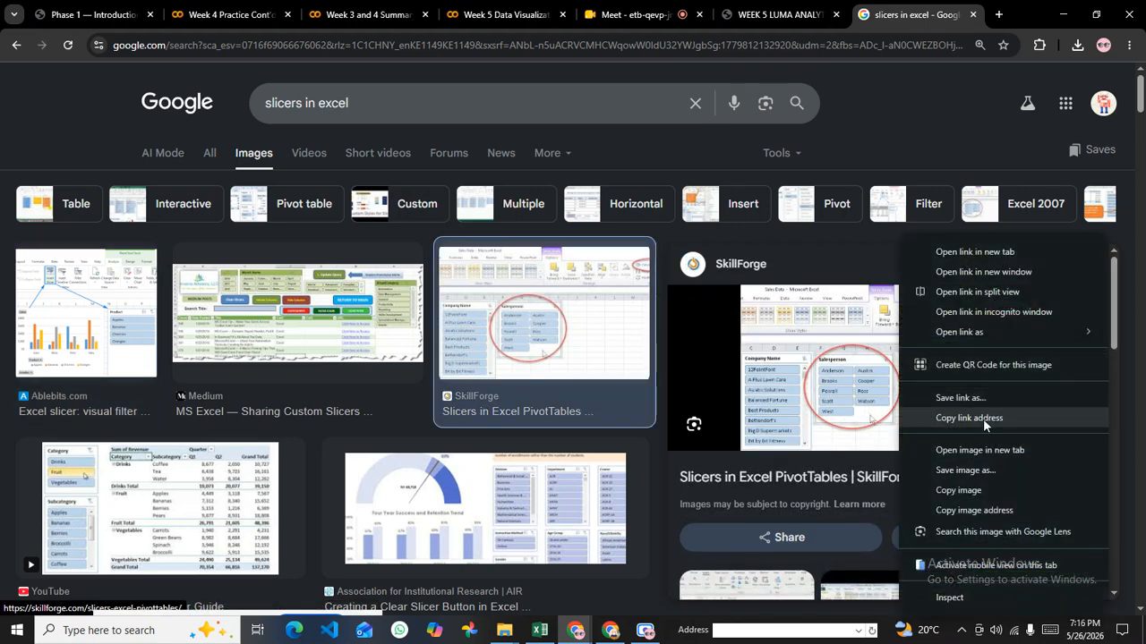
{"action": "left_click", "coordinate": [985, 450]}
{"action": "left_click", "coordinate": [920, 25]}
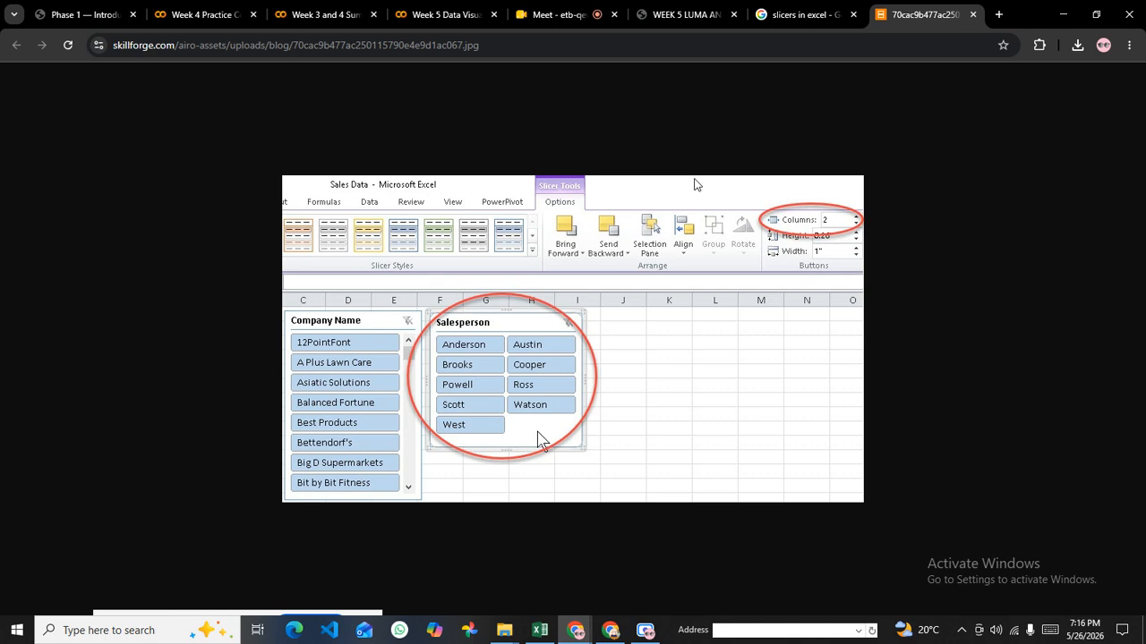
Step: Return to the Google Meet tab and switch to the Excel workbook showing the PivotTable on Sheet1
{"action": "left_click", "coordinate": [557, 14]}
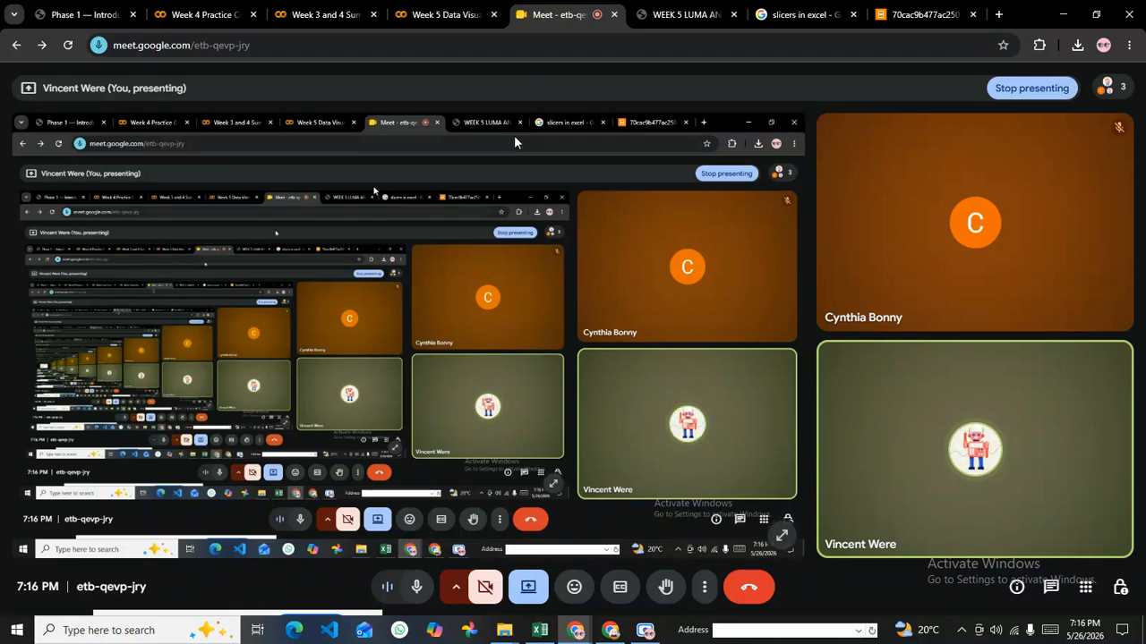
{"action": "left_click", "coordinate": [540, 632]}
{"action": "left_click", "coordinate": [612, 365]}
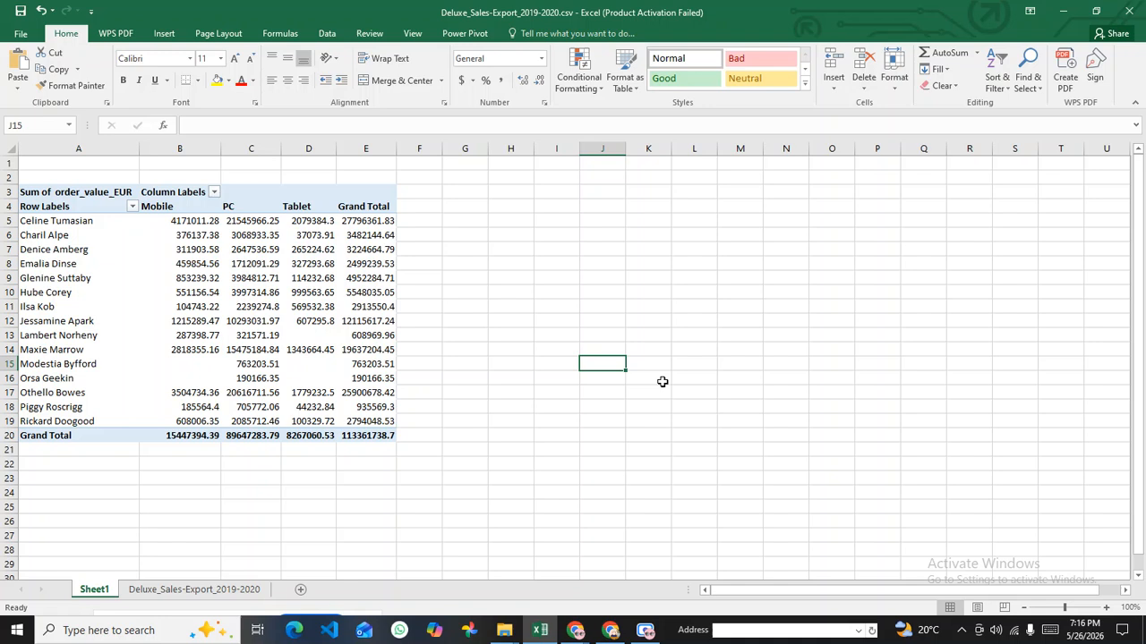
Step: Replace sales_manager with category as the PivotTable's row field, keeping device_type as the column field
{"action": "left_click", "coordinate": [333, 211]}
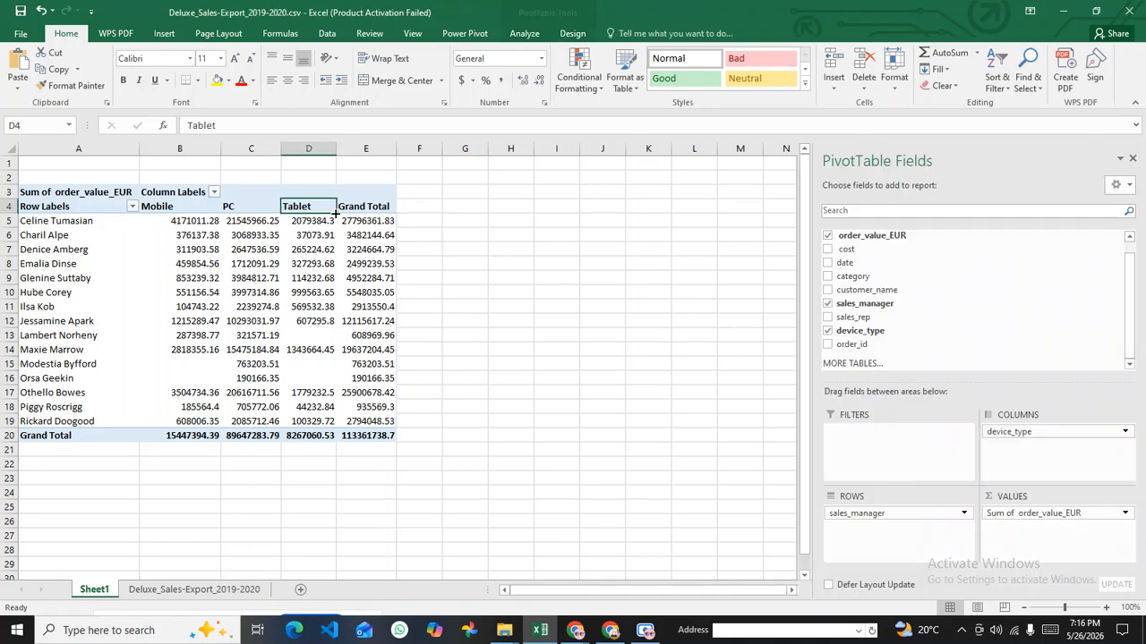
{"action": "left_click", "coordinate": [920, 514]}
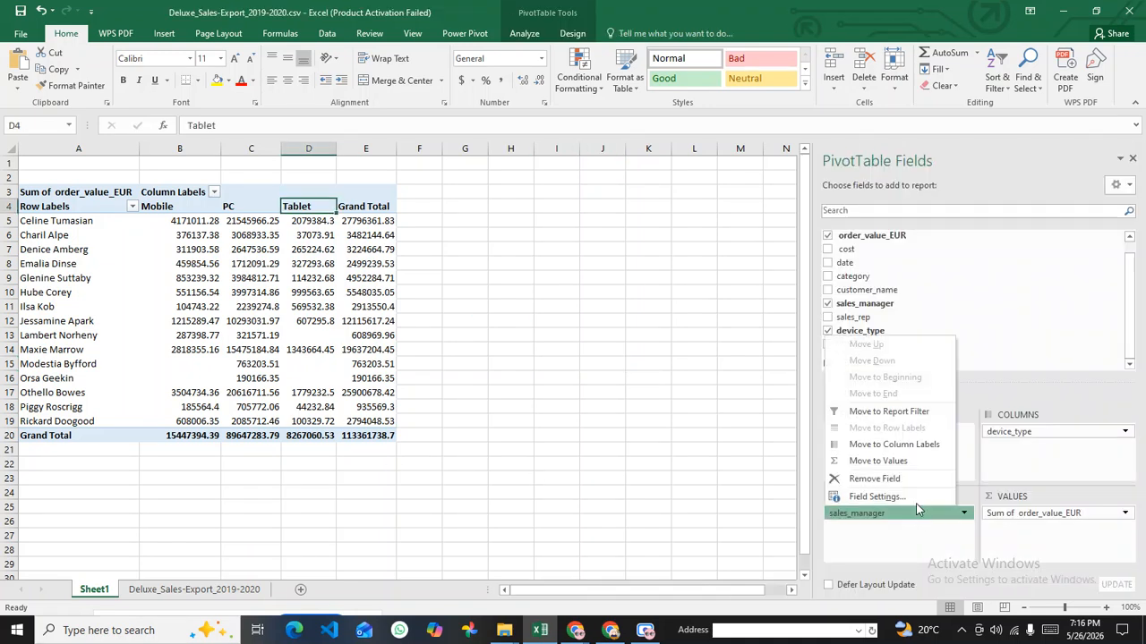
{"action": "left_click", "coordinate": [950, 517]}
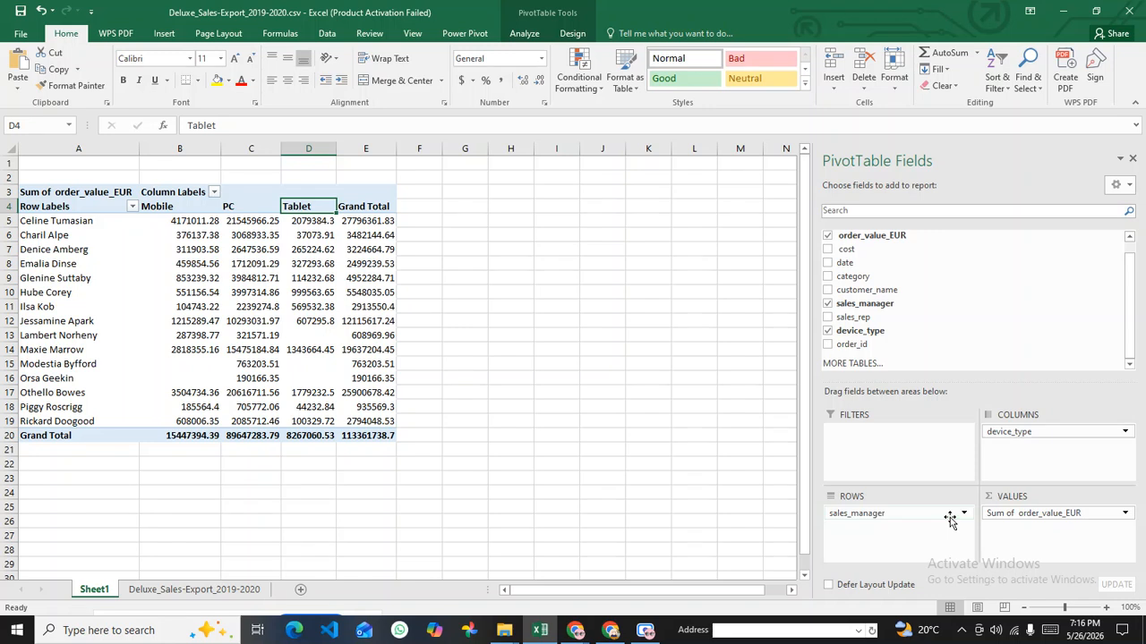
{"action": "left_click", "coordinate": [951, 514]}
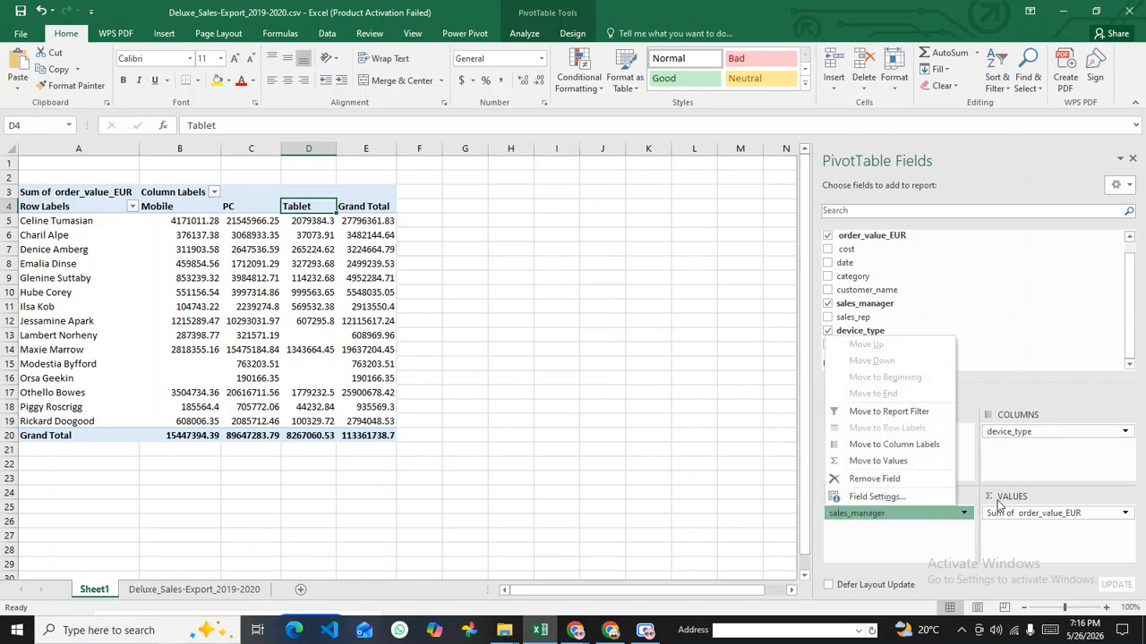
{"action": "left_click", "coordinate": [999, 304]}
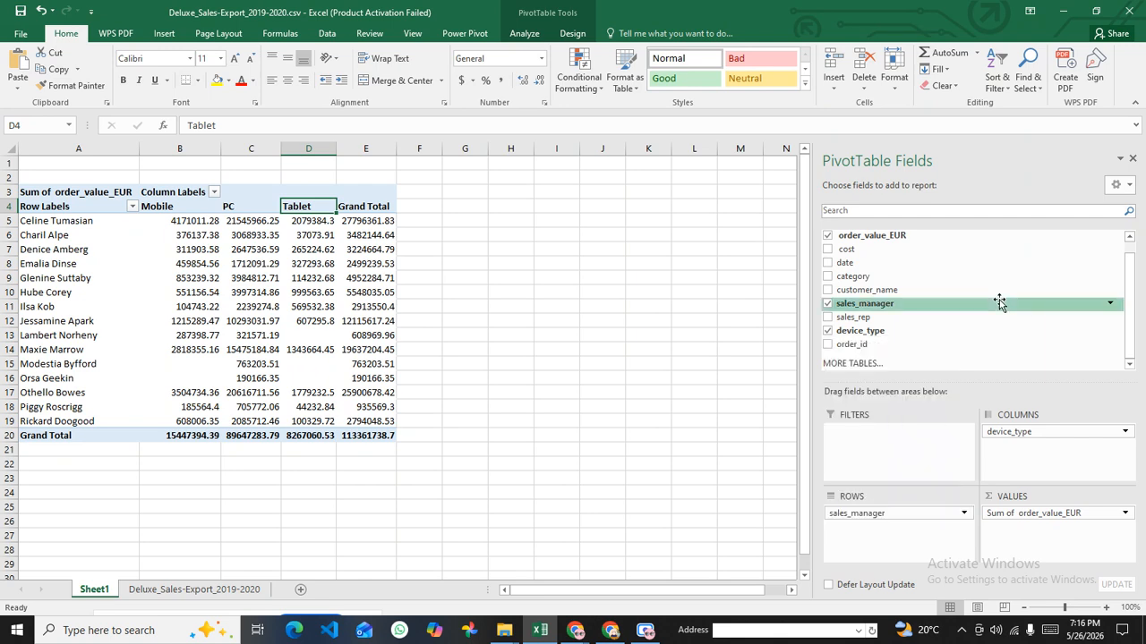
{"action": "scroll", "coordinate": [865, 295], "scroll_direction": "up", "scroll_amount": 1}
{"action": "scroll", "coordinate": [868, 318], "scroll_direction": "down", "scroll_amount": 1}
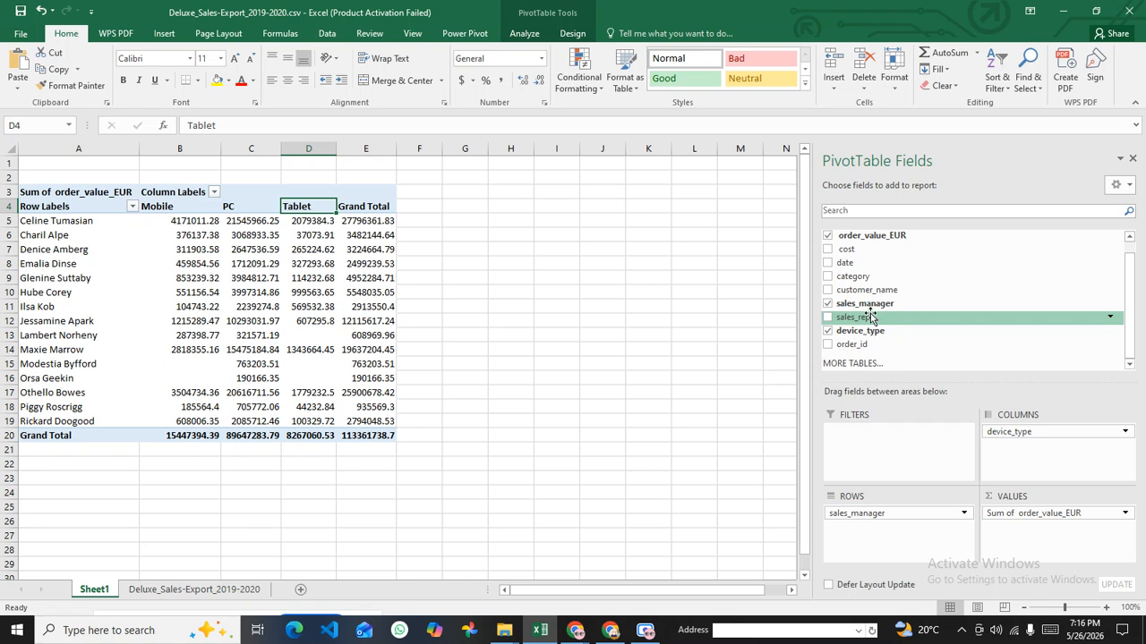
{"action": "scroll", "coordinate": [868, 305], "scroll_direction": "up", "scroll_amount": 1}
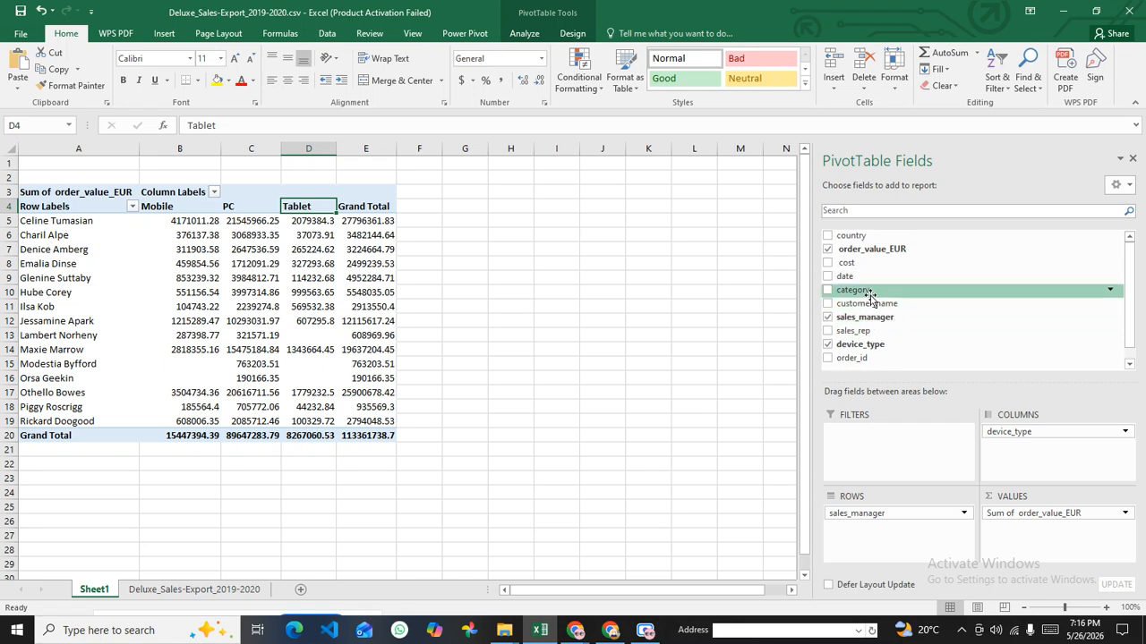
{"action": "left_click_drag", "start_coordinate": [869, 296], "coordinate": [893, 535]}
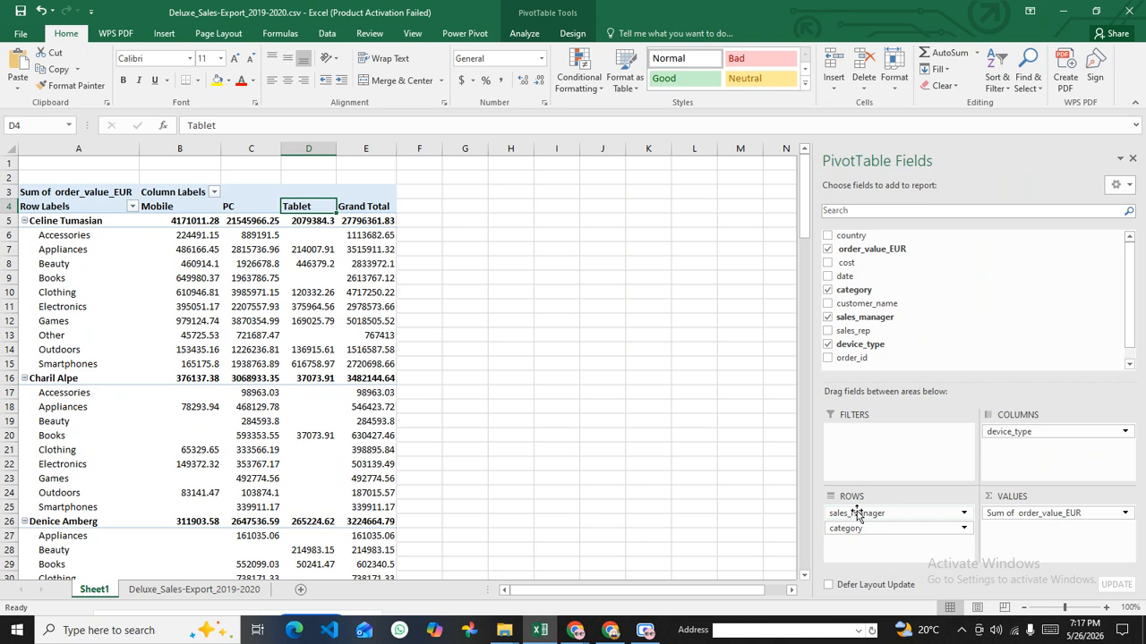
{"action": "left_click_drag", "start_coordinate": [857, 514], "coordinate": [909, 261]}
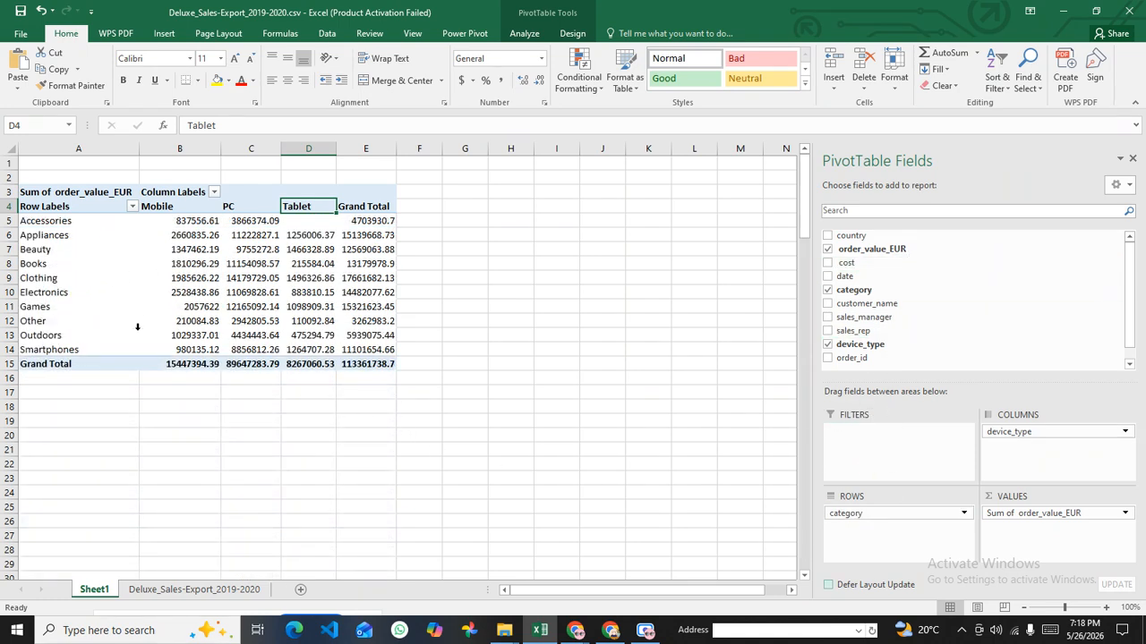
Step: Select the PivotTable's PC column and examine its order values by category
{"action": "left_click", "coordinate": [870, 518]}
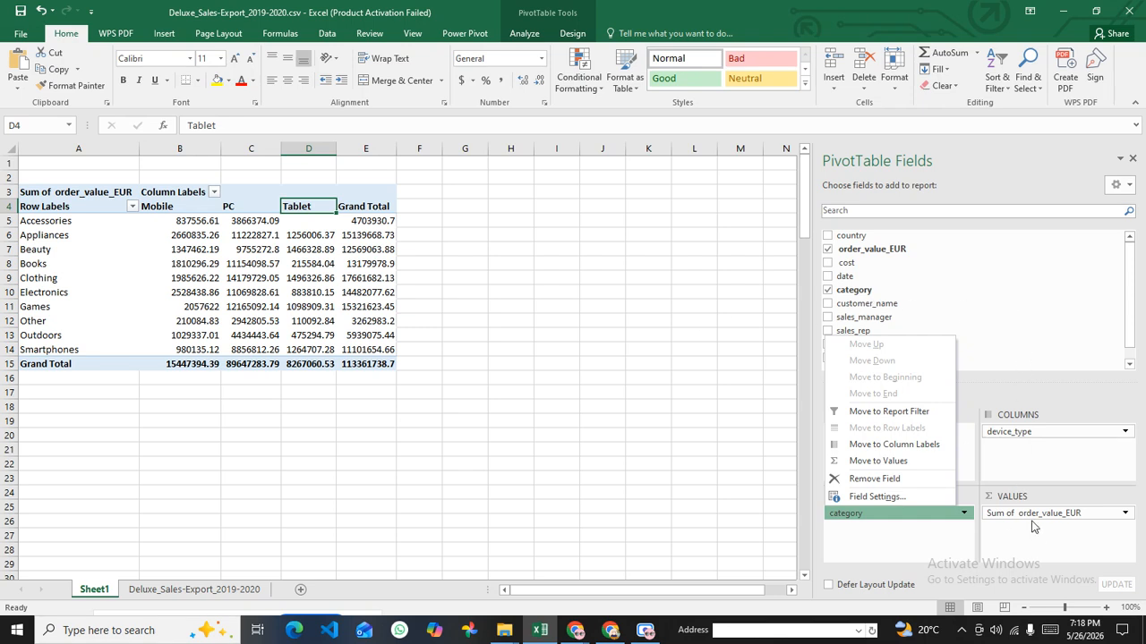
{"action": "left_click", "coordinate": [634, 265]}
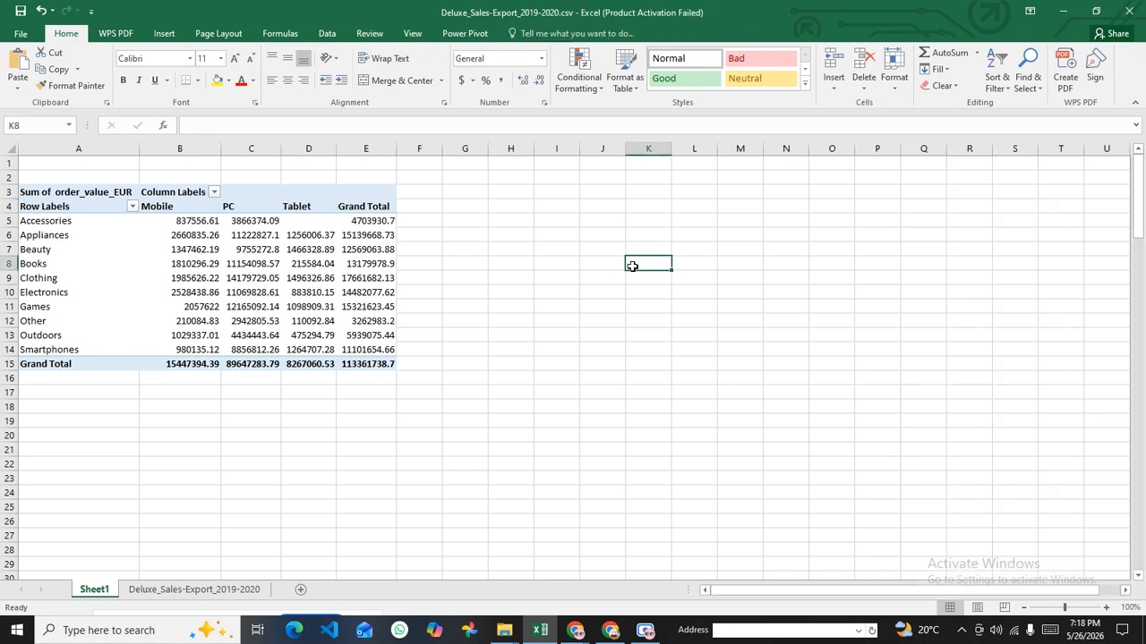
{"action": "left_click", "coordinate": [277, 198]}
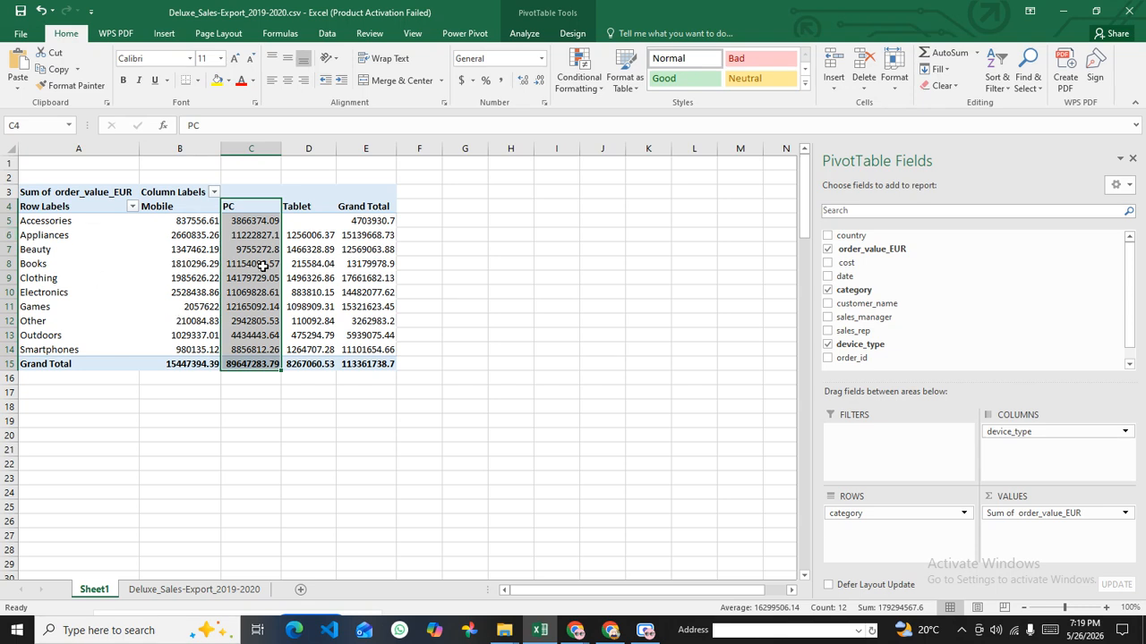
{"action": "mouse_move", "coordinate": [334, 234]}
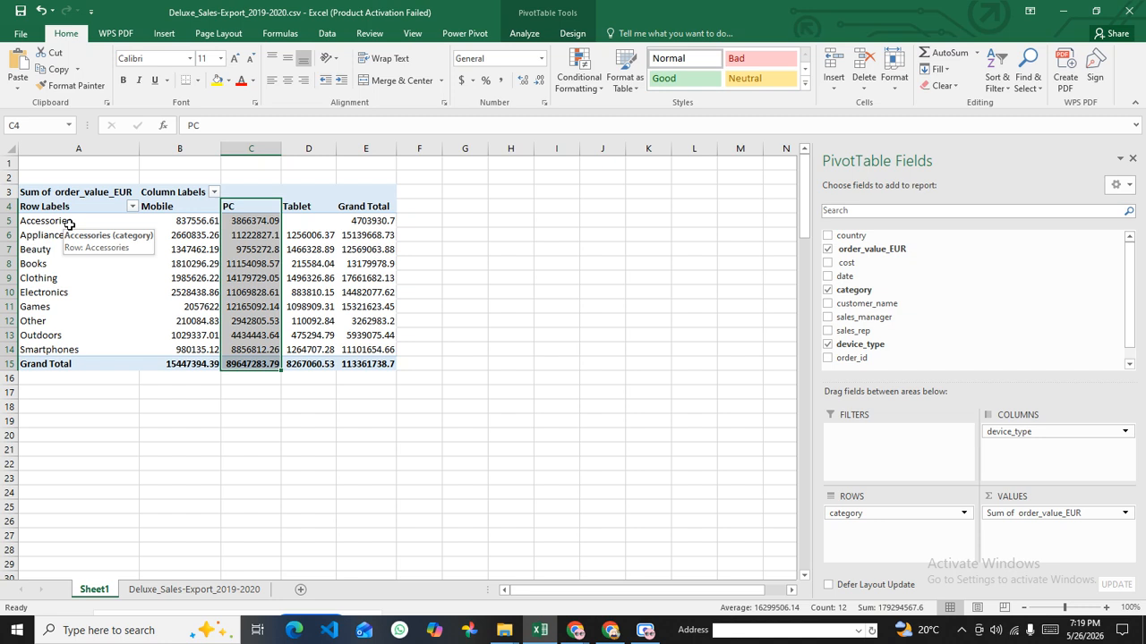
Step: On the Deluxe_Sales-Export_2019-2020 sheet, add PC to the device_type filter alongside Mobile
{"action": "left_click", "coordinate": [161, 591]}
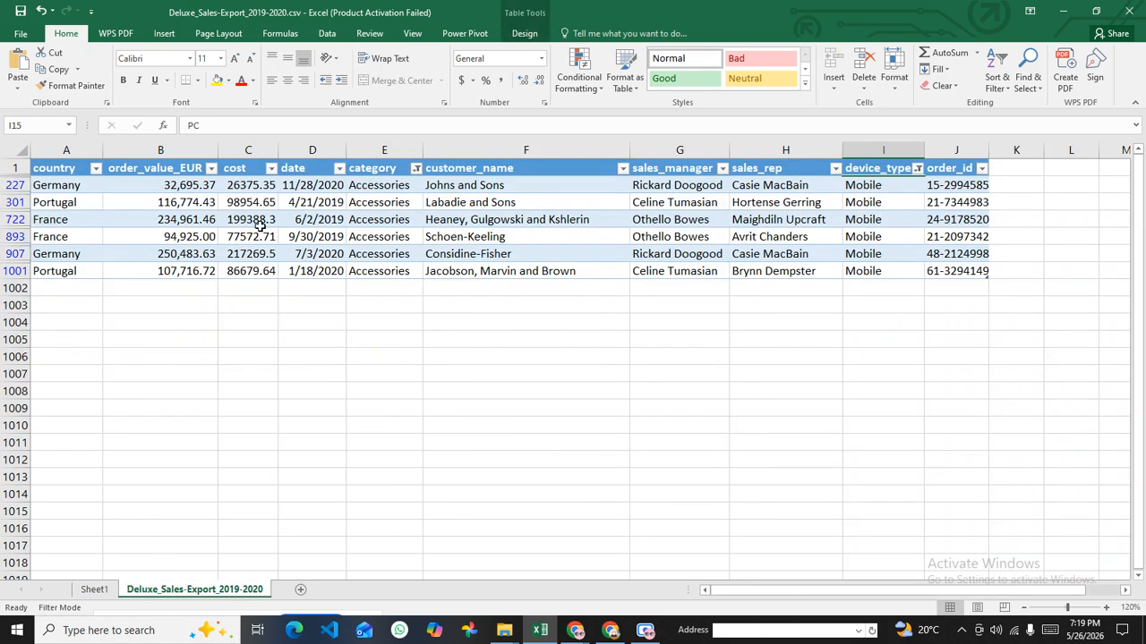
{"action": "left_click", "coordinate": [917, 170]}
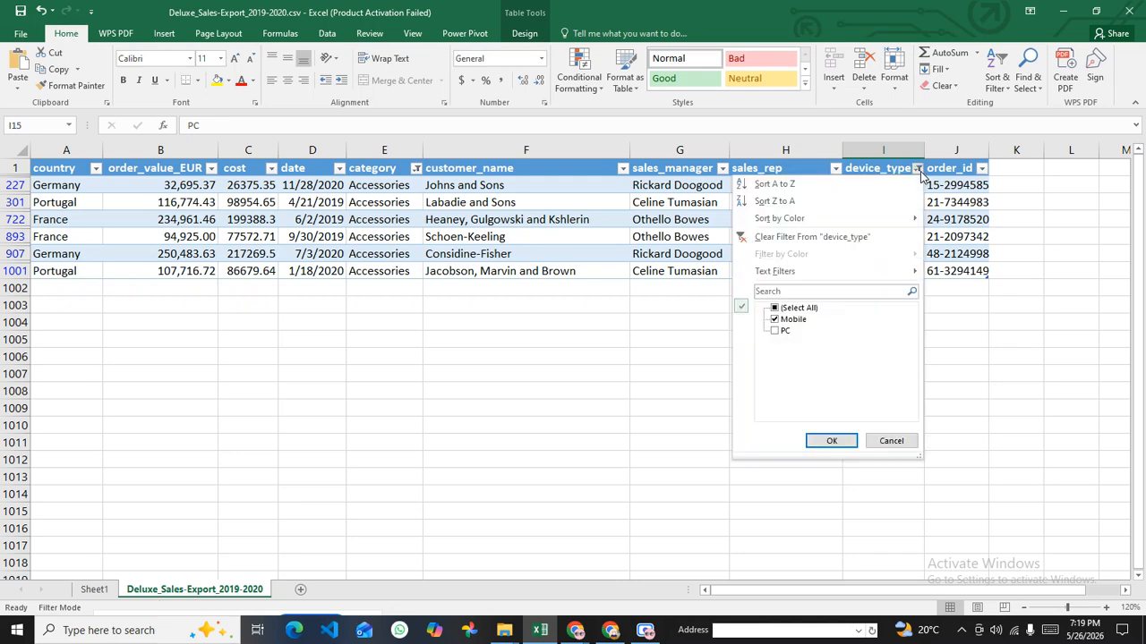
{"action": "left_click", "coordinate": [784, 333]}
{"action": "left_click", "coordinate": [818, 441]}
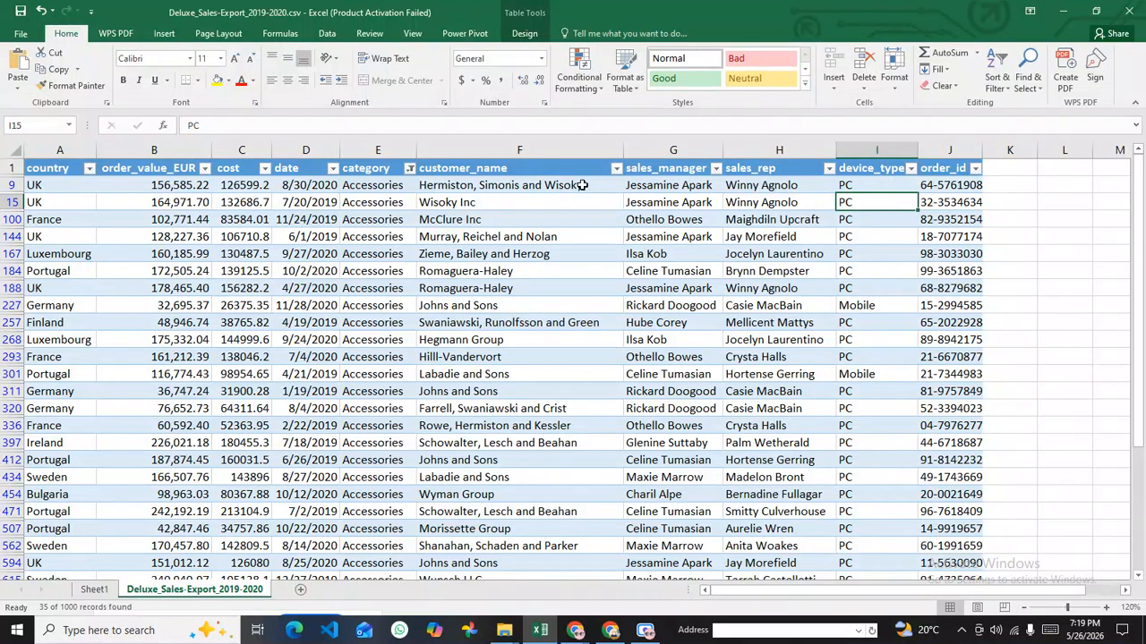
Step: Reset the table's category filter so that it includes all categories
{"action": "left_click", "coordinate": [403, 180]}
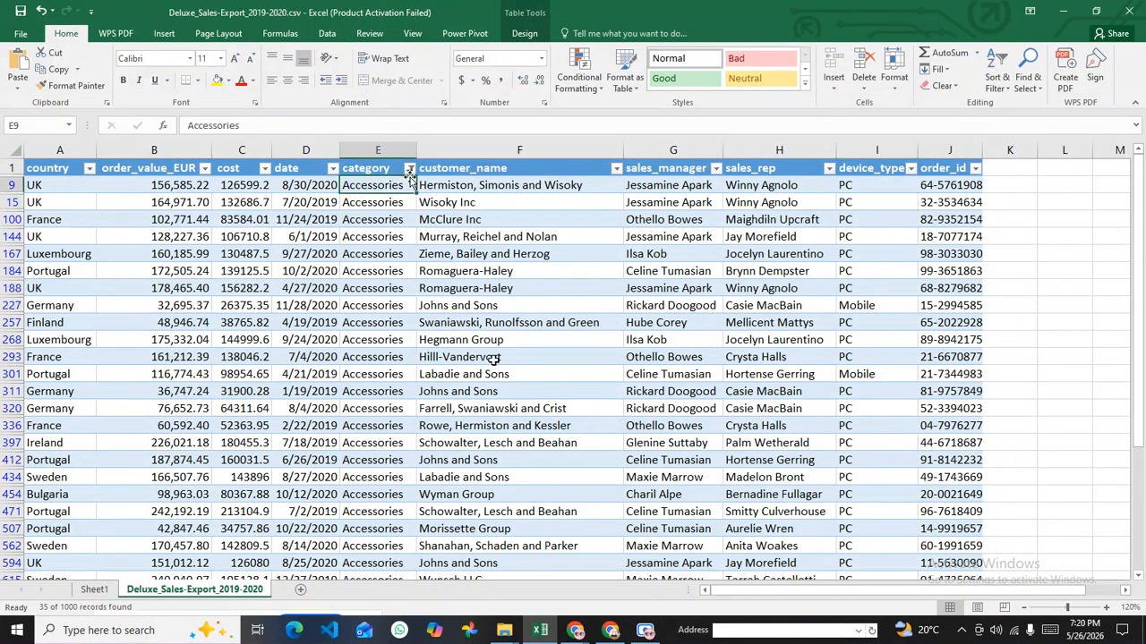
{"action": "left_click", "coordinate": [410, 168]}
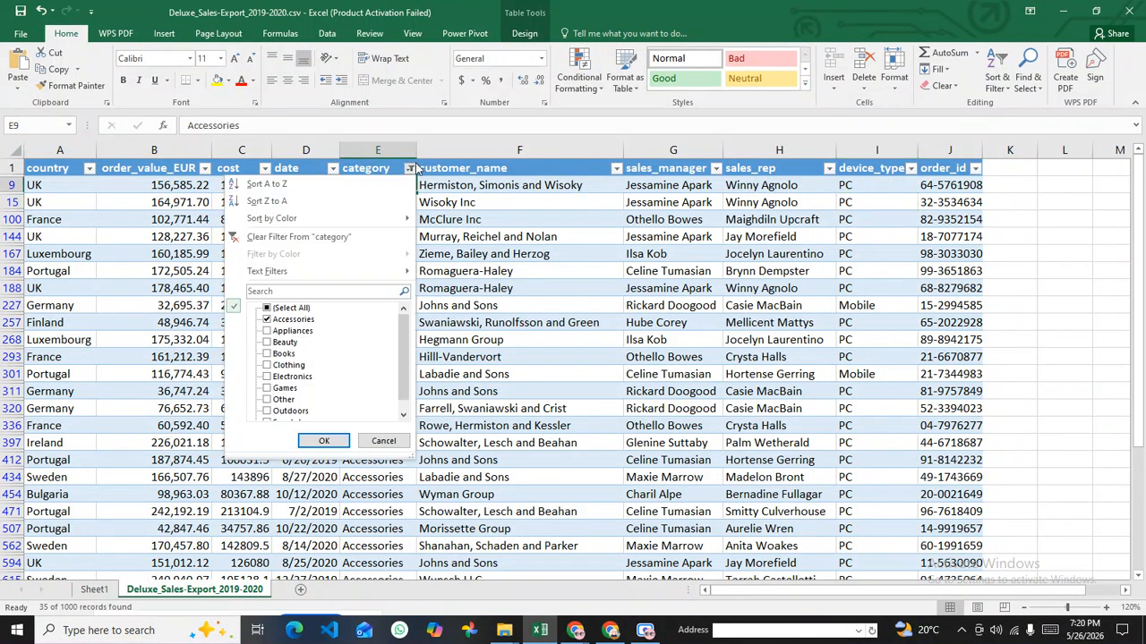
{"action": "left_click", "coordinate": [274, 309]}
{"action": "left_click", "coordinate": [318, 440]}
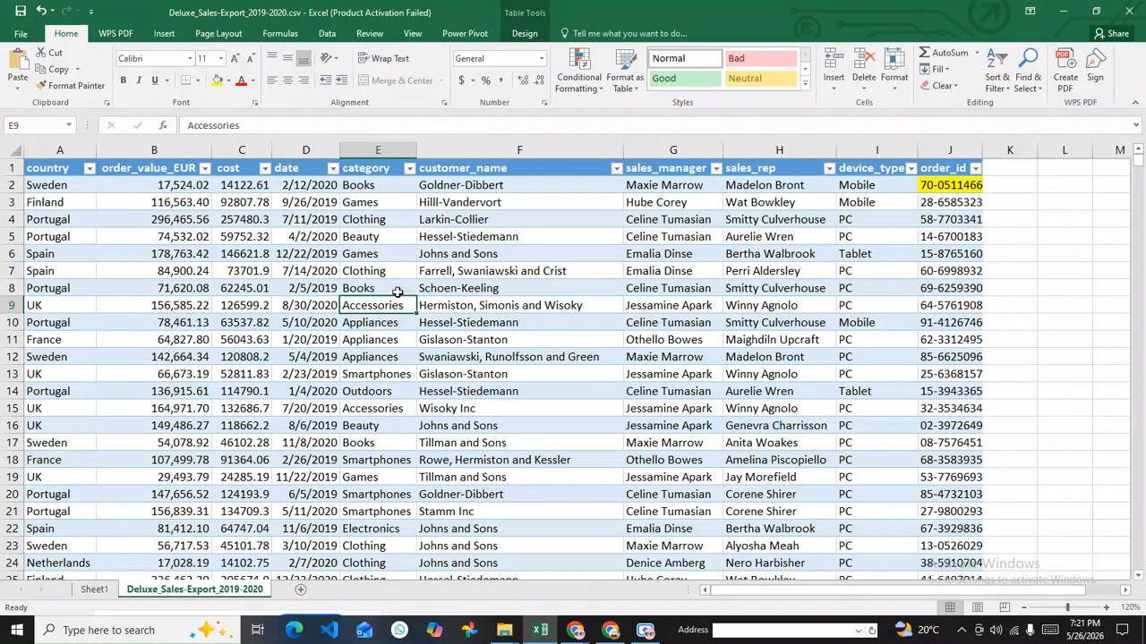
{"action": "left_click", "coordinate": [397, 318]}
{"action": "left_click", "coordinate": [399, 306]}
{"action": "left_click_drag", "start_coordinate": [379, 219], "coordinate": [385, 358]}
{"action": "left_click", "coordinate": [390, 294]}
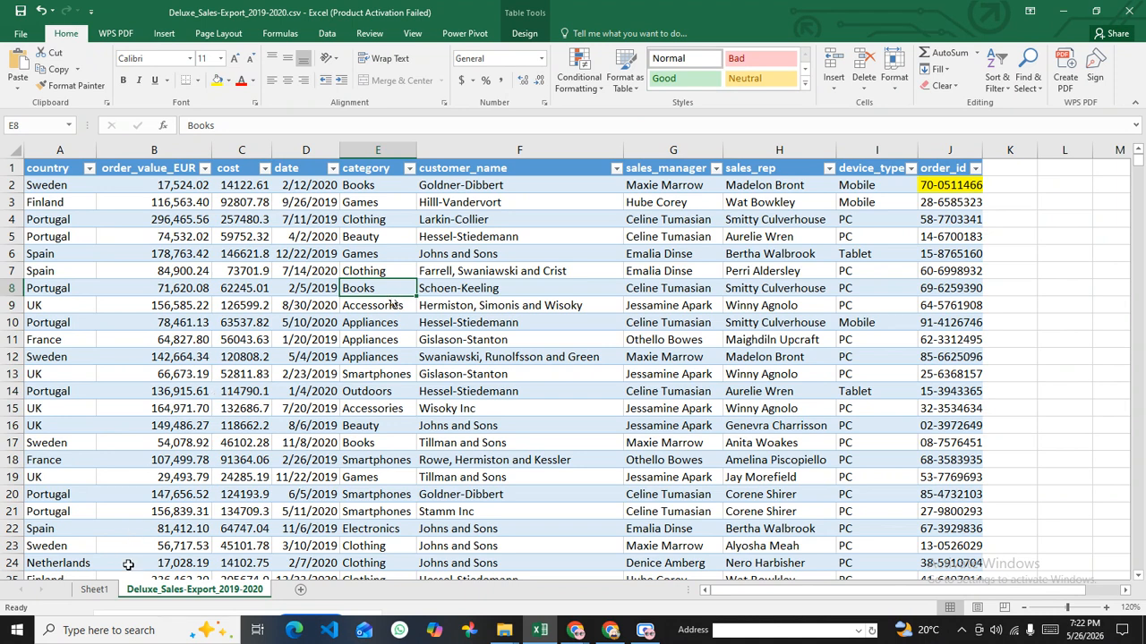
Step: Review the device type columns and row labels of the PivotTable on Sheet1
{"action": "left_click", "coordinate": [94, 589]}
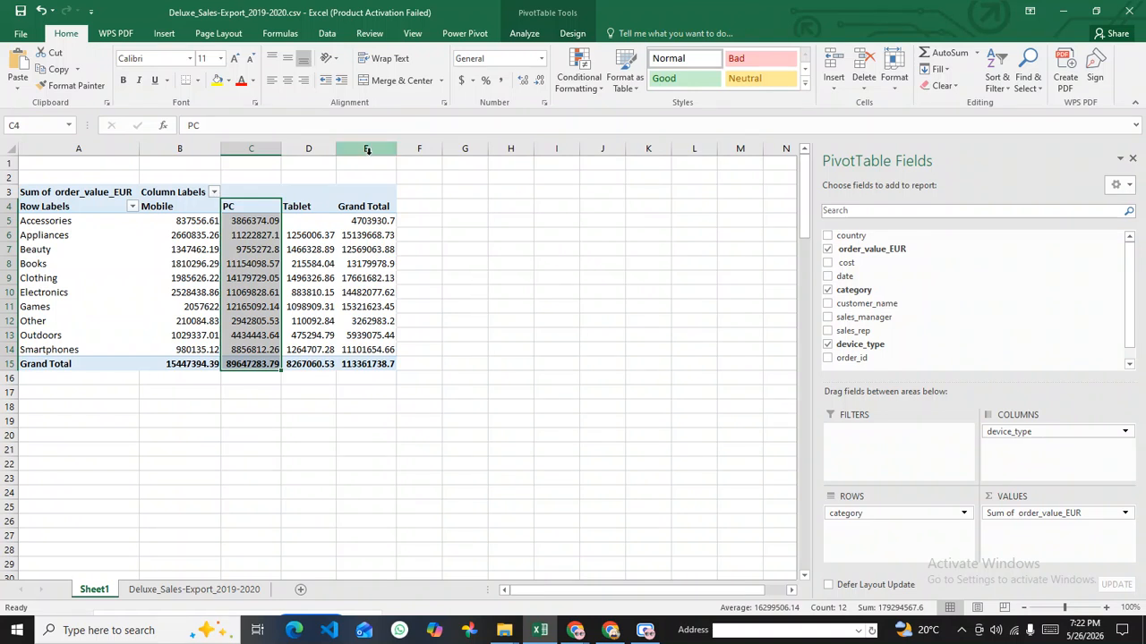
{"action": "left_click", "coordinate": [314, 206]}
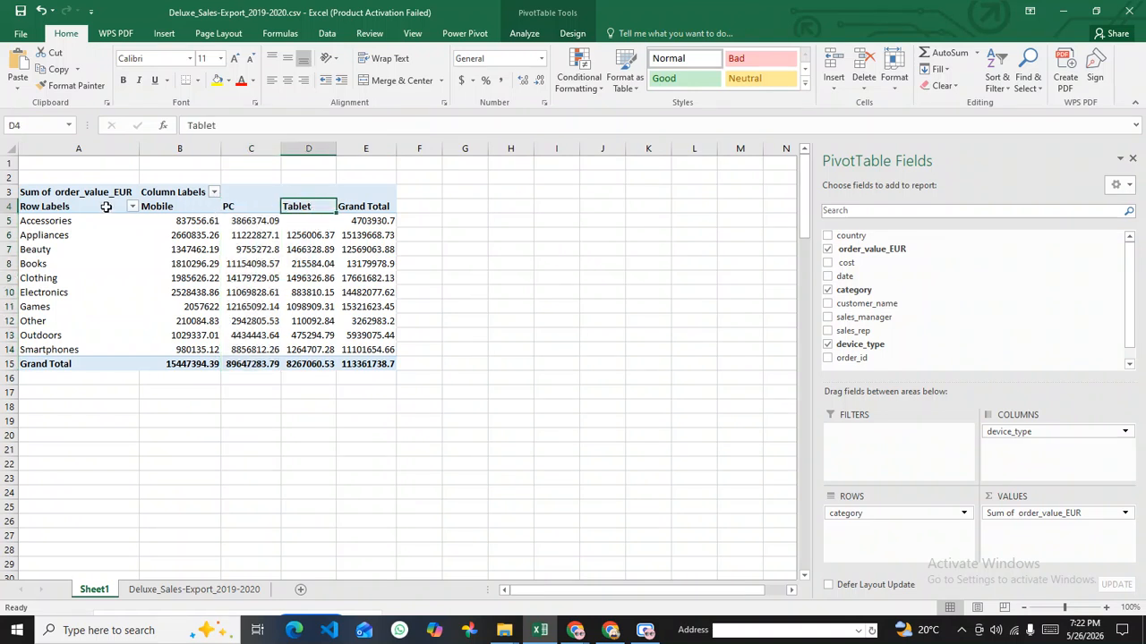
{"action": "left_click", "coordinate": [63, 204]}
Step: Create a second PivotTable from Table1 on the Deluxe_Sales-Export_2019-2020 sheet, placing it on a new worksheet
{"action": "left_click", "coordinate": [188, 589]}
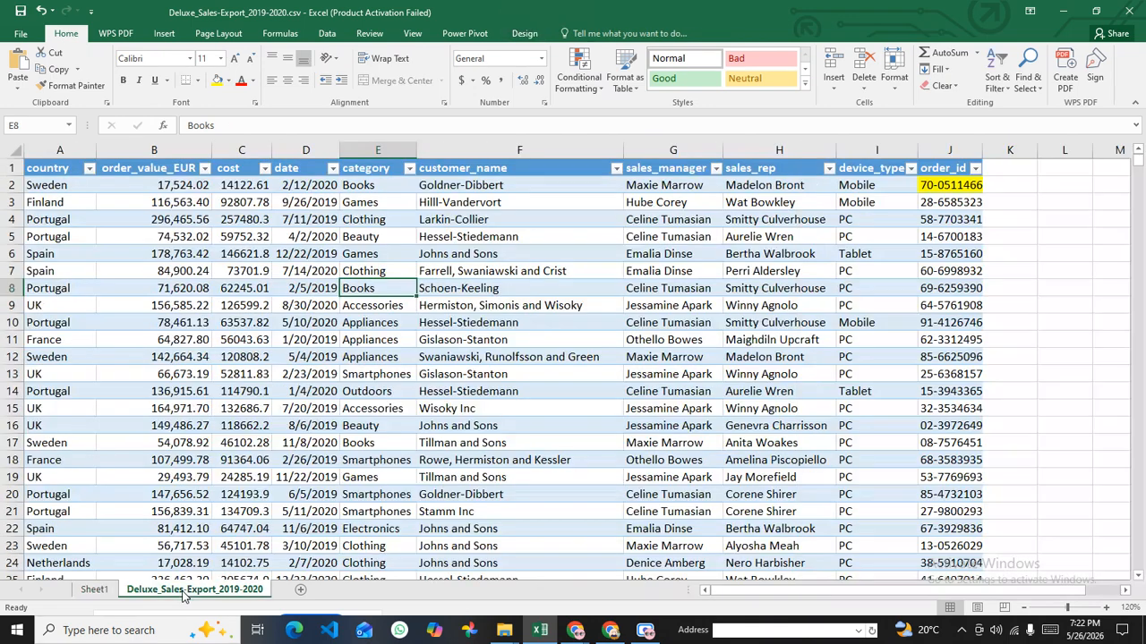
{"action": "left_click", "coordinate": [257, 289]}
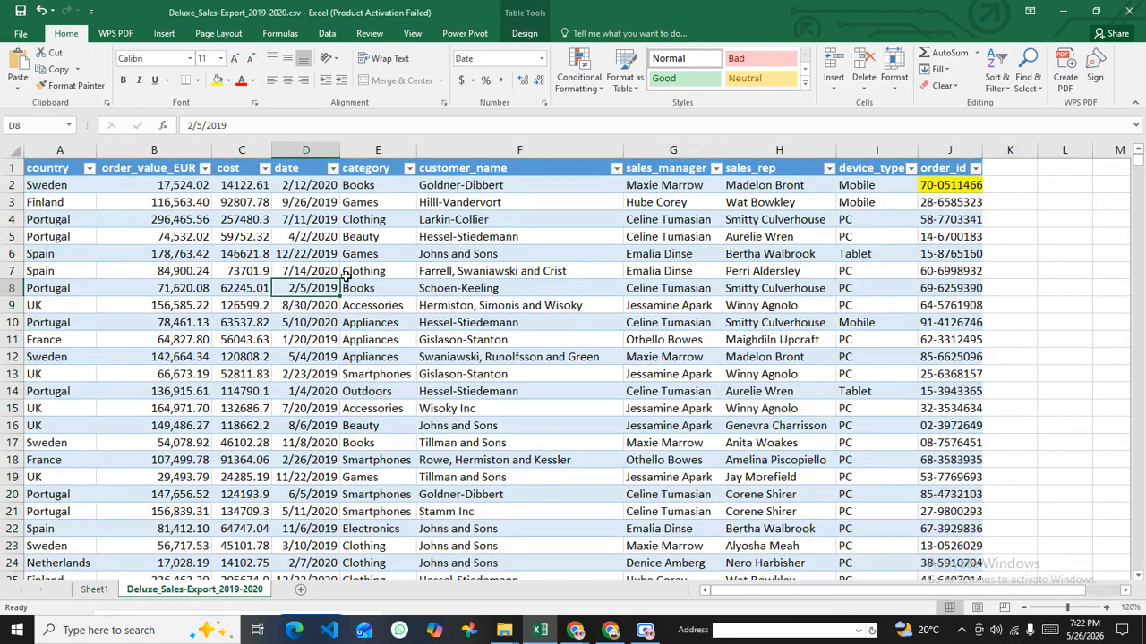
{"action": "left_click", "coordinate": [347, 271]}
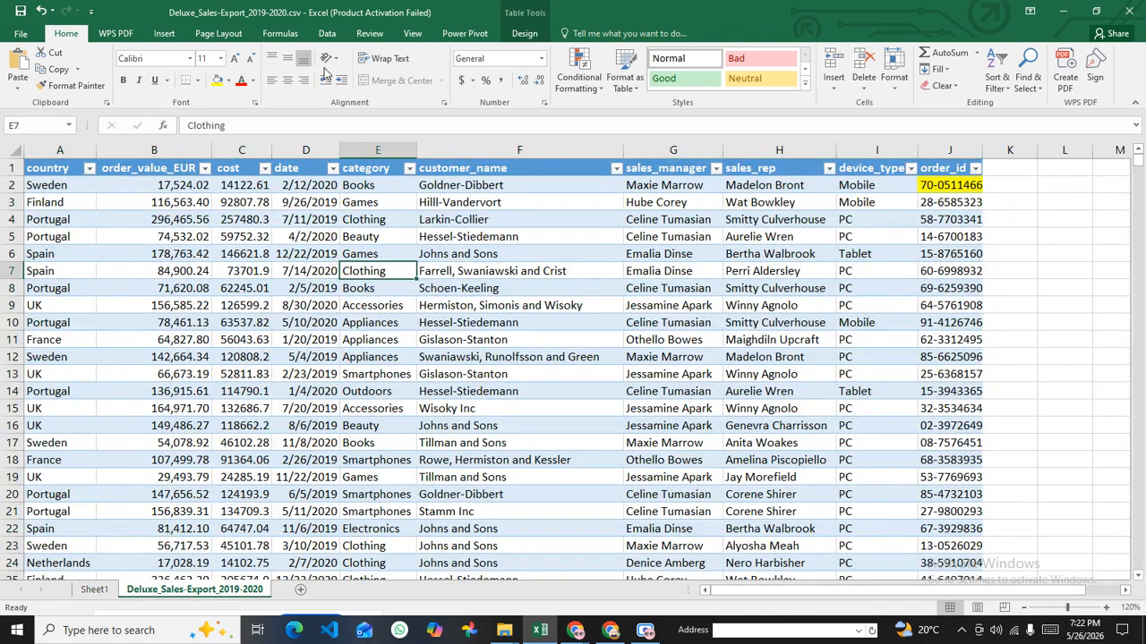
{"action": "left_click", "coordinate": [161, 34]}
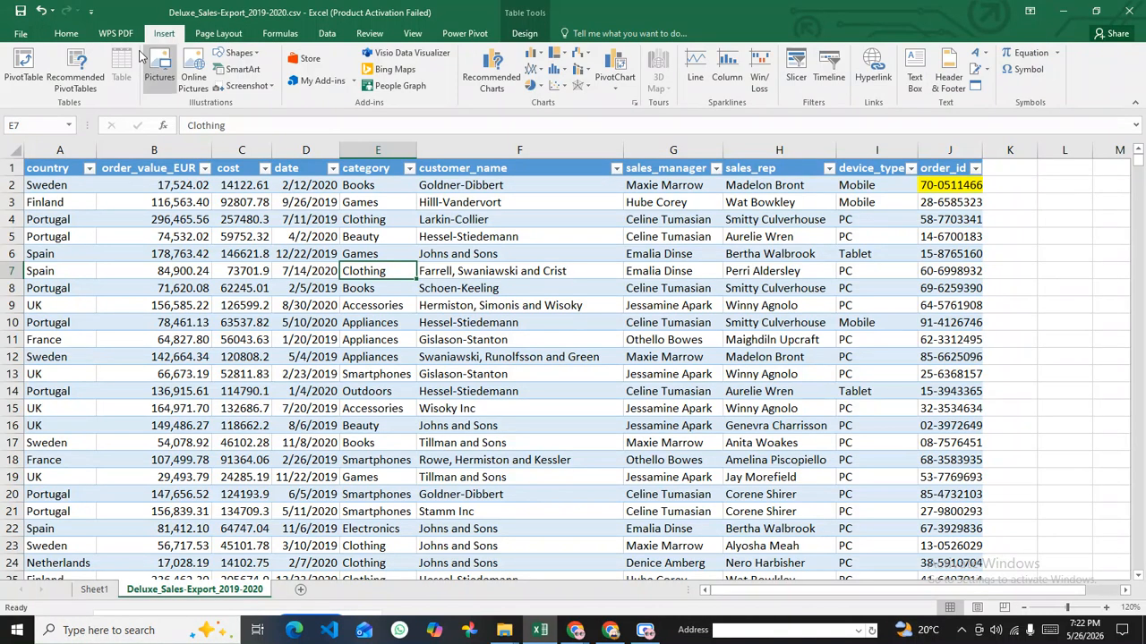
{"action": "left_click", "coordinate": [24, 67]}
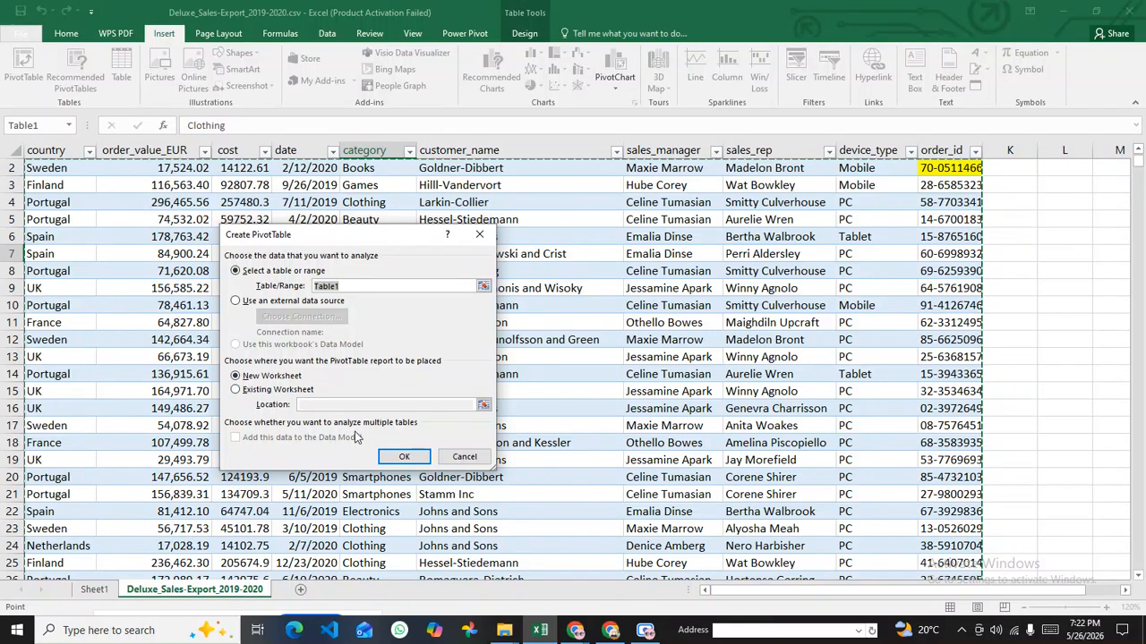
{"action": "left_click", "coordinate": [404, 456]}
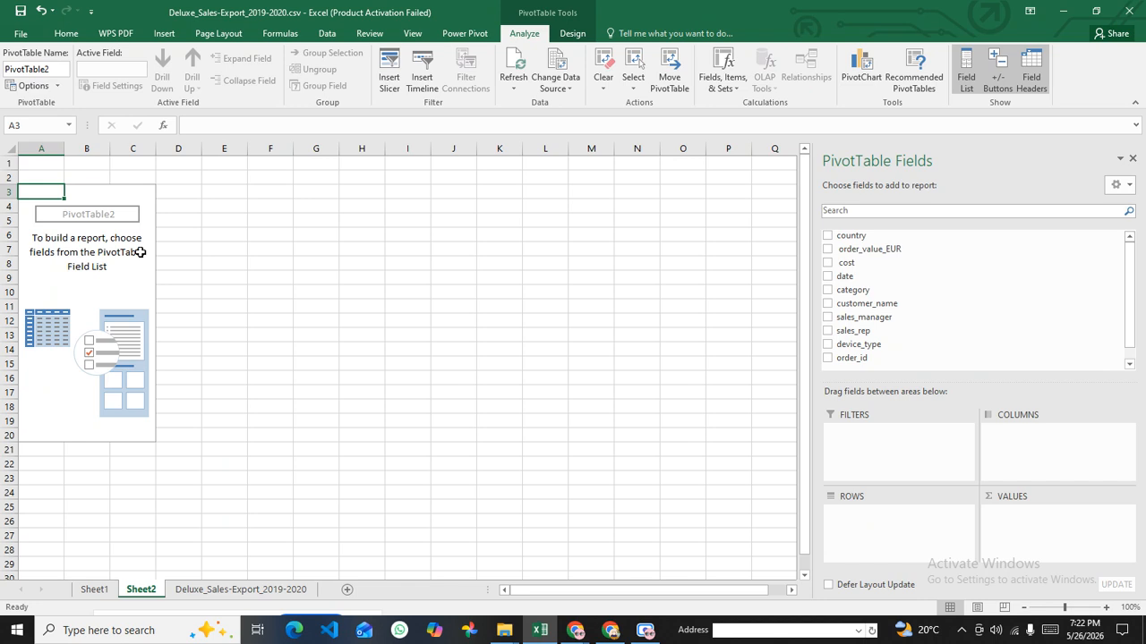
{"action": "left_click", "coordinate": [105, 307]}
{"action": "left_click", "coordinate": [91, 263]}
{"action": "left_click", "coordinate": [105, 194]}
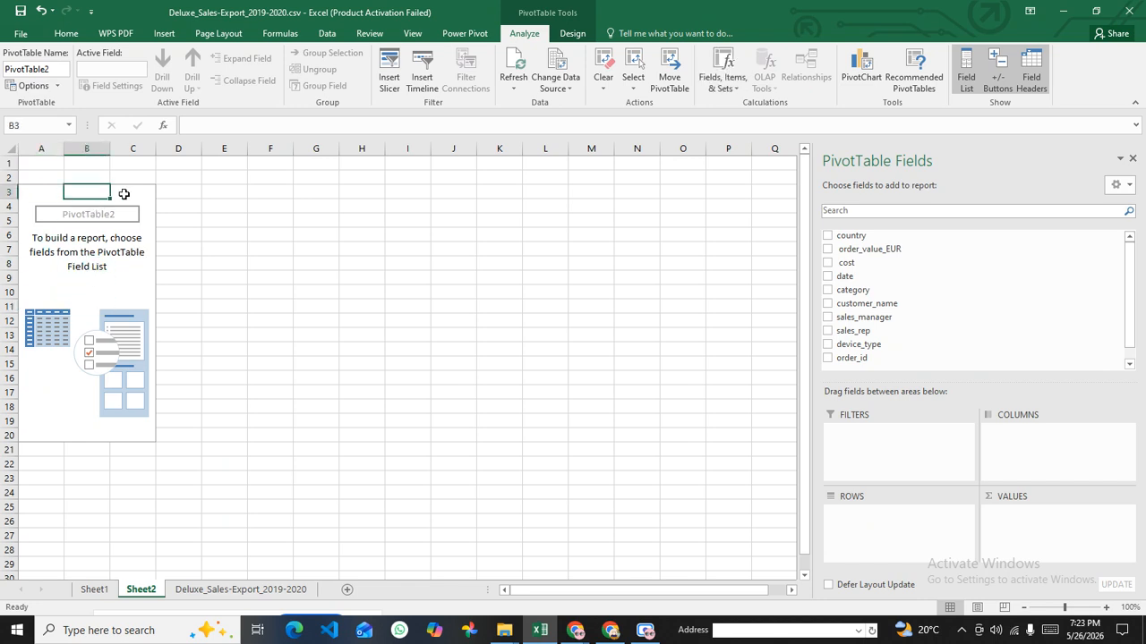
{"action": "left_click", "coordinate": [141, 214]}
{"action": "left_click", "coordinate": [142, 191]}
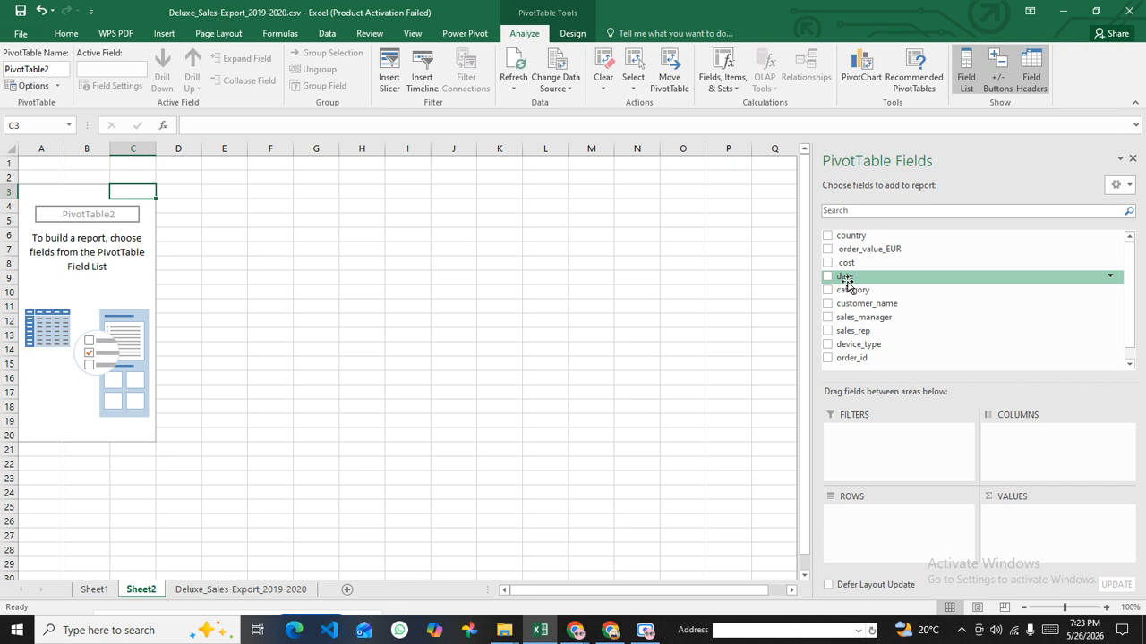
{"action": "left_click", "coordinate": [47, 202]}
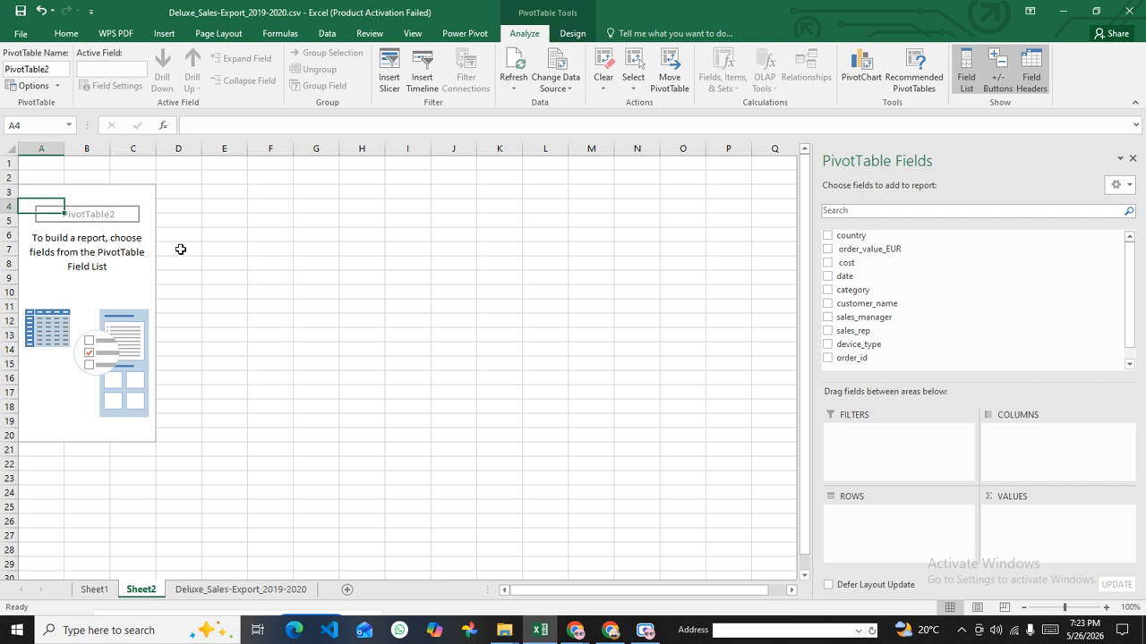
{"action": "left_click", "coordinate": [126, 208]}
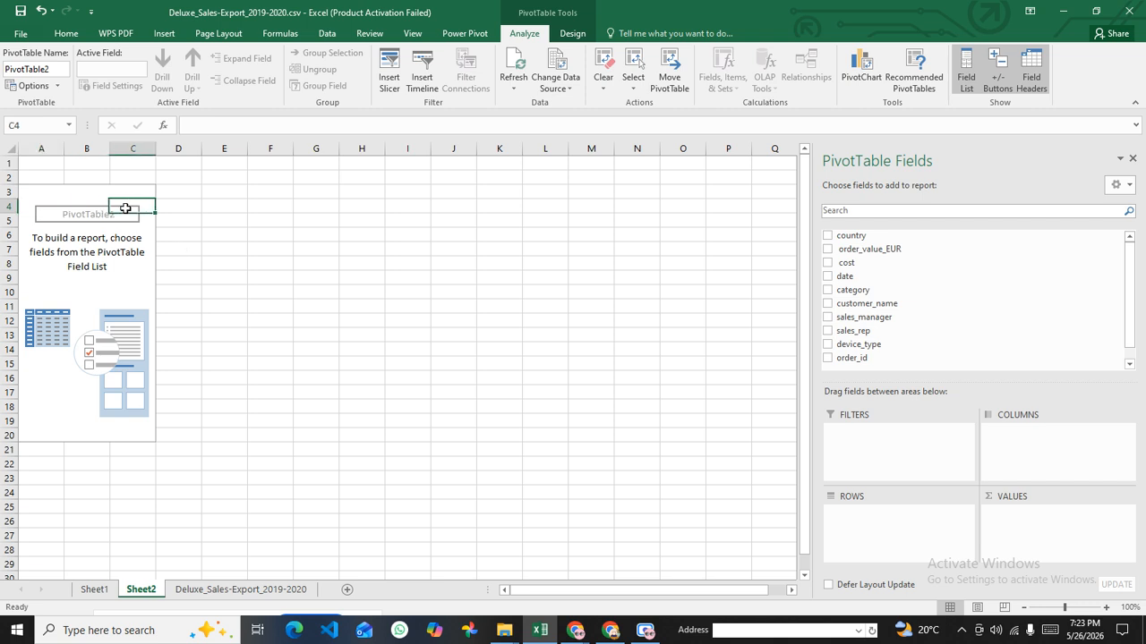
{"action": "left_click", "coordinate": [87, 206]}
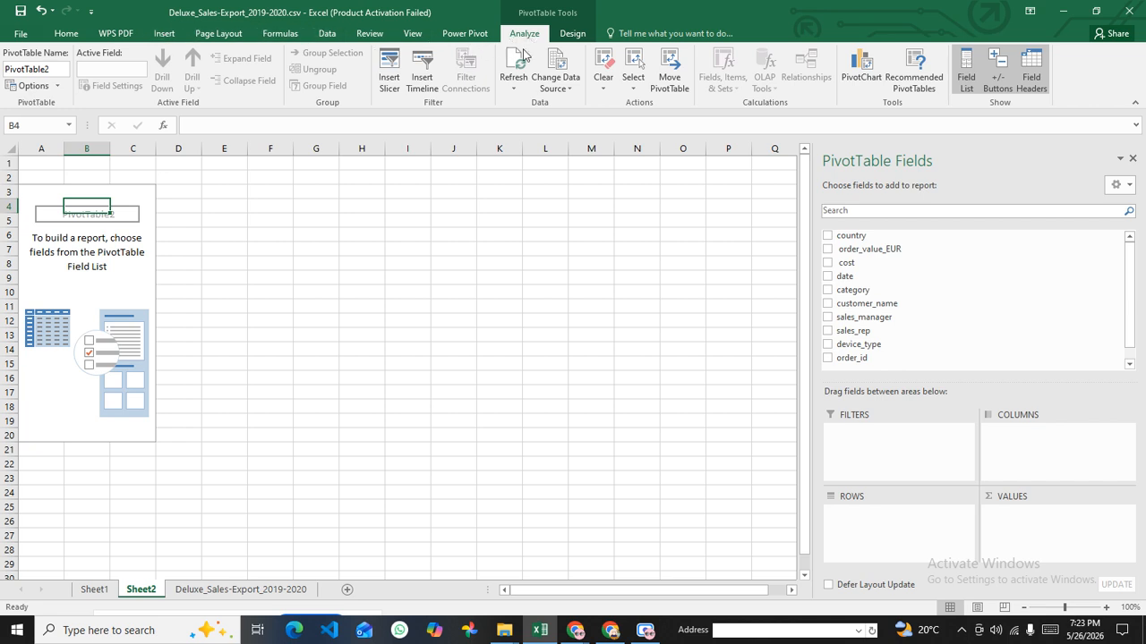
Step: Compare the tools available with a cell inside PivotTable2 selected against those available with a cell outside it selected
{"action": "left_click", "coordinate": [213, 245]}
{"action": "left_click", "coordinate": [229, 203]}
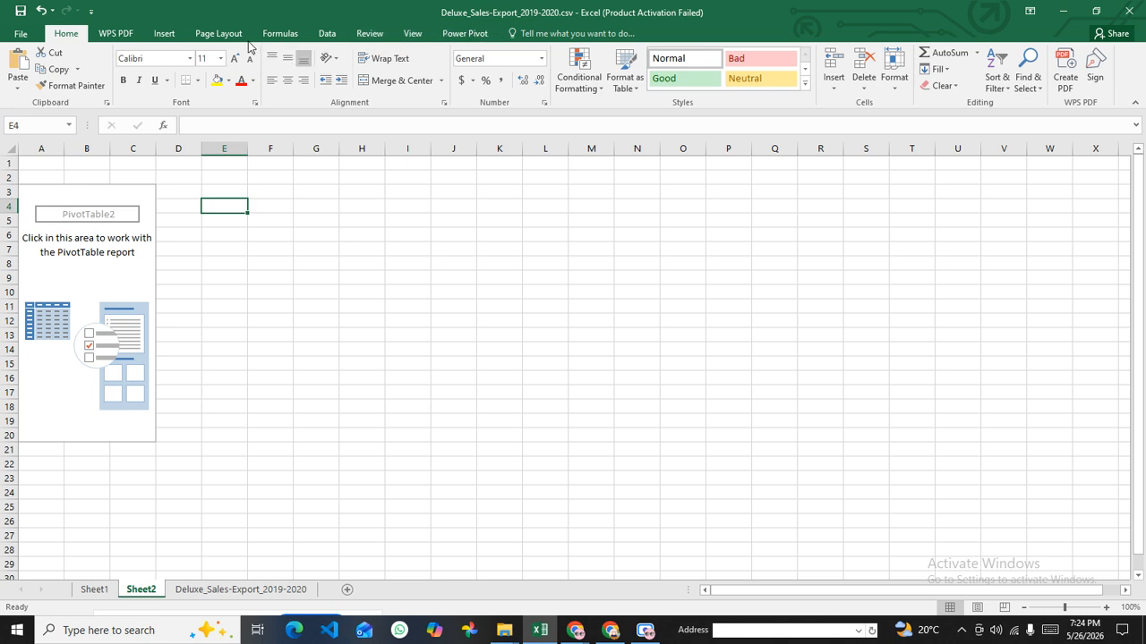
{"action": "left_click", "coordinate": [121, 191]}
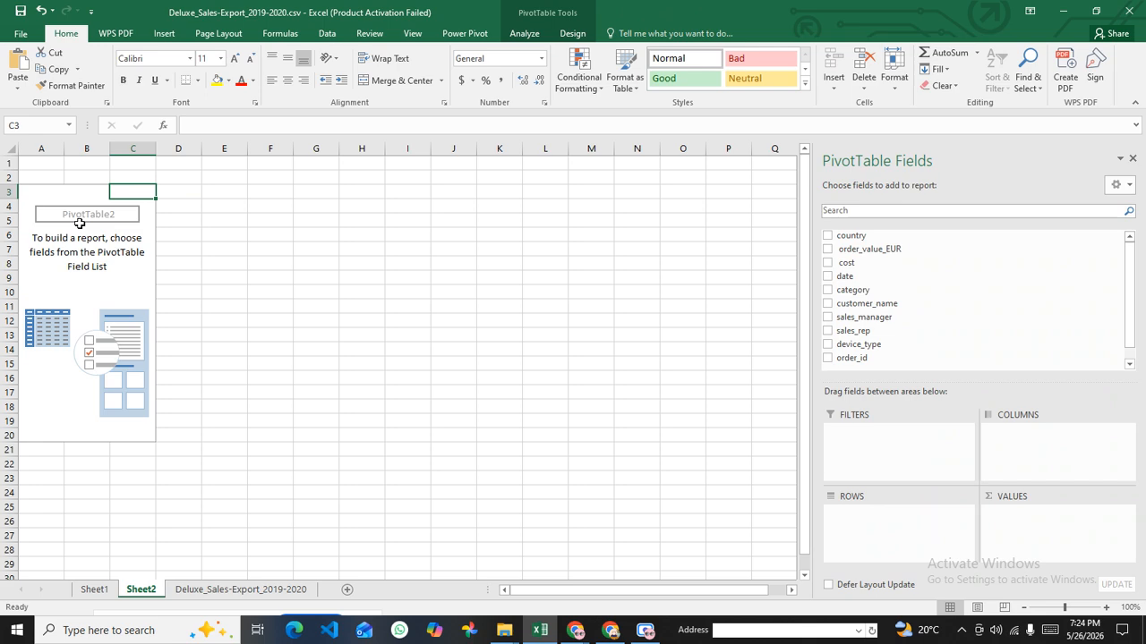
{"action": "left_click", "coordinate": [250, 248]}
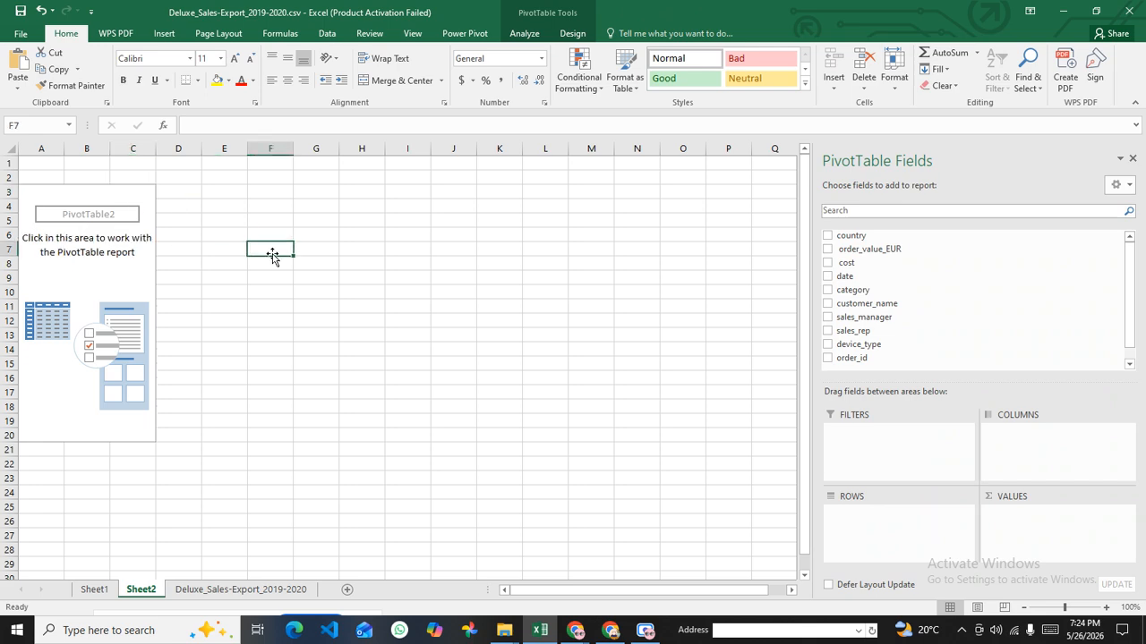
{"action": "left_click", "coordinate": [287, 230]}
{"action": "left_click", "coordinate": [273, 212]}
{"action": "left_click", "coordinate": [112, 194]}
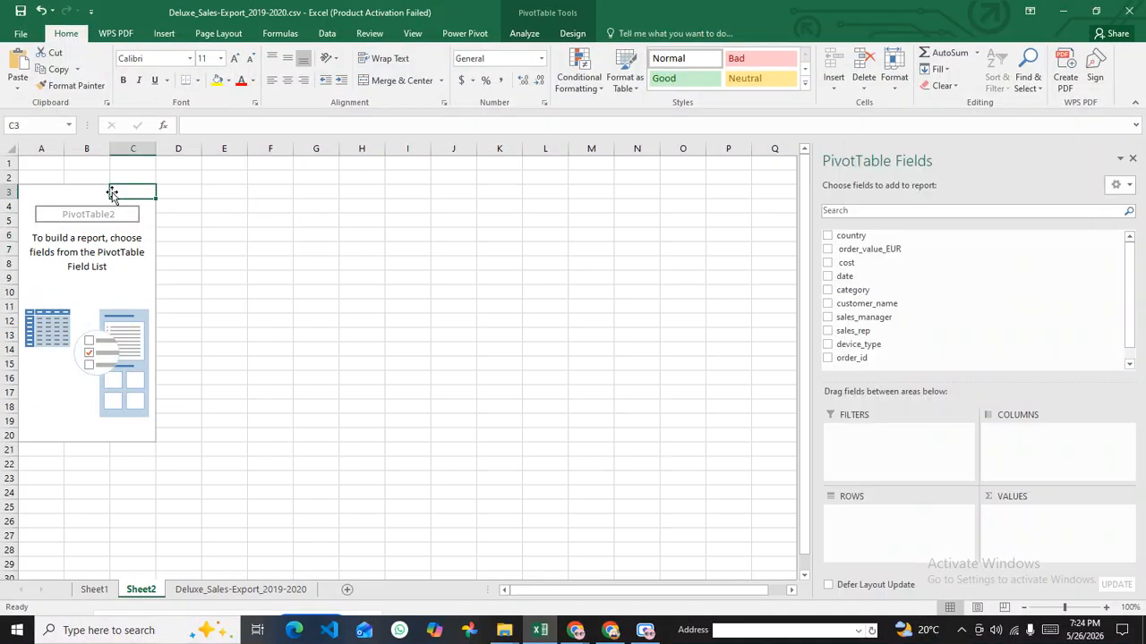
{"action": "left_click", "coordinate": [440, 275]}
{"action": "left_click", "coordinate": [292, 246]}
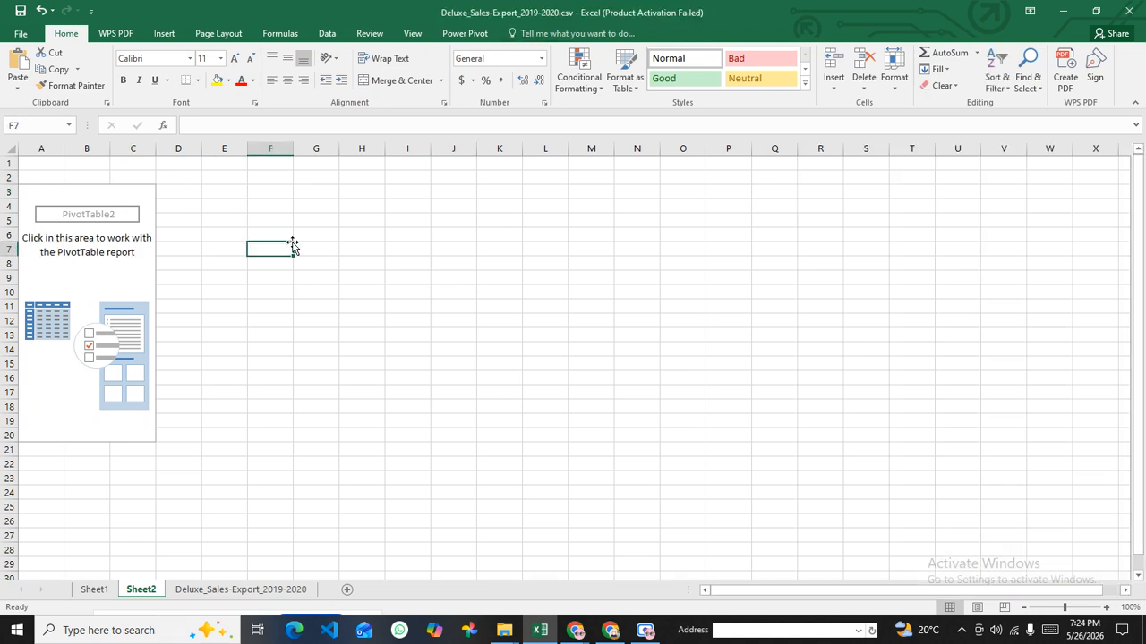
{"action": "left_click", "coordinate": [124, 189]}
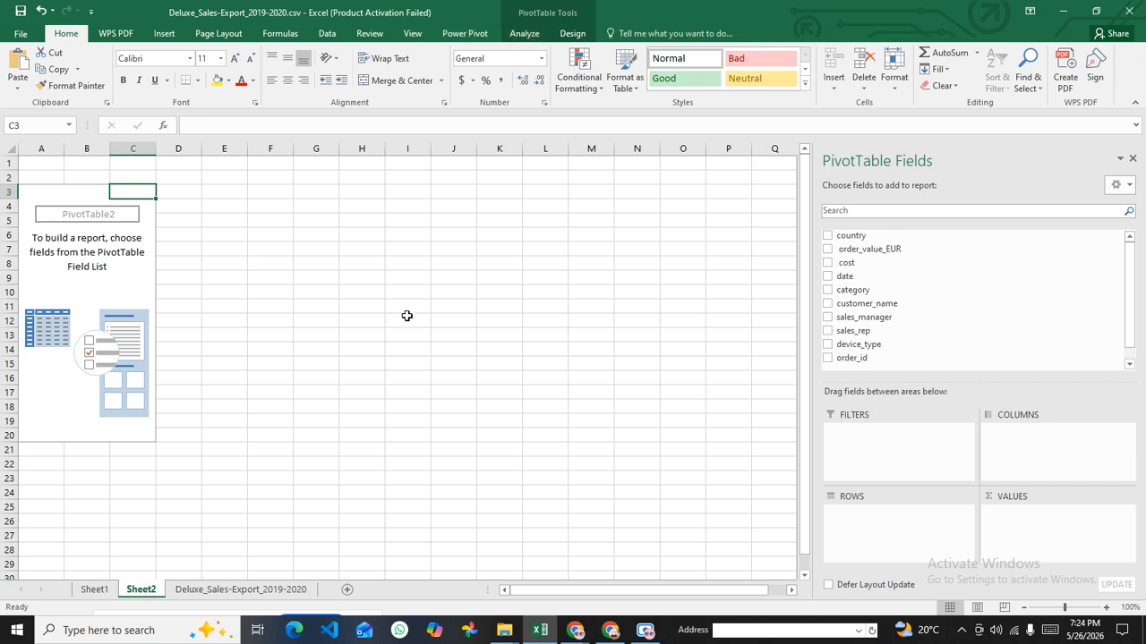
{"action": "left_click", "coordinate": [402, 236]}
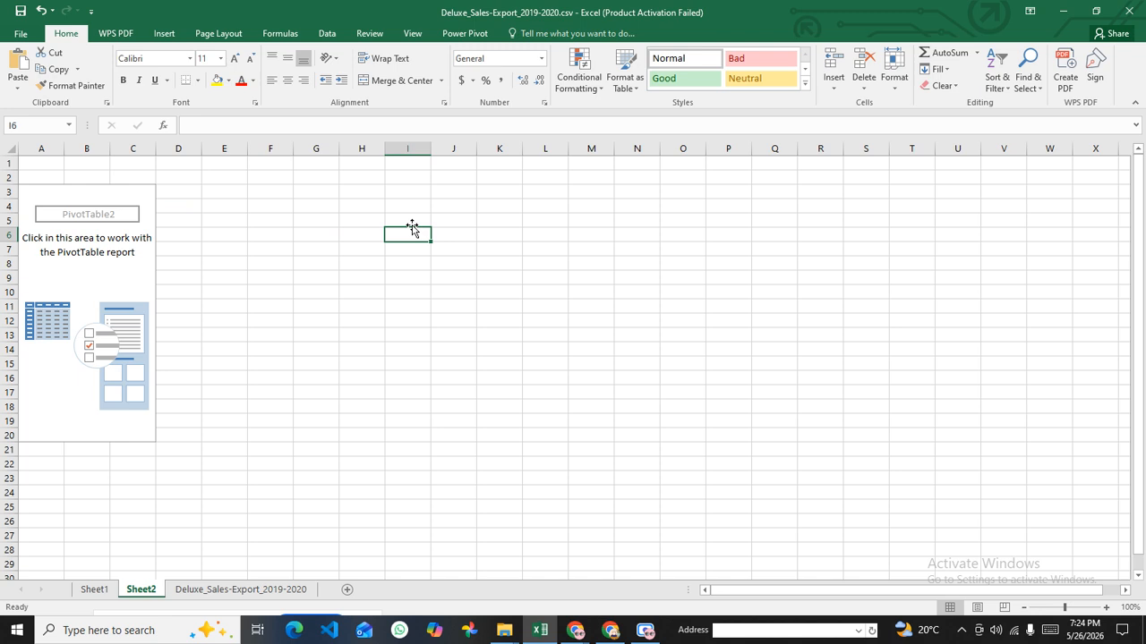
Step: Insert slicers for the country and device_type fields of PivotTable2 on Sheet2
{"action": "left_click", "coordinate": [111, 191]}
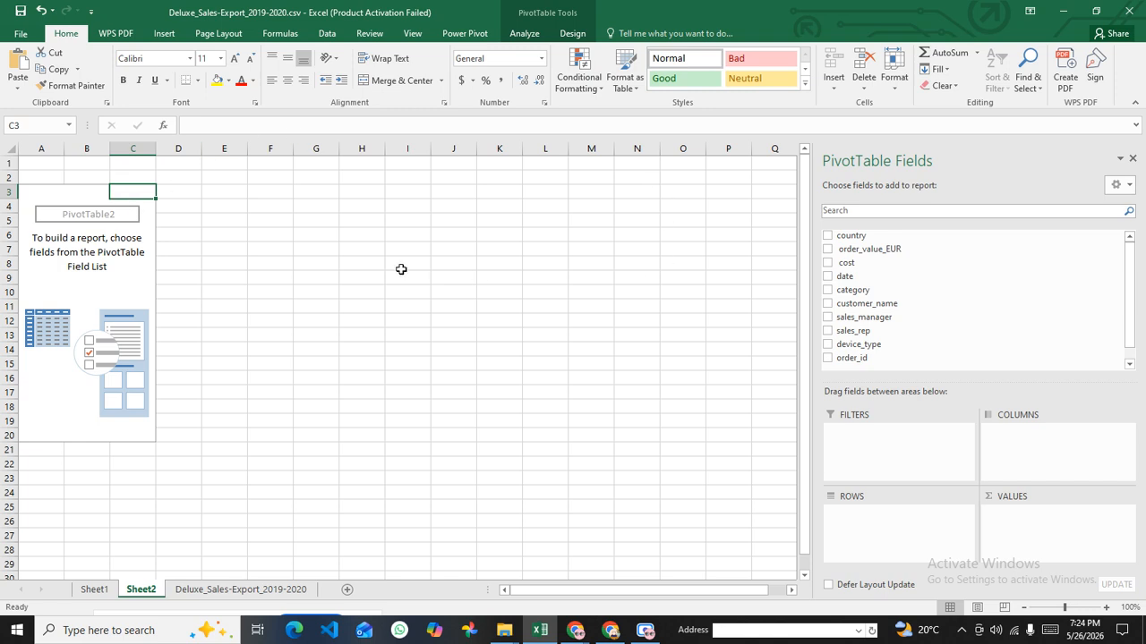
{"action": "left_click", "coordinate": [524, 33]}
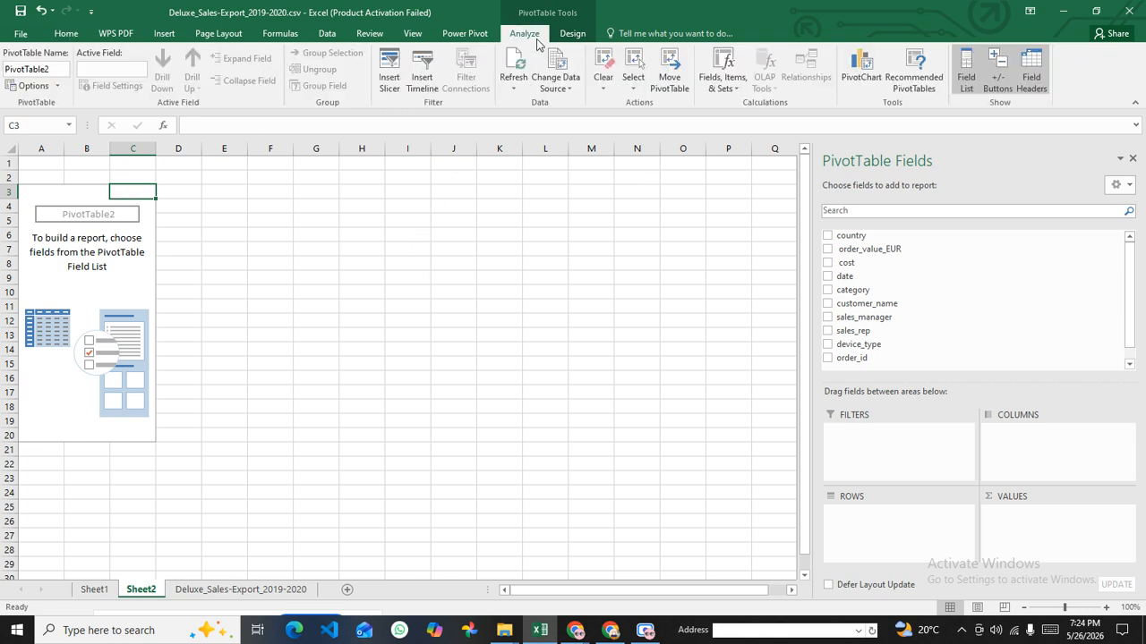
{"action": "left_click", "coordinate": [390, 85]}
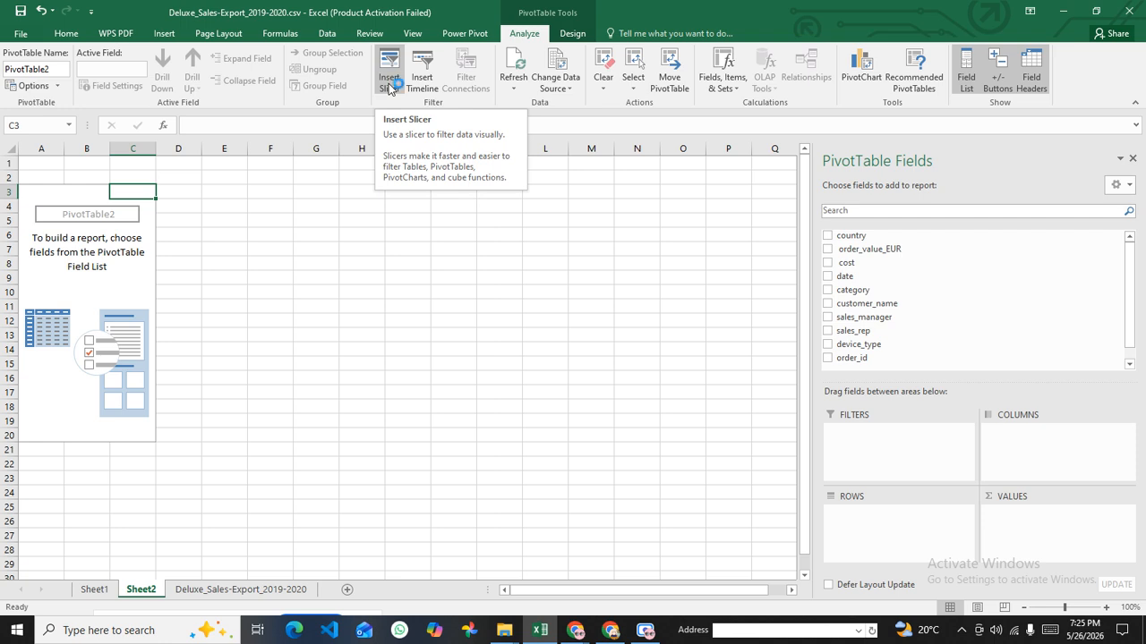
{"action": "left_click", "coordinate": [389, 86]}
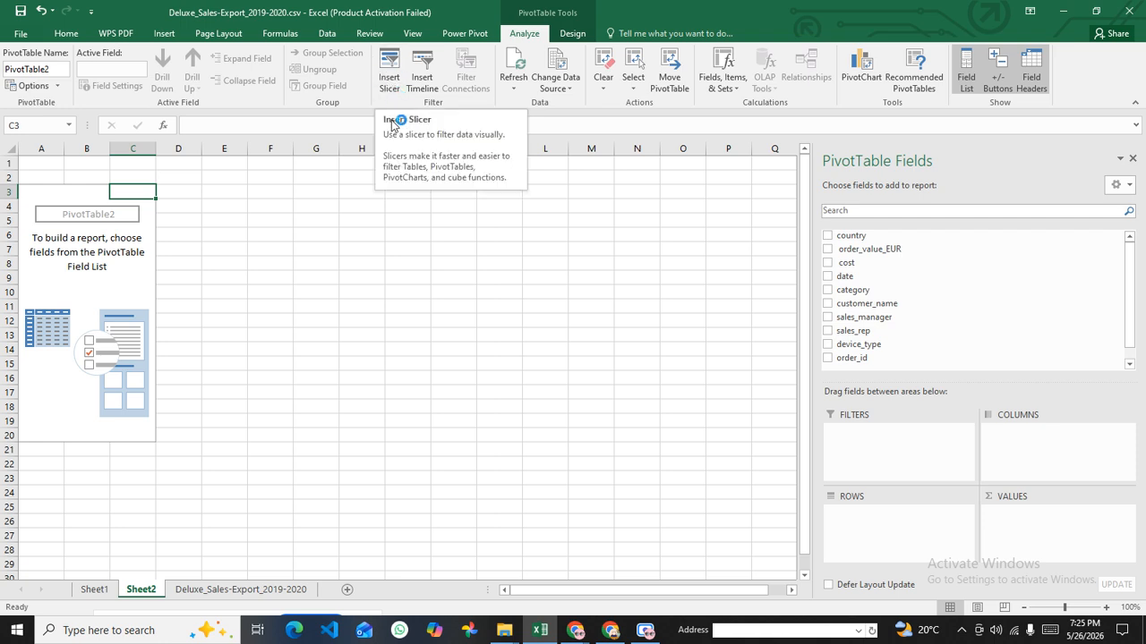
{"action": "left_click", "coordinate": [388, 85]}
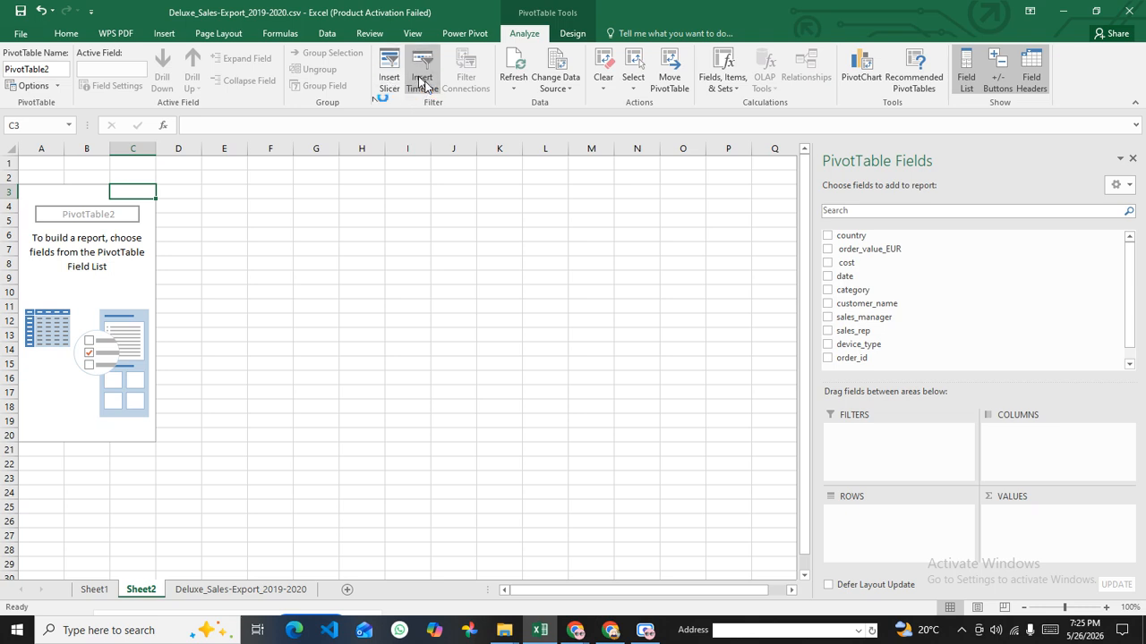
{"action": "left_click", "coordinate": [389, 83]}
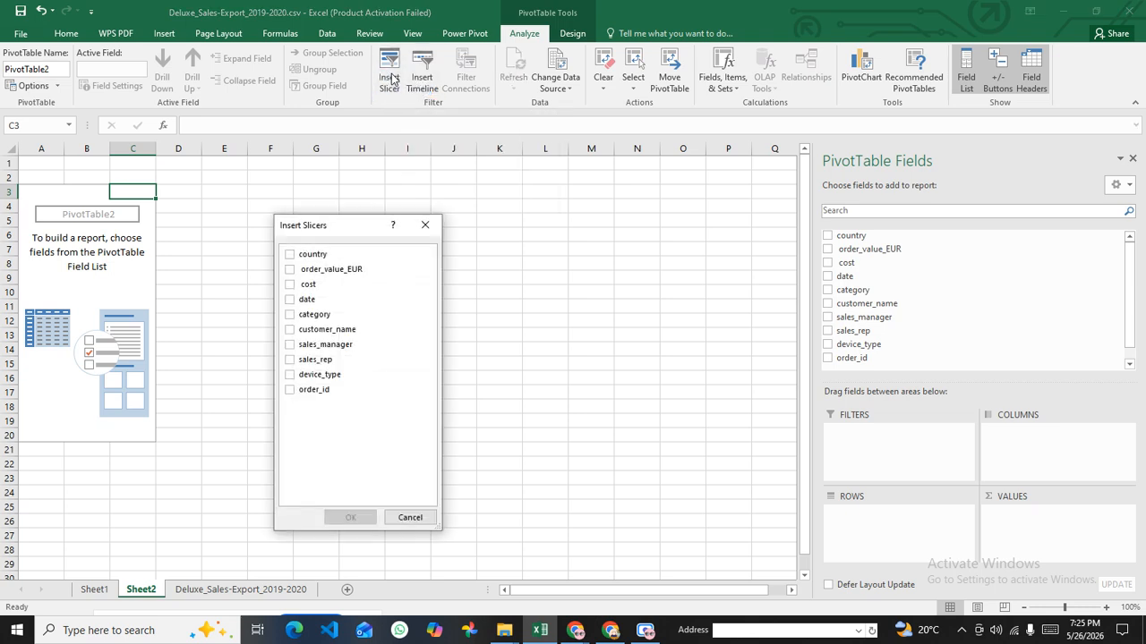
{"action": "left_click_drag", "start_coordinate": [350, 228], "coordinate": [433, 179]}
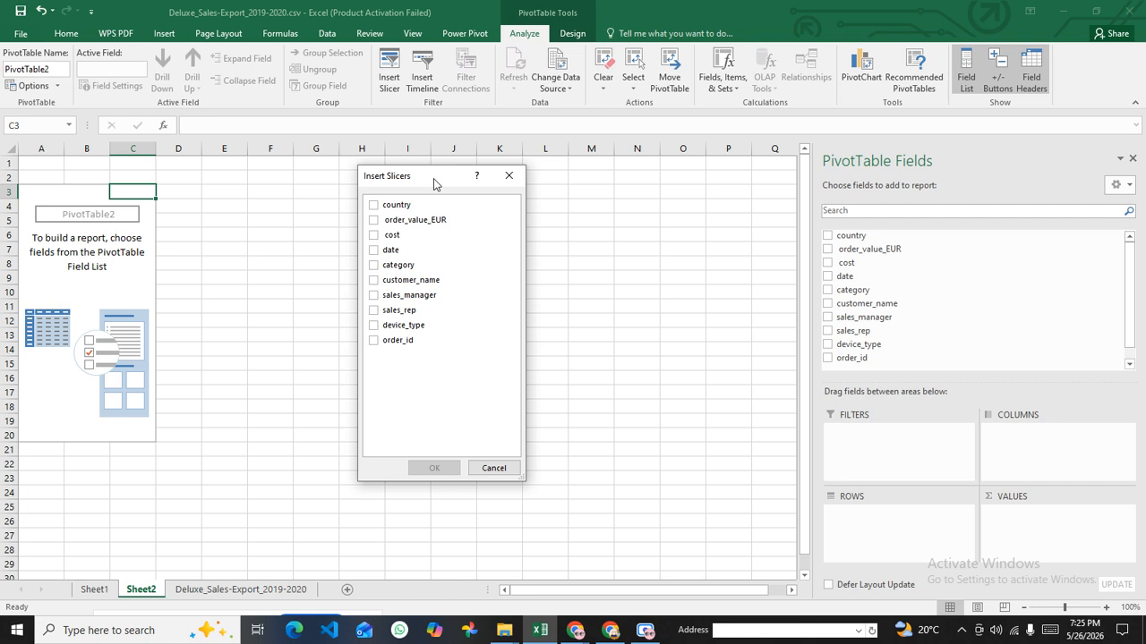
{"action": "left_click", "coordinate": [373, 205]}
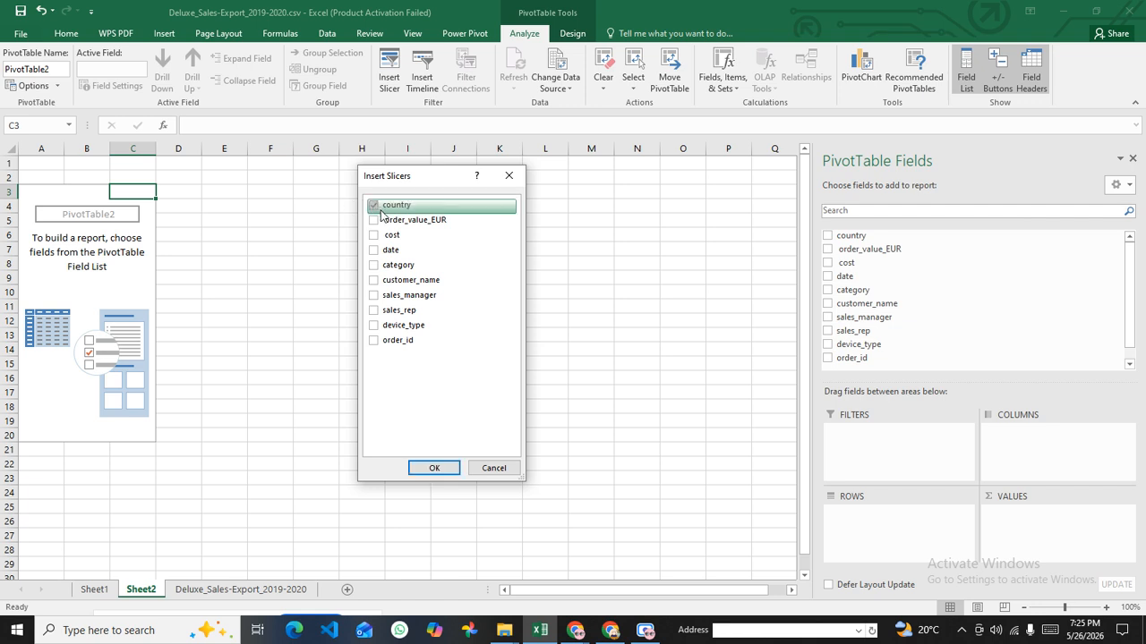
{"action": "left_click", "coordinate": [374, 327]}
{"action": "left_click", "coordinate": [373, 312]}
{"action": "left_click", "coordinate": [373, 205]}
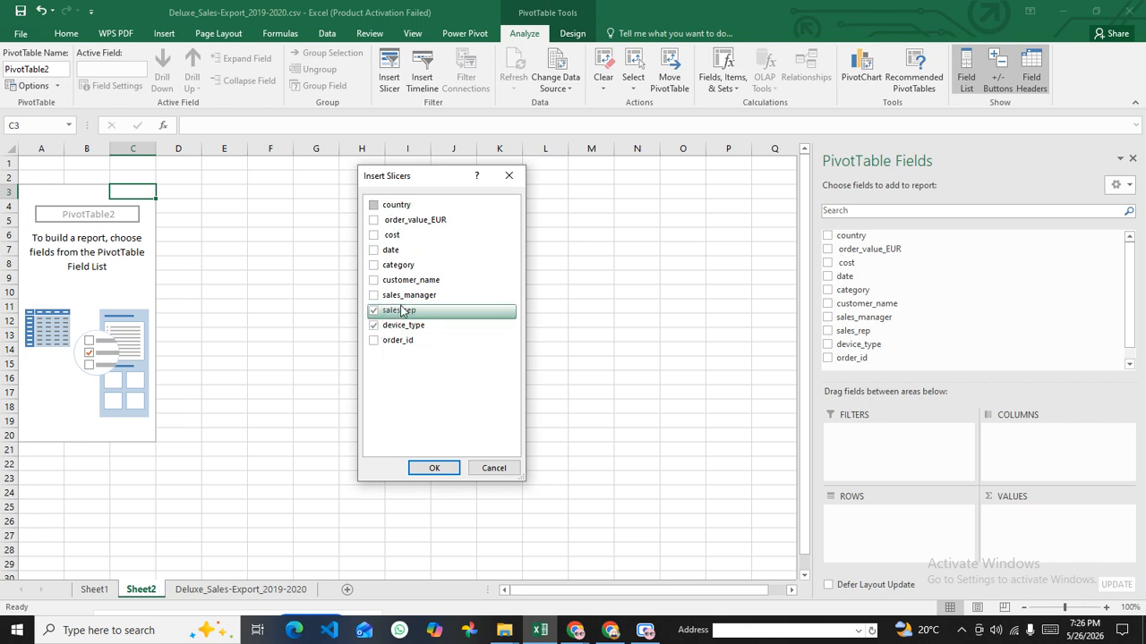
{"action": "left_click", "coordinate": [373, 205]}
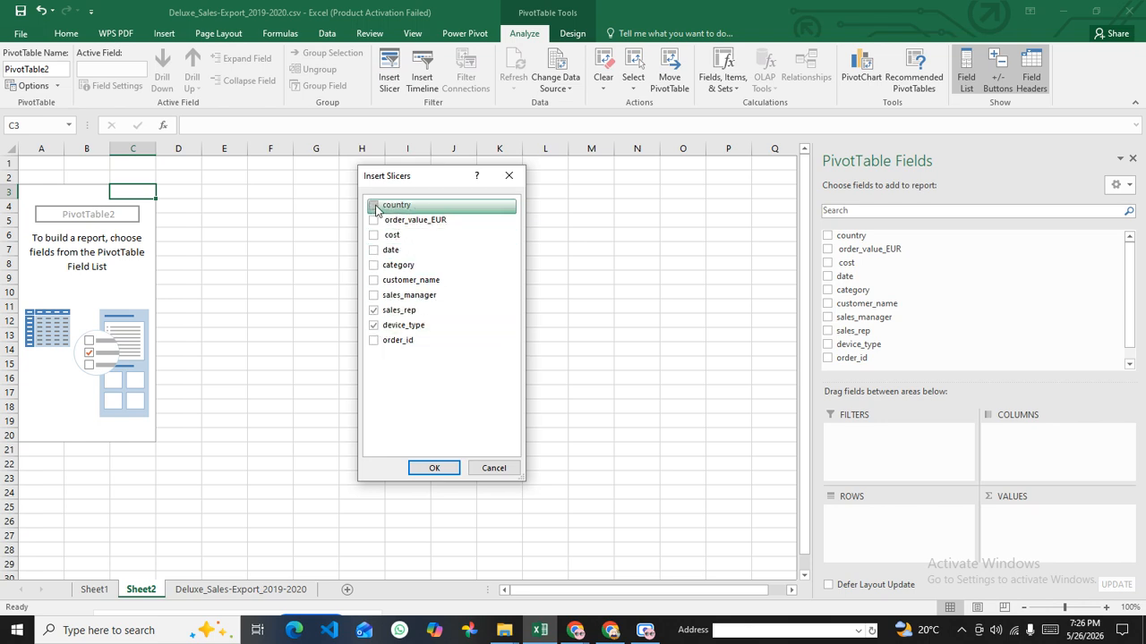
{"action": "left_click", "coordinate": [375, 311]}
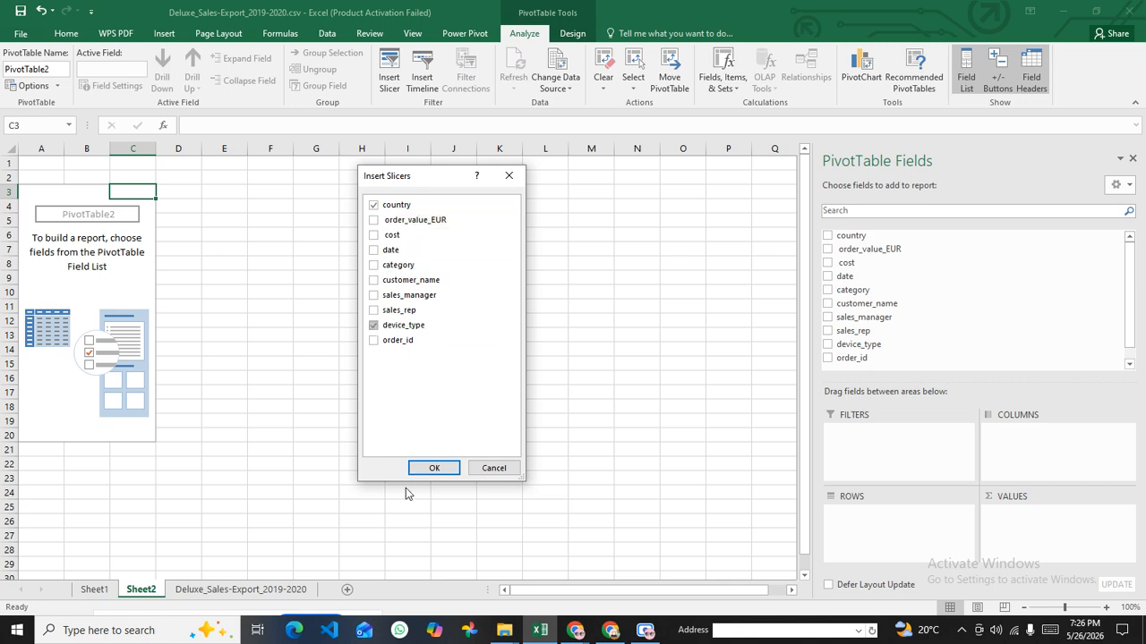
{"action": "left_click", "coordinate": [432, 467]}
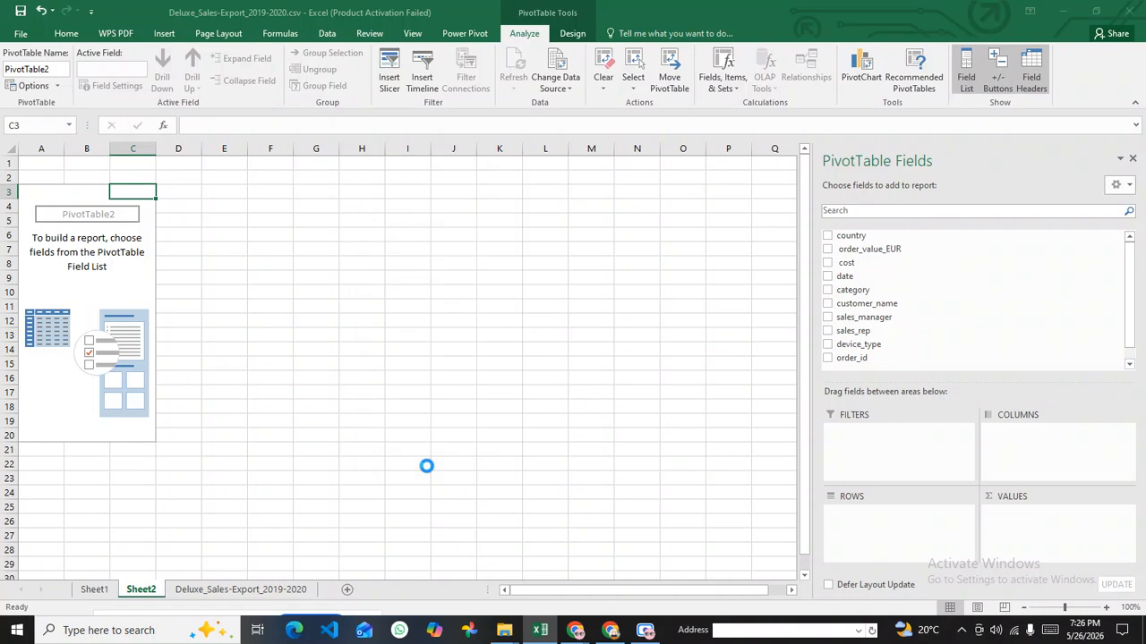
{"action": "left_click", "coordinate": [444, 461]}
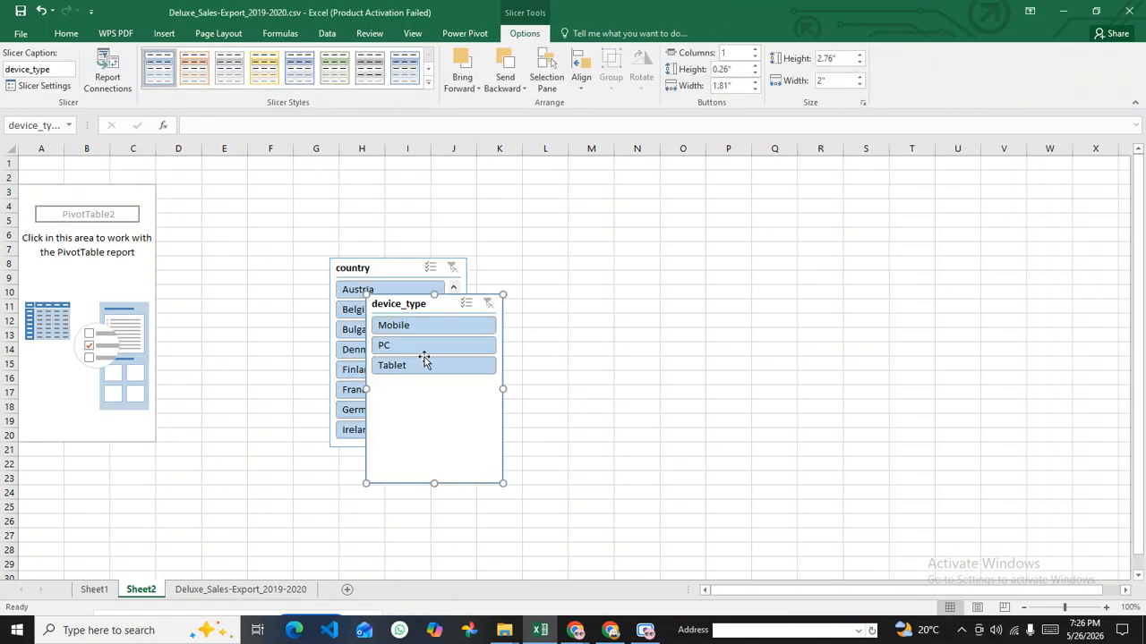
Step: Arrange the country and device_type slicers side by side next to PivotTable2, with their upper edges level near row 3
{"action": "left_click_drag", "start_coordinate": [445, 307], "coordinate": [594, 260]}
{"action": "left_click_drag", "start_coordinate": [400, 266], "coordinate": [343, 199]}
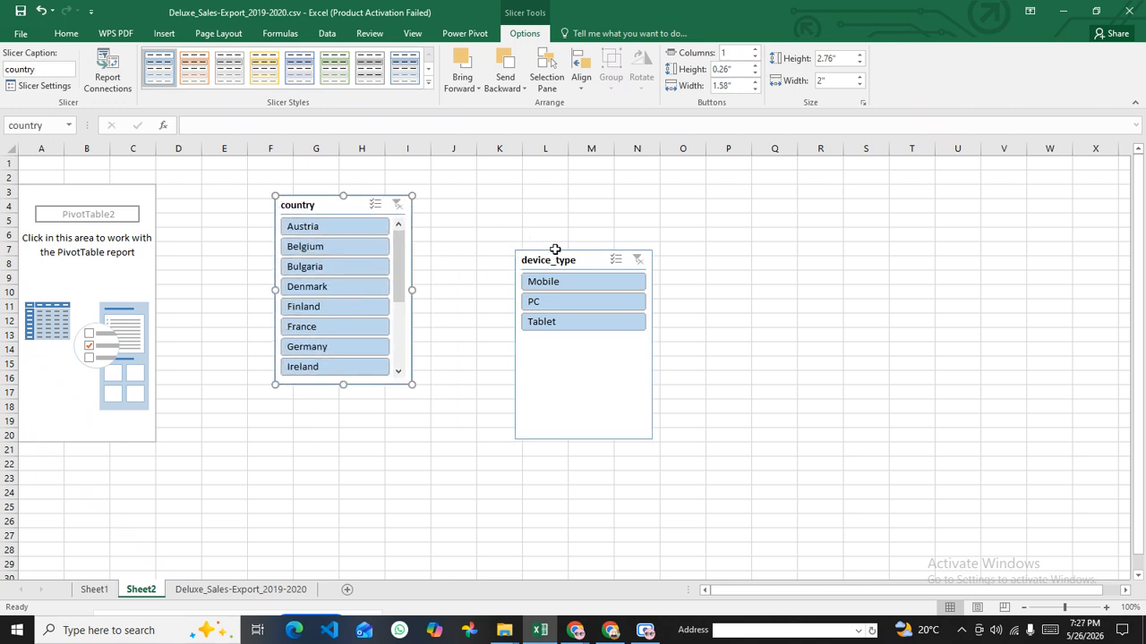
{"action": "left_click_drag", "start_coordinate": [558, 260], "coordinate": [482, 204]}
{"action": "left_click_drag", "start_coordinate": [323, 205], "coordinate": [327, 203]}
{"action": "left_click", "coordinate": [483, 207]}
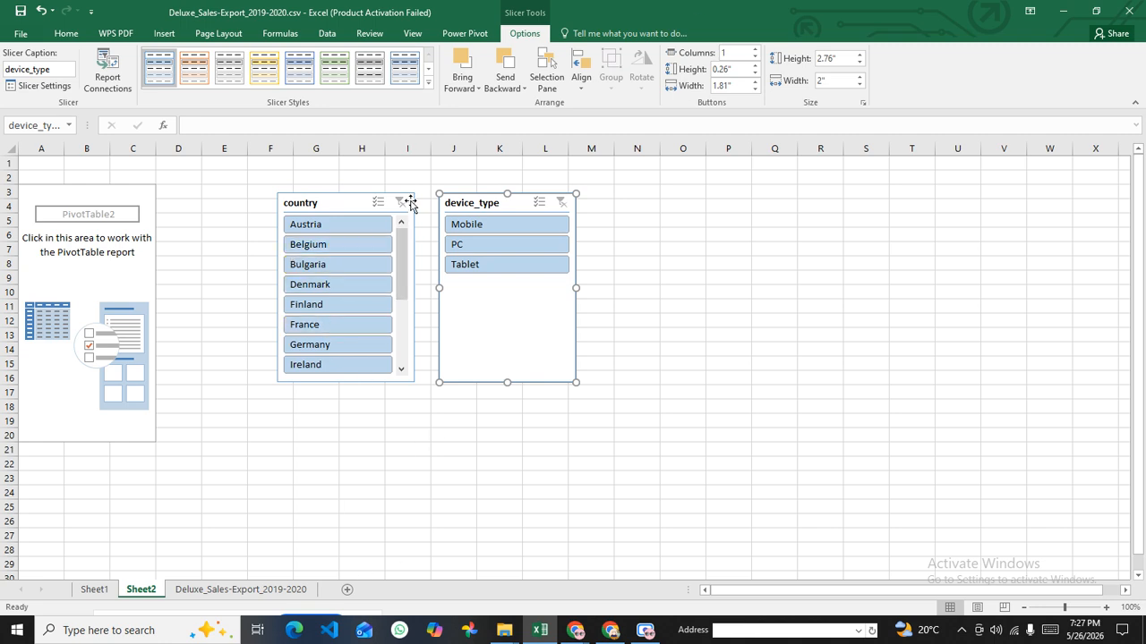
Step: Review which PivotTables the country slicer is connected to in its report connections, keeping the existing selection
{"action": "left_click", "coordinate": [226, 590]}
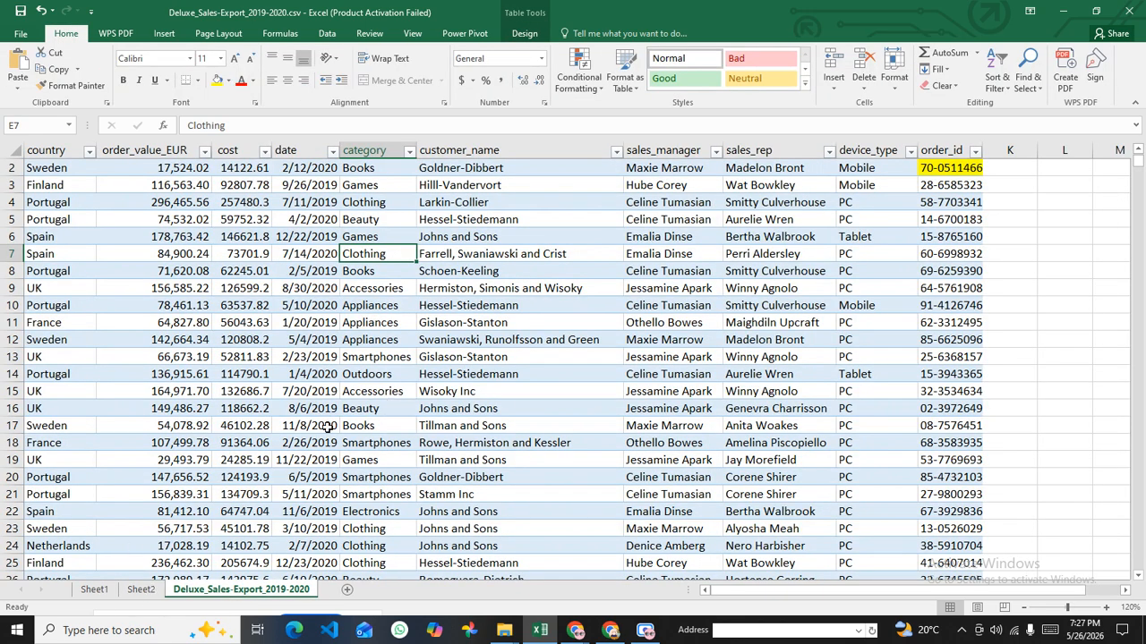
{"action": "left_click", "coordinate": [141, 592]}
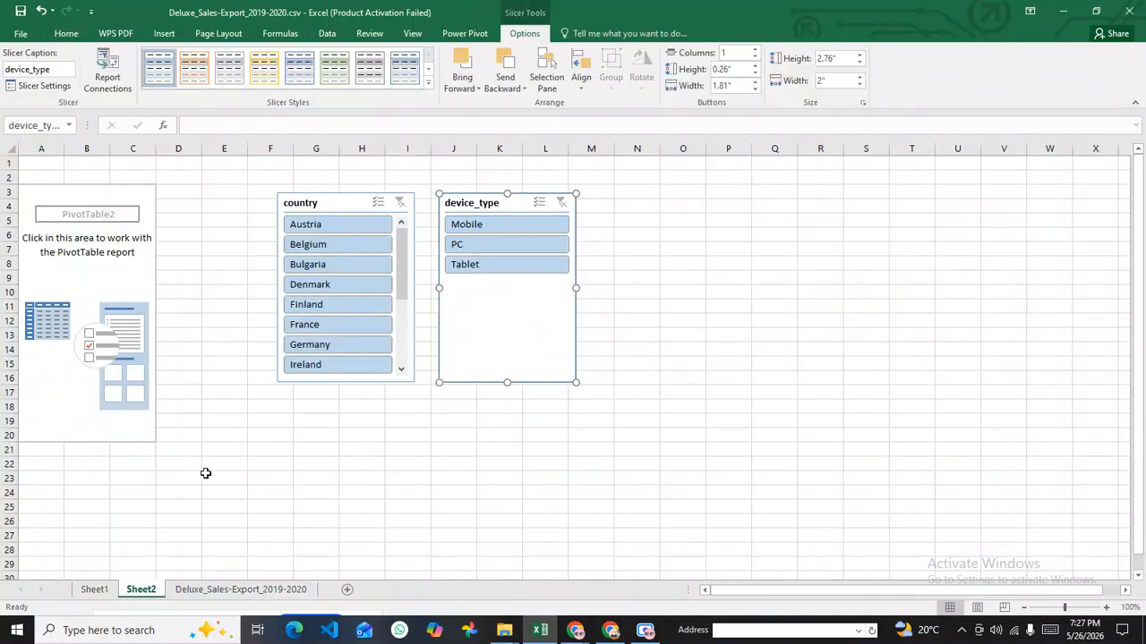
{"action": "right_click", "coordinate": [403, 208]}
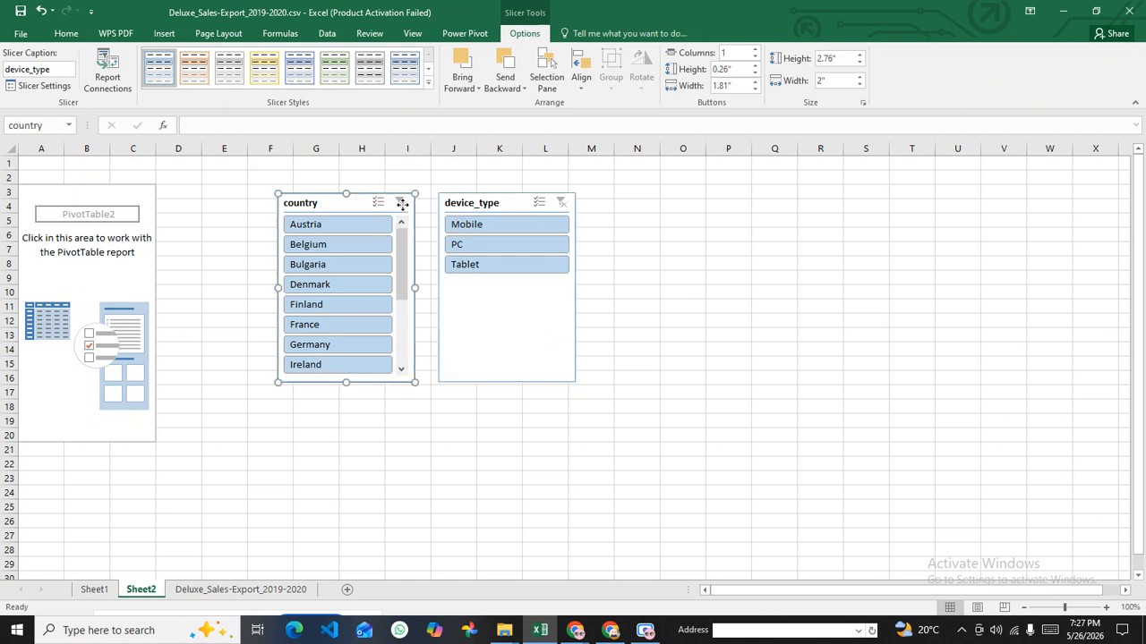
{"action": "left_click", "coordinate": [346, 200]}
{"action": "right_click", "coordinate": [344, 200]}
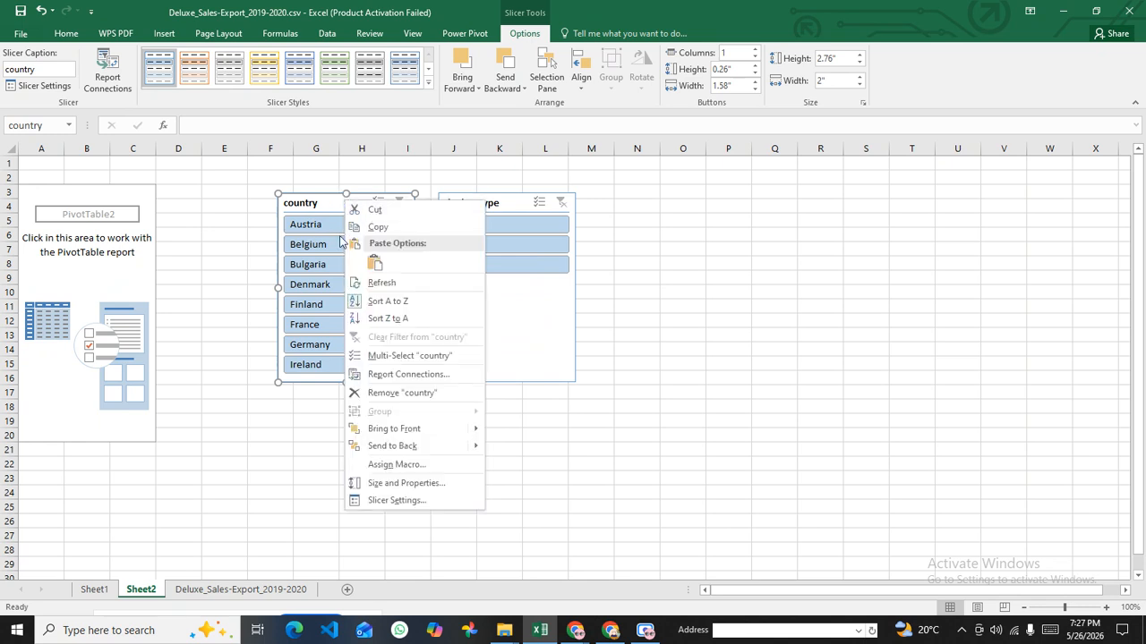
{"action": "left_click", "coordinate": [389, 376]}
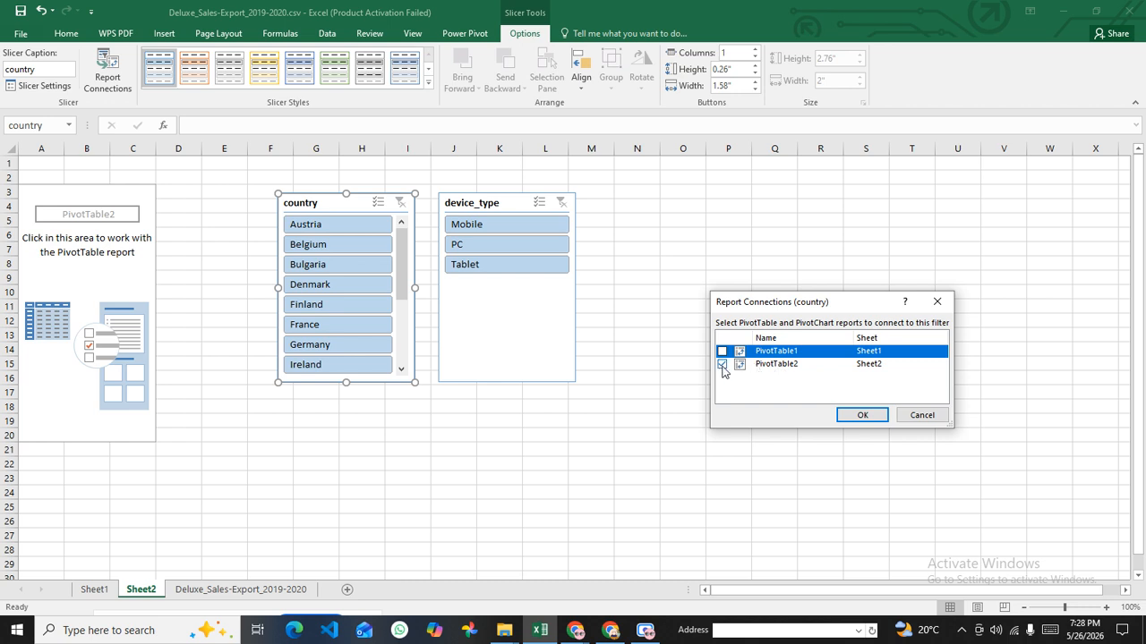
{"action": "left_click", "coordinate": [874, 418]}
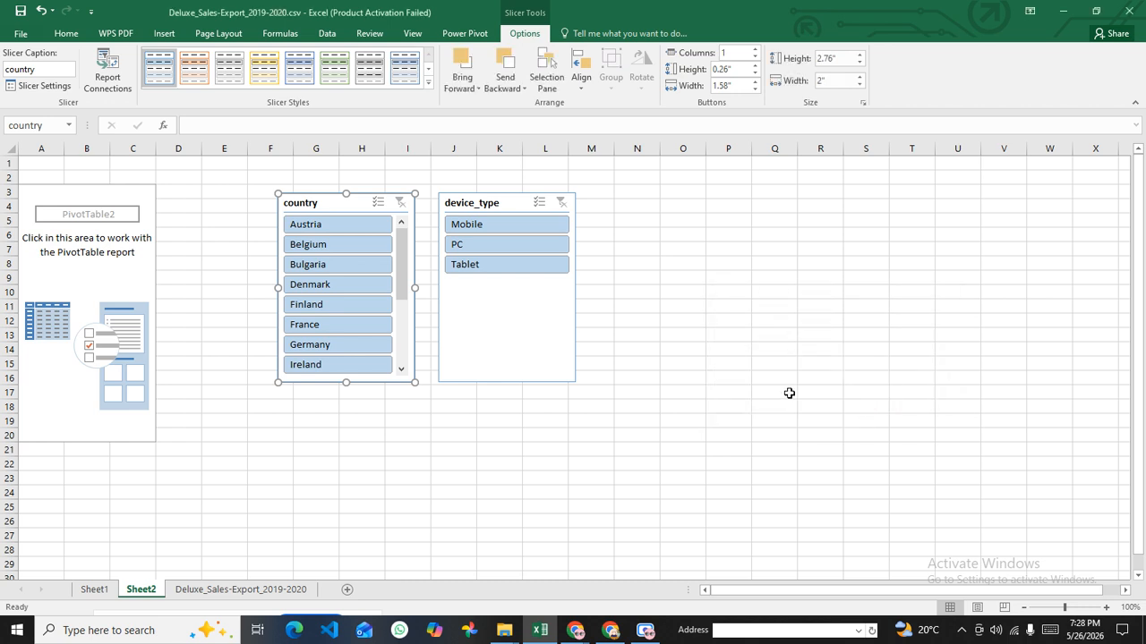
Step: Review which PivotTables the device_type slicer is connected to in its report connections, keeping the existing selection
{"action": "left_click", "coordinate": [504, 205]}
{"action": "right_click", "coordinate": [506, 206]}
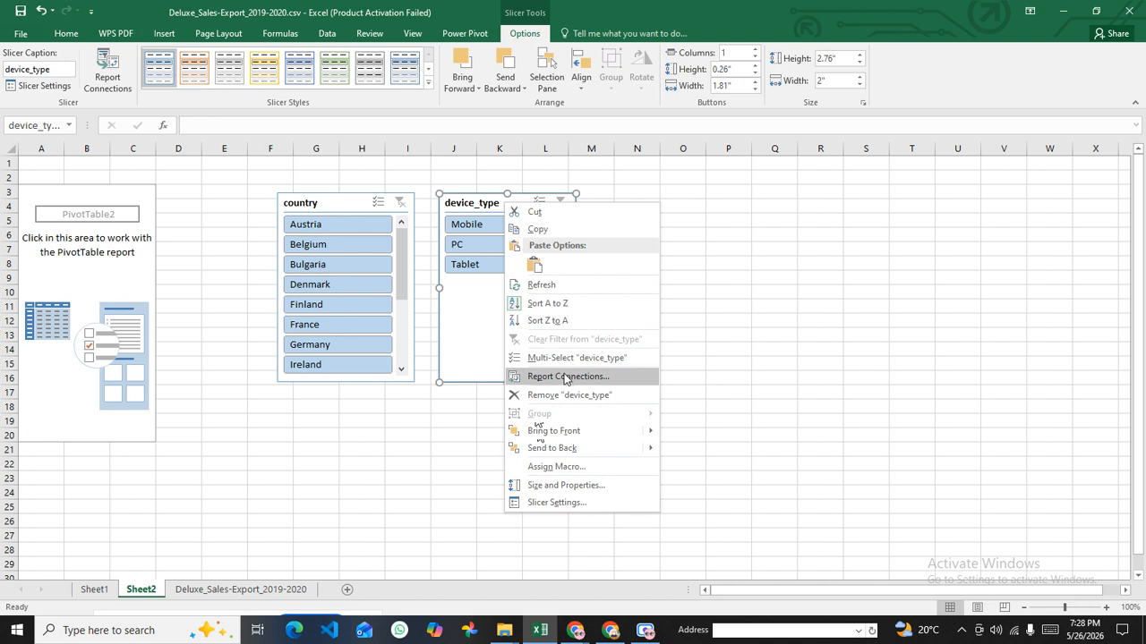
{"action": "left_click", "coordinate": [561, 377]}
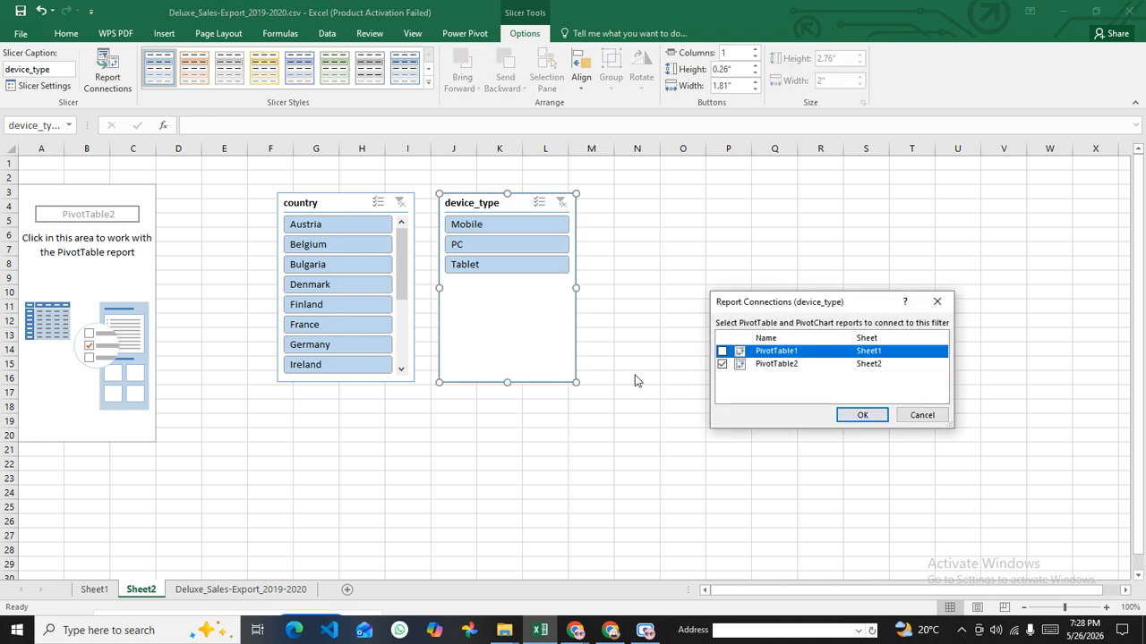
{"action": "left_click", "coordinate": [863, 418]}
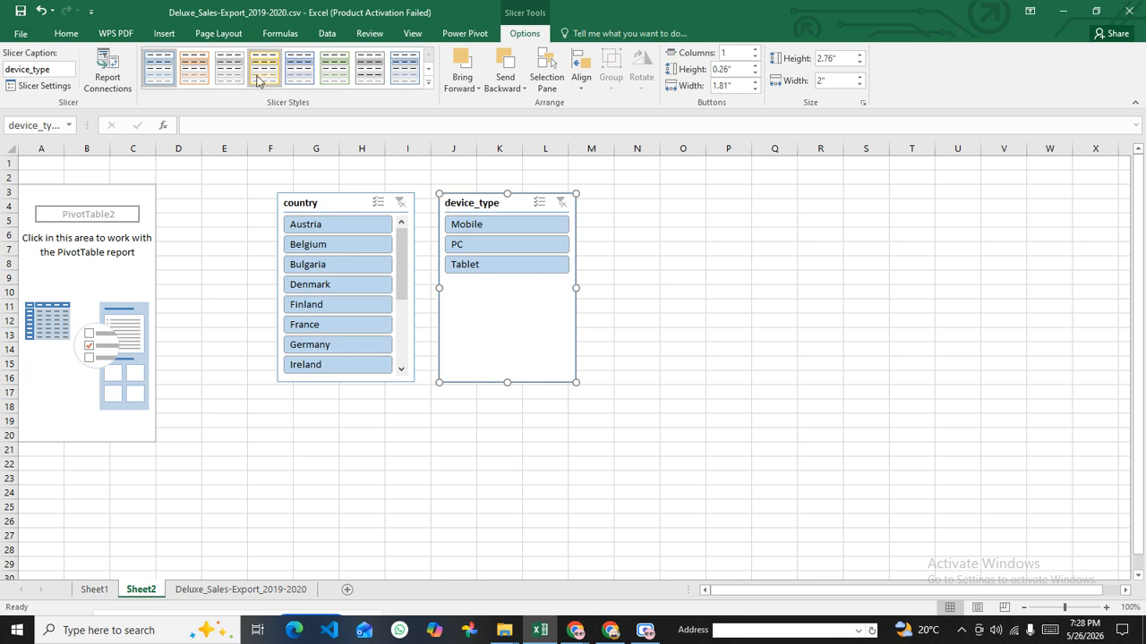
Step: Move the country and device_type slicers closer to PivotTable2, side by side with their upper edges near row 2
{"action": "left_click_drag", "start_coordinate": [324, 202], "coordinate": [232, 184]}
{"action": "left_click_drag", "start_coordinate": [496, 204], "coordinate": [397, 183]}
Step: Check which PivotTable2 fields are offered for a timeline and examine the date column in the Deluxe_Sales-Export_2019-2020 sheet, returning to Sheet2
{"action": "left_click", "coordinate": [163, 35]}
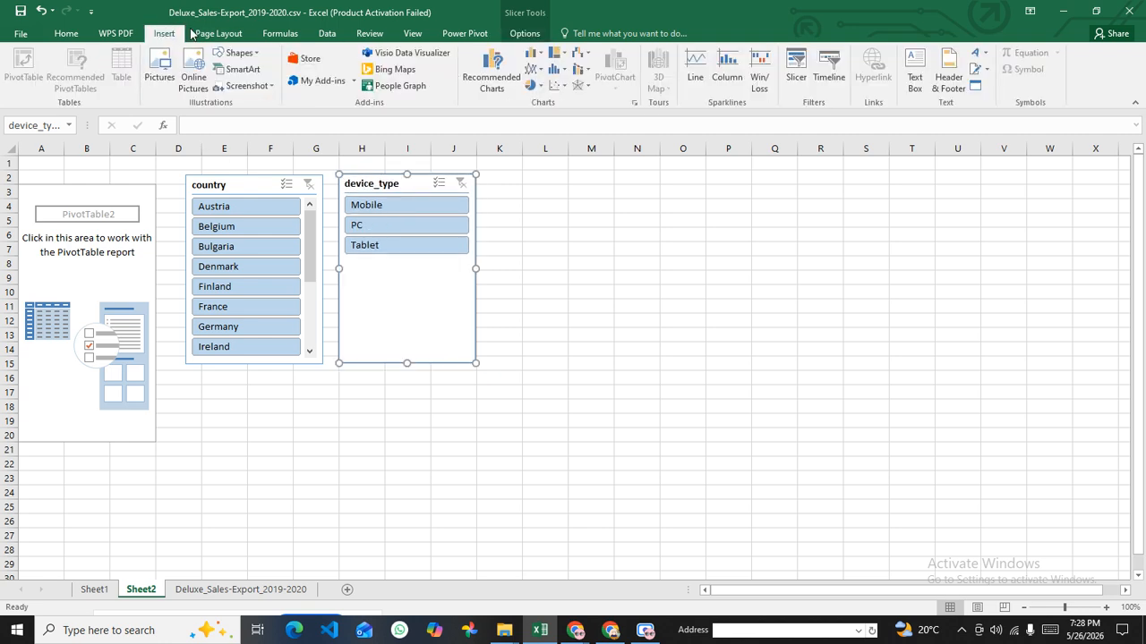
{"action": "left_click", "coordinate": [124, 197]}
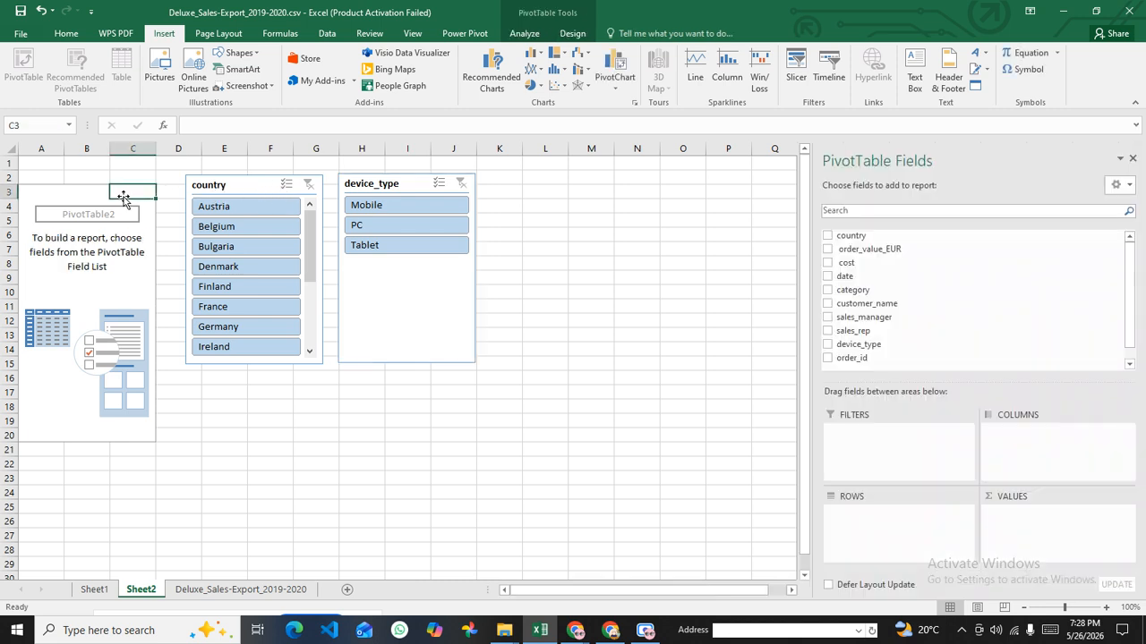
{"action": "left_click", "coordinate": [524, 33]}
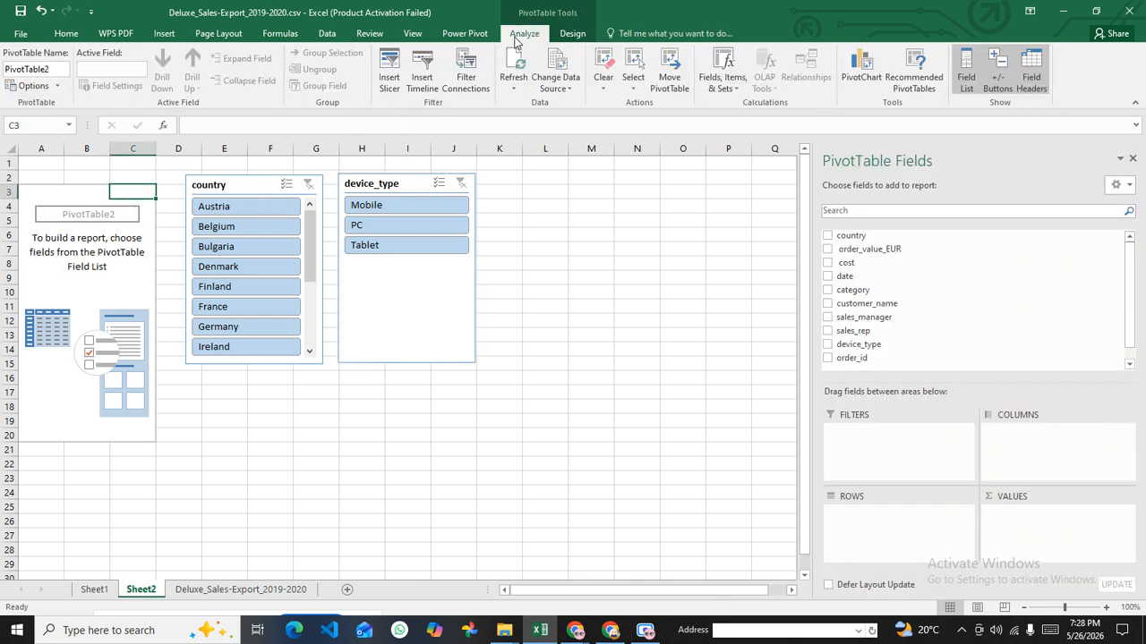
{"action": "left_click", "coordinate": [425, 84]}
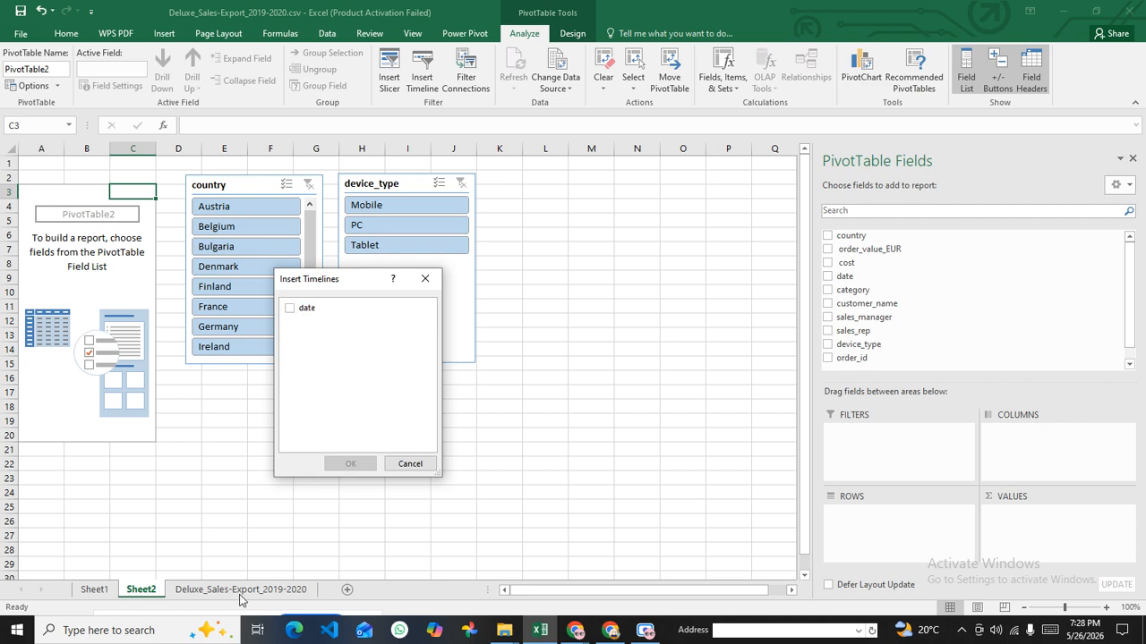
{"action": "left_click", "coordinate": [410, 464]}
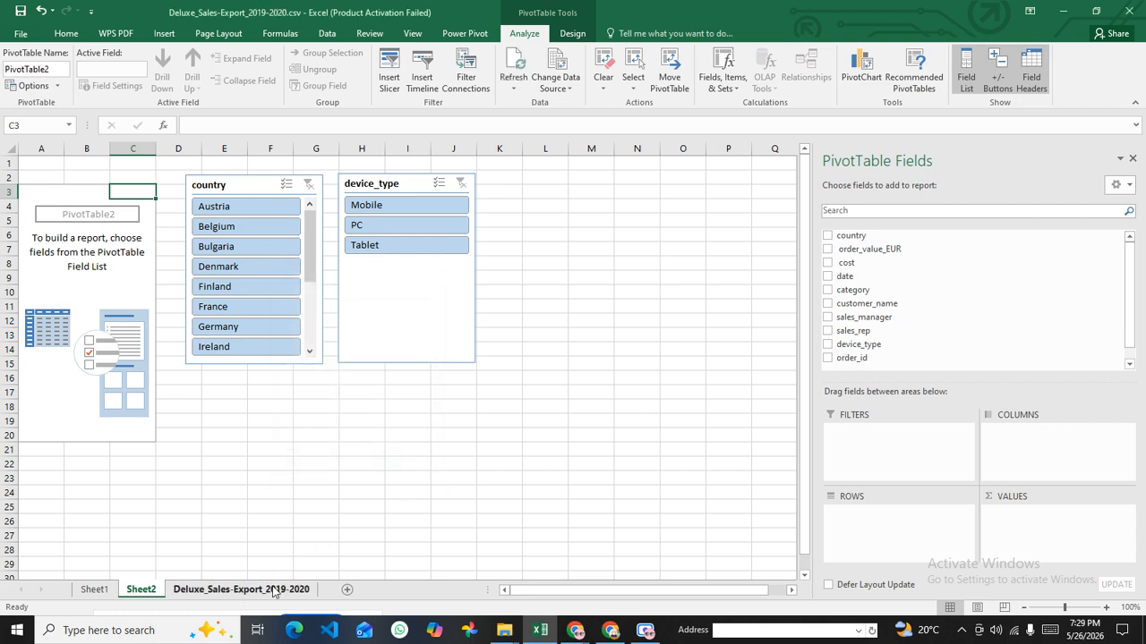
{"action": "left_click", "coordinate": [241, 589]}
{"action": "left_click", "coordinate": [300, 150]}
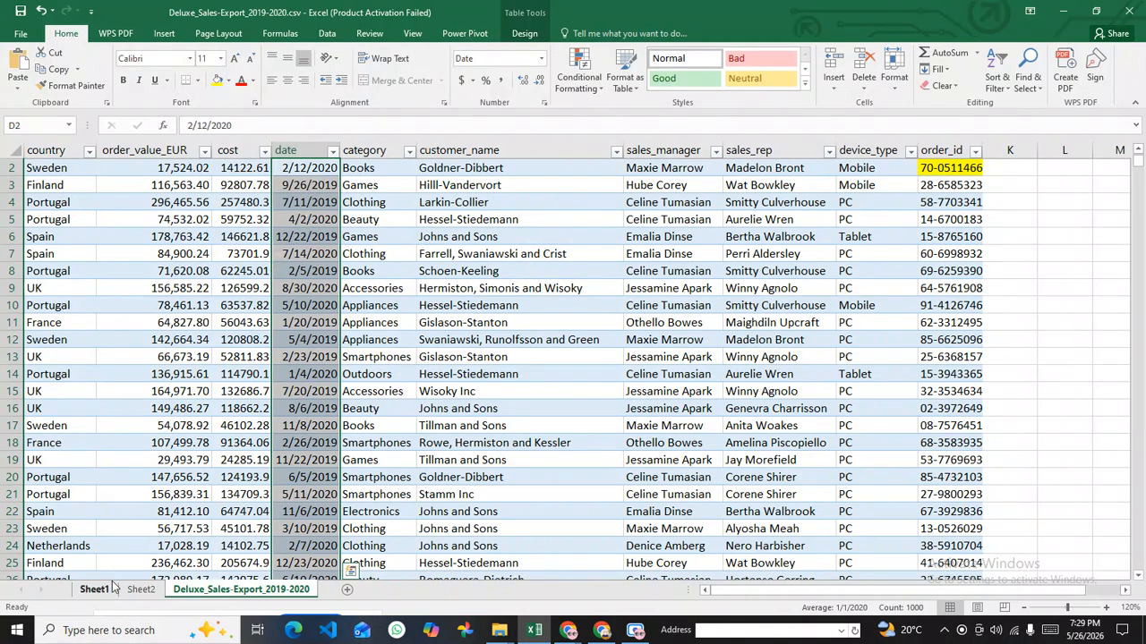
{"action": "left_click", "coordinate": [141, 589]}
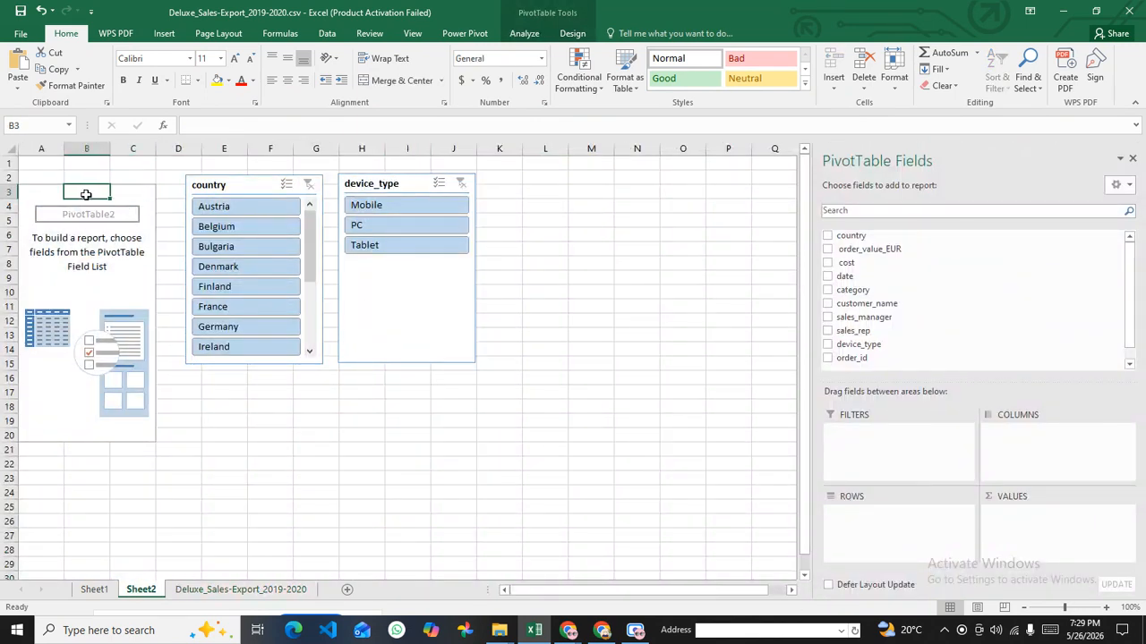
{"action": "left_click", "coordinate": [123, 203]}
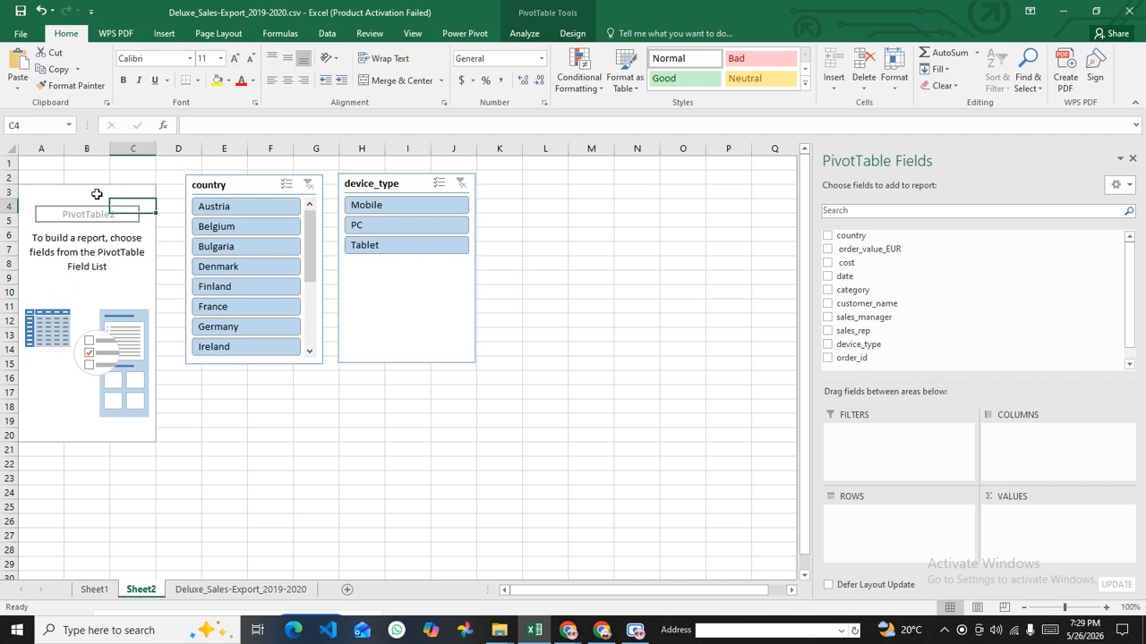
{"action": "left_click", "coordinate": [135, 182]}
{"action": "left_click", "coordinate": [116, 204]}
{"action": "left_click", "coordinate": [99, 195]}
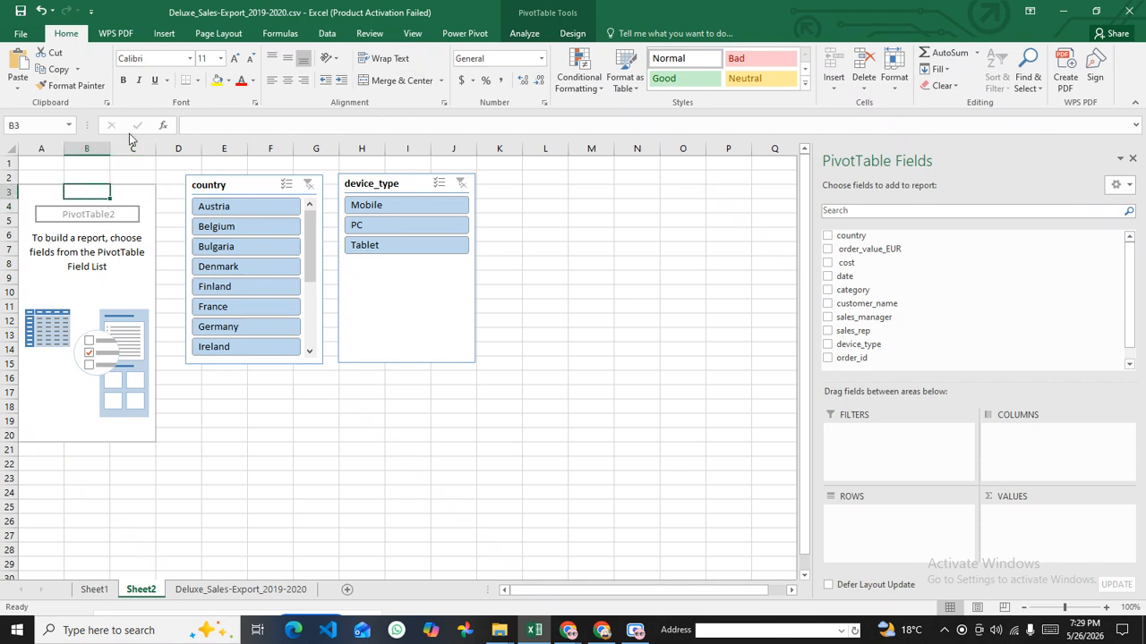
{"action": "left_click", "coordinate": [47, 194]}
{"action": "left_click", "coordinate": [90, 194]}
Step: Insert a timeline for the date field of PivotTable2 and place it below the country slicer, near row 17
{"action": "left_click", "coordinate": [142, 192]}
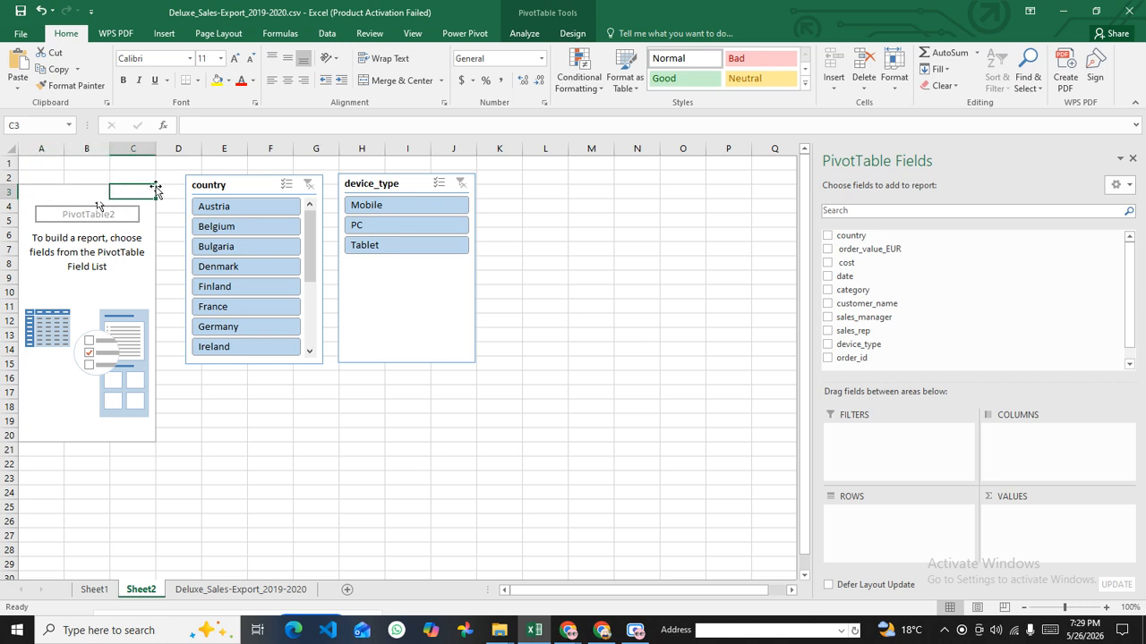
{"action": "left_click", "coordinate": [525, 33]}
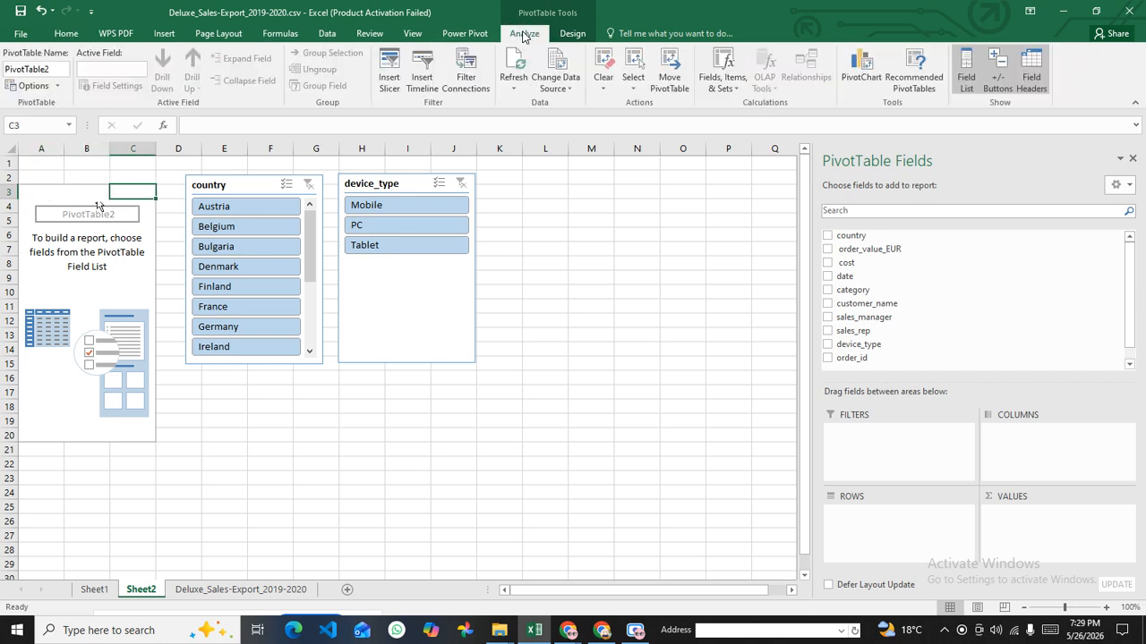
{"action": "left_click", "coordinate": [422, 82]}
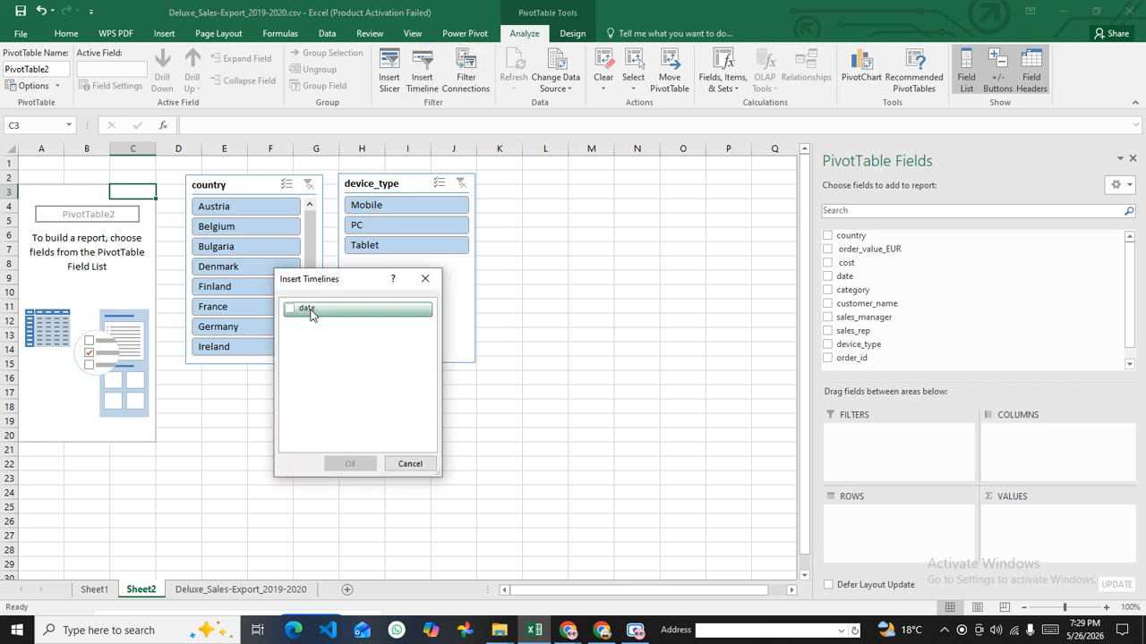
{"action": "left_click", "coordinate": [308, 310]}
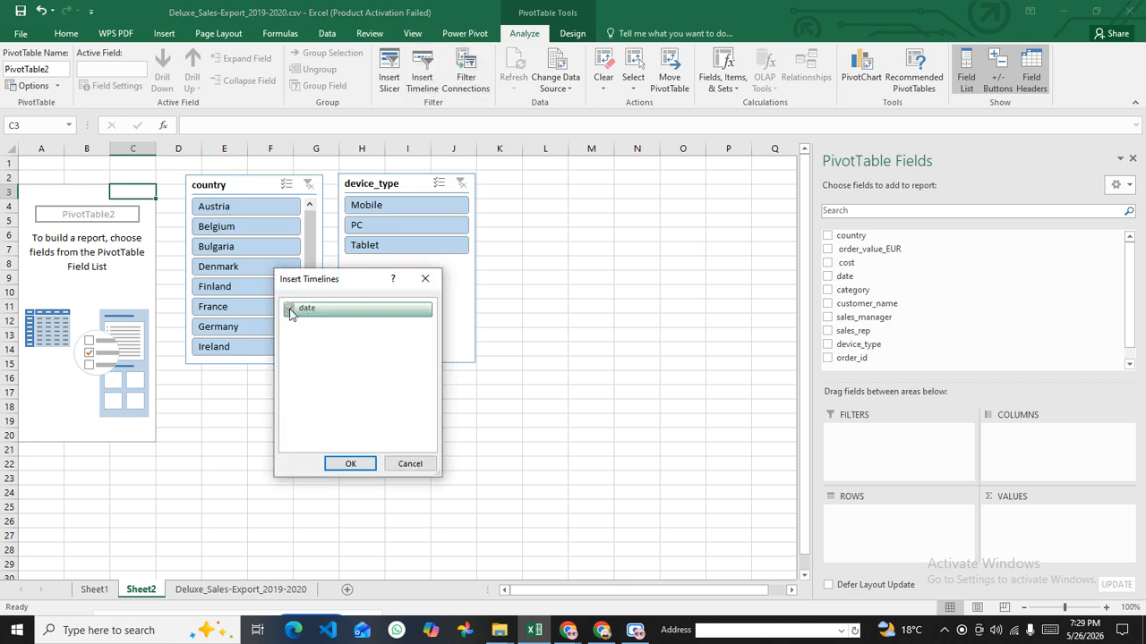
{"action": "left_click", "coordinate": [351, 466]}
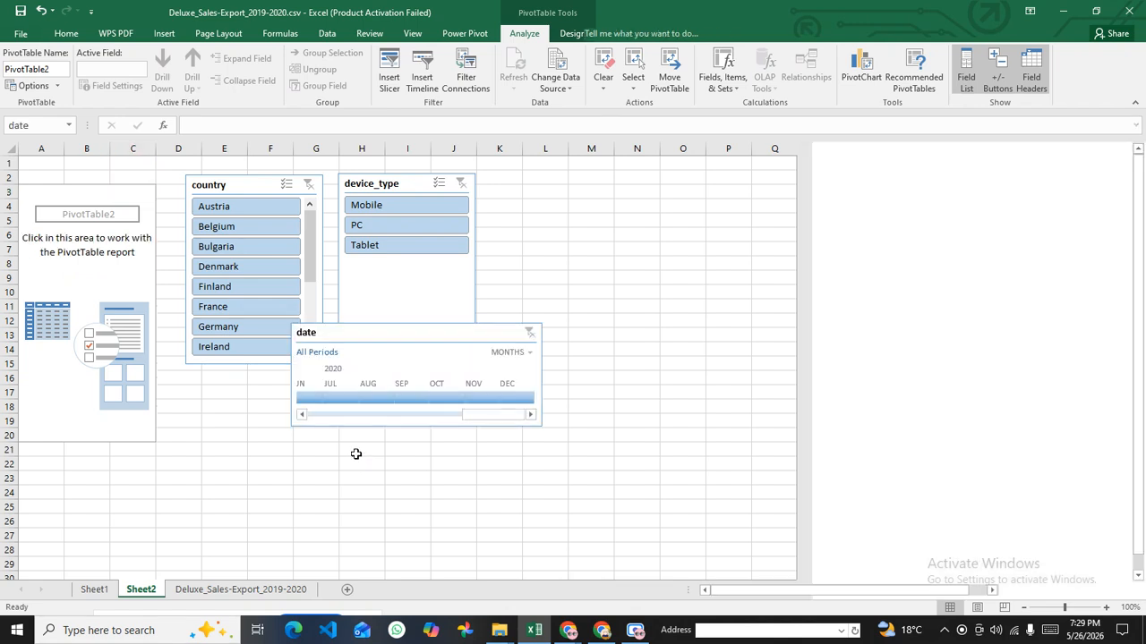
{"action": "left_click_drag", "start_coordinate": [383, 334], "coordinate": [286, 392]}
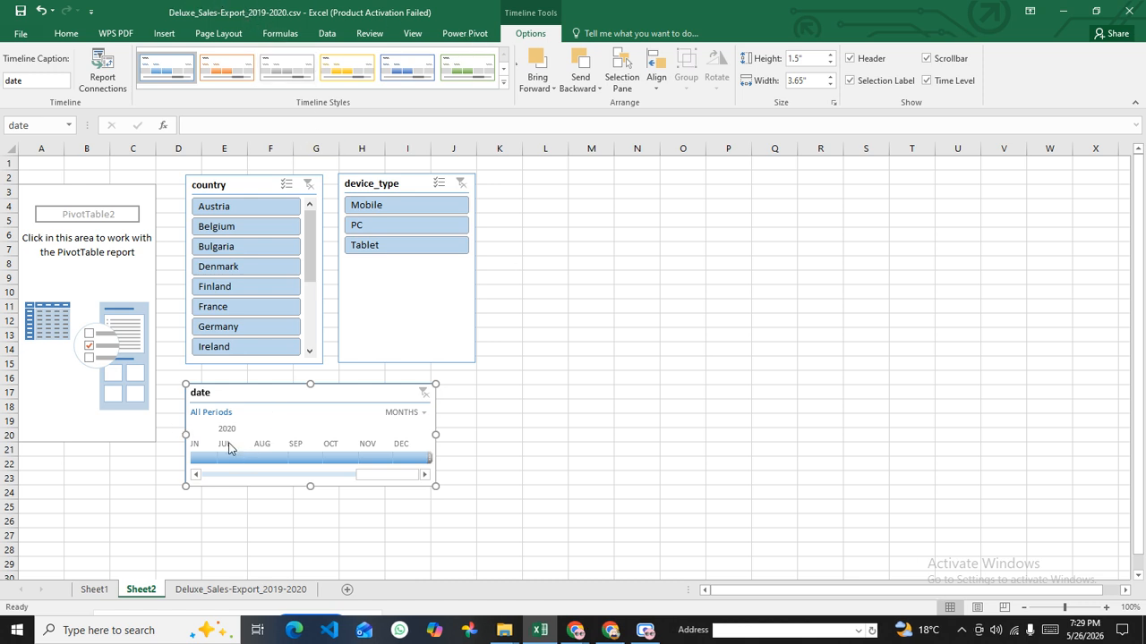
Step: Try out month selections on the date timeline across the second half of 2020, ending with December 2020 alone
{"action": "left_click", "coordinate": [227, 457]}
{"action": "left_click", "coordinate": [268, 461]}
{"action": "left_click_drag", "start_coordinate": [274, 466], "coordinate": [342, 460]}
{"action": "left_click", "coordinate": [218, 460]}
{"action": "left_click", "coordinate": [409, 459]}
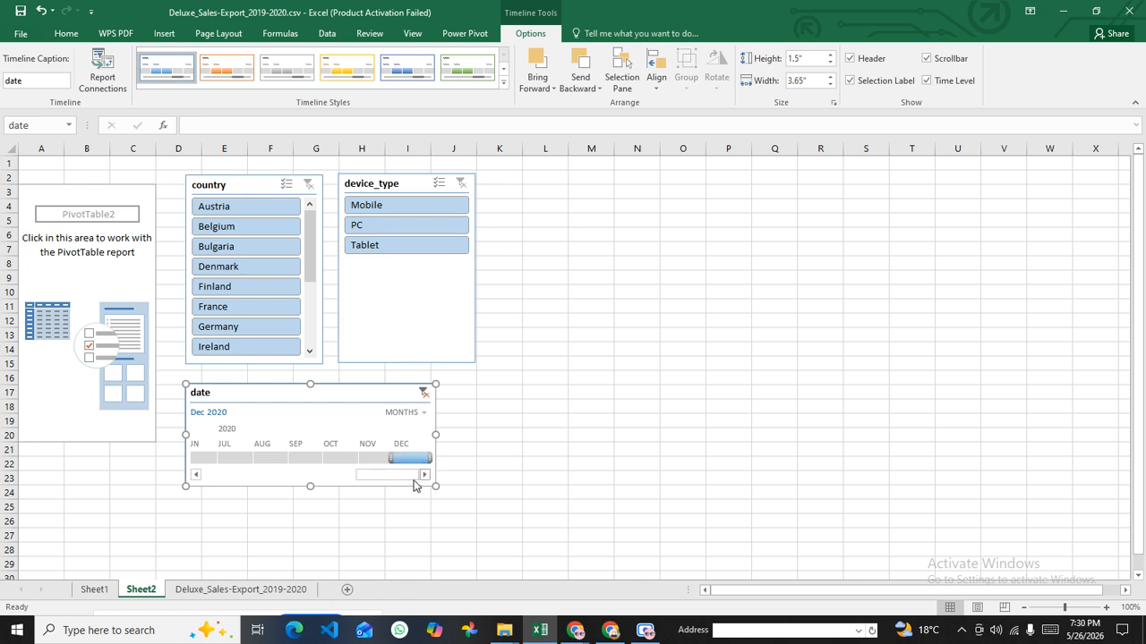
Step: Filter the date timeline to July 2020, and after that to January 2020
{"action": "left_click_drag", "start_coordinate": [407, 459], "coordinate": [228, 461]}
{"action": "left_click", "coordinate": [196, 476]}
{"action": "left_click", "coordinate": [196, 475]}
{"action": "left_click", "coordinate": [196, 475]}
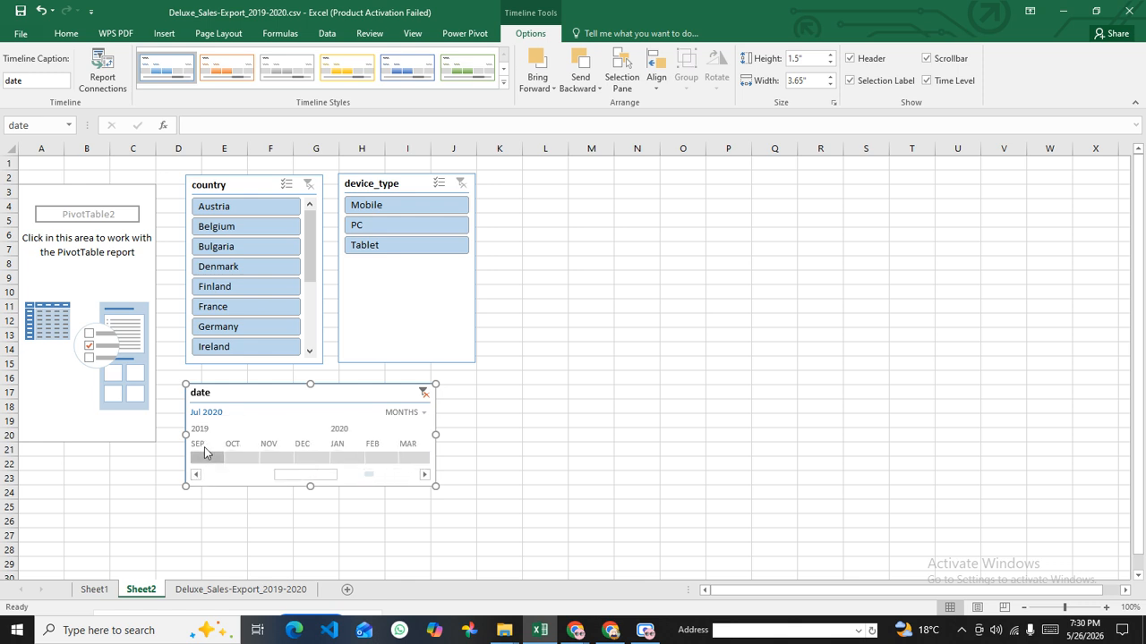
{"action": "left_click", "coordinate": [206, 458]}
{"action": "left_click_drag", "start_coordinate": [241, 461], "coordinate": [337, 463]}
{"action": "left_click", "coordinate": [345, 463]}
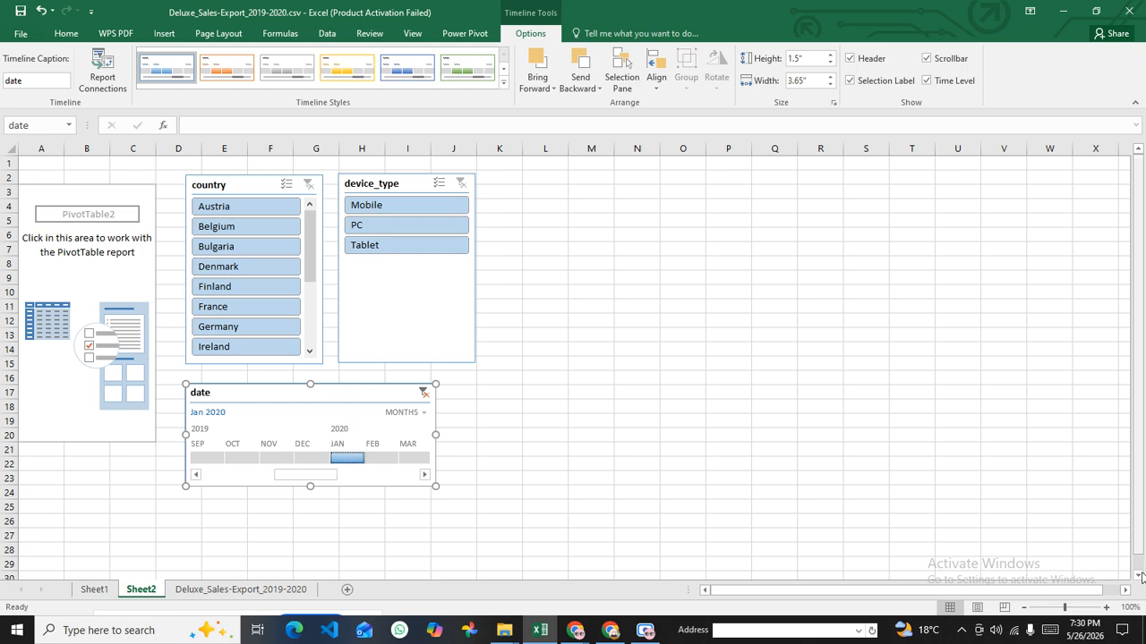
Step: Filter the date timeline to its first month, January 2019, and after that to its last month, December 2020
{"action": "left_click", "coordinate": [1107, 608]}
{"action": "left_click", "coordinate": [1106, 607]}
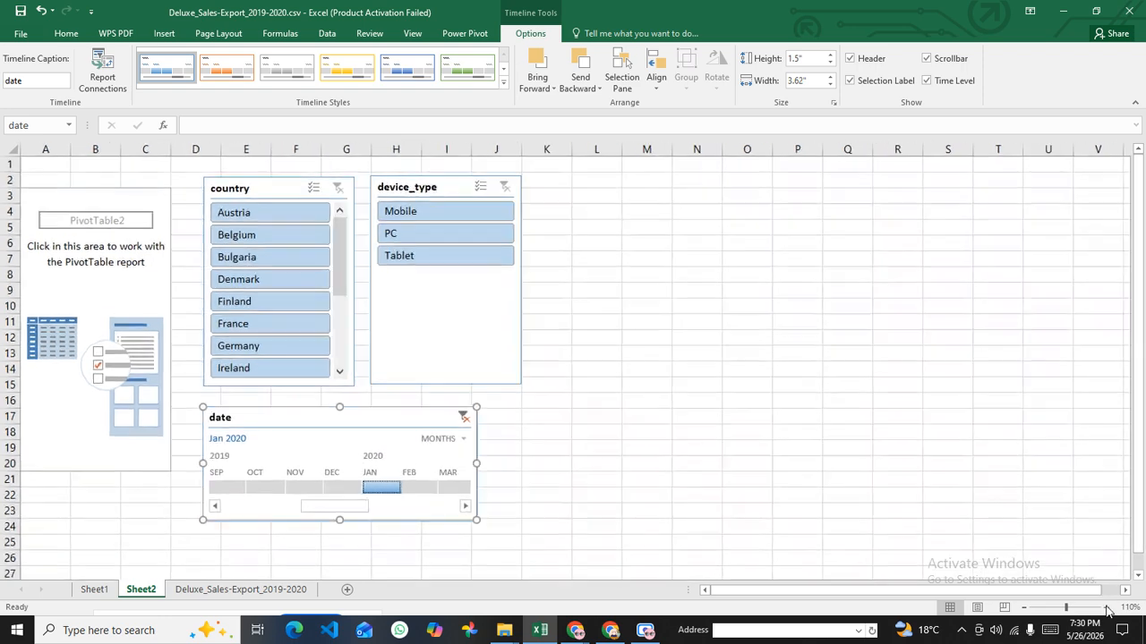
{"action": "scroll", "coordinate": [593, 450], "scroll_direction": "down", "scroll_amount": 2}
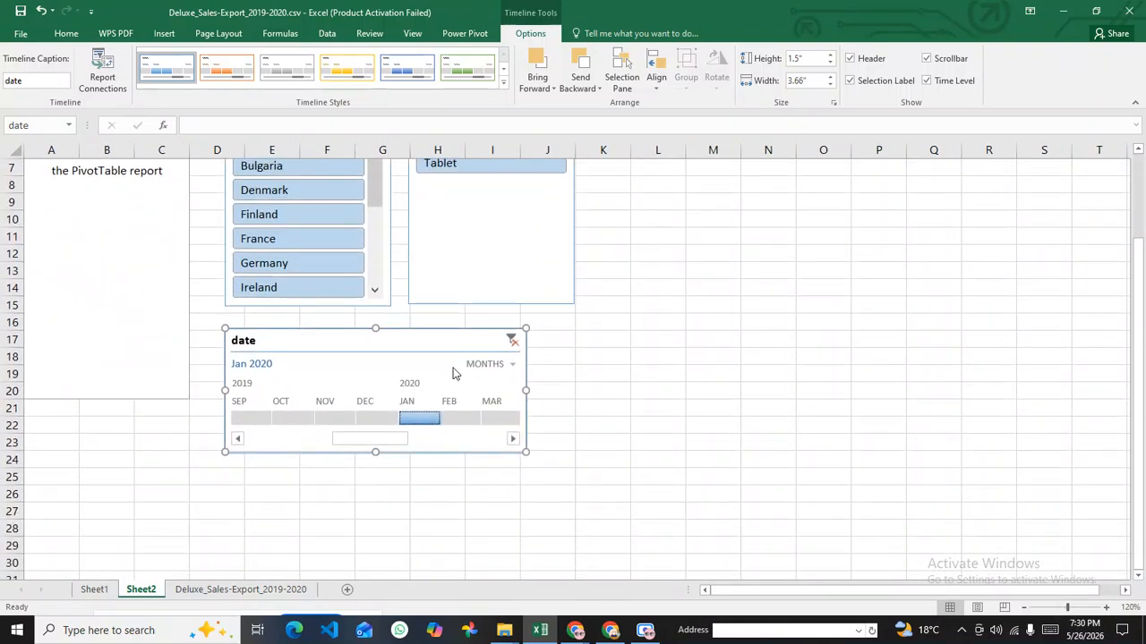
{"action": "left_click_drag", "start_coordinate": [340, 439], "coordinate": [255, 439]}
{"action": "left_click", "coordinate": [244, 417]}
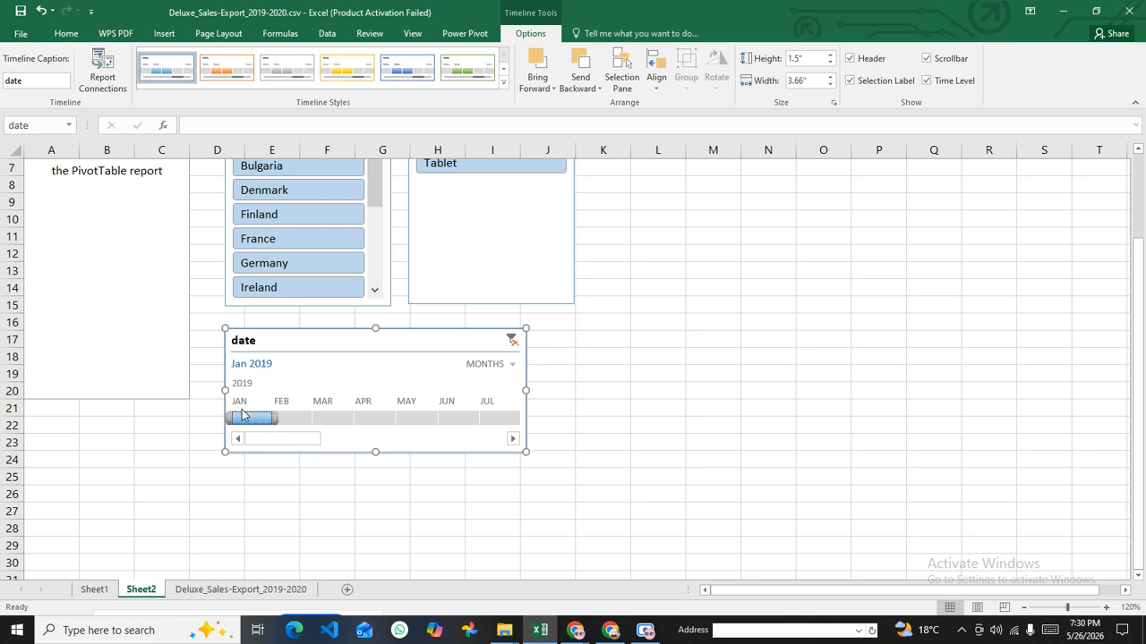
{"action": "left_click_drag", "start_coordinate": [264, 446], "coordinate": [474, 448]}
{"action": "left_click", "coordinate": [501, 420]}
{"action": "left_click_drag", "start_coordinate": [471, 440], "coordinate": [273, 443]}
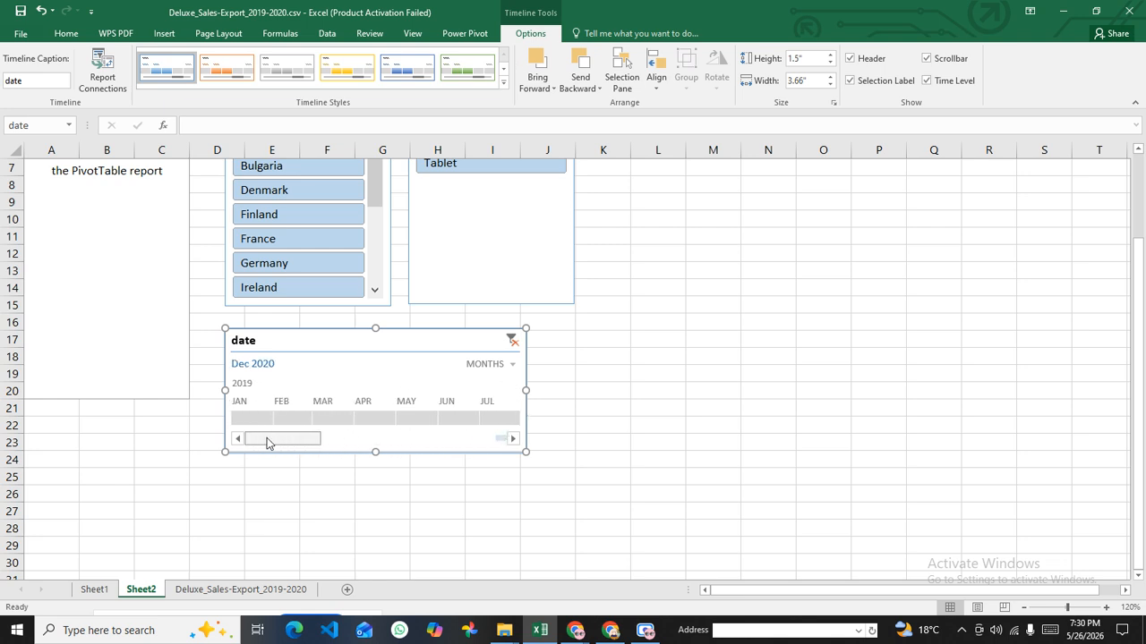
Step: Switch the date timeline's time level to days and filter it to December 15–19, 2020
{"action": "left_click", "coordinate": [512, 364]}
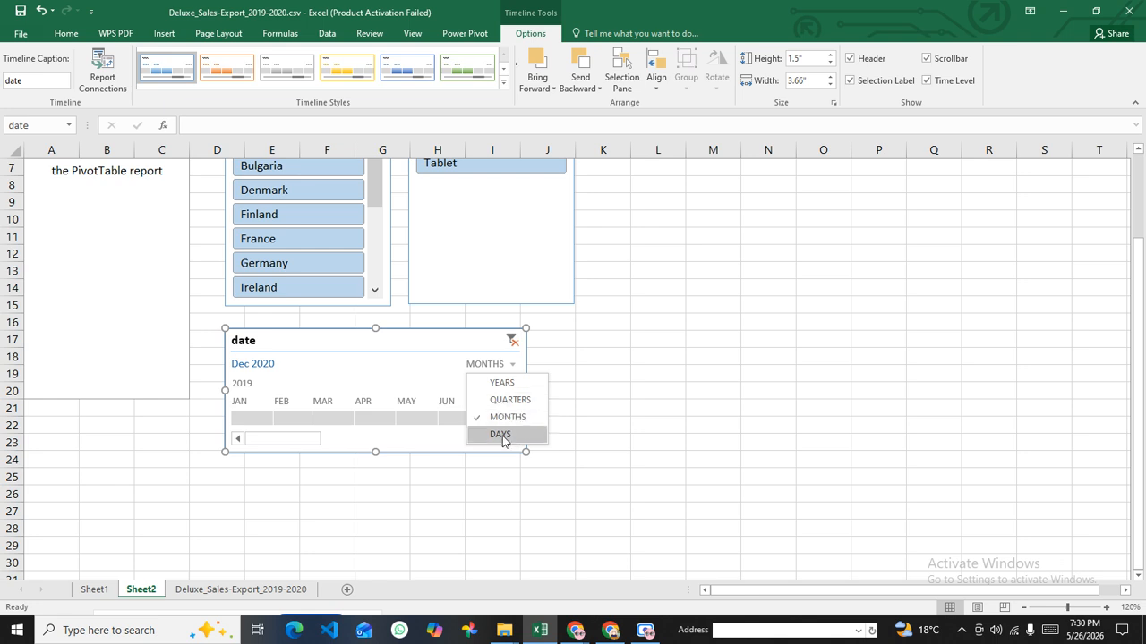
{"action": "left_click", "coordinate": [501, 435]}
{"action": "left_click_drag", "start_coordinate": [452, 418], "coordinate": [333, 419]}
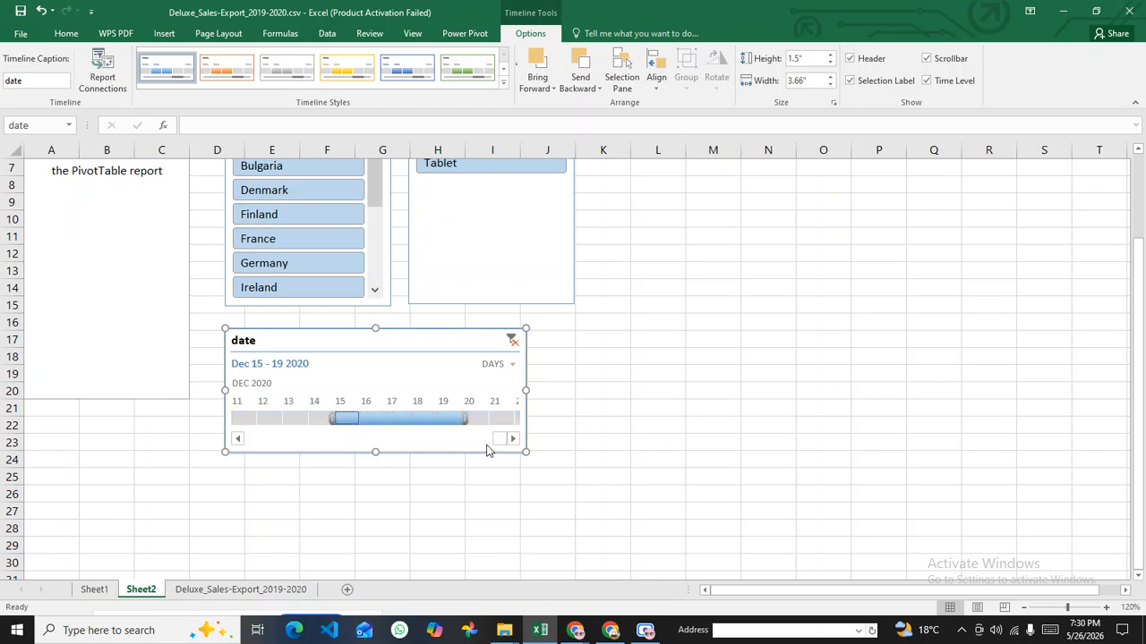
{"action": "mouse_move", "coordinate": [498, 438]}
{"action": "left_mouse_down"}
{"action": "mouse_move", "coordinate": [249, 444]}
{"action": "mouse_move", "coordinate": [494, 445]}
{"action": "left_mouse_up"}
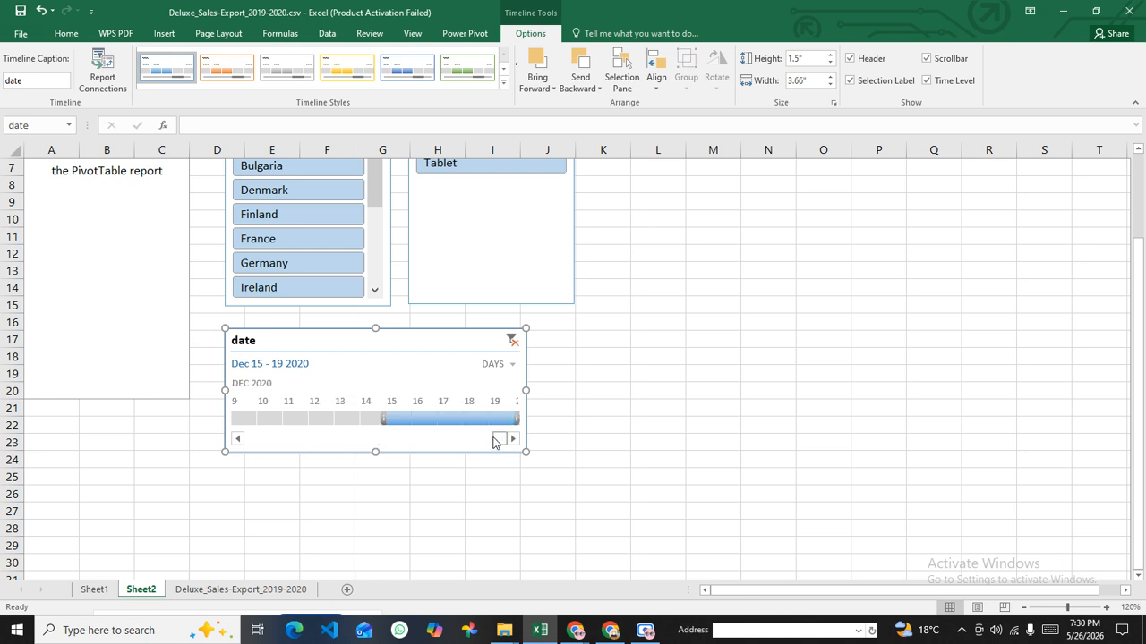
Step: Show the date timeline by quarters, and after that set its time level back to months
{"action": "left_click", "coordinate": [512, 365]}
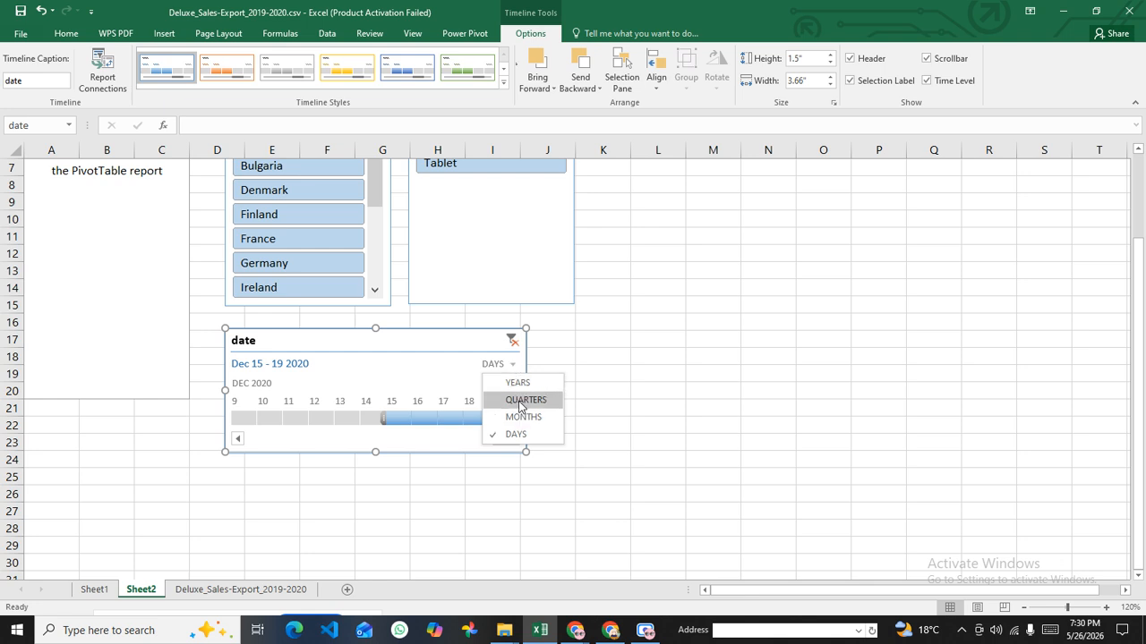
{"action": "left_click", "coordinate": [522, 403]}
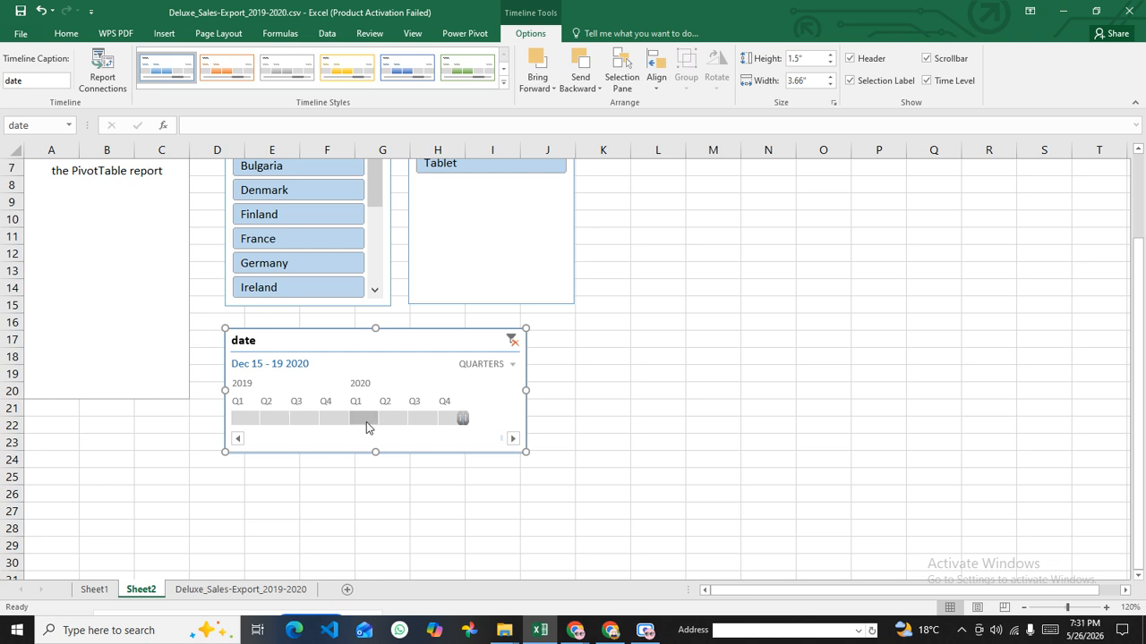
{"action": "left_click", "coordinate": [513, 367]}
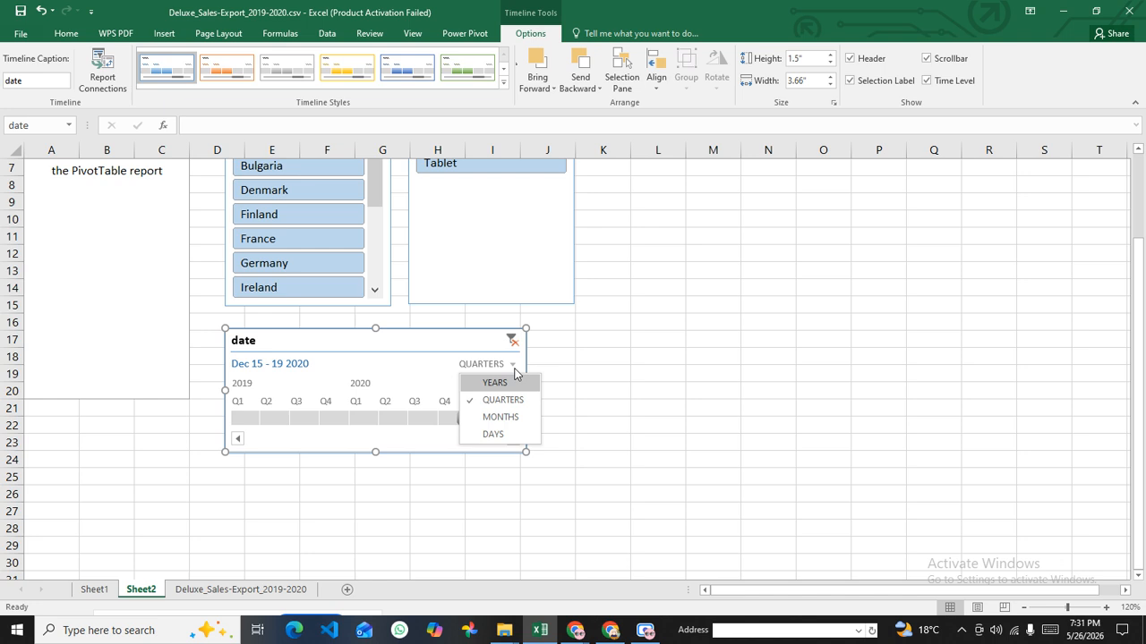
{"action": "left_click", "coordinate": [492, 417]}
{"action": "left_click_drag", "start_coordinate": [459, 446], "coordinate": [402, 443]}
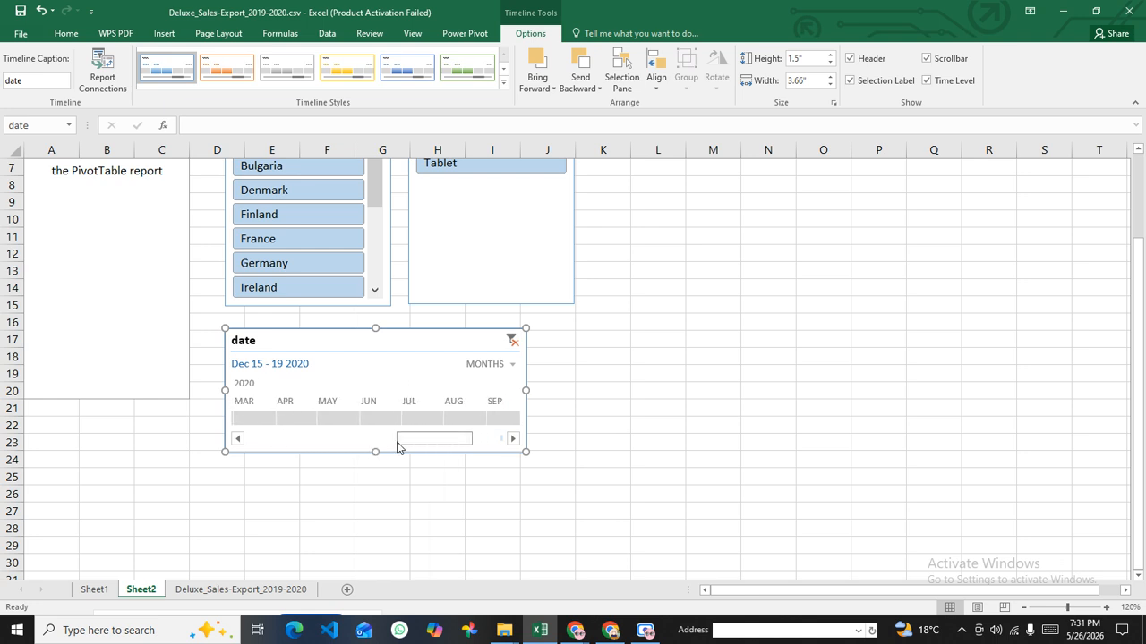
Step: Review which PivotTables the date timeline is connected to in its report connections, keeping the existing selection
{"action": "right_click", "coordinate": [405, 342]}
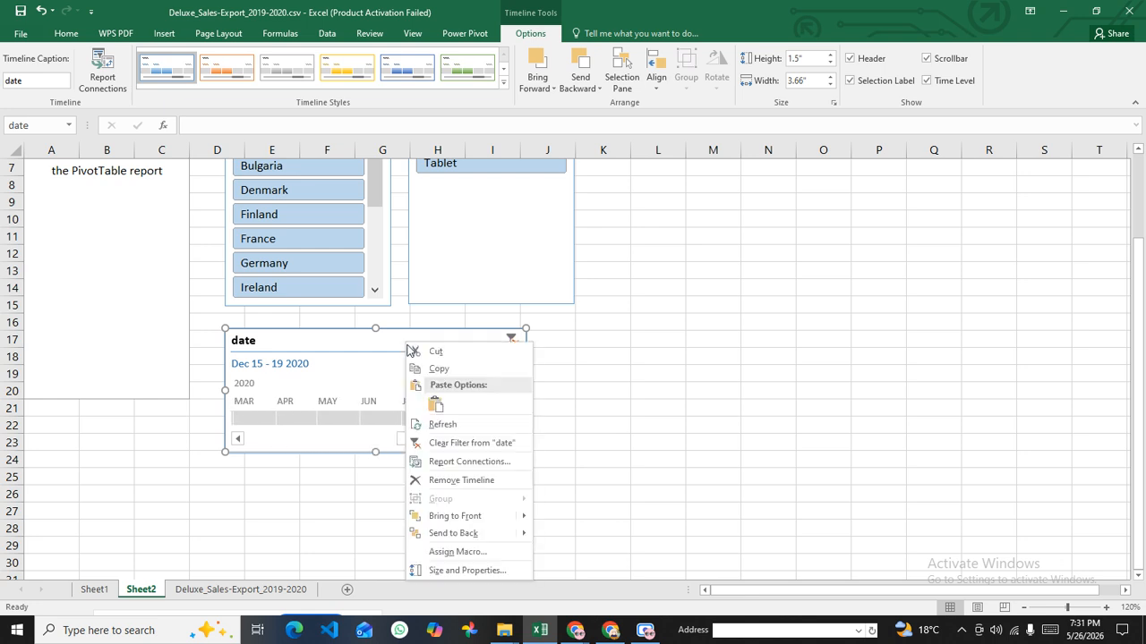
{"action": "left_click", "coordinate": [445, 464]}
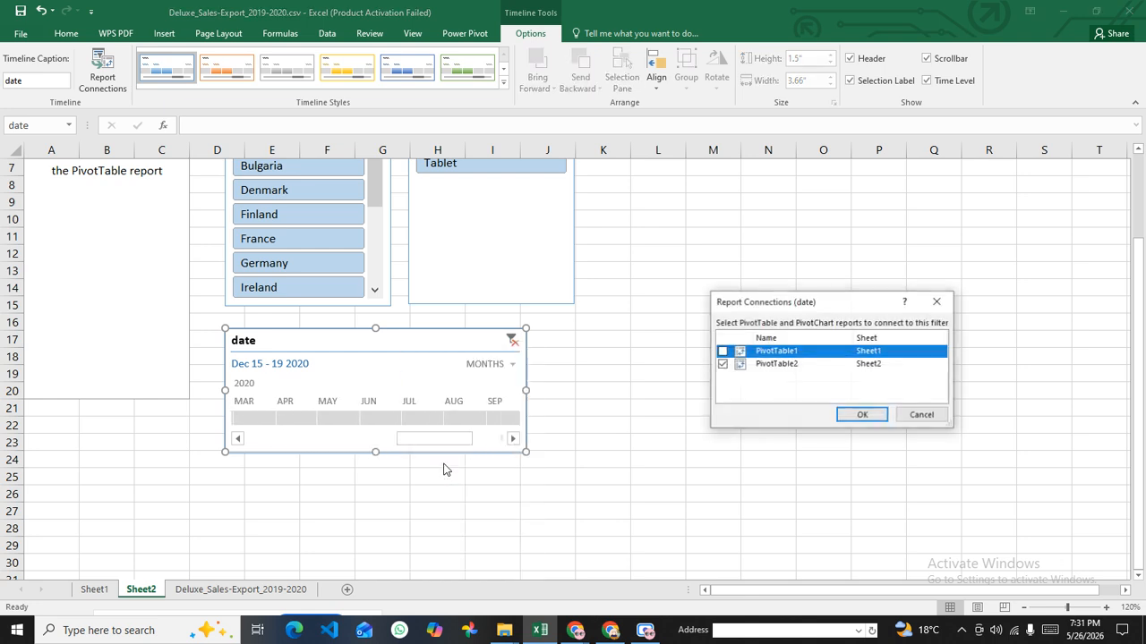
{"action": "left_click", "coordinate": [864, 416]}
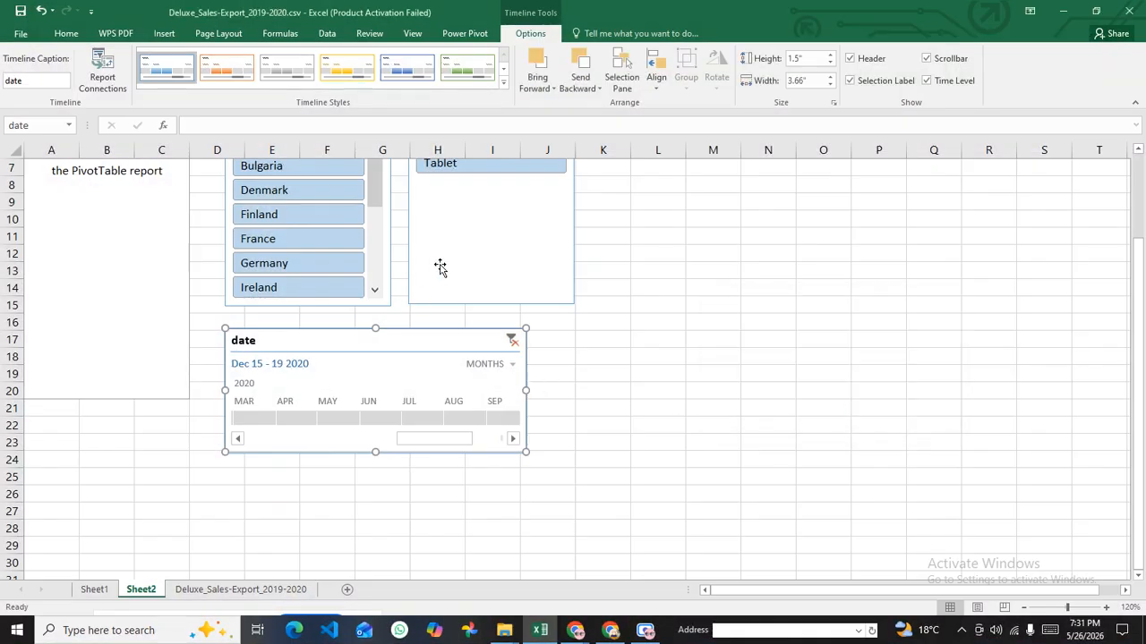
Step: Clear the date timeline's filter, and filter the country slicer to Austria before clearing it as well
{"action": "scroll", "coordinate": [438, 266], "scroll_direction": "up", "scroll_amount": 2}
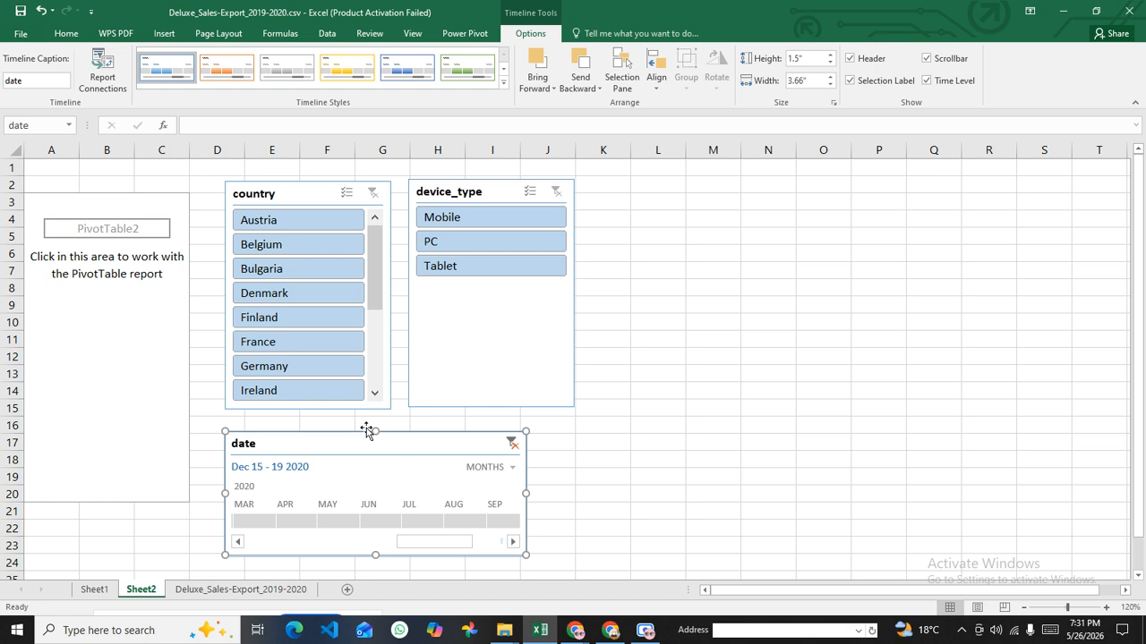
{"action": "left_click", "coordinate": [512, 444]}
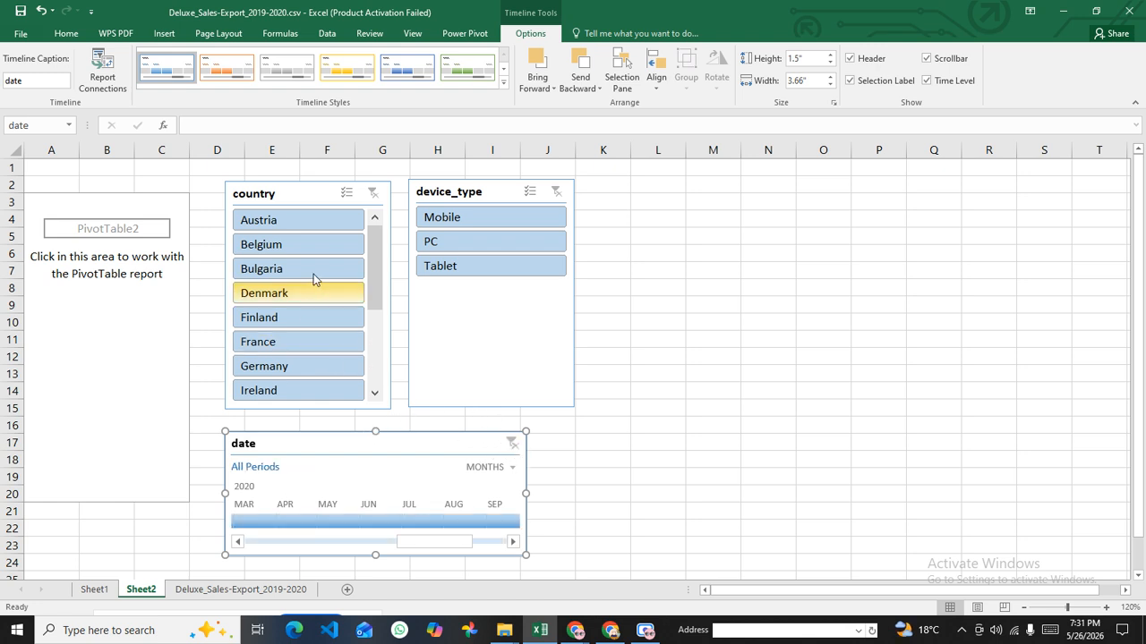
{"action": "left_click", "coordinate": [320, 227]}
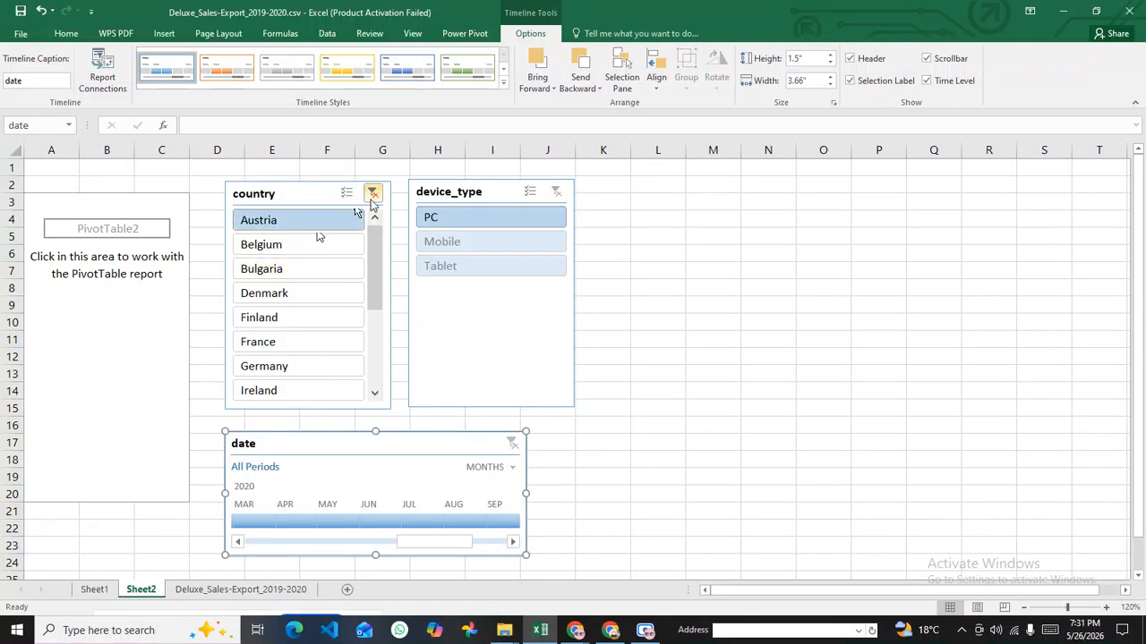
{"action": "left_click", "coordinate": [372, 193]}
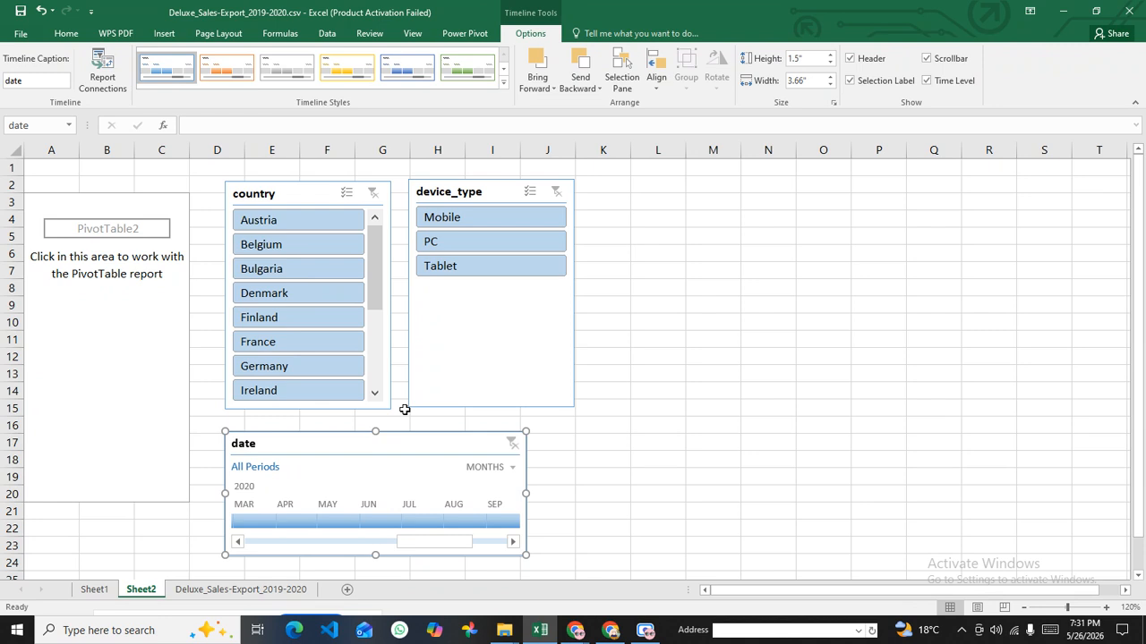
Step: Check the participants in the Google Meet call and return to the Excel workbook
{"action": "mouse_move", "coordinate": [575, 631]}
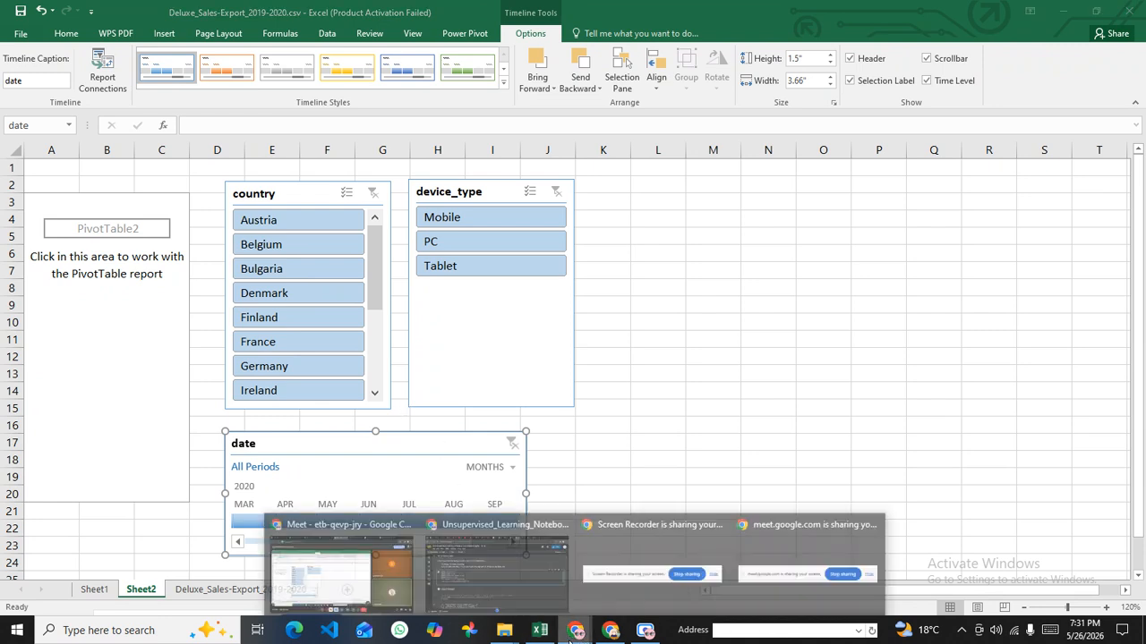
{"action": "left_click", "coordinate": [381, 586]}
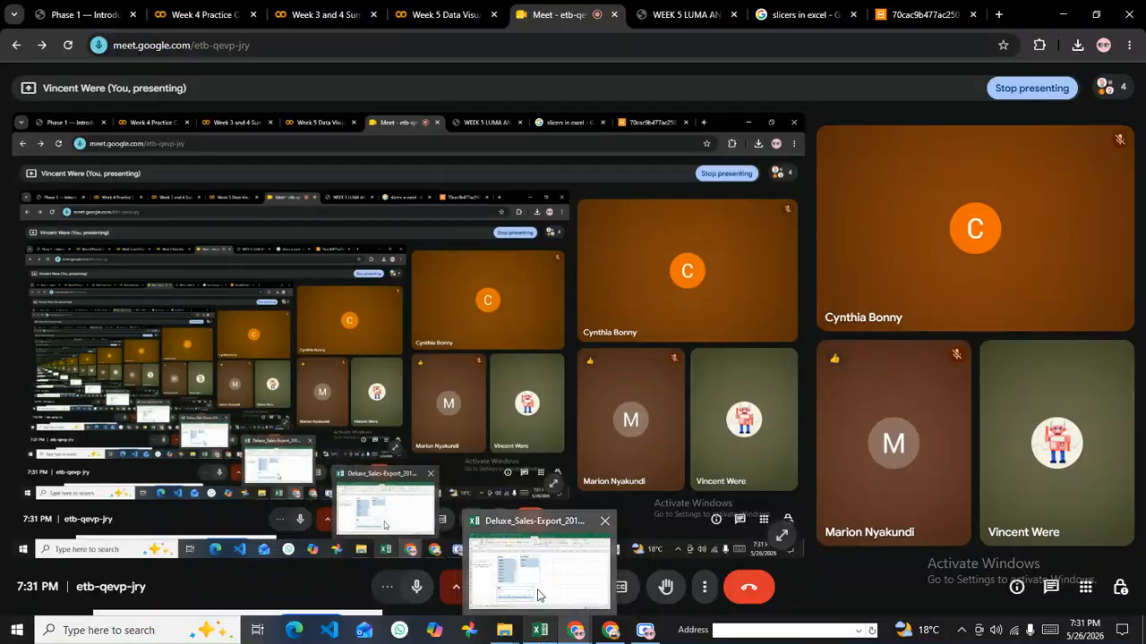
{"action": "left_click", "coordinate": [538, 586]}
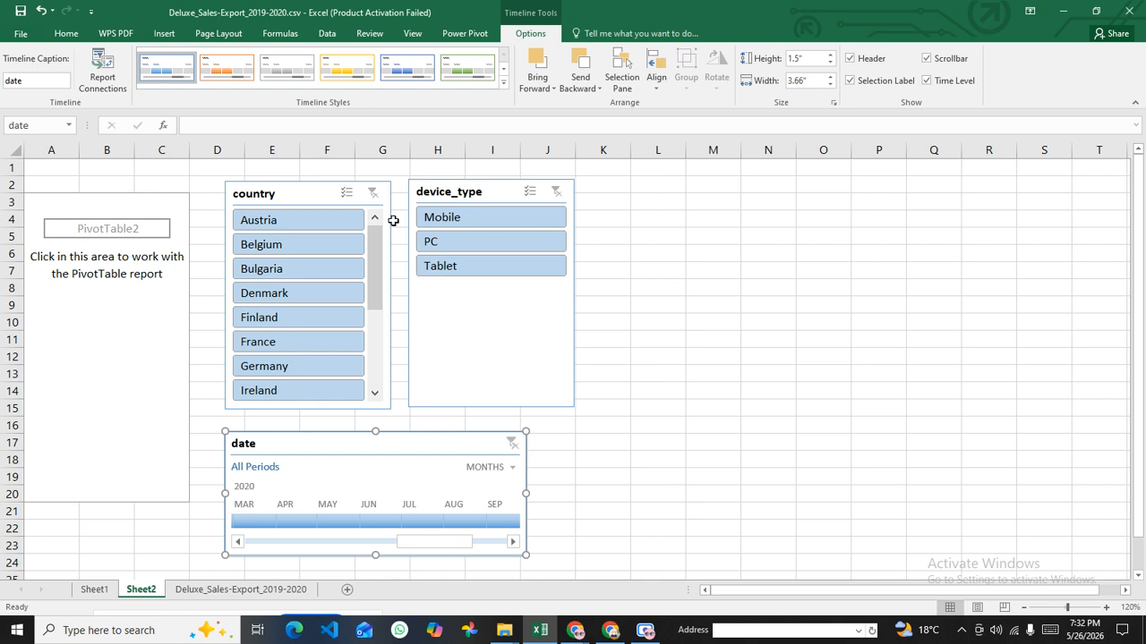
Step: Filter the country slicer to Austria, Belgium, Bulgaria, Denmark and France in turn, clear it, and repeat with Austria
{"action": "left_click", "coordinate": [303, 223]}
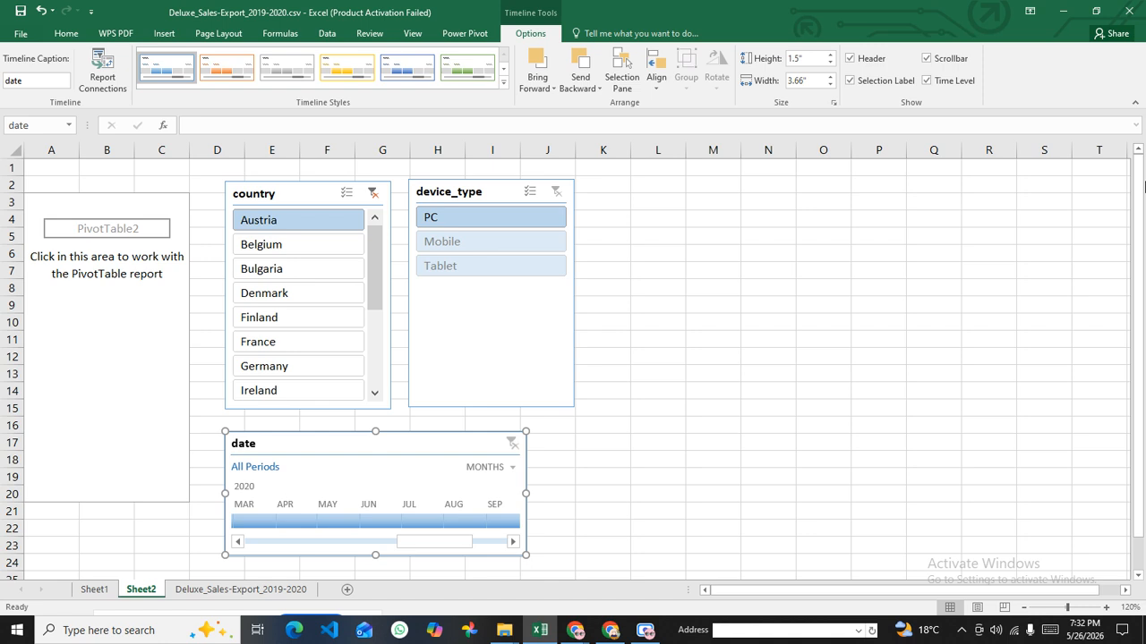
{"action": "left_click", "coordinate": [282, 255]}
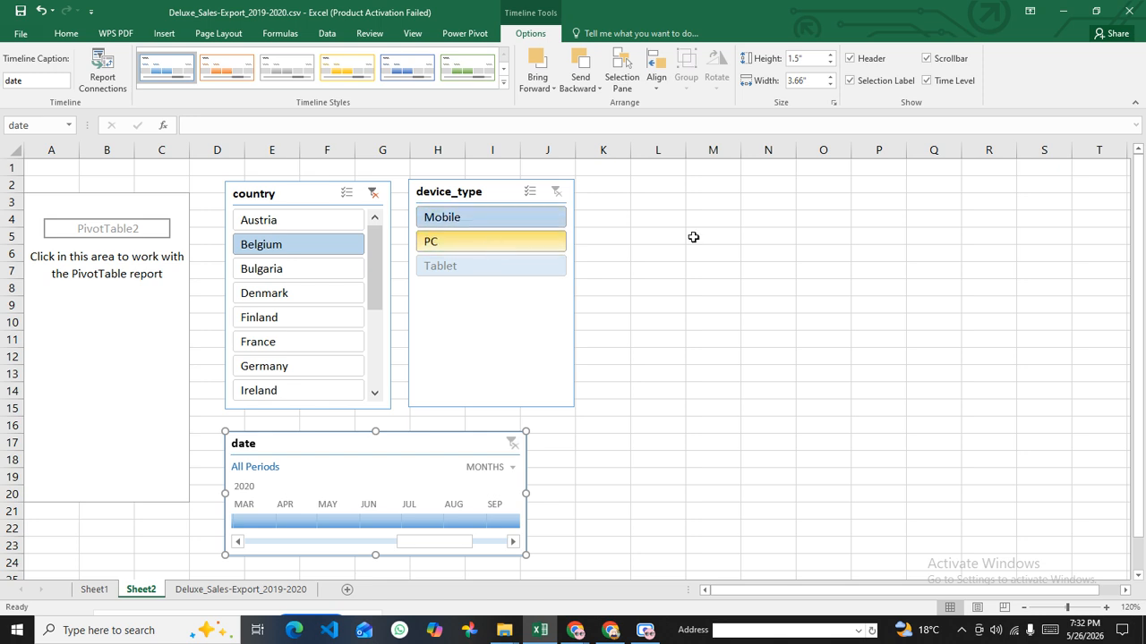
{"action": "left_click", "coordinate": [285, 273]}
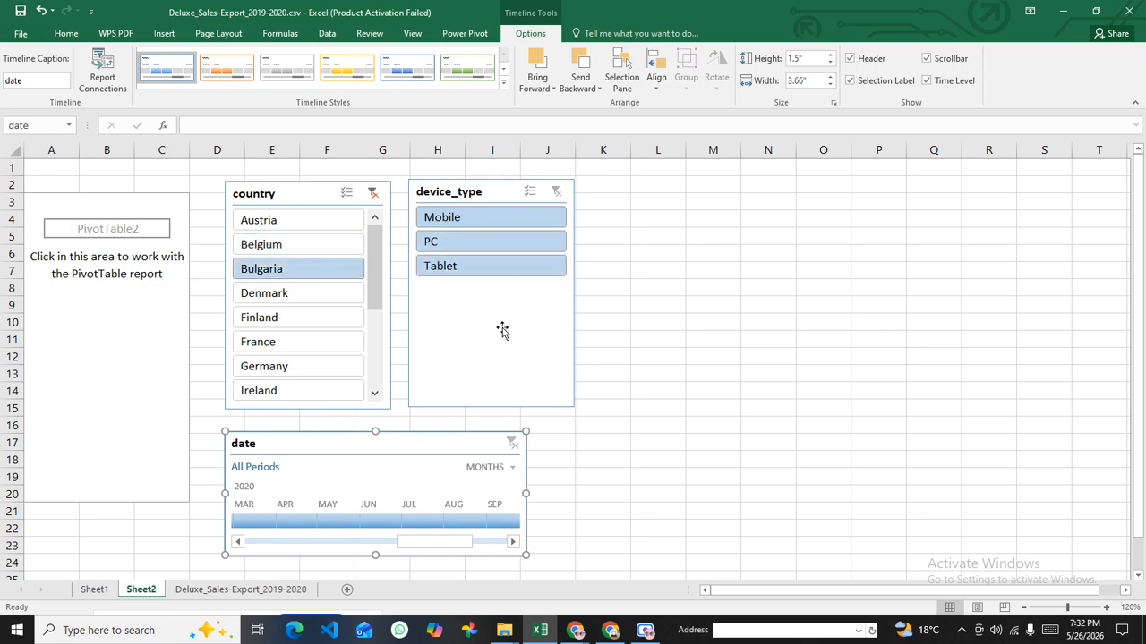
{"action": "left_click", "coordinate": [299, 301]}
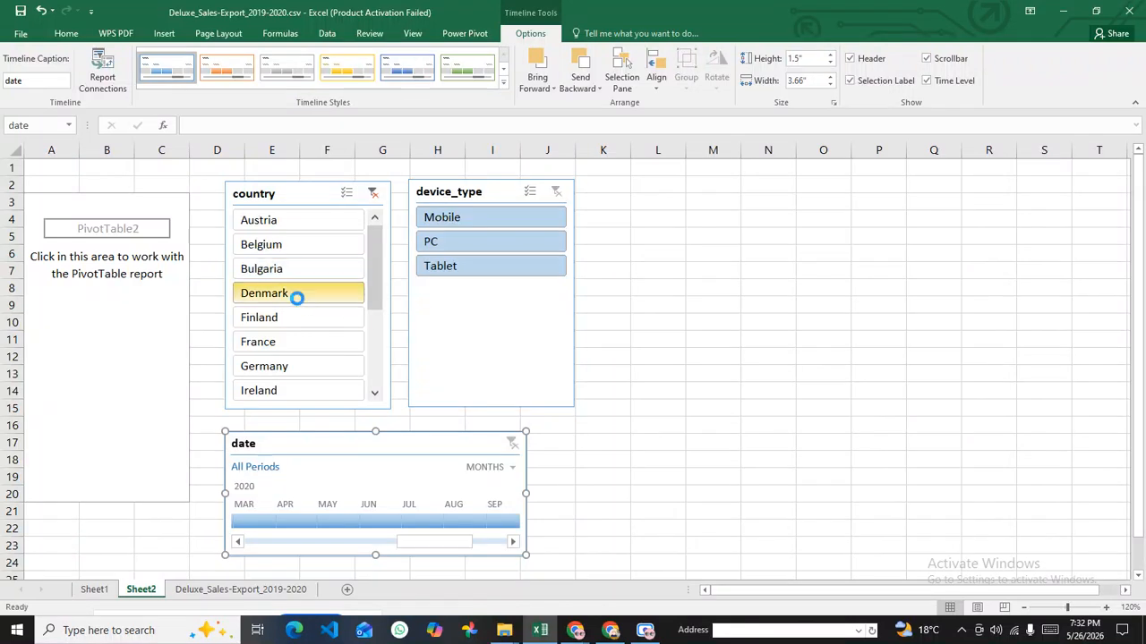
{"action": "left_click", "coordinate": [273, 349]}
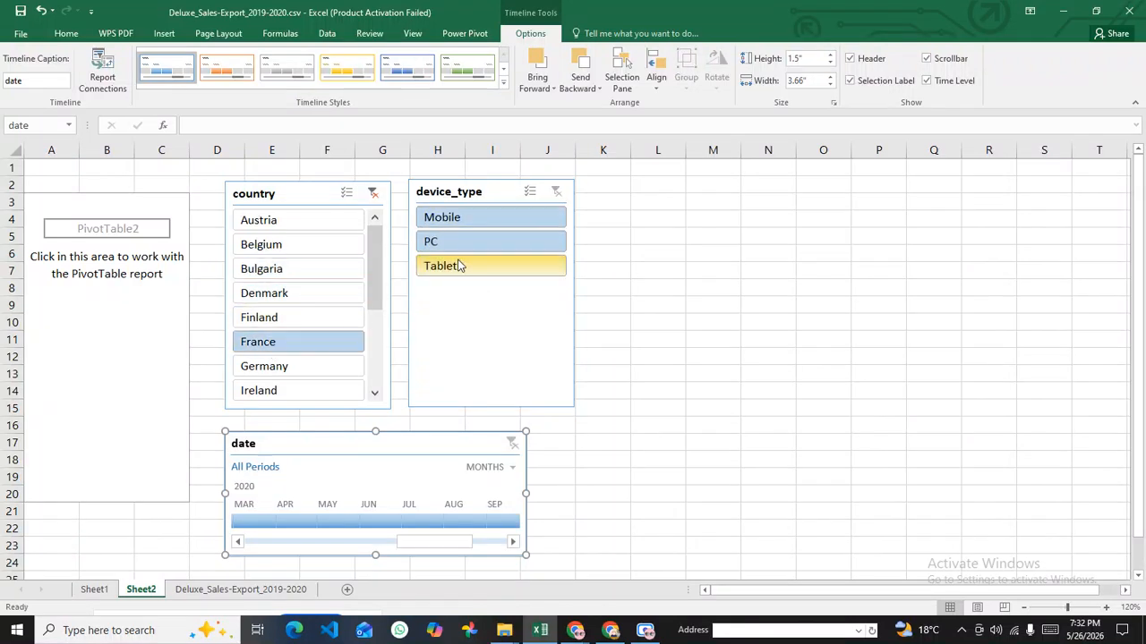
{"action": "left_click", "coordinate": [373, 202]}
{"action": "left_click", "coordinate": [372, 195]}
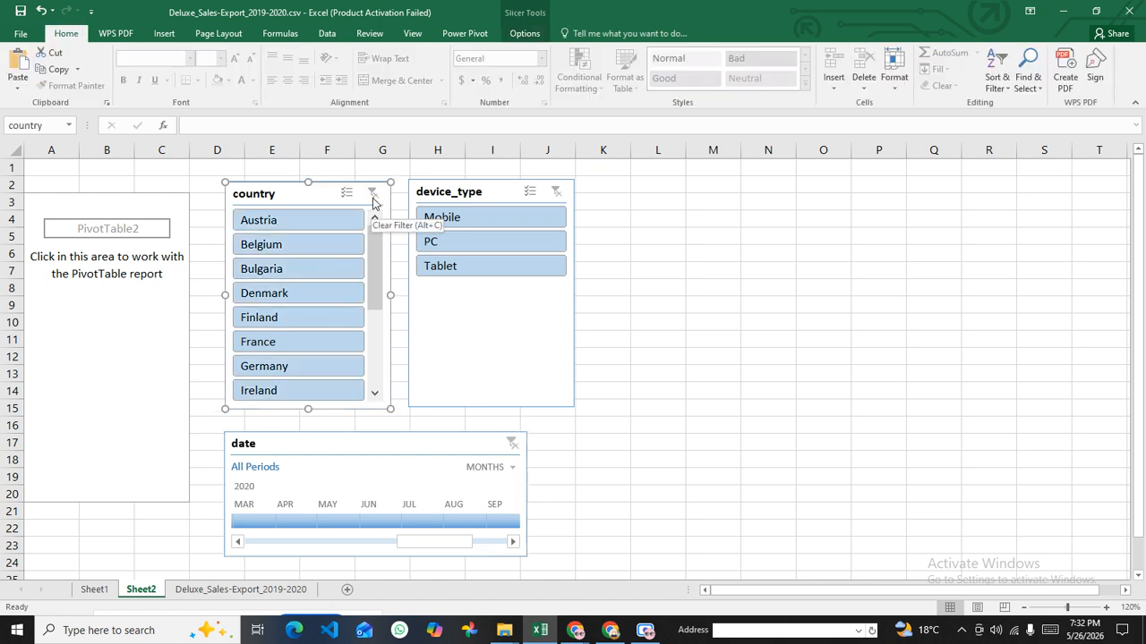
{"action": "left_click", "coordinate": [314, 225]}
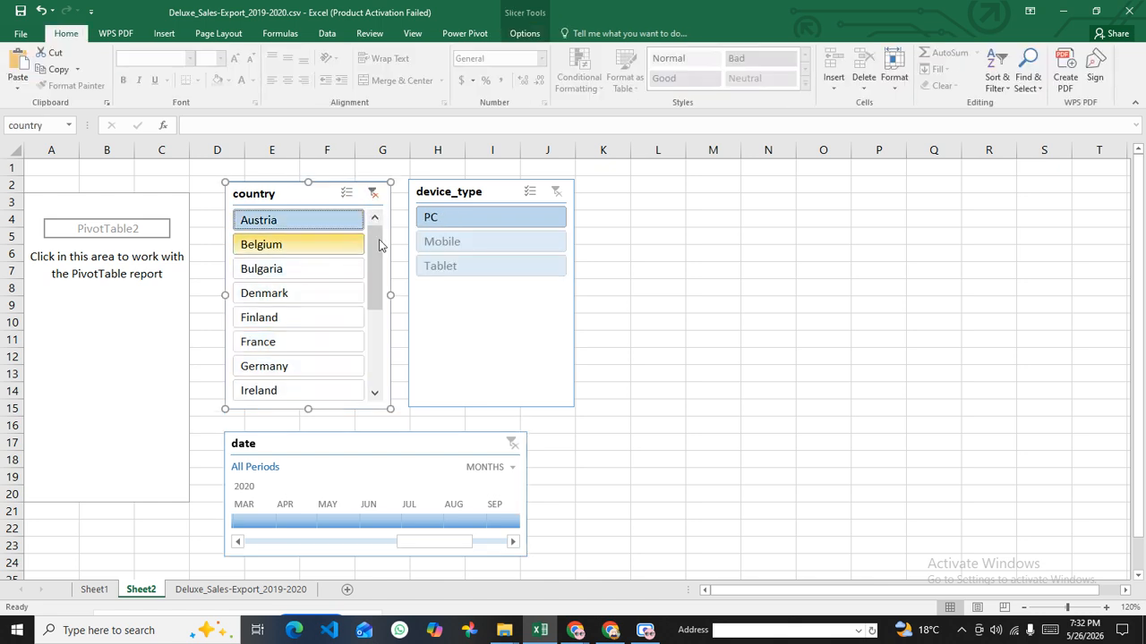
{"action": "left_click", "coordinate": [373, 194]}
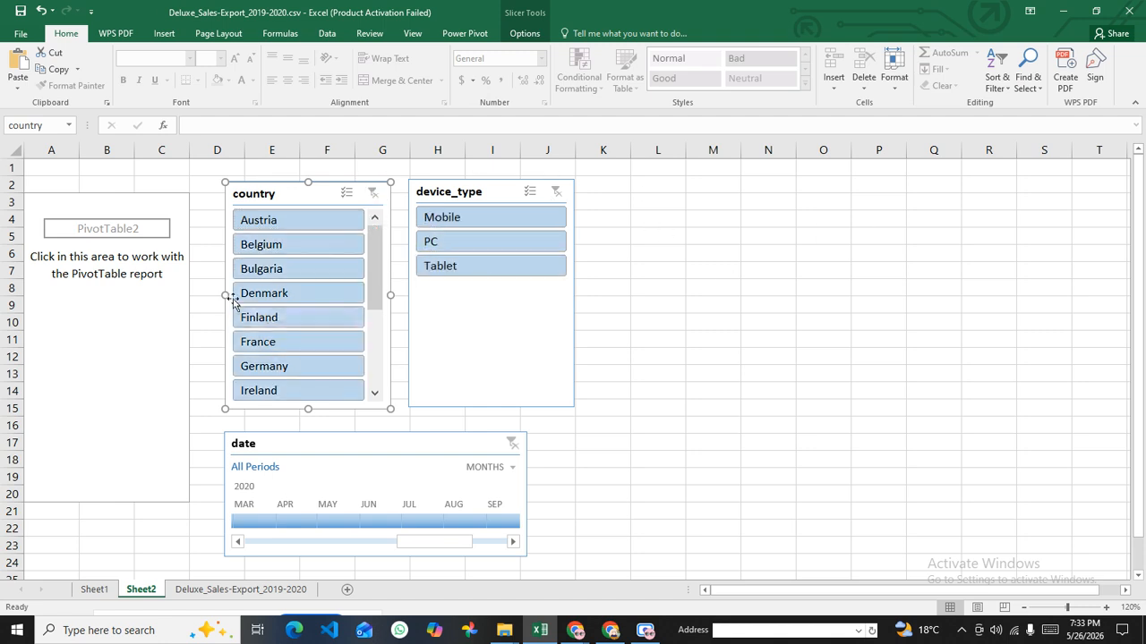
Step: Filter the country slicer to Spain and move the date timeline through single months of 2020, from April to December
{"action": "scroll", "coordinate": [337, 274], "scroll_direction": "down", "scroll_amount": 3}
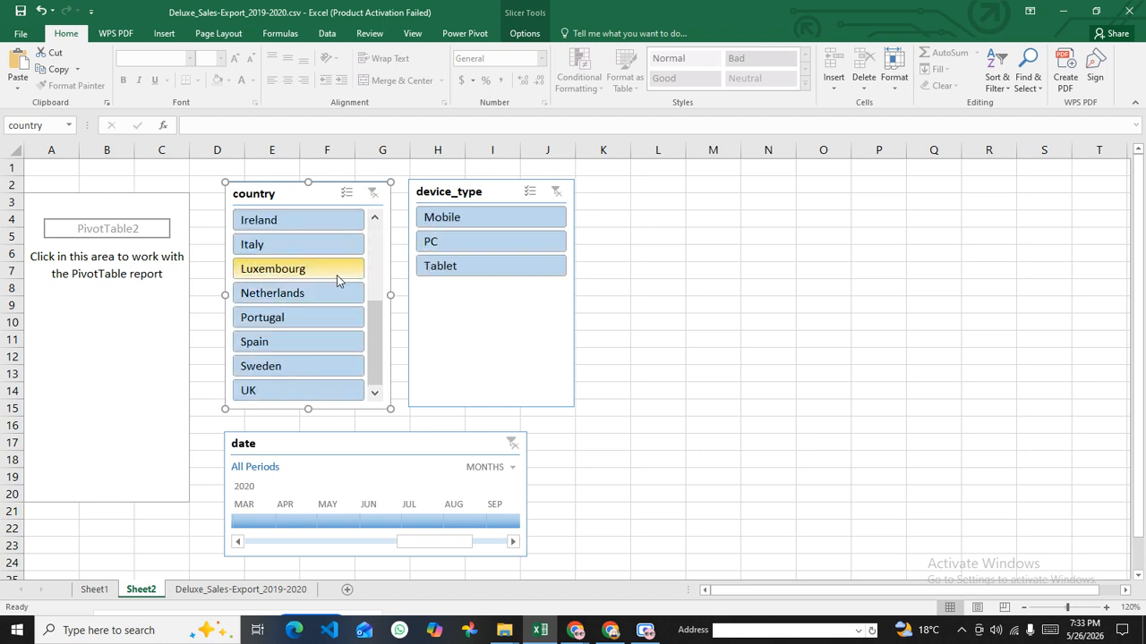
{"action": "left_click", "coordinate": [295, 344]}
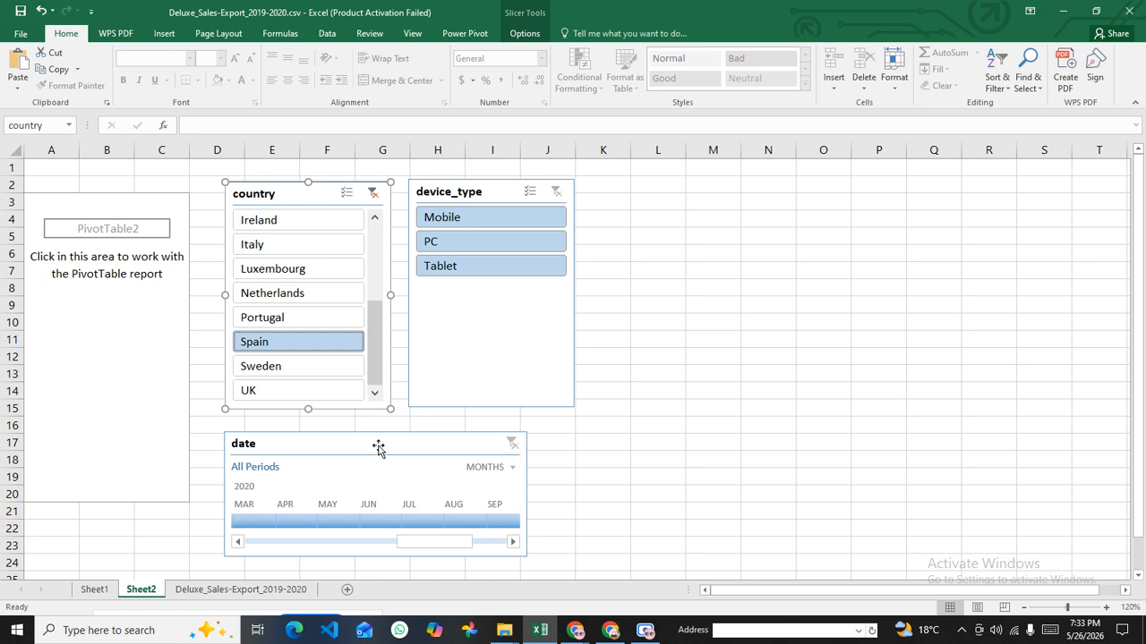
{"action": "left_click", "coordinate": [289, 527]}
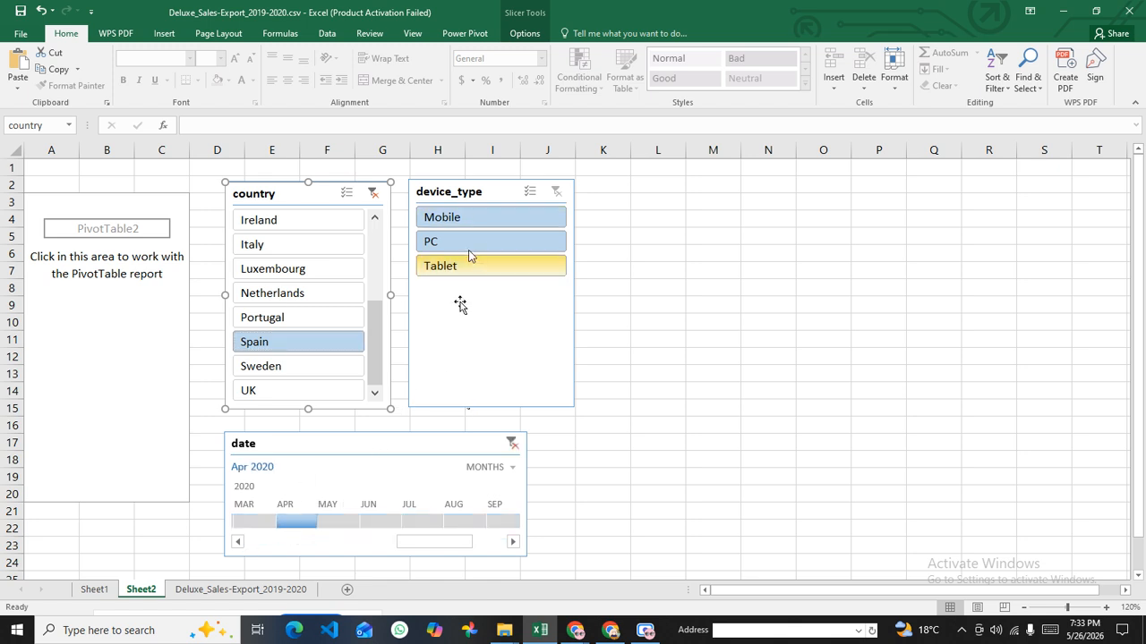
{"action": "left_click", "coordinate": [345, 522]}
{"action": "left_click", "coordinate": [391, 528]}
{"action": "left_click", "coordinate": [467, 527]}
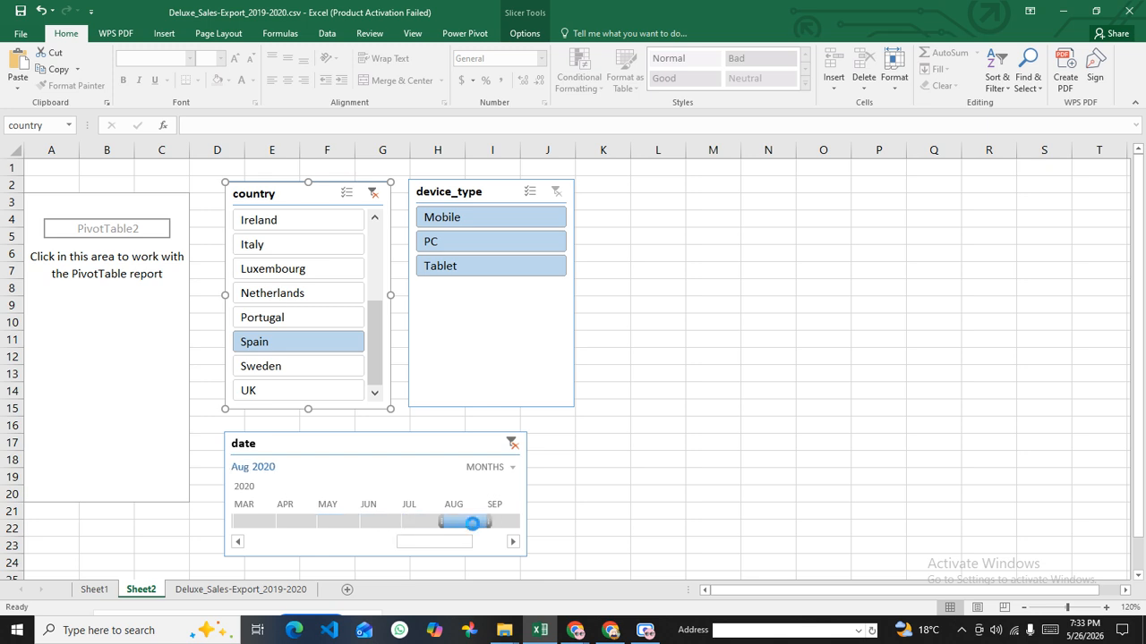
{"action": "left_click_drag", "start_coordinate": [431, 547], "coordinate": [465, 546]}
{"action": "left_click", "coordinate": [496, 523]}
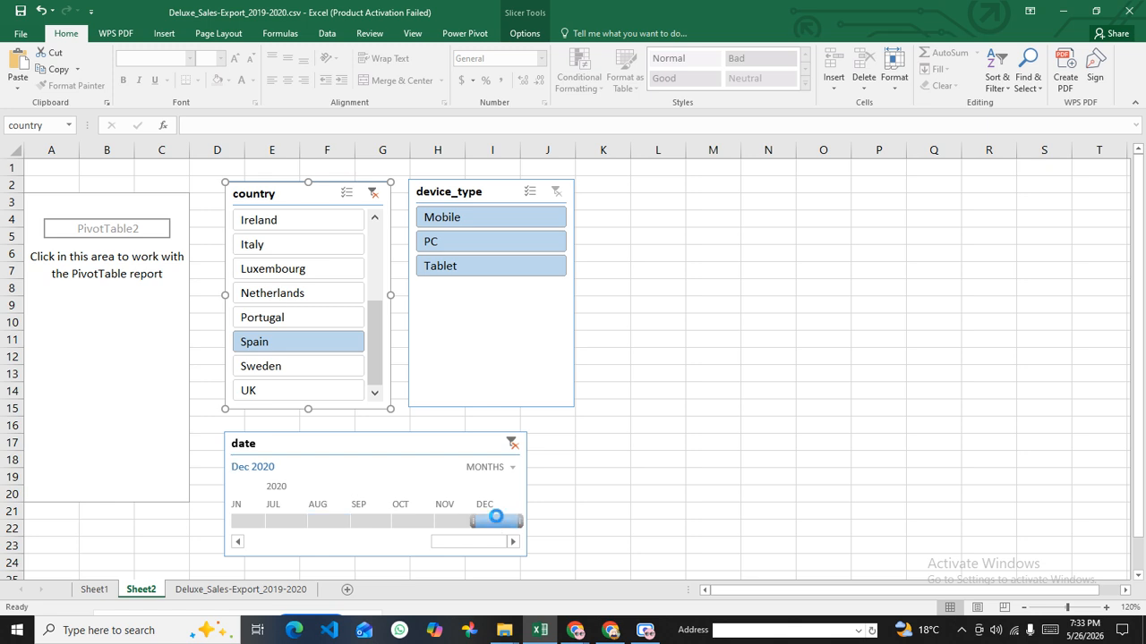
Step: Filter the country slicer to Luxembourg and the date timeline to August 2020, and clear both filters
{"action": "left_click", "coordinate": [268, 273]}
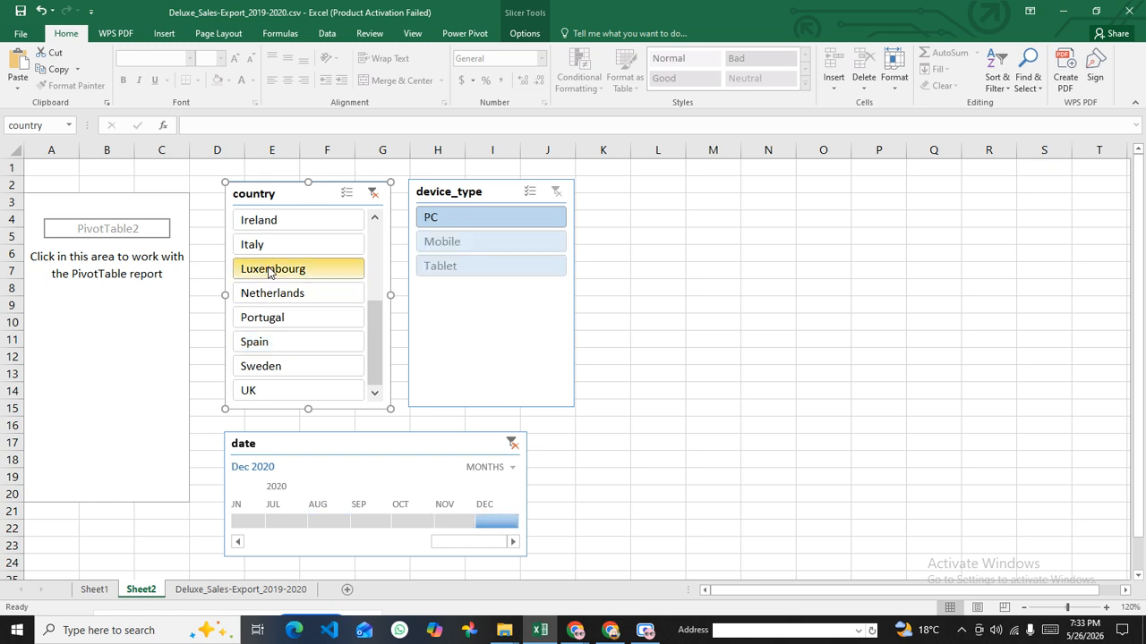
{"action": "left_click", "coordinate": [315, 523]}
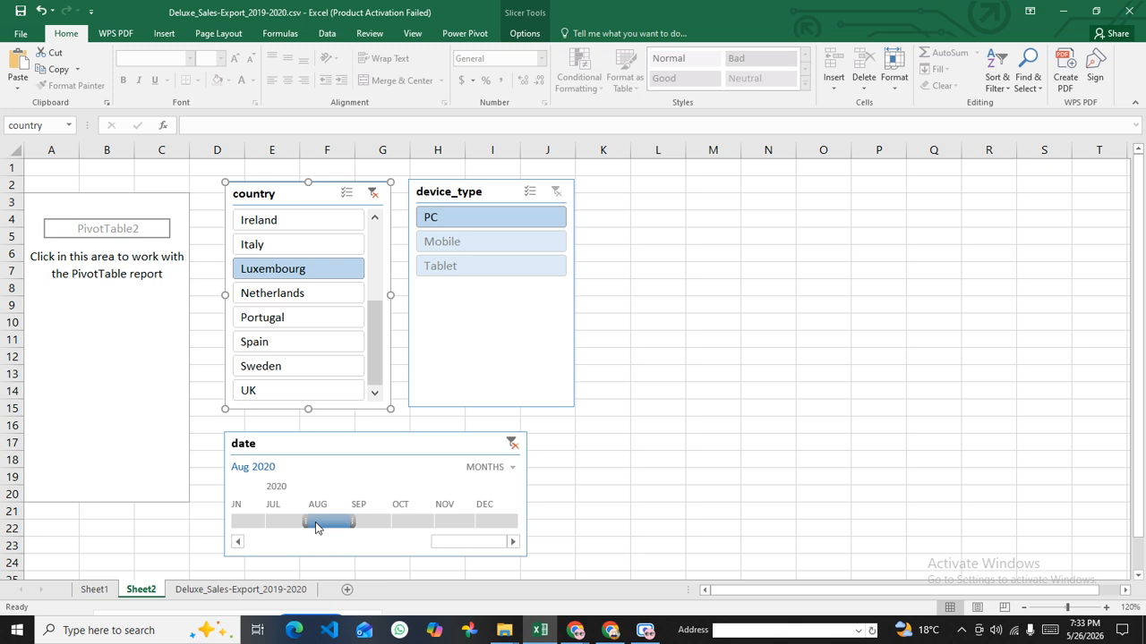
{"action": "left_click", "coordinate": [373, 193]}
{"action": "left_click", "coordinate": [511, 445]}
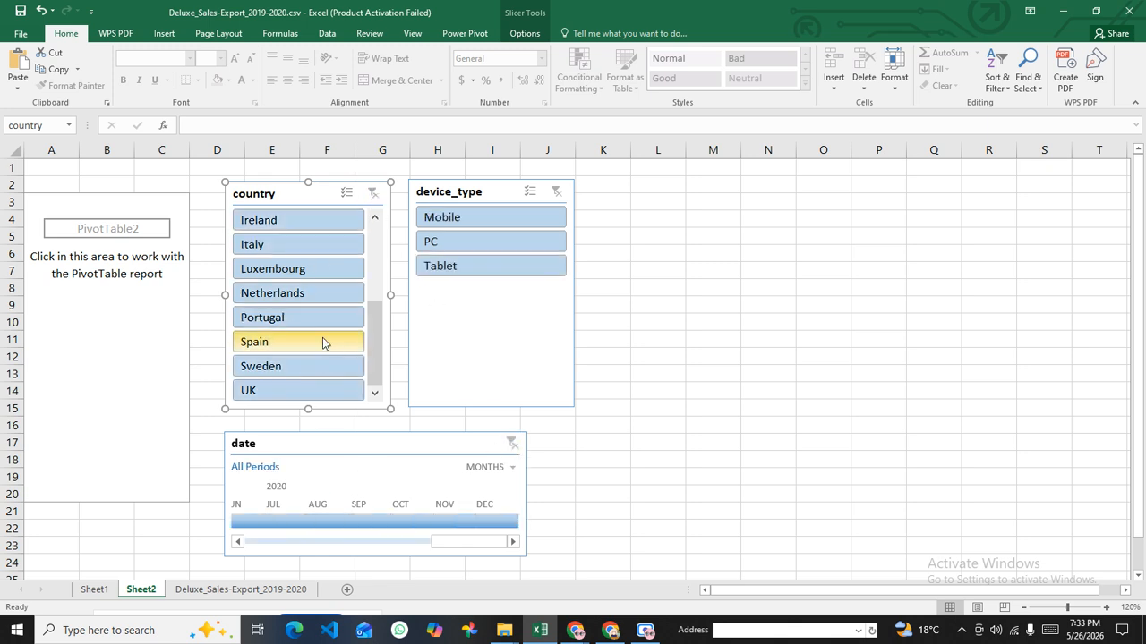
Step: With the country slicer on Luxembourg, filter the timeline to July 2020 and, by quarters, successively to Q2 2020, Q2 2019 and Q4 2020
{"action": "left_click", "coordinate": [295, 269]}
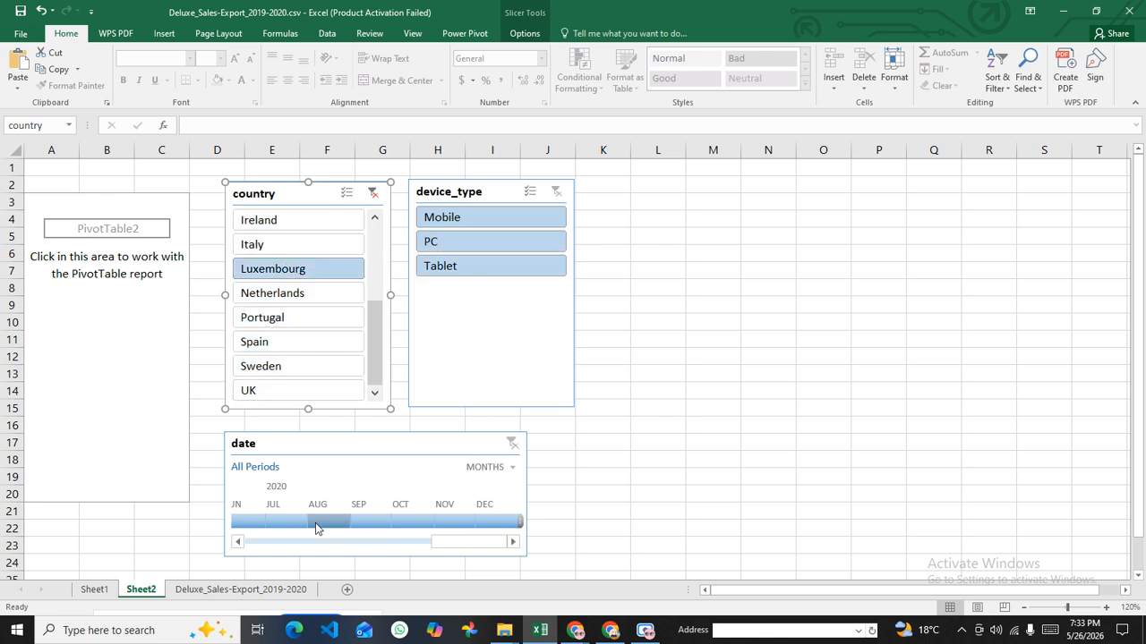
{"action": "left_click", "coordinate": [287, 525]}
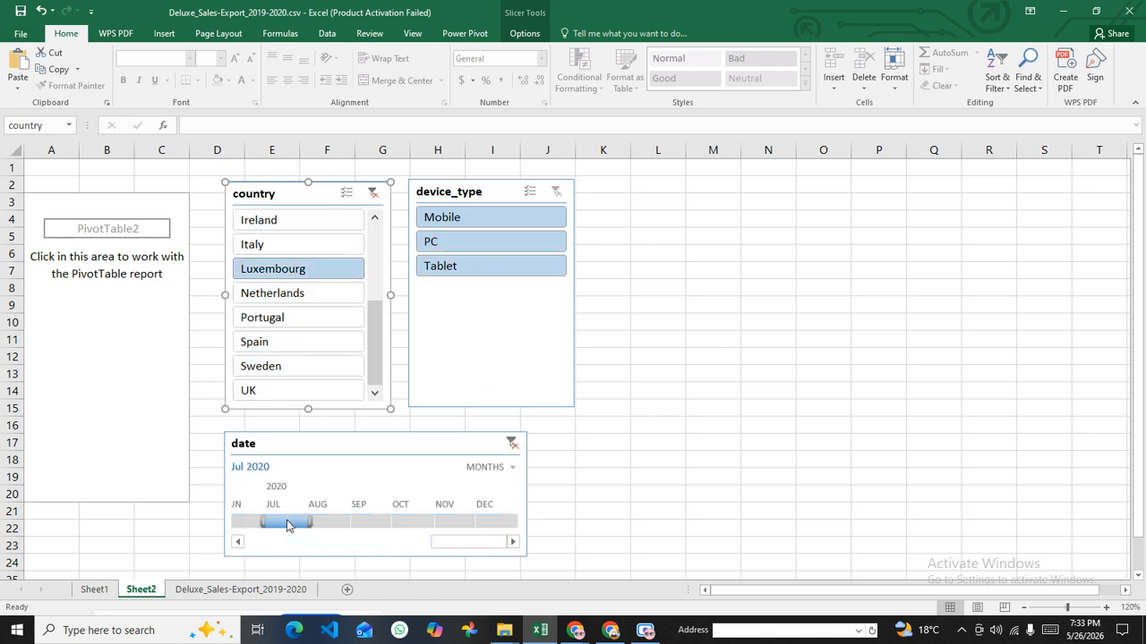
{"action": "left_click", "coordinate": [513, 469]}
{"action": "left_click", "coordinate": [503, 517]}
{"action": "left_click", "coordinate": [390, 526]}
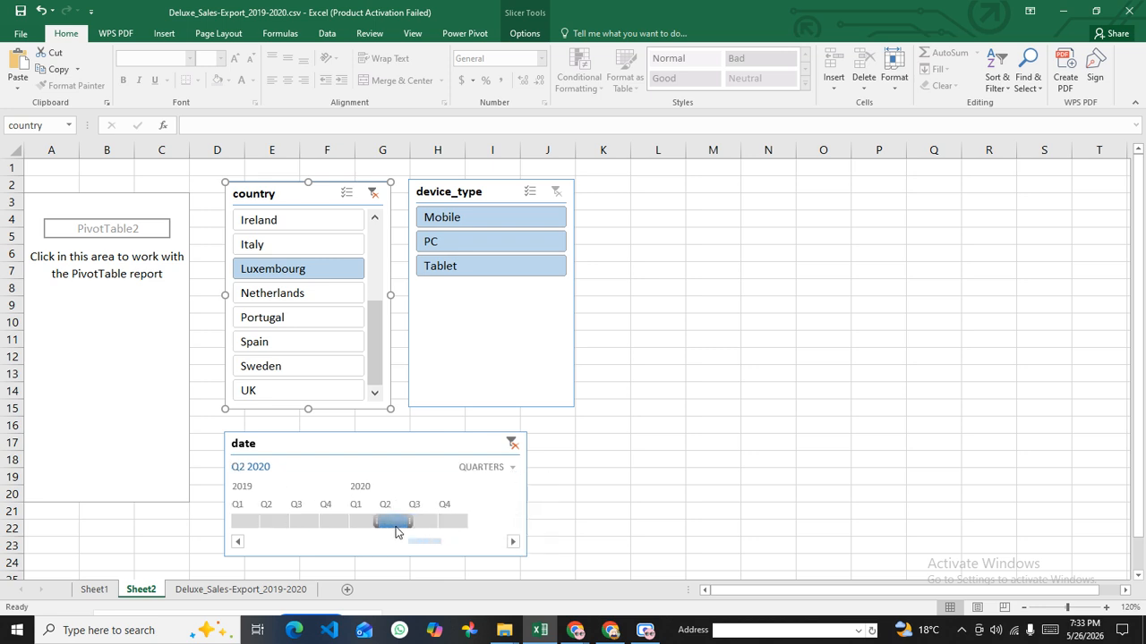
{"action": "left_click_drag", "start_coordinate": [375, 531], "coordinate": [266, 525]}
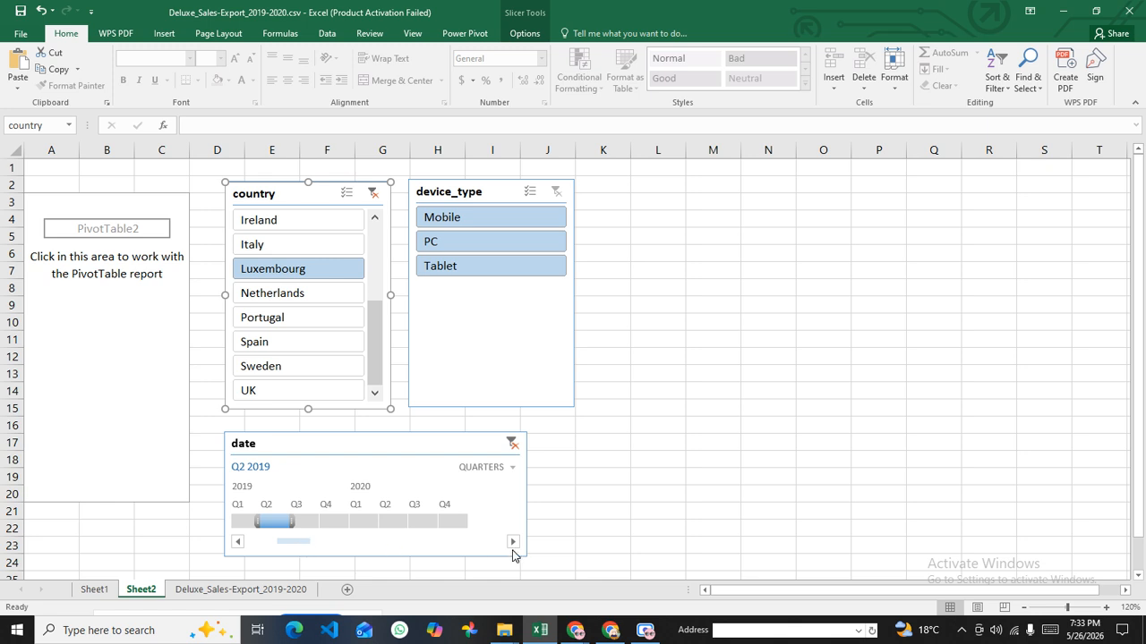
{"action": "left_click", "coordinate": [424, 522]}
{"action": "left_click", "coordinate": [450, 522]}
Step: Set the date timeline's time level back to months and clear both the timeline and country filters
{"action": "left_click", "coordinate": [513, 469]}
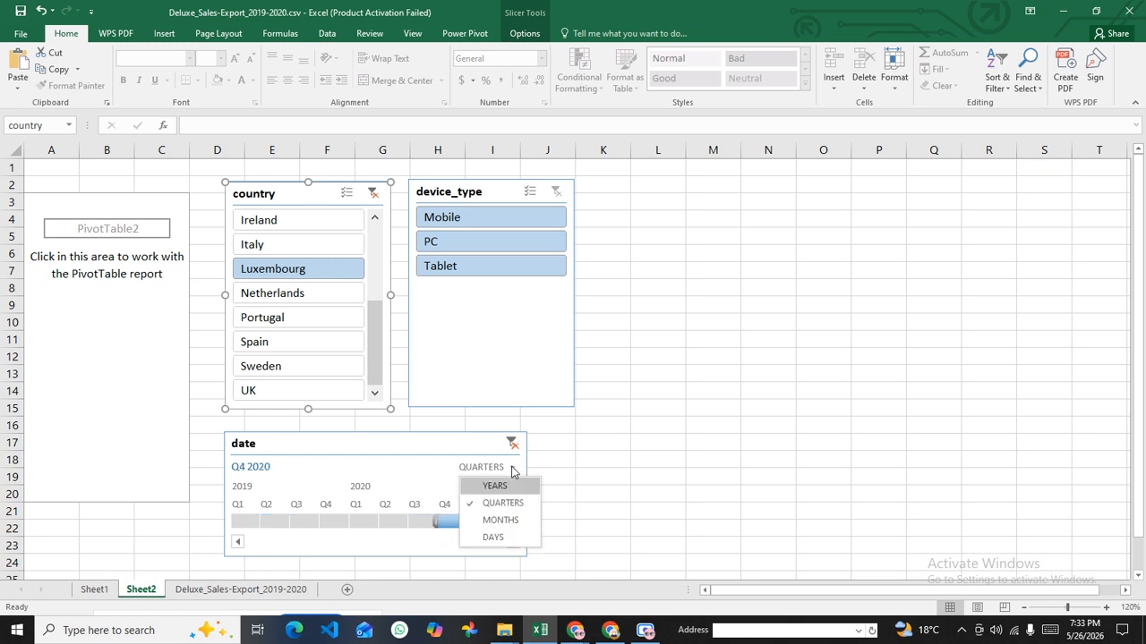
{"action": "left_click", "coordinate": [497, 515]}
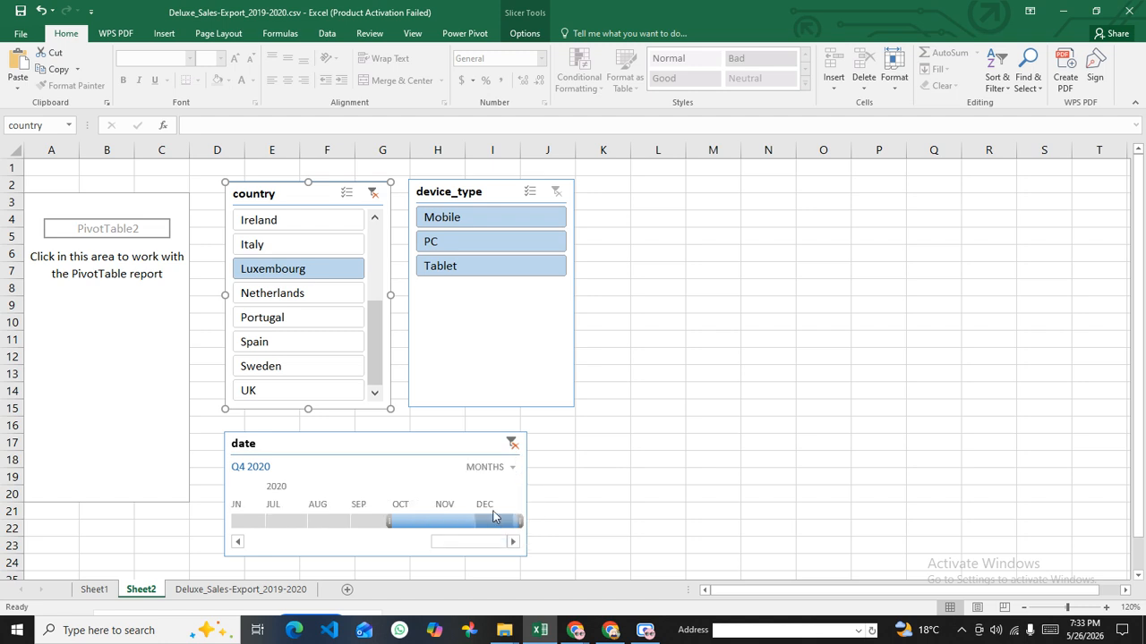
{"action": "left_click", "coordinate": [512, 444]}
{"action": "left_click", "coordinate": [374, 194]}
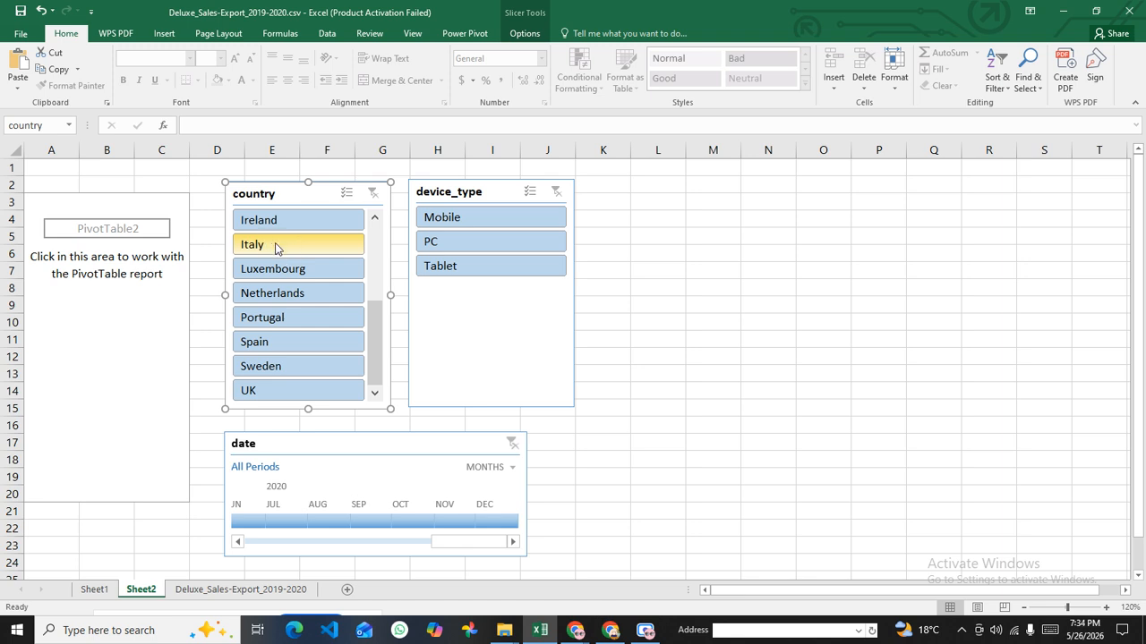
Step: Filter the country slicer to Bulgaria and step the date timeline through months of 2020, ending on December 2020
{"action": "scroll", "coordinate": [340, 305], "scroll_direction": "up", "scroll_amount": 3}
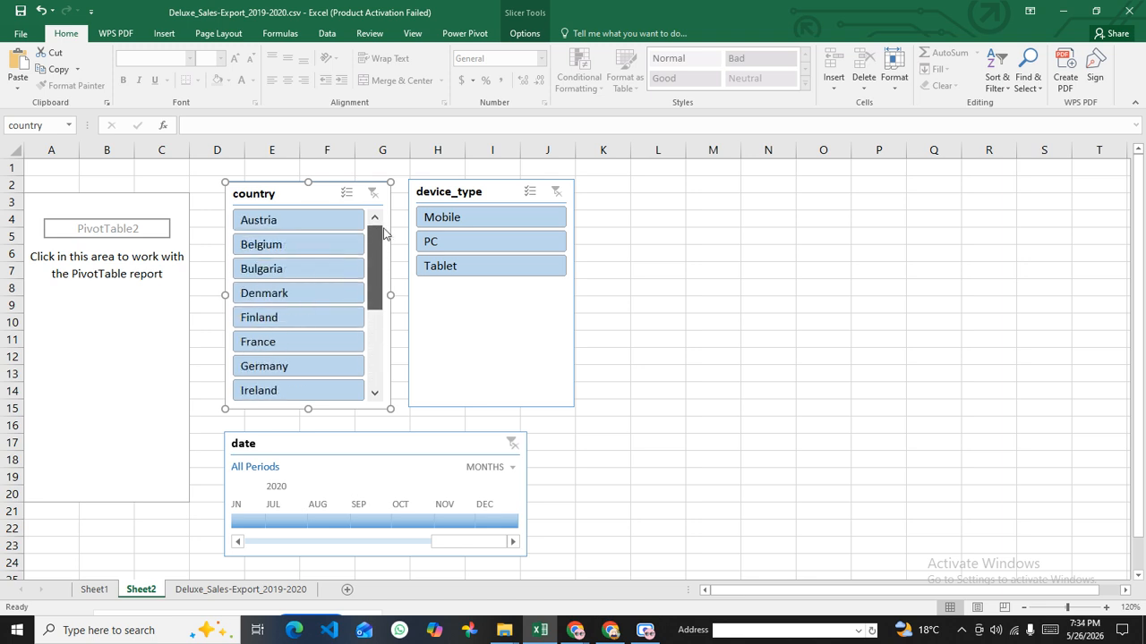
{"action": "left_click", "coordinate": [277, 277]}
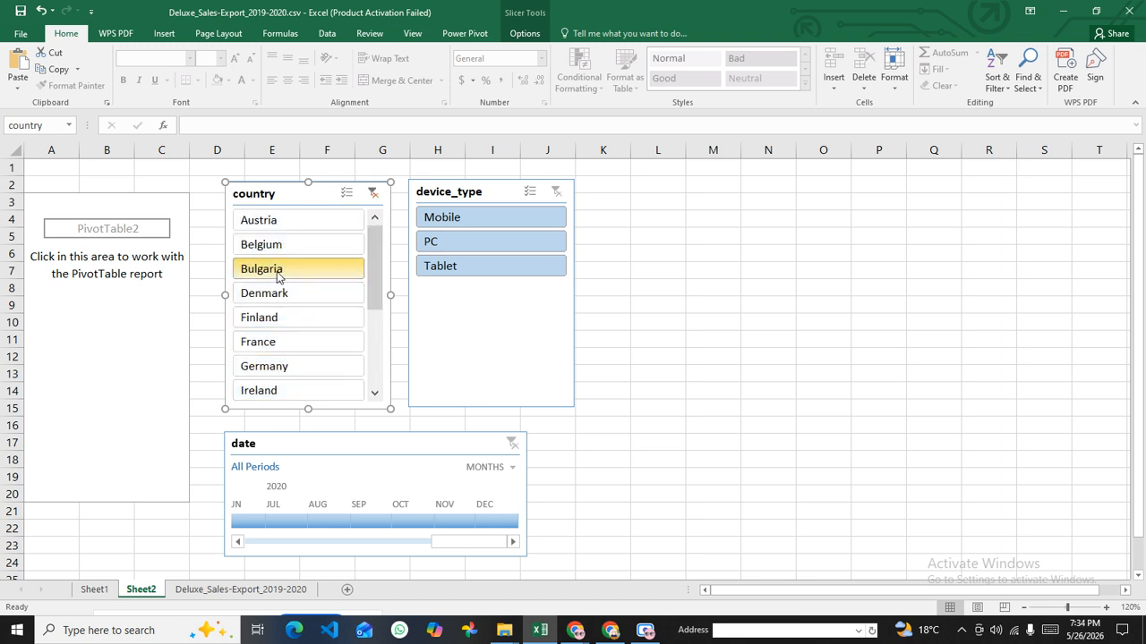
{"action": "left_click", "coordinate": [327, 524]}
{"action": "left_click", "coordinate": [384, 523]}
{"action": "left_click", "coordinate": [425, 525]}
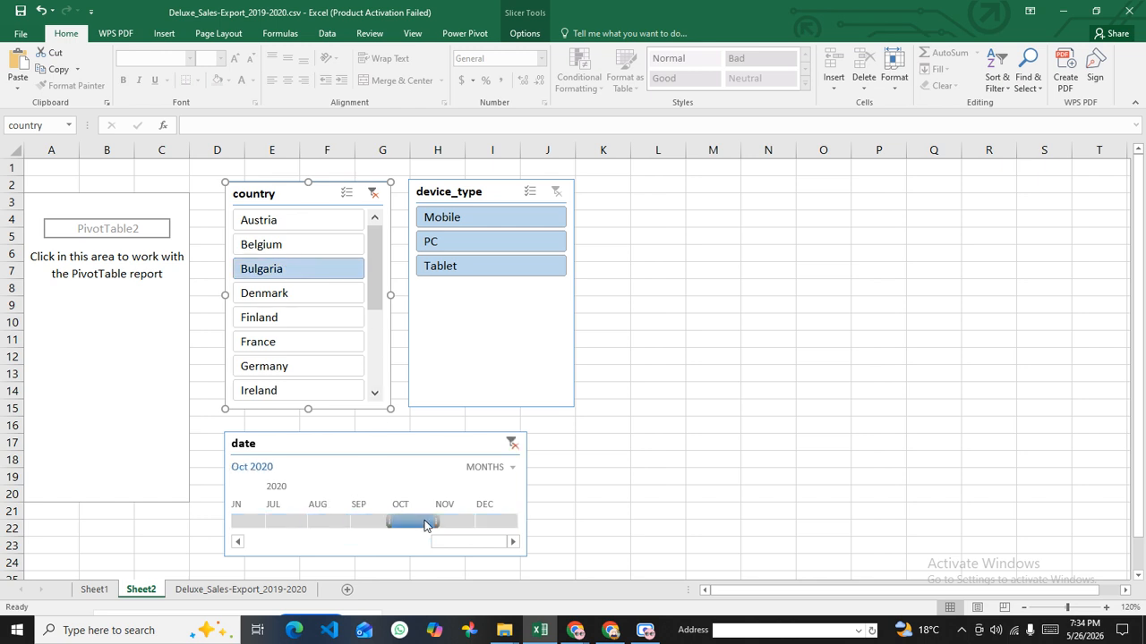
{"action": "left_click", "coordinate": [495, 524]}
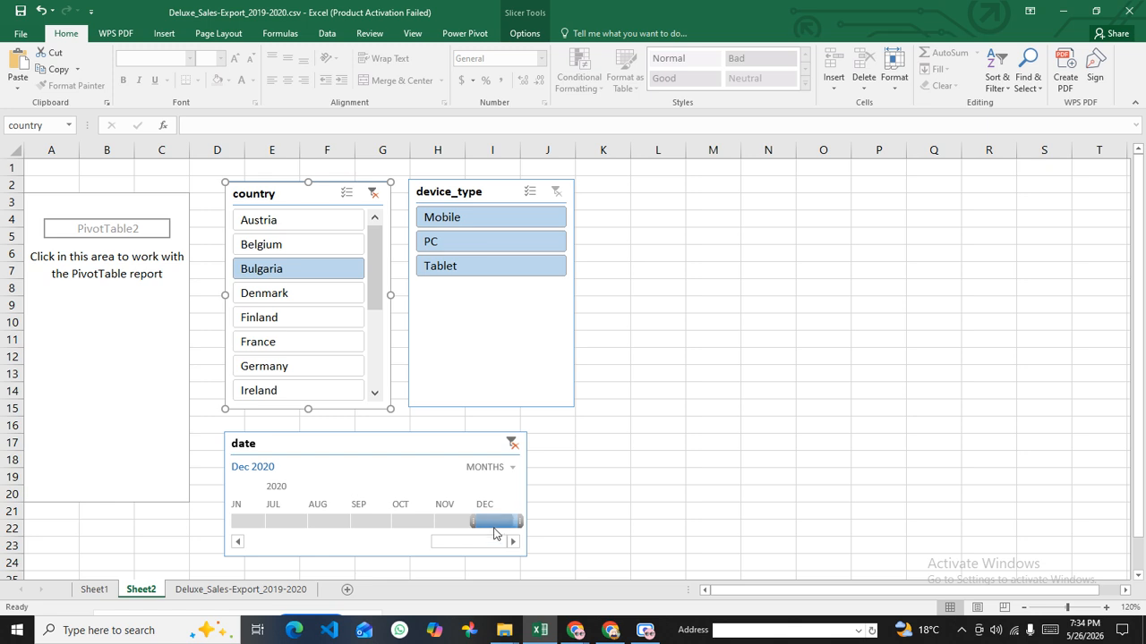
Step: Set the date timeline's time level to days and clear both the country and timeline filters
{"action": "left_click", "coordinate": [514, 469]}
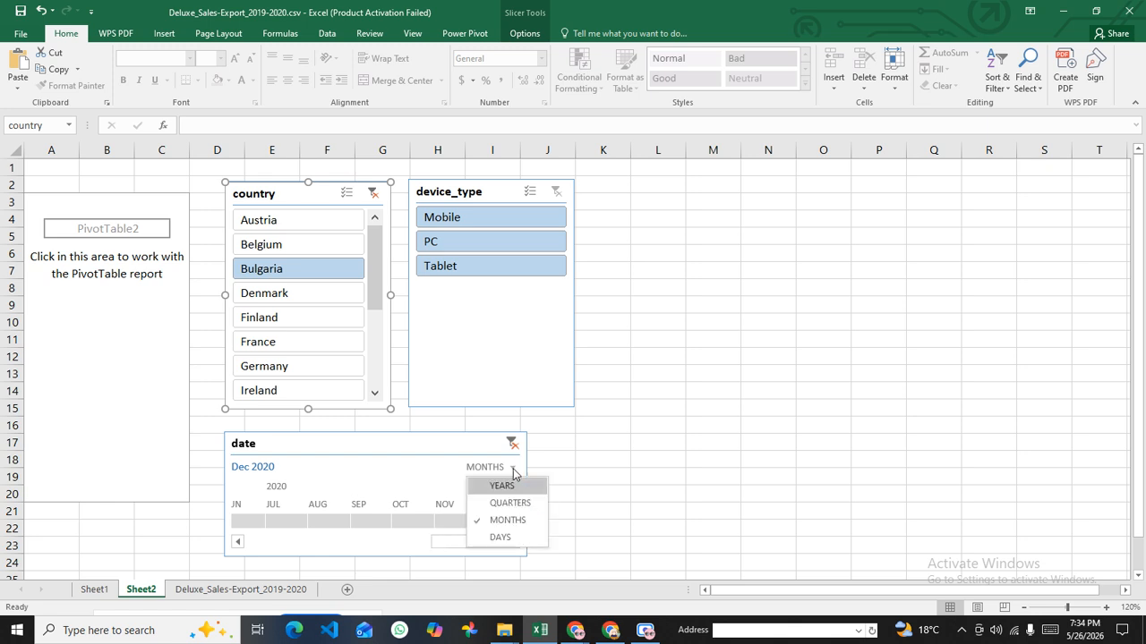
{"action": "left_click", "coordinate": [500, 538]}
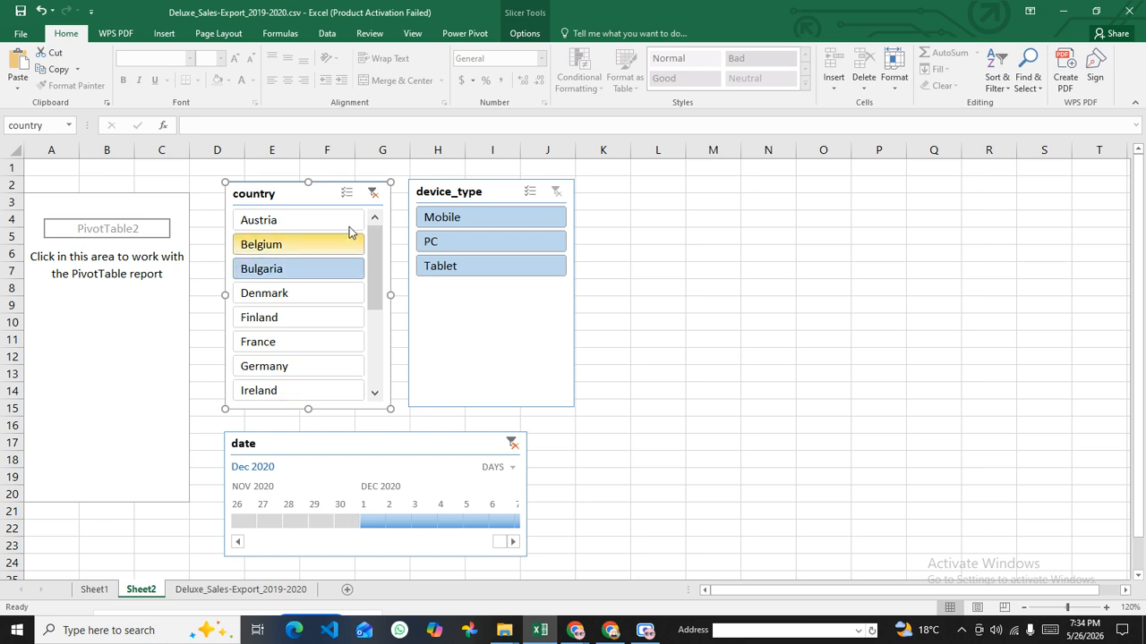
{"action": "left_click", "coordinate": [373, 192]}
{"action": "left_click", "coordinate": [512, 449]}
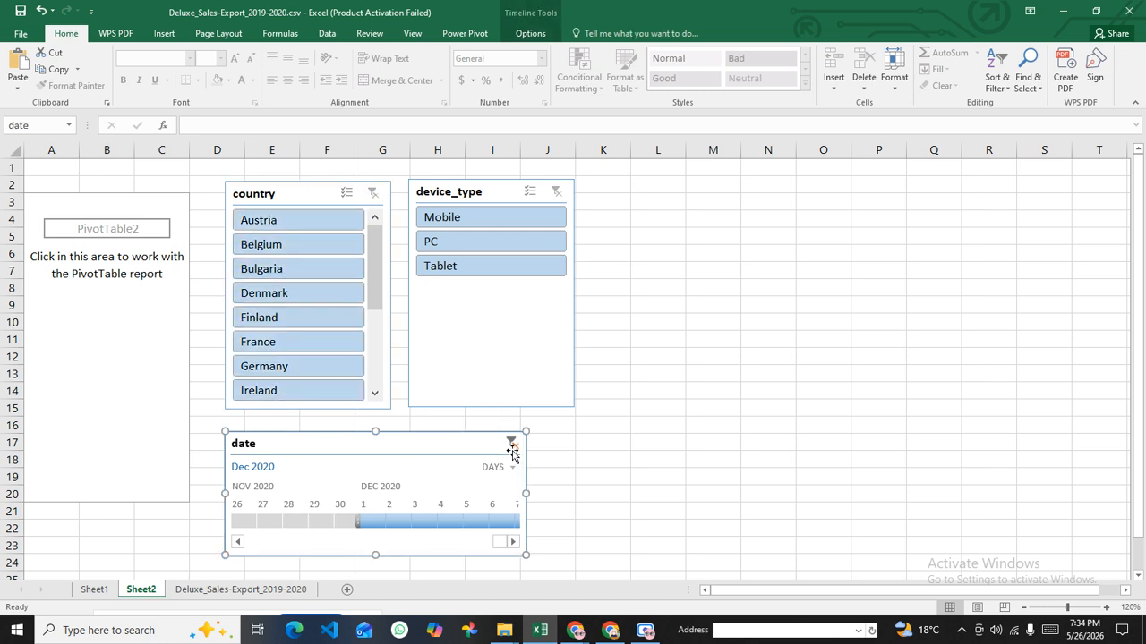
{"action": "left_click", "coordinate": [511, 445]}
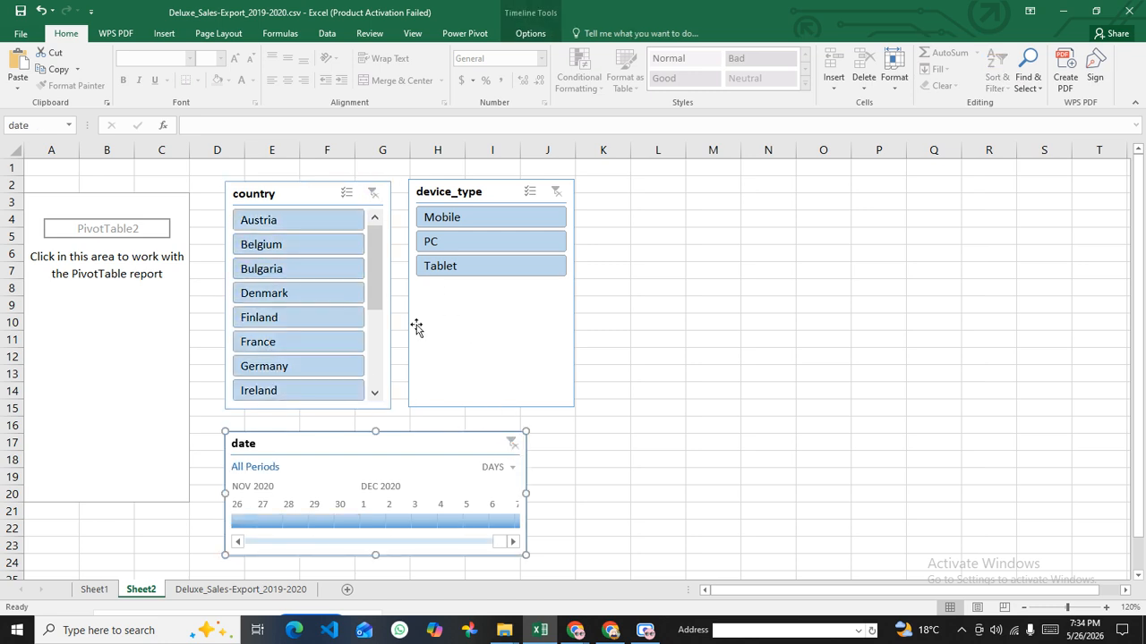
Step: Filter the country slicer to Austria and the timeline to single days, including Nov 29, 2020, Mar 9, 2019 and Nov 2, 2020, and clear both filters
{"action": "left_click", "coordinate": [277, 222]}
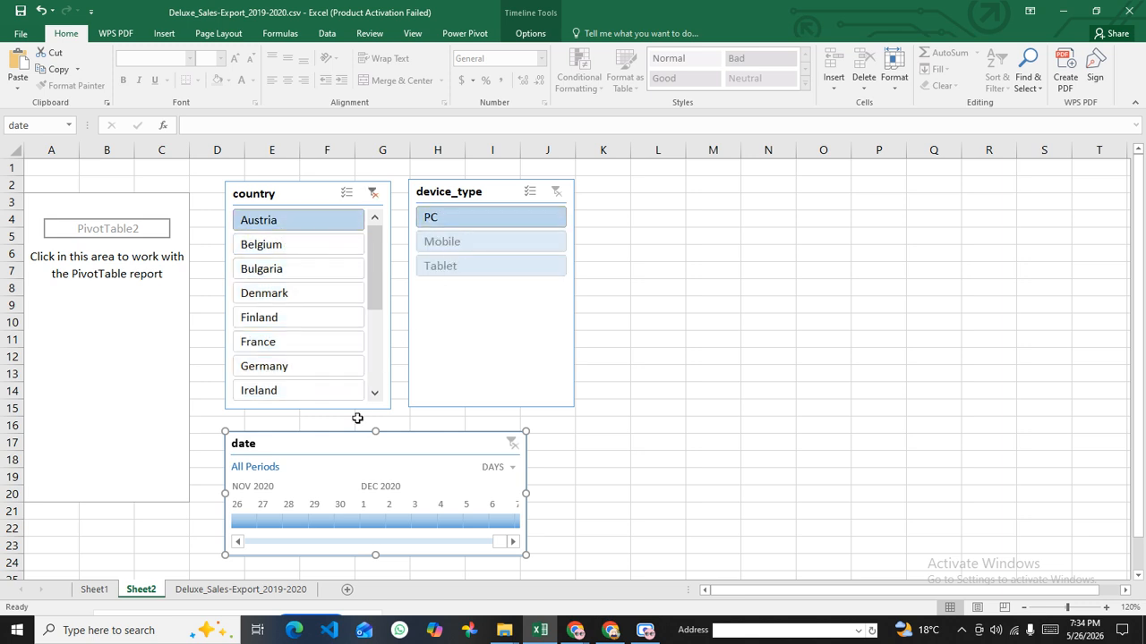
{"action": "left_click", "coordinate": [323, 523]}
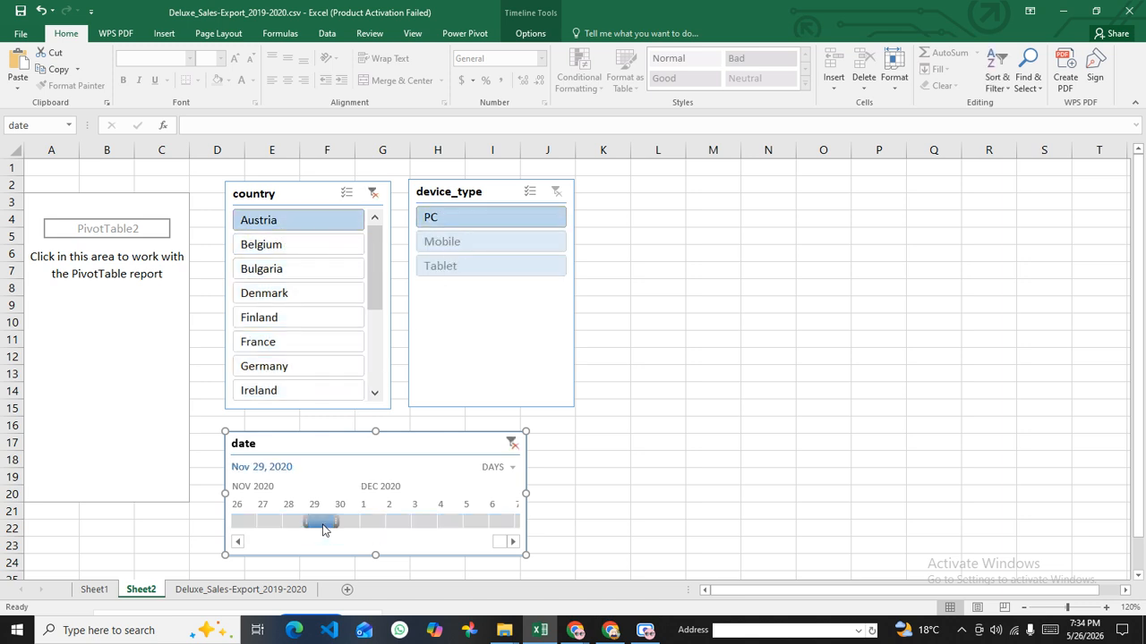
{"action": "left_click_drag", "start_coordinate": [353, 520], "coordinate": [237, 524]}
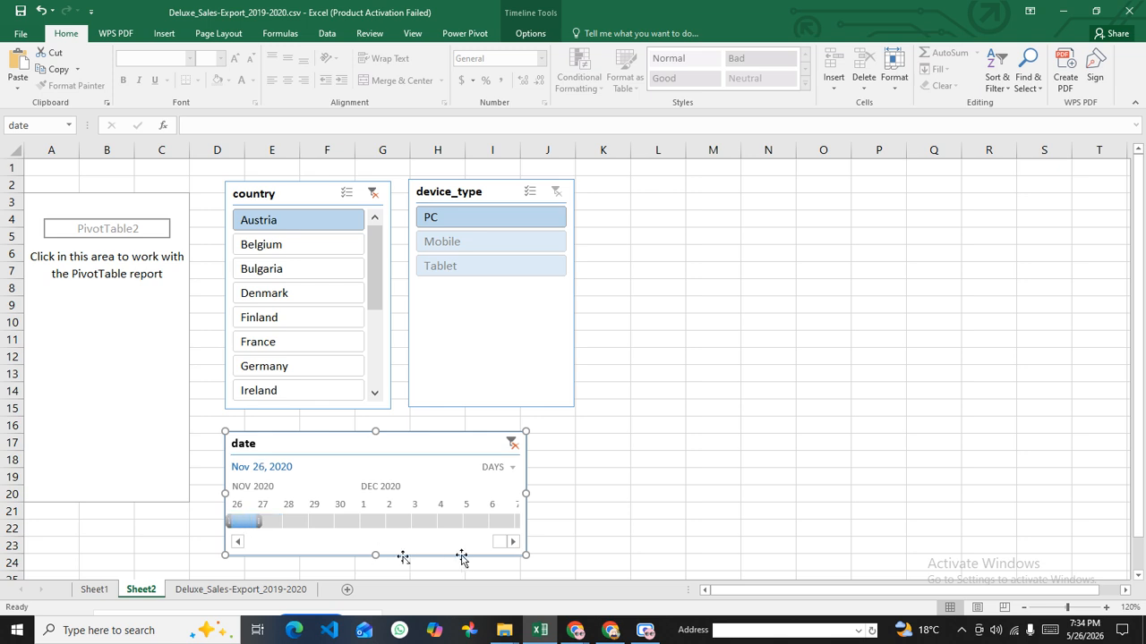
{"action": "mouse_move", "coordinate": [504, 543]}
{"action": "left_mouse_down"}
{"action": "mouse_move", "coordinate": [332, 540]}
{"action": "mouse_move", "coordinate": [268, 521]}
{"action": "mouse_move", "coordinate": [507, 527]}
{"action": "left_mouse_up"}
{"action": "left_click", "coordinate": [269, 521]}
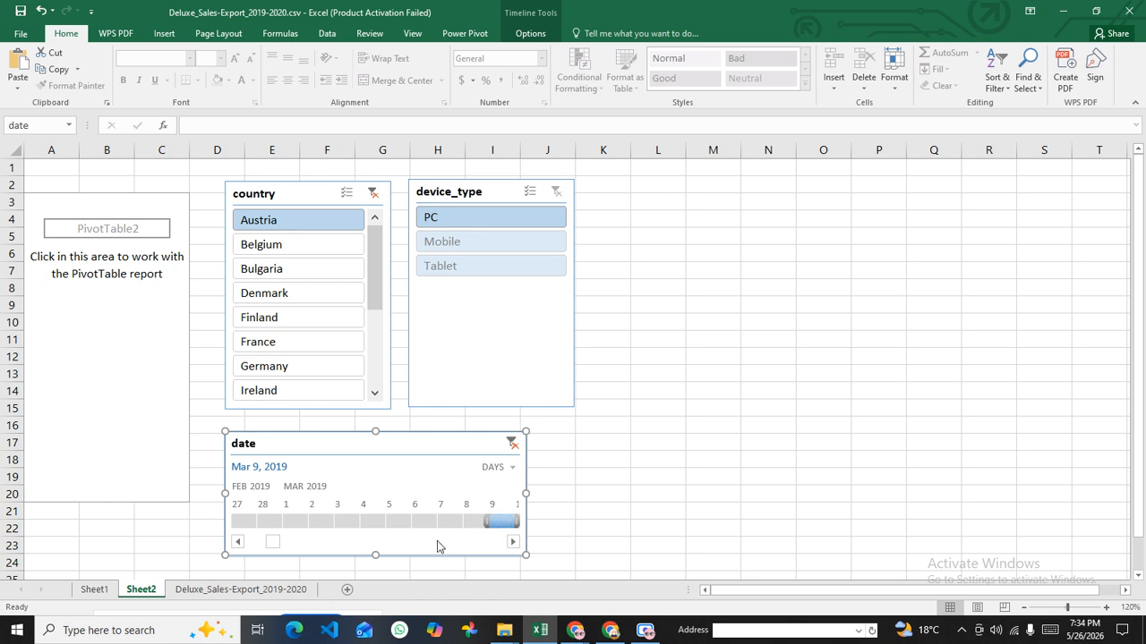
{"action": "left_click_drag", "start_coordinate": [274, 542], "coordinate": [443, 546]}
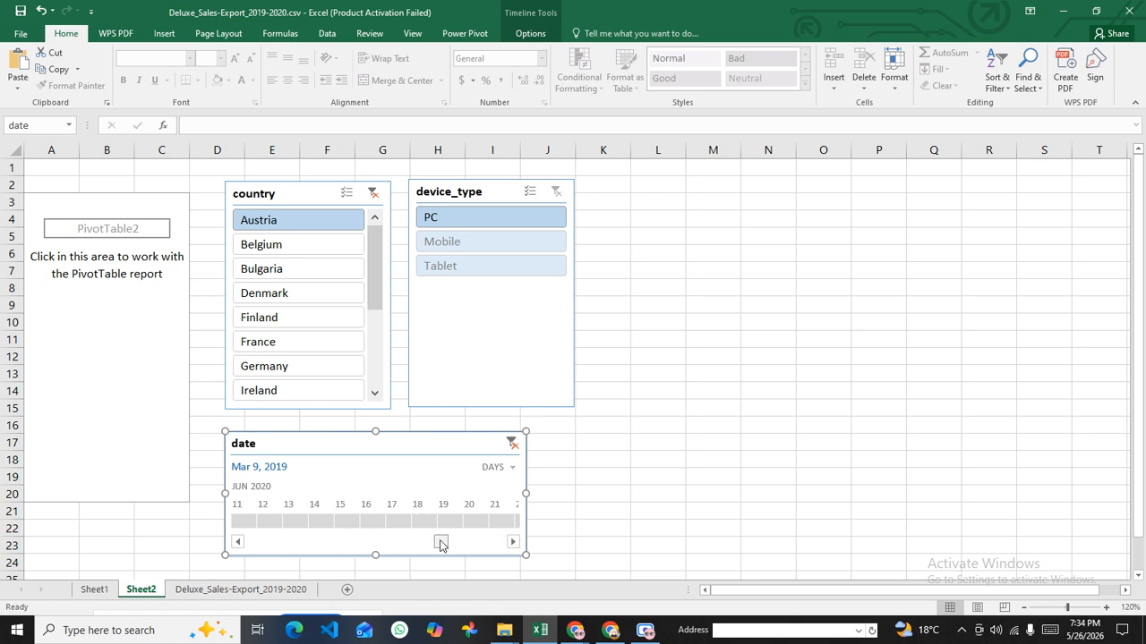
{"action": "left_click", "coordinate": [450, 525]}
{"action": "mouse_move", "coordinate": [488, 528]}
{"action": "left_mouse_down"}
{"action": "mouse_move", "coordinate": [502, 529]}
{"action": "mouse_move", "coordinate": [455, 543]}
{"action": "mouse_move", "coordinate": [495, 535]}
{"action": "left_mouse_up"}
{"action": "left_click", "coordinate": [501, 523]}
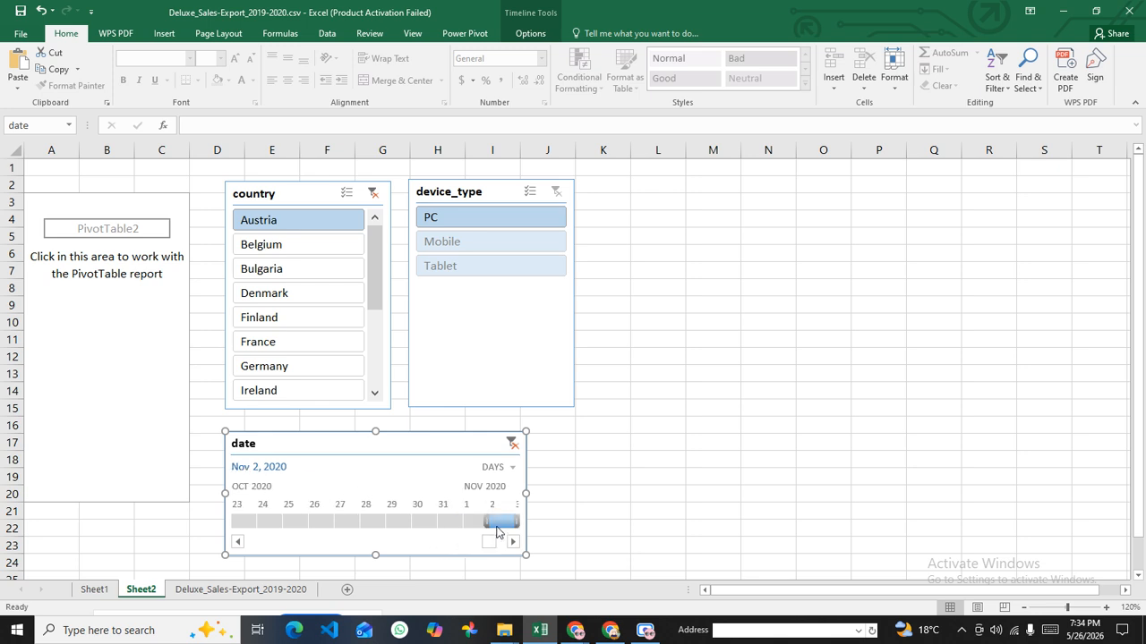
{"action": "left_click", "coordinate": [511, 443]}
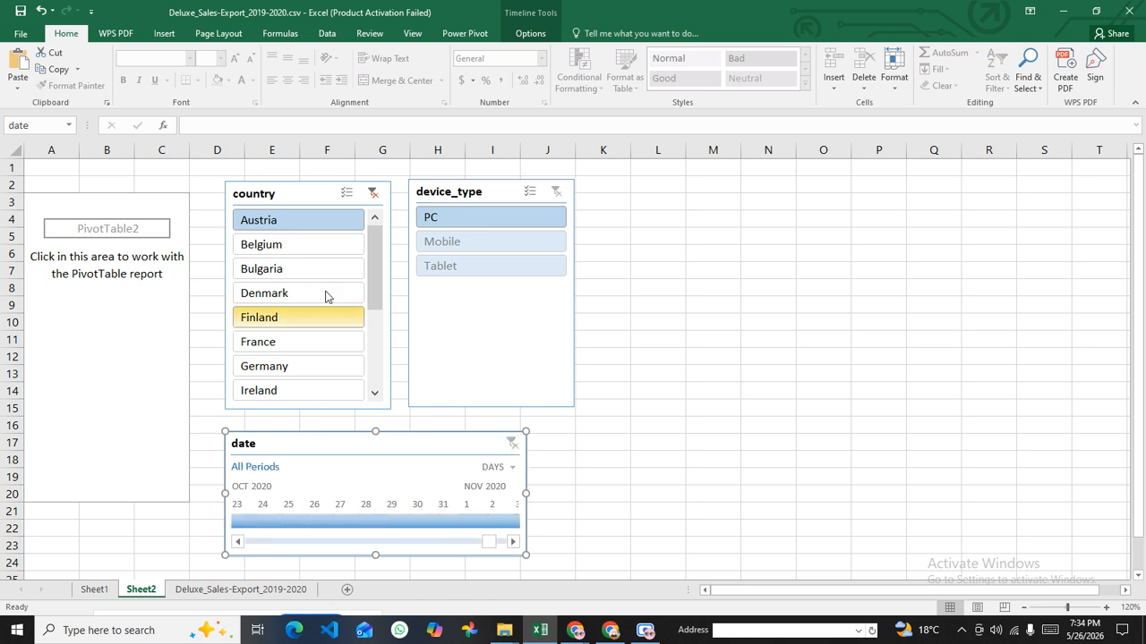
{"action": "left_click", "coordinate": [373, 193]}
Step: Filter the country slicer to Belgium and set the date timeline's time level to months
{"action": "left_click", "coordinate": [276, 248]}
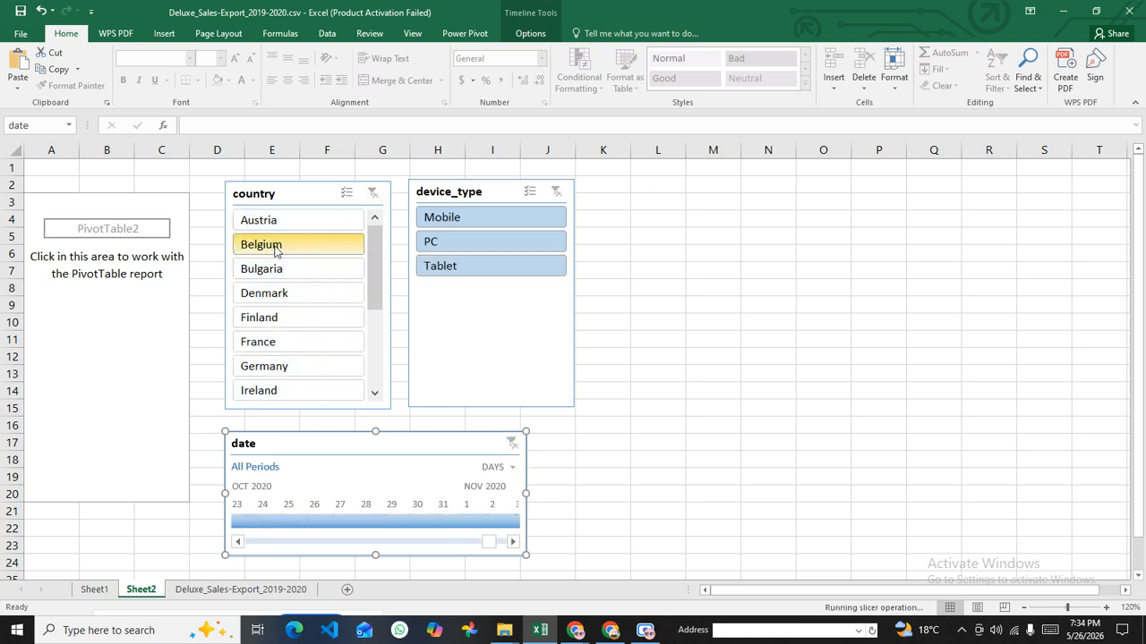
{"action": "left_click", "coordinate": [512, 467]}
{"action": "left_click", "coordinate": [522, 518]}
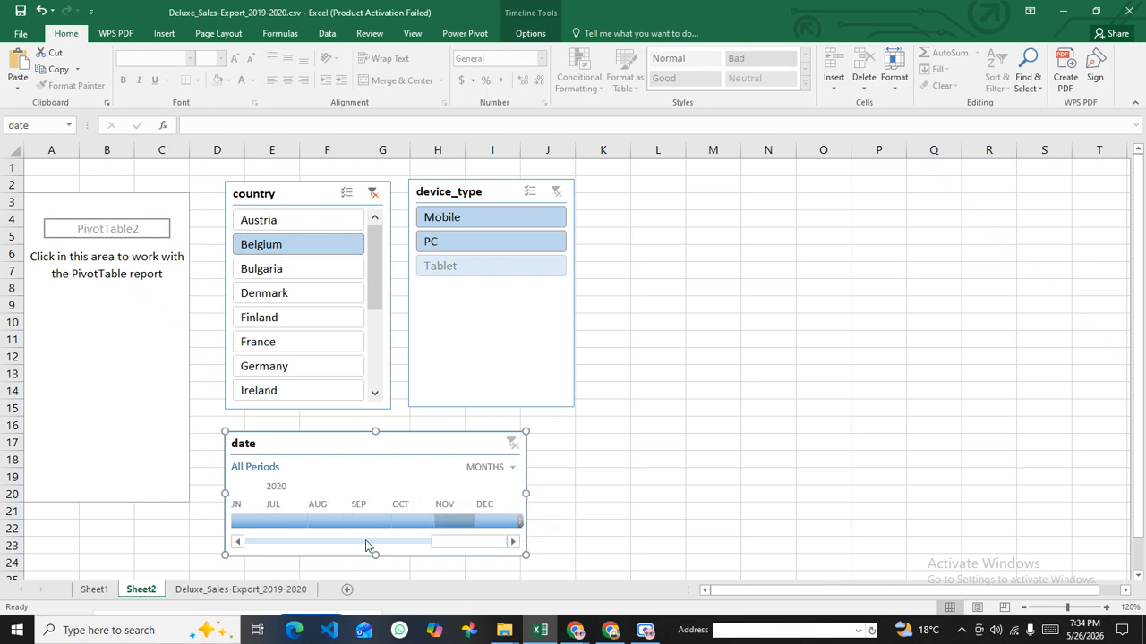
Step: With the country slicer on Belgium, step the timeline through single months including July 2019, June 2020 and February 2019, ending on January 2019
{"action": "left_click", "coordinate": [337, 522]}
{"action": "left_click", "coordinate": [289, 523]}
{"action": "left_click_drag", "start_coordinate": [440, 544], "coordinate": [507, 527]}
{"action": "left_click", "coordinate": [285, 524]}
{"action": "left_click", "coordinate": [336, 524]}
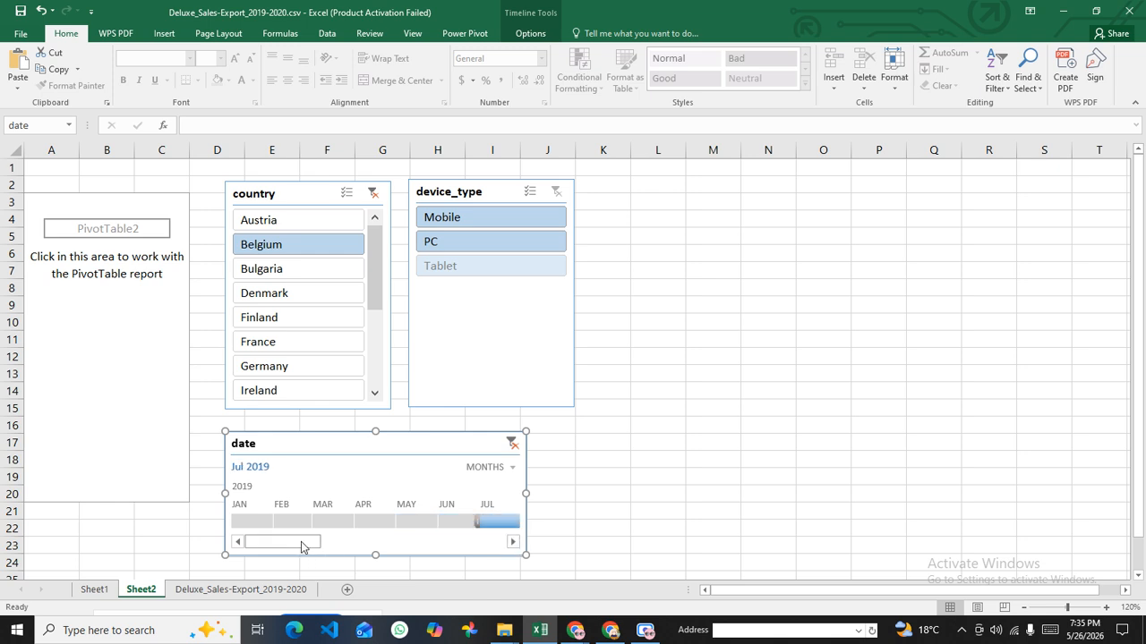
{"action": "left_click_drag", "start_coordinate": [302, 548], "coordinate": [488, 542]}
{"action": "left_click", "coordinate": [416, 524]}
{"action": "left_click_drag", "start_coordinate": [416, 523], "coordinate": [252, 524]}
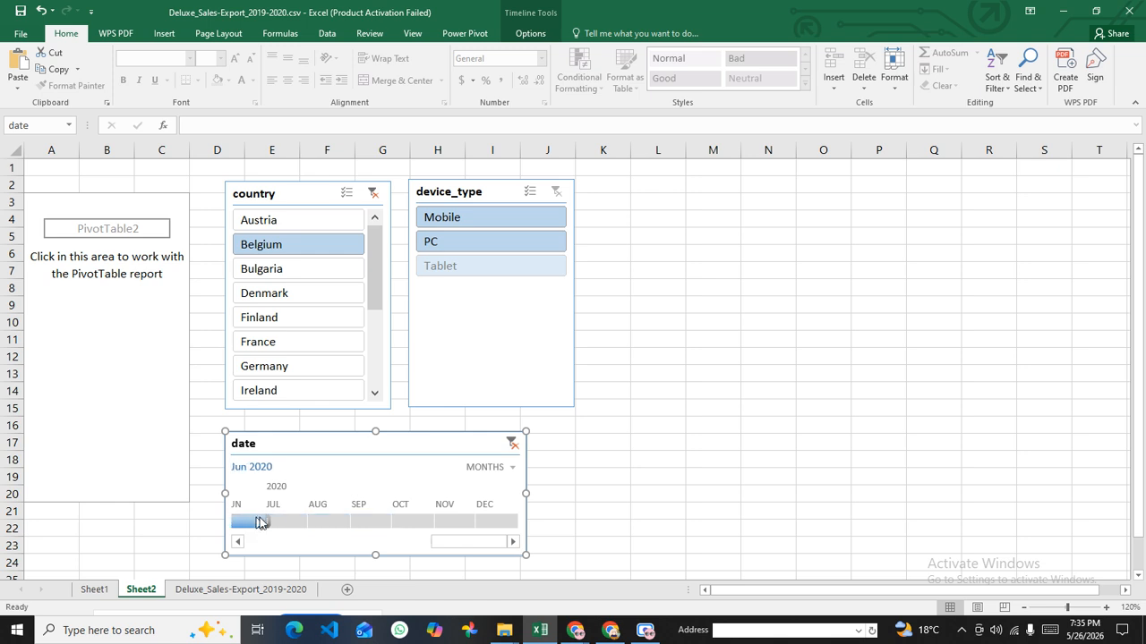
{"action": "left_click_drag", "start_coordinate": [483, 542], "coordinate": [265, 542]}
{"action": "left_click", "coordinate": [296, 519]}
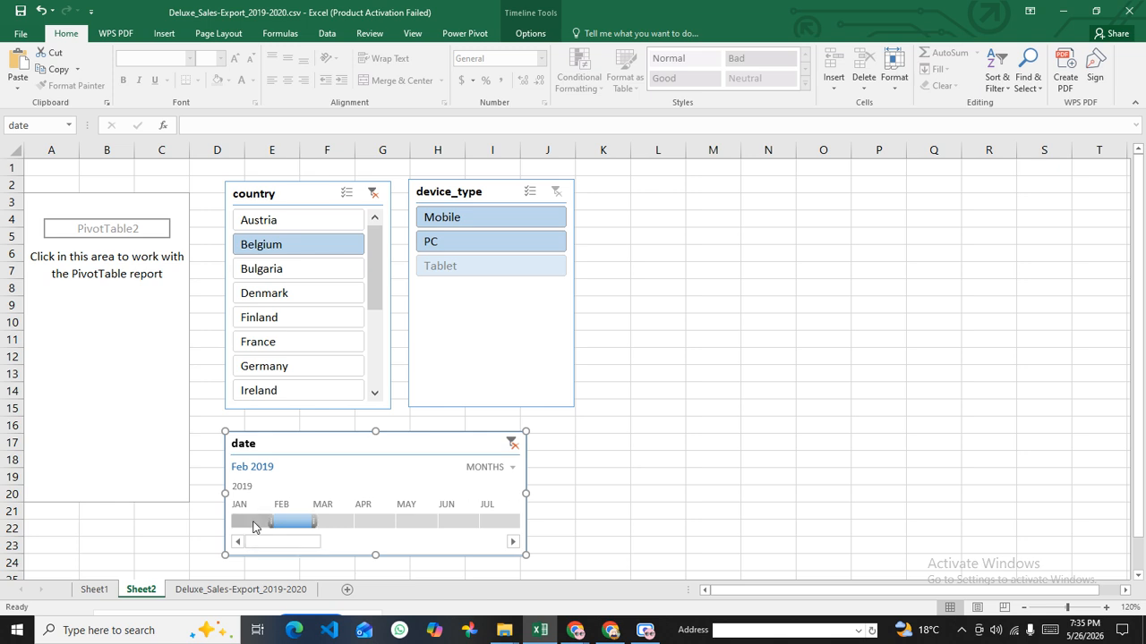
{"action": "left_click", "coordinate": [252, 522]}
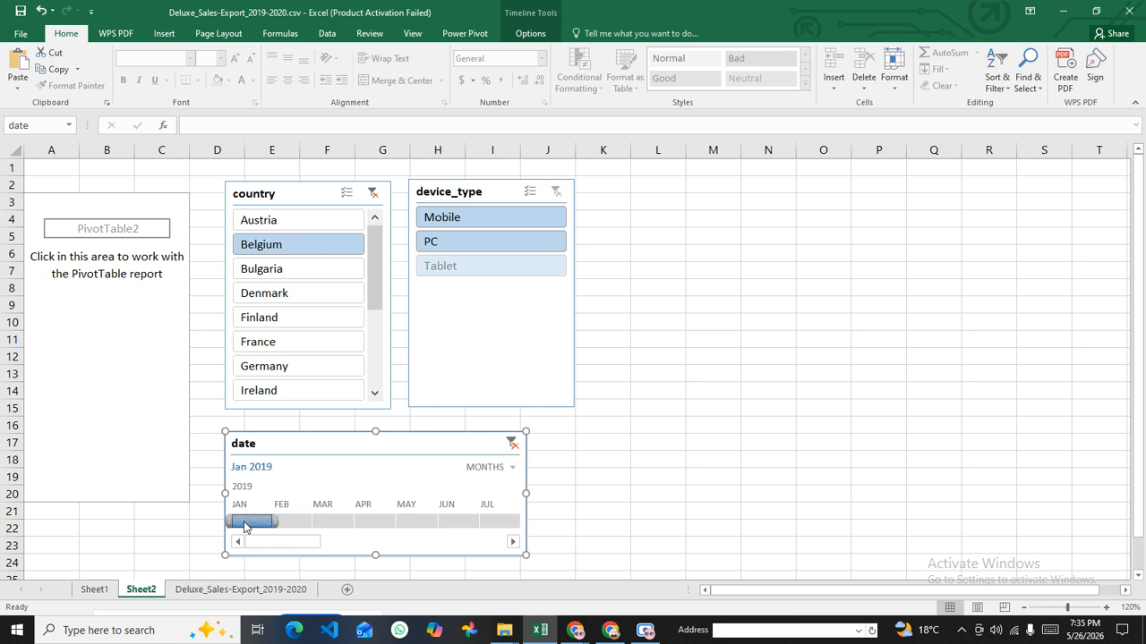
Step: Filter the country slicer to Bulgaria, step the timeline through months of 2019 including January and March, and clear both filters
{"action": "left_click", "coordinate": [287, 271]}
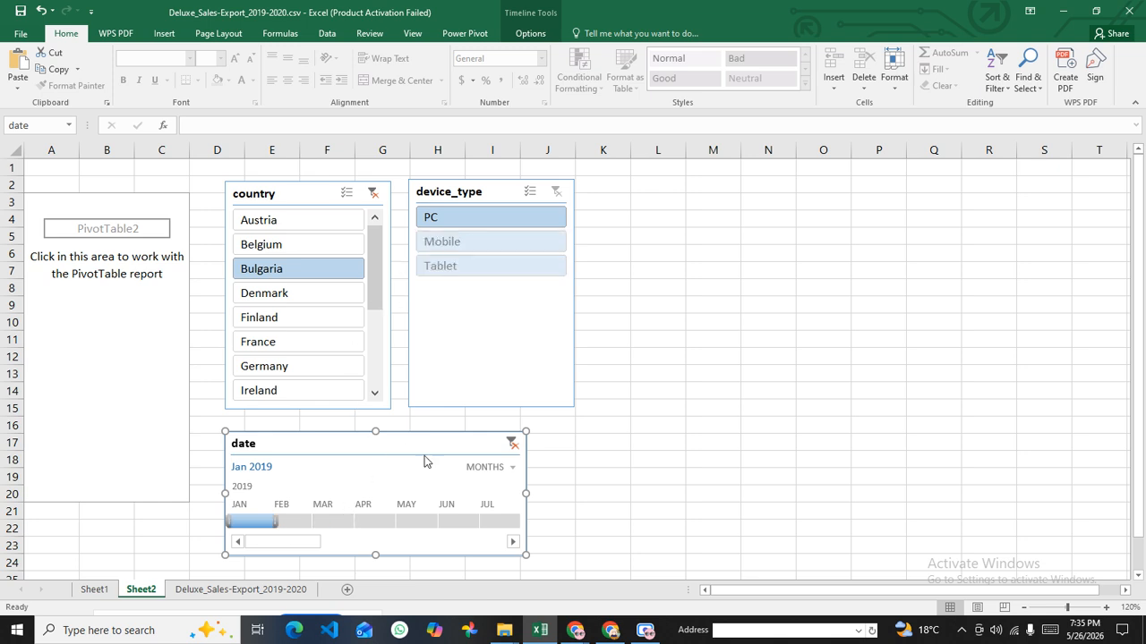
{"action": "left_click", "coordinate": [511, 444]}
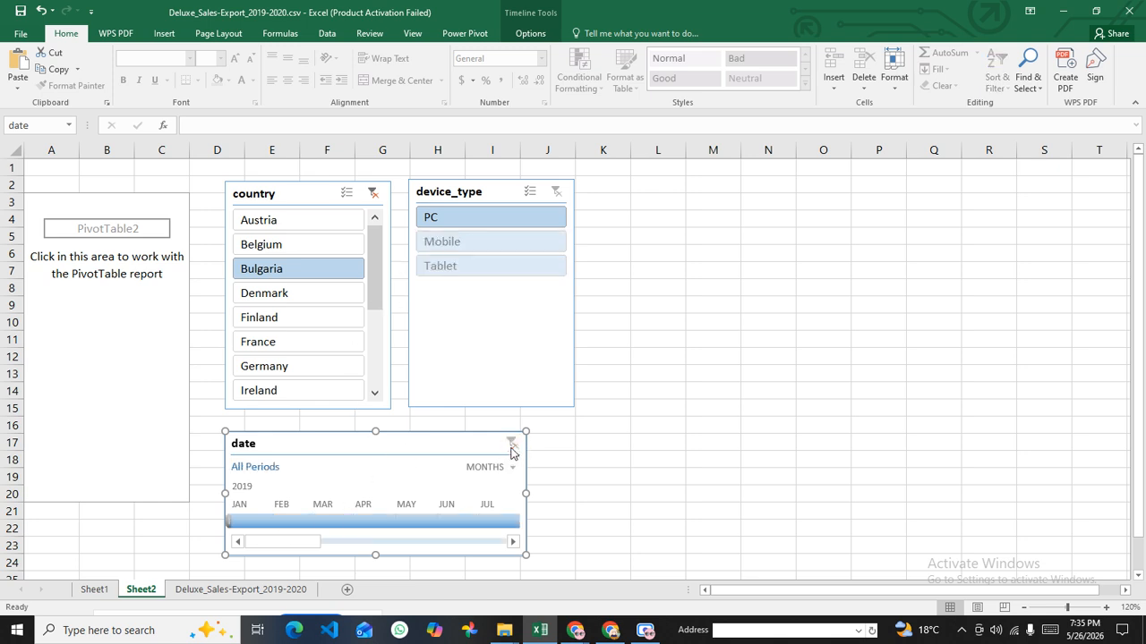
{"action": "left_click", "coordinate": [250, 523]}
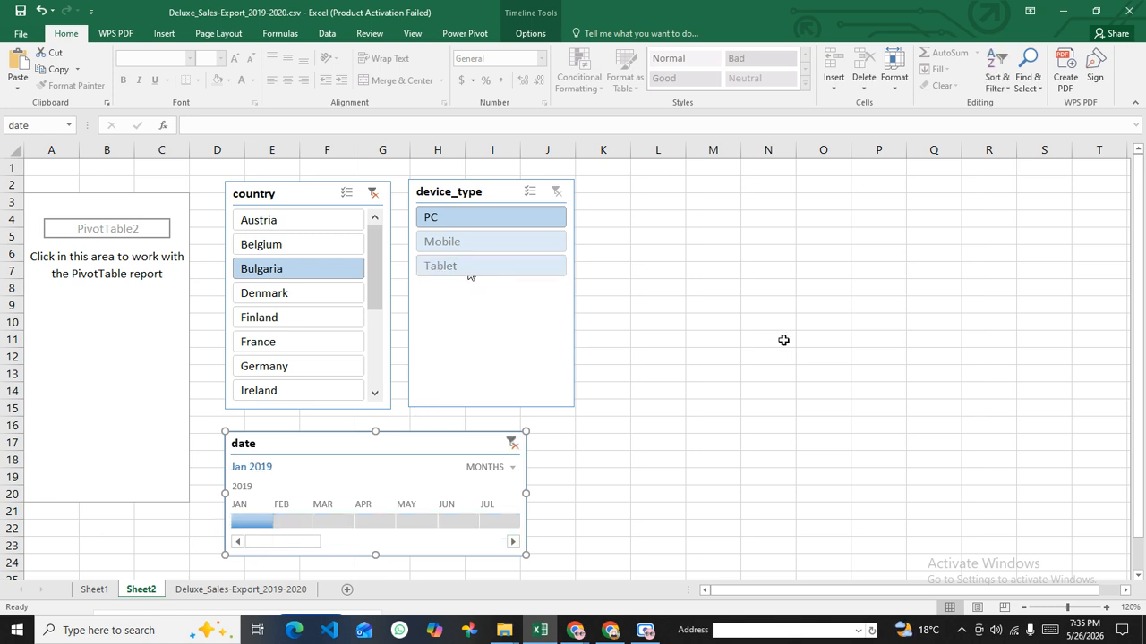
{"action": "left_click", "coordinate": [329, 523]}
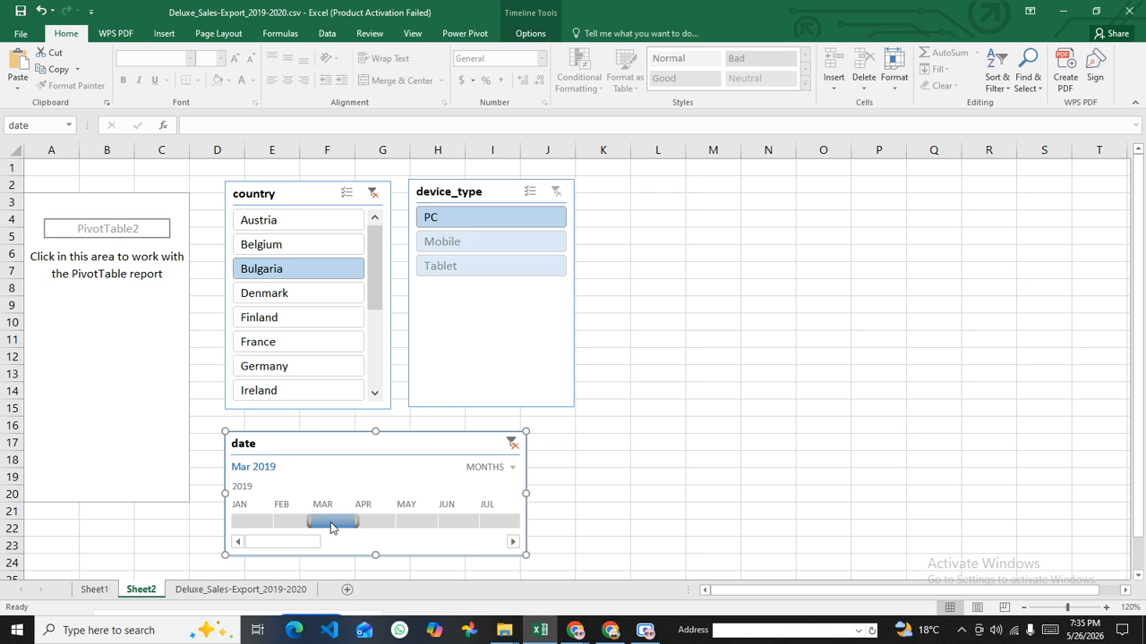
{"action": "left_click", "coordinate": [421, 524]}
{"action": "left_click", "coordinate": [493, 523]}
{"action": "left_click", "coordinate": [462, 525]}
{"action": "left_click", "coordinate": [512, 443]}
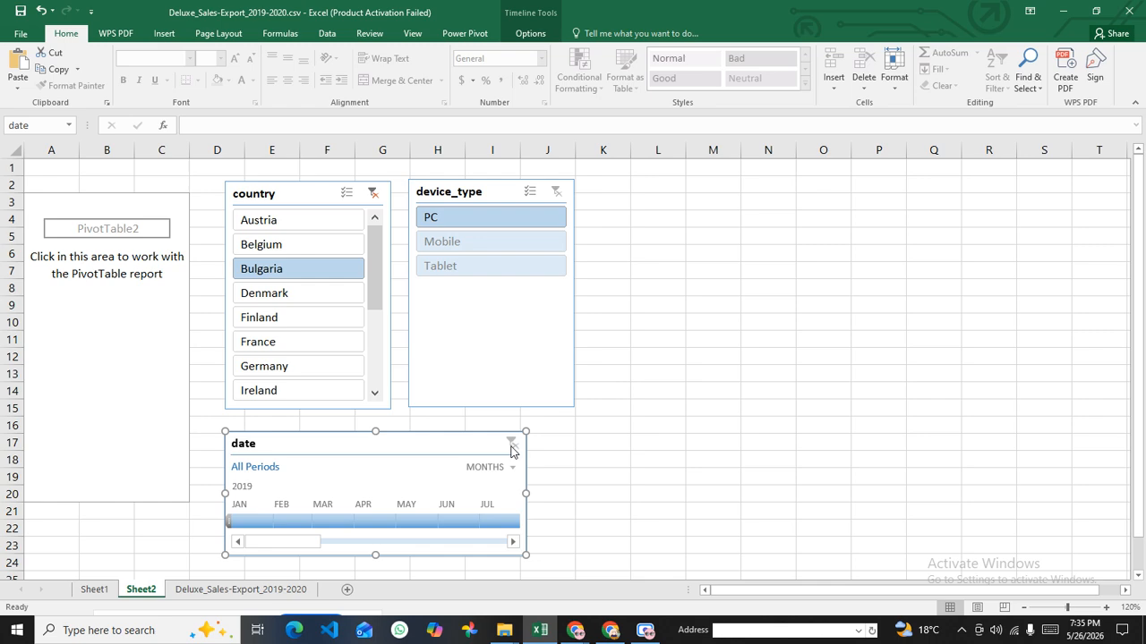
{"action": "left_click", "coordinate": [373, 193]}
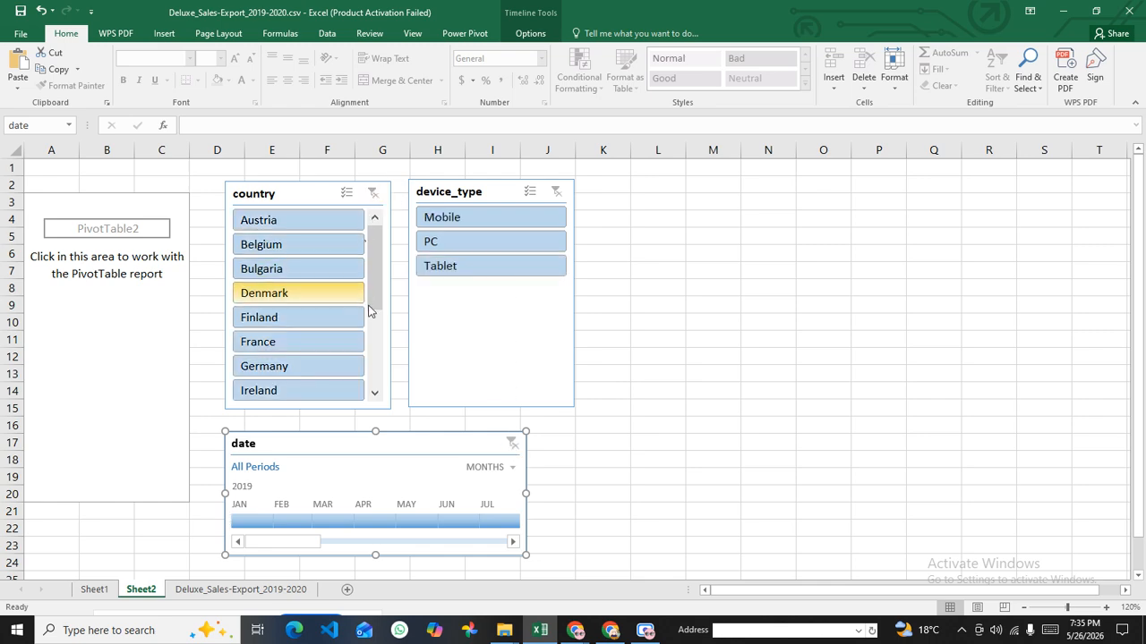
Step: On the Deluxe_Sales-Export_2019-2020 sheet, examine the device_type values and the country, order value and date of the Portugal order in row 4
{"action": "left_click", "coordinate": [215, 590]}
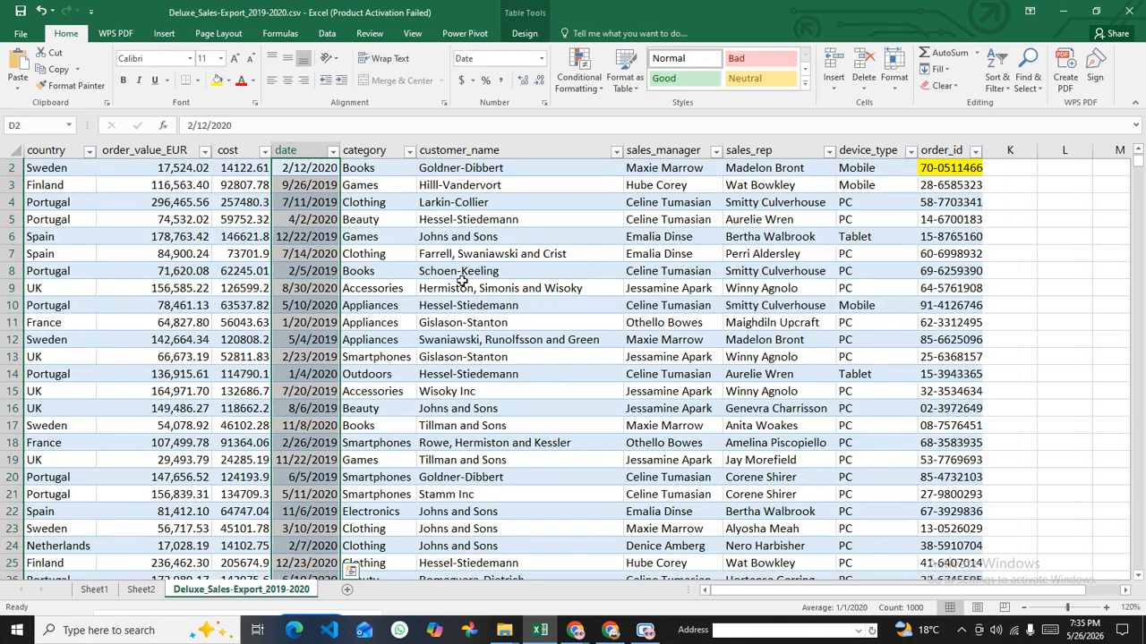
{"action": "left_click", "coordinate": [465, 253]}
{"action": "scroll", "coordinate": [472, 232], "scroll_direction": "up", "scroll_amount": 1}
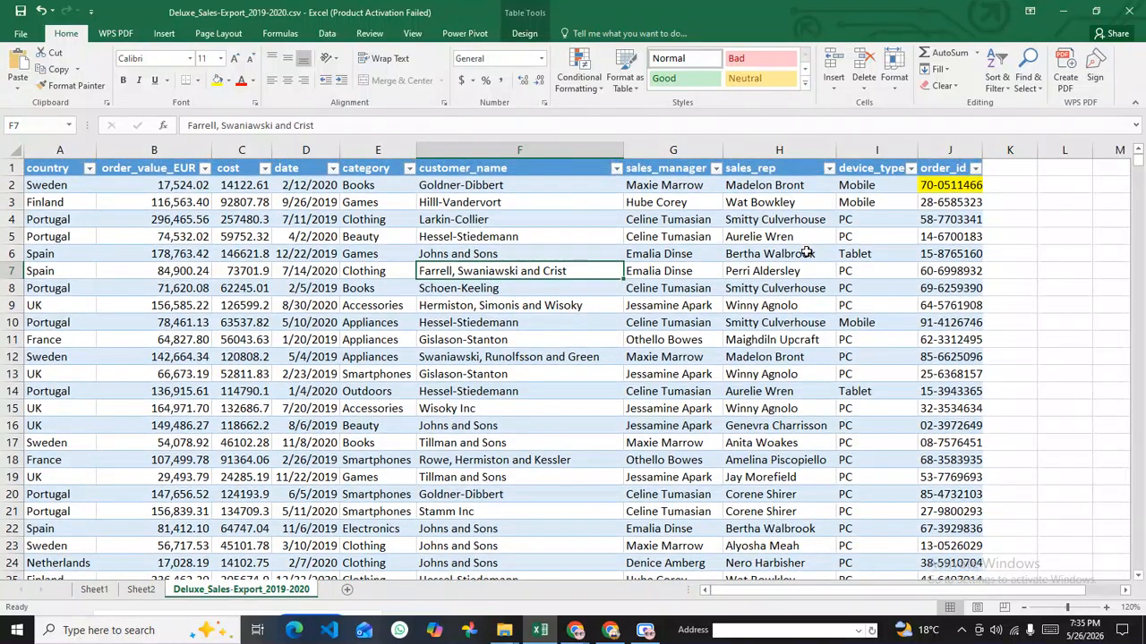
{"action": "left_click", "coordinate": [864, 223]}
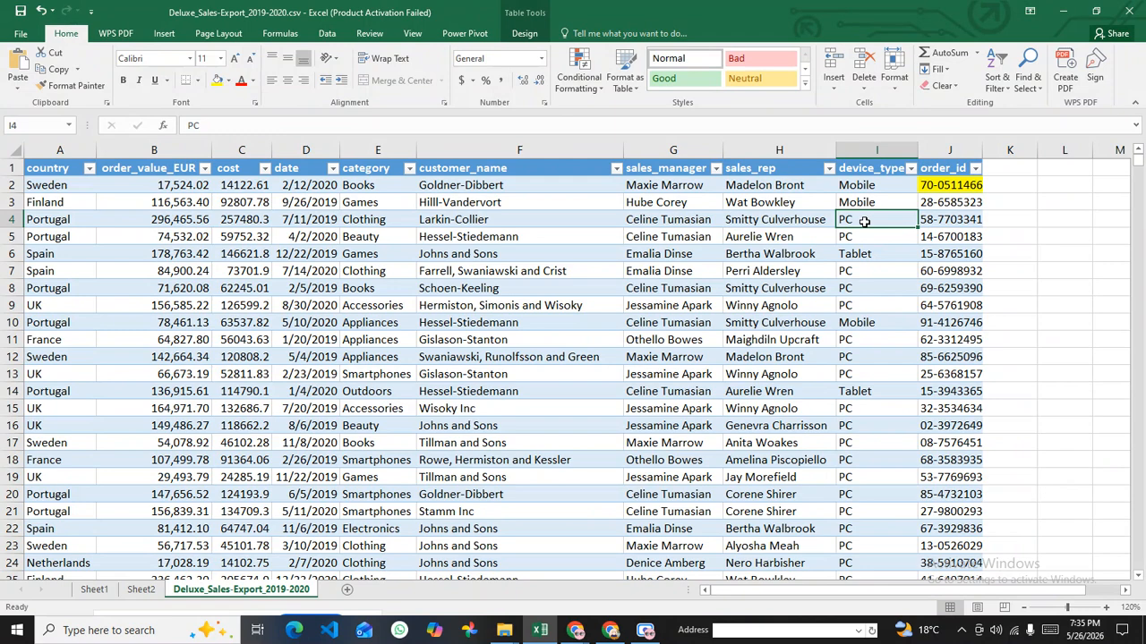
{"action": "left_click", "coordinate": [882, 252]}
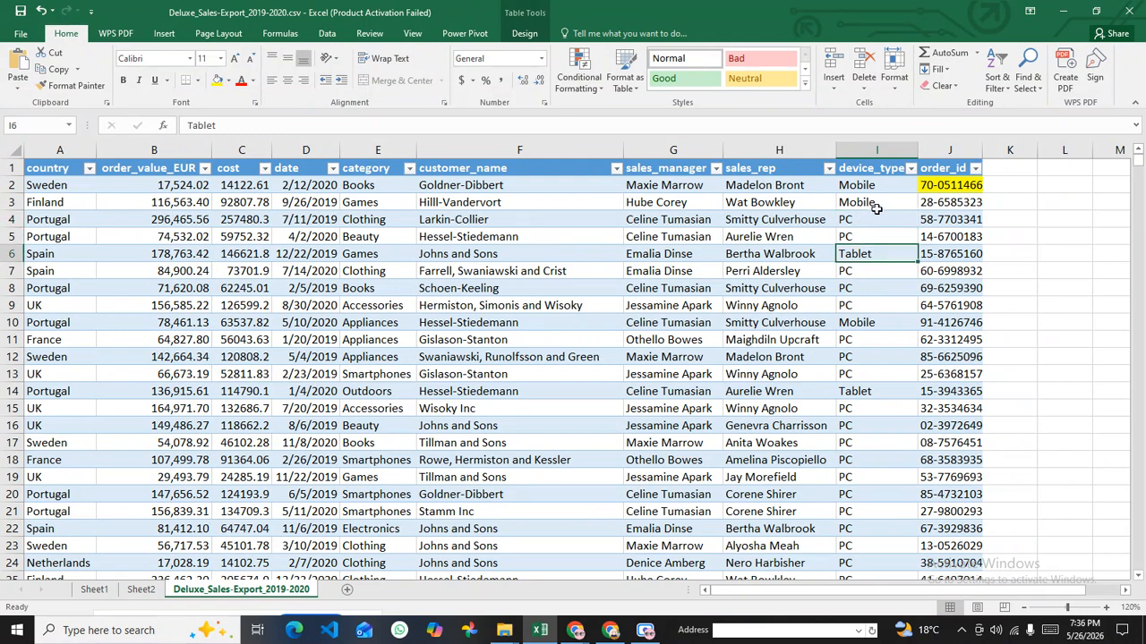
{"action": "left_click", "coordinate": [881, 226]}
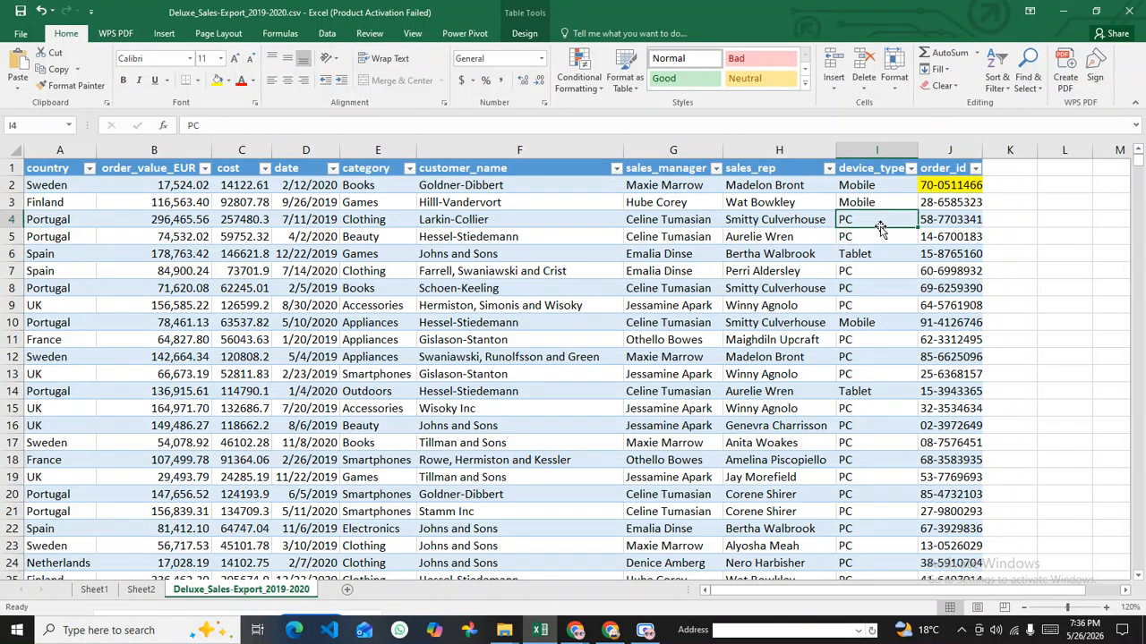
{"action": "left_click_drag", "start_coordinate": [52, 226], "coordinate": [107, 226]}
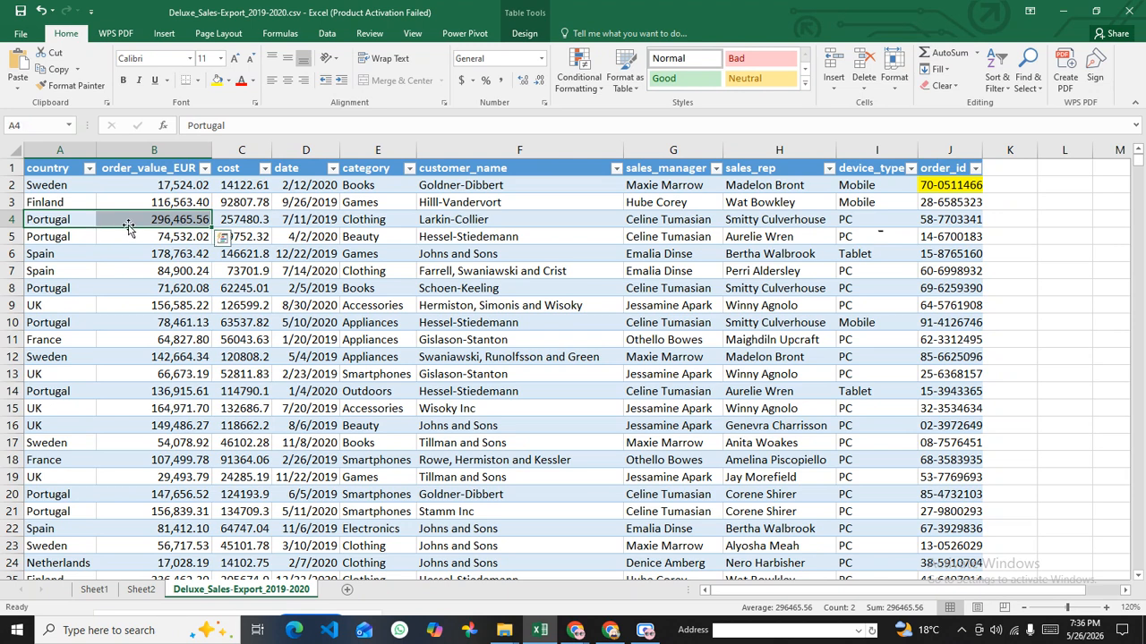
{"action": "left_click", "coordinate": [299, 220]}
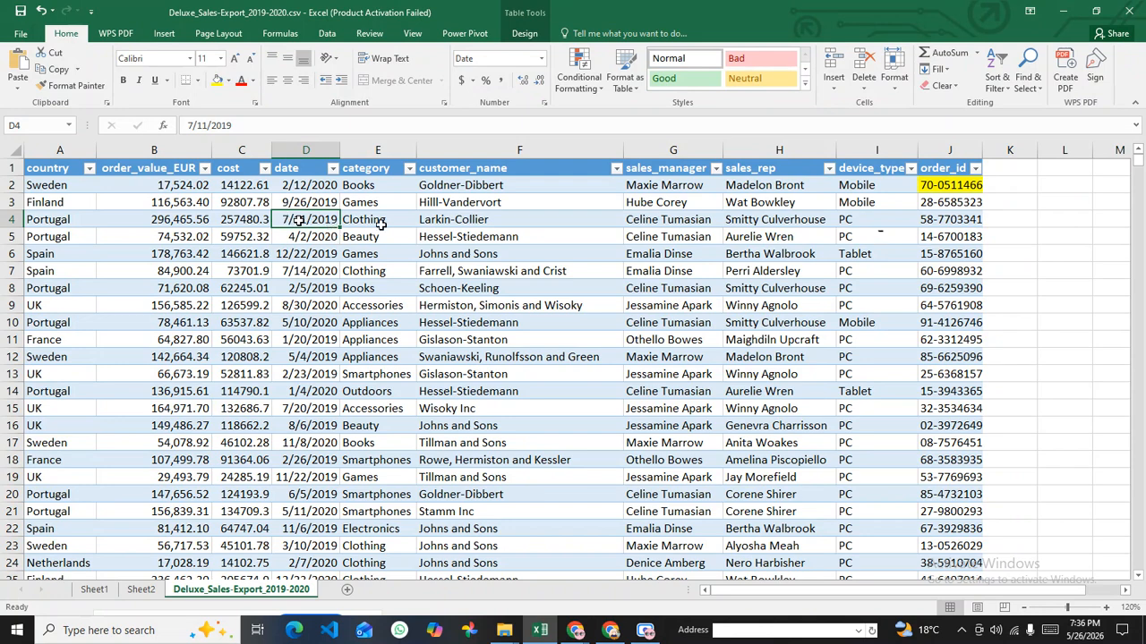
{"action": "left_click_drag", "start_coordinate": [880, 219], "coordinate": [47, 219]}
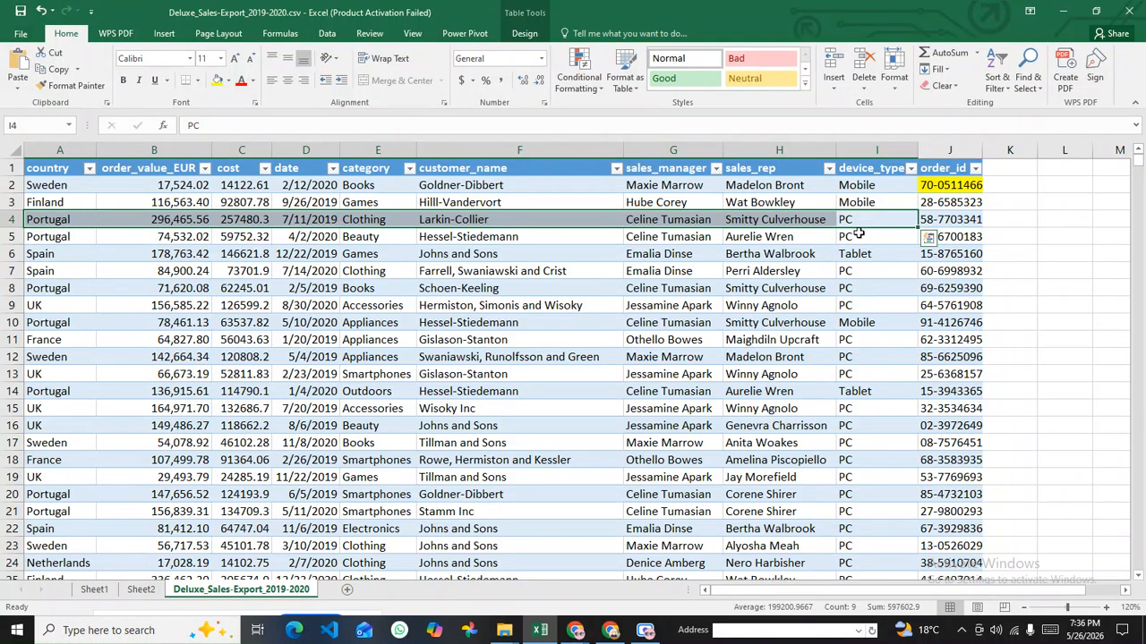
{"action": "left_click", "coordinate": [868, 253]}
{"action": "left_click", "coordinate": [865, 219]}
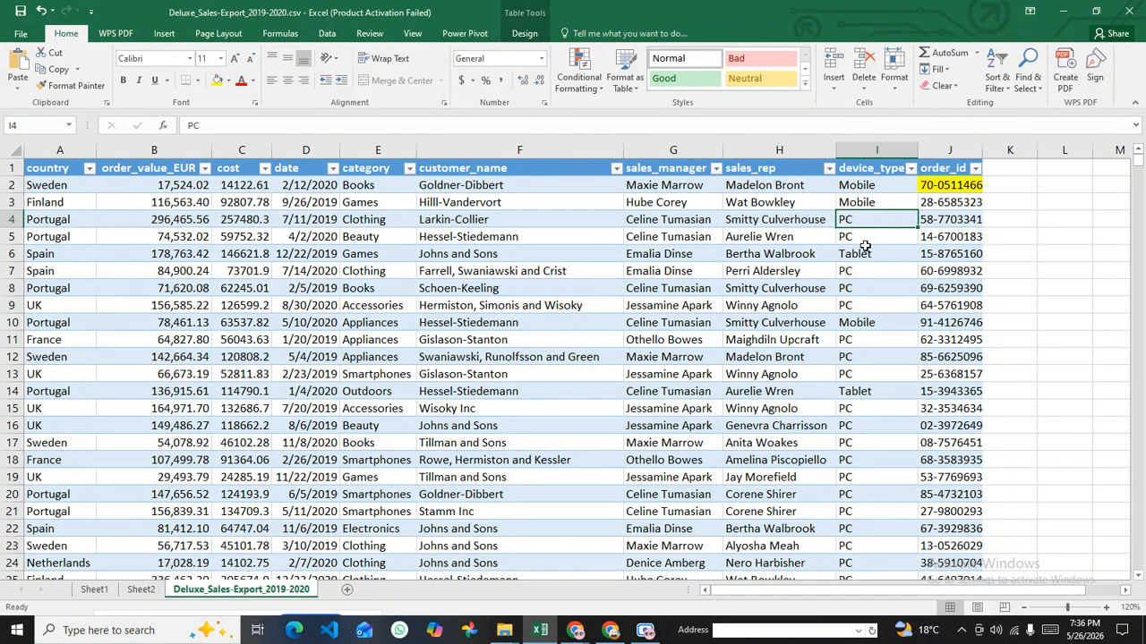
{"action": "left_click", "coordinate": [857, 253]}
{"action": "left_click", "coordinate": [857, 223]}
Step: On Sheet2, filter the country slicer to Portugal and the date timeline to July 2019
{"action": "left_click", "coordinate": [140, 589]}
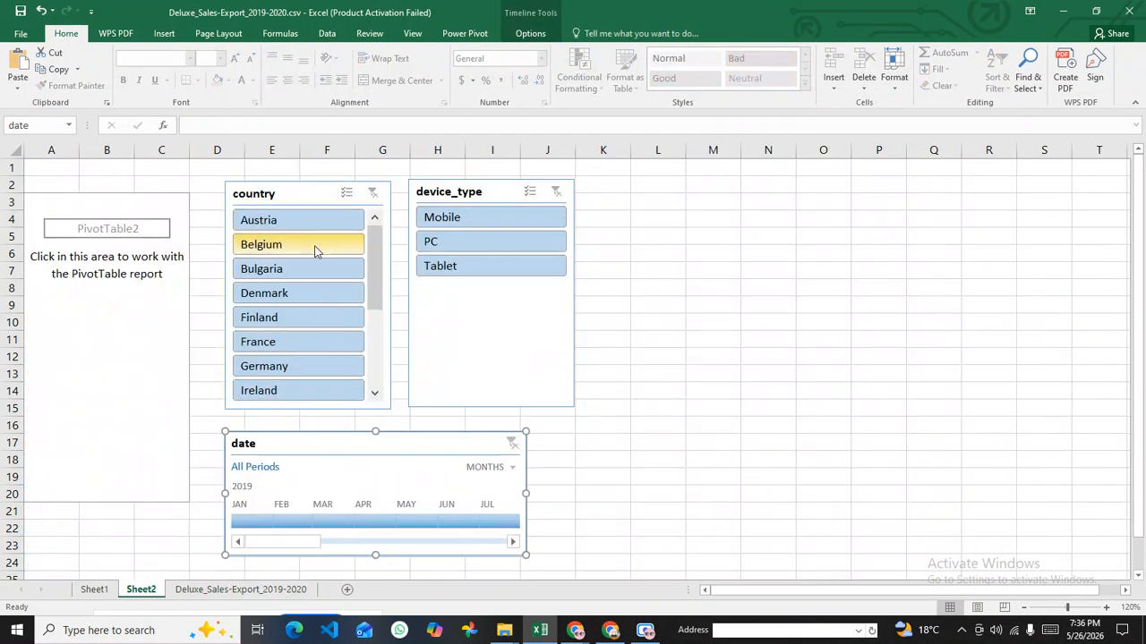
{"action": "scroll", "coordinate": [313, 260], "scroll_direction": "down", "scroll_amount": 4}
{"action": "scroll", "coordinate": [302, 274], "scroll_direction": "up", "scroll_amount": 2}
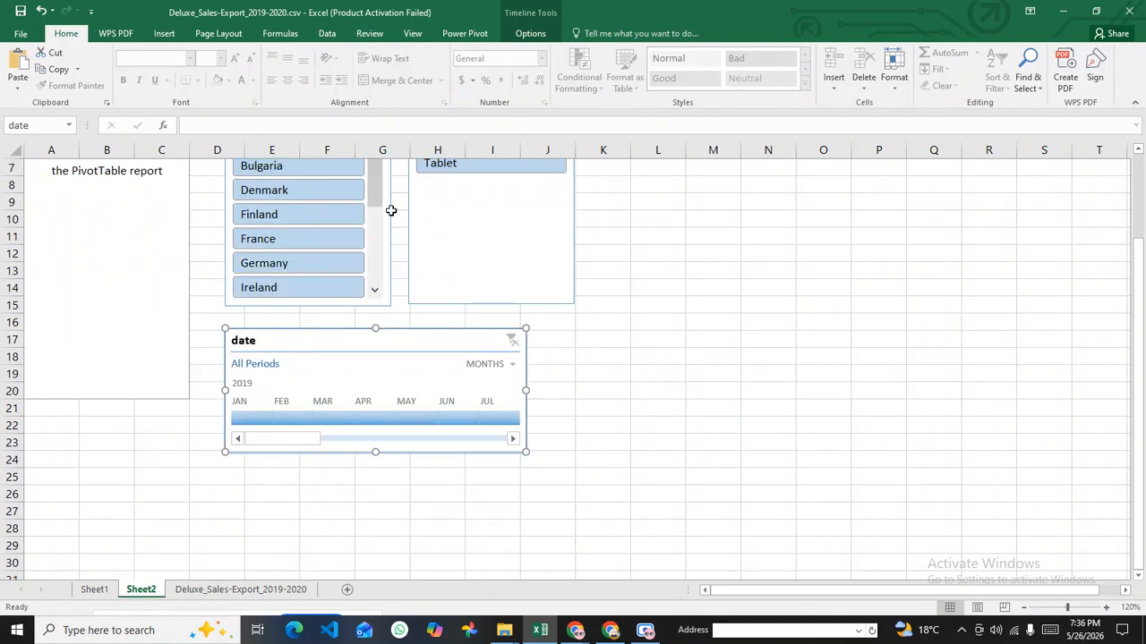
{"action": "scroll", "coordinate": [391, 210], "scroll_direction": "up", "scroll_amount": 2}
{"action": "left_click_drag", "start_coordinate": [374, 250], "coordinate": [365, 351]}
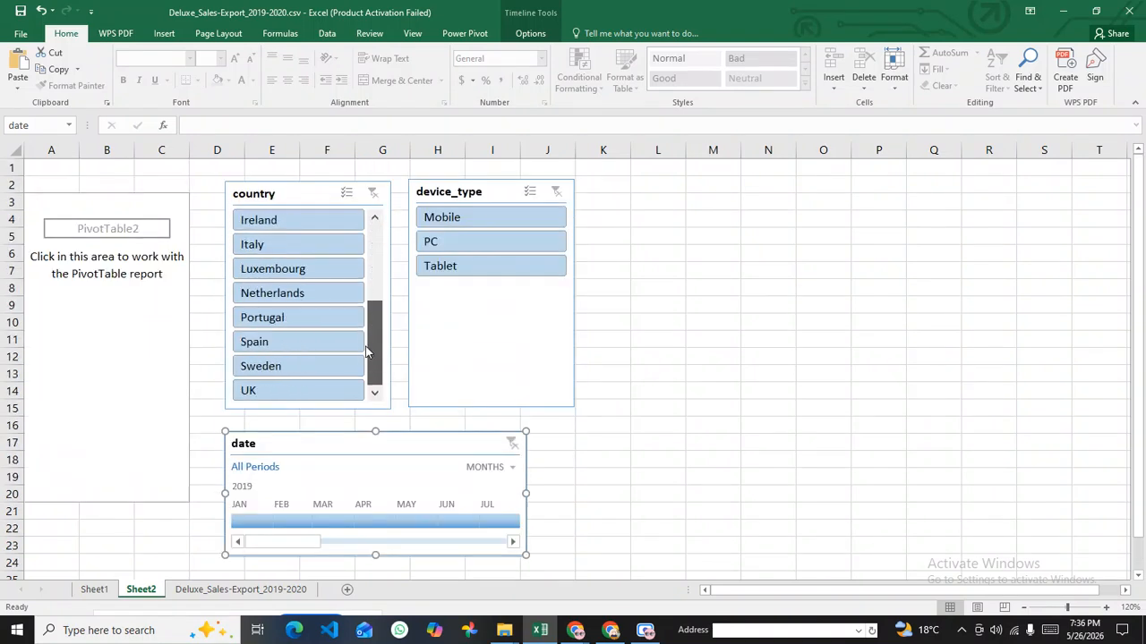
{"action": "left_click", "coordinate": [301, 320]}
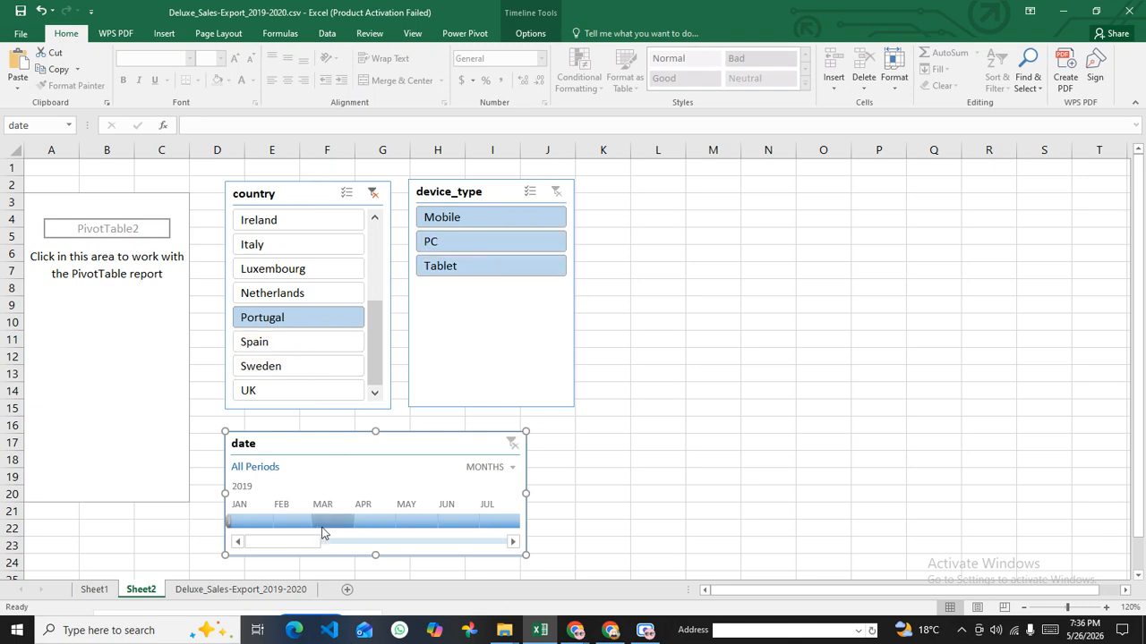
{"action": "left_click_drag", "start_coordinate": [284, 543], "coordinate": [300, 549]}
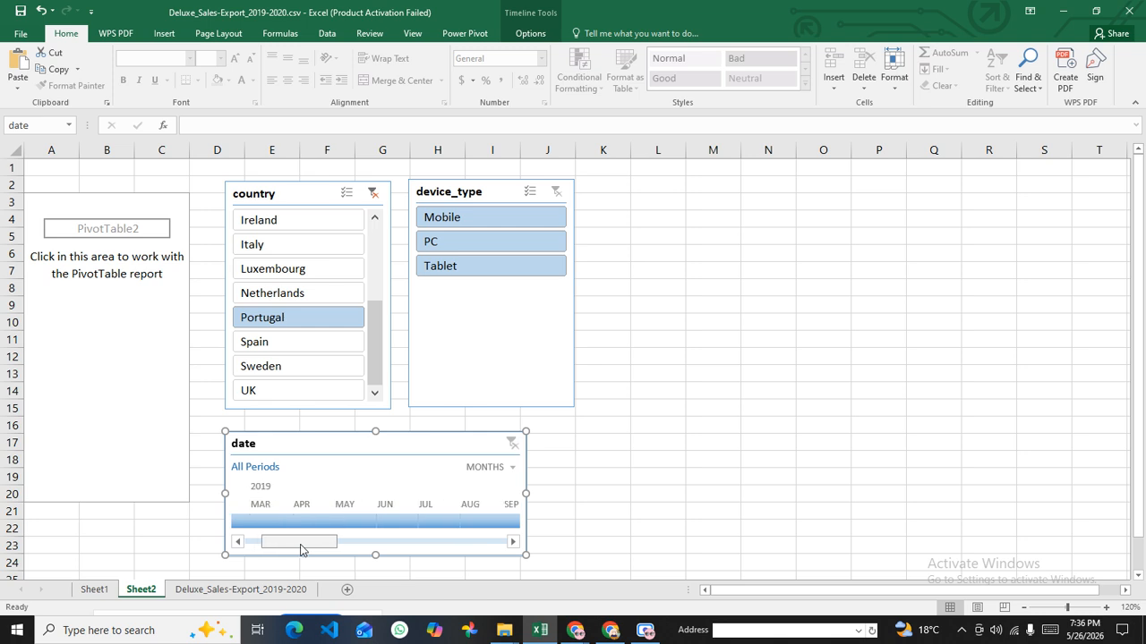
{"action": "left_click", "coordinate": [430, 526]}
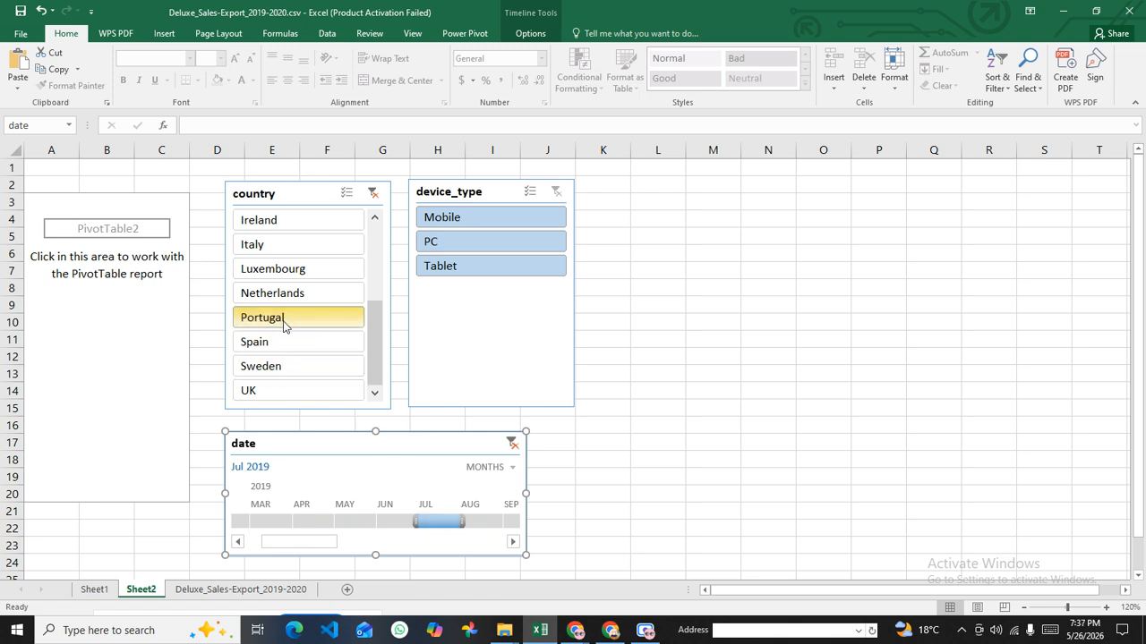
Step: With Portugal and July 2019 selected, filter the device_type slicer to Mobile, PC and Tablet in turn and check the country availability
{"action": "left_click", "coordinate": [463, 218]}
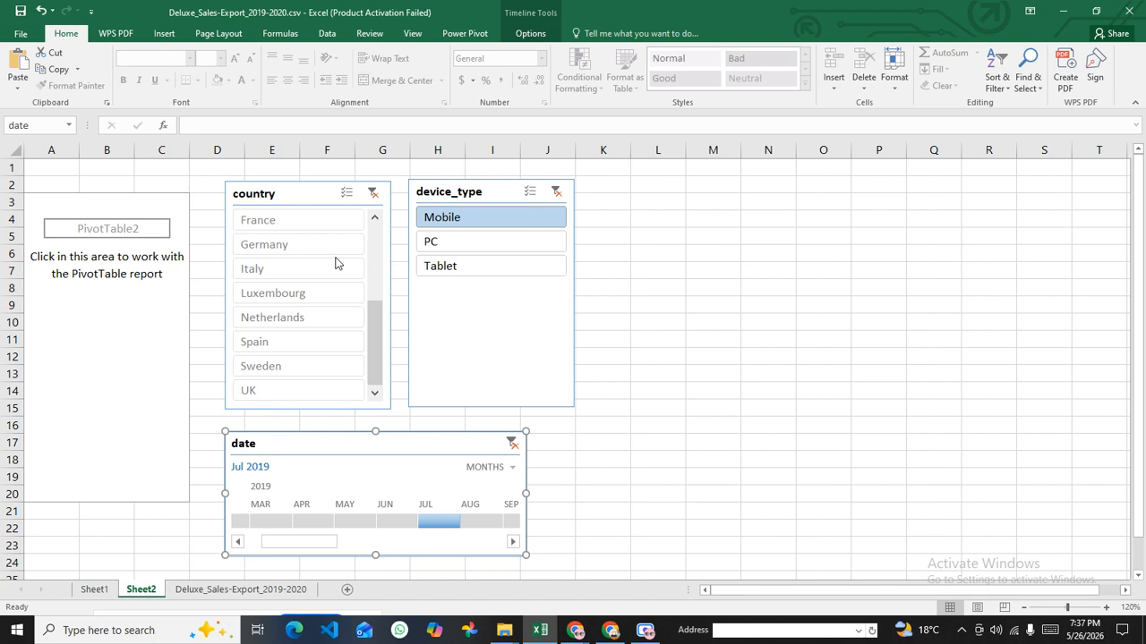
{"action": "scroll", "coordinate": [302, 277], "scroll_direction": "down", "scroll_amount": 4}
{"action": "scroll", "coordinate": [305, 282], "scroll_direction": "up", "scroll_amount": 4}
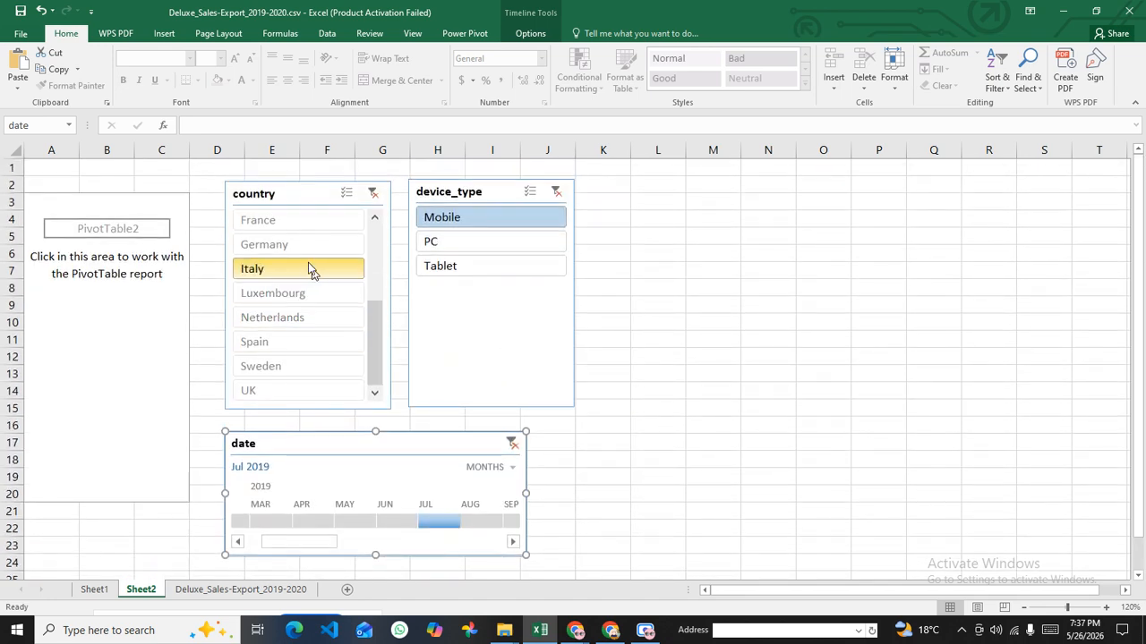
{"action": "mouse_move", "coordinate": [376, 345]}
{"action": "left_mouse_down"}
{"action": "mouse_move", "coordinate": [379, 273]}
{"action": "mouse_move", "coordinate": [391, 264]}
{"action": "mouse_move", "coordinate": [393, 351]}
{"action": "left_mouse_up"}
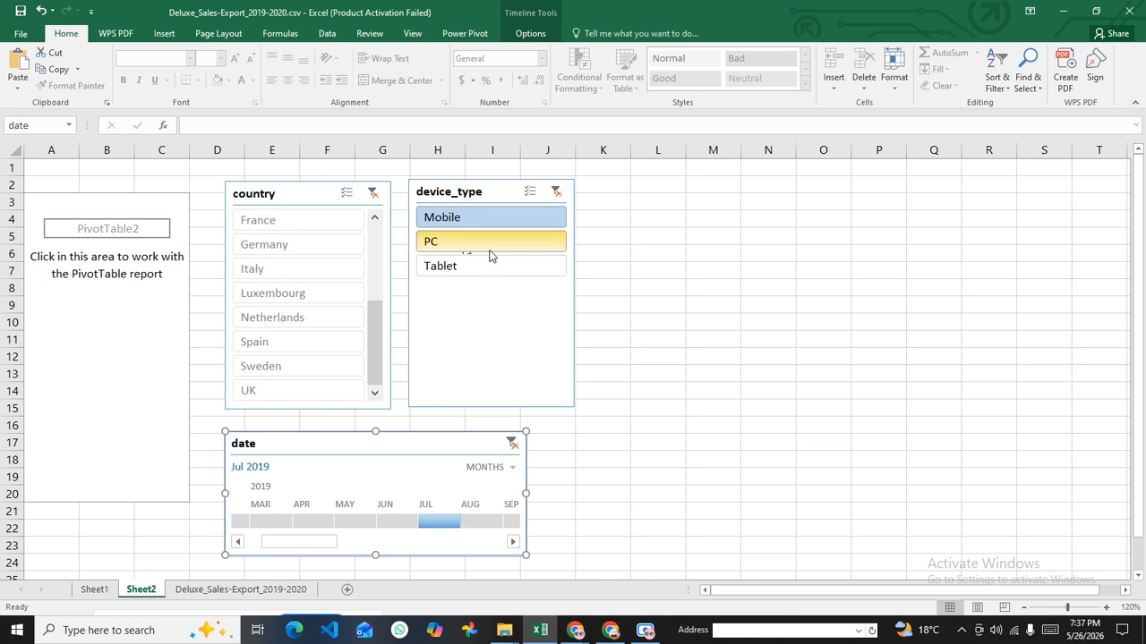
{"action": "left_click", "coordinate": [489, 250]}
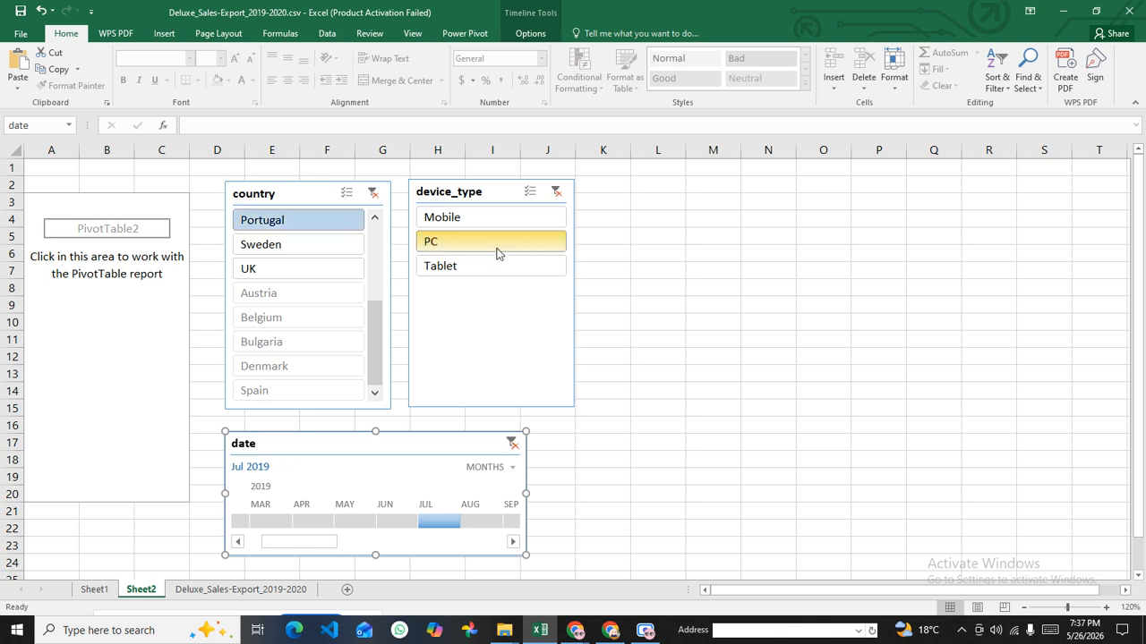
{"action": "left_click", "coordinate": [473, 271]}
{"action": "left_click_drag", "start_coordinate": [383, 330], "coordinate": [380, 307]}
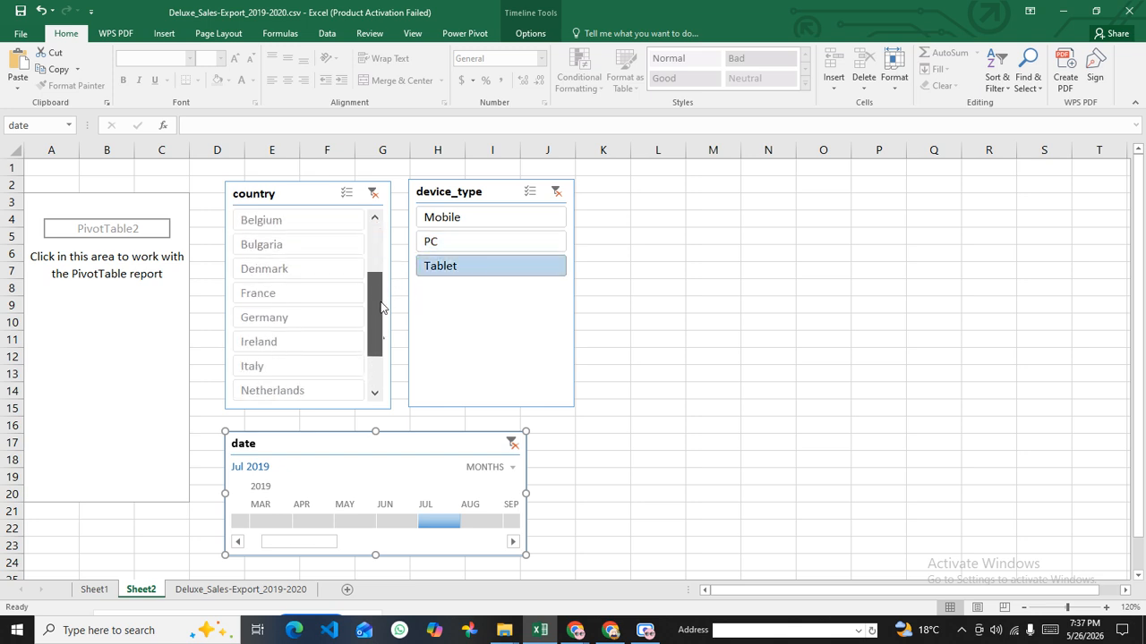
Step: Clear the filters of the country slicer, the device_type slicer and the date timeline
{"action": "left_click", "coordinate": [374, 192]}
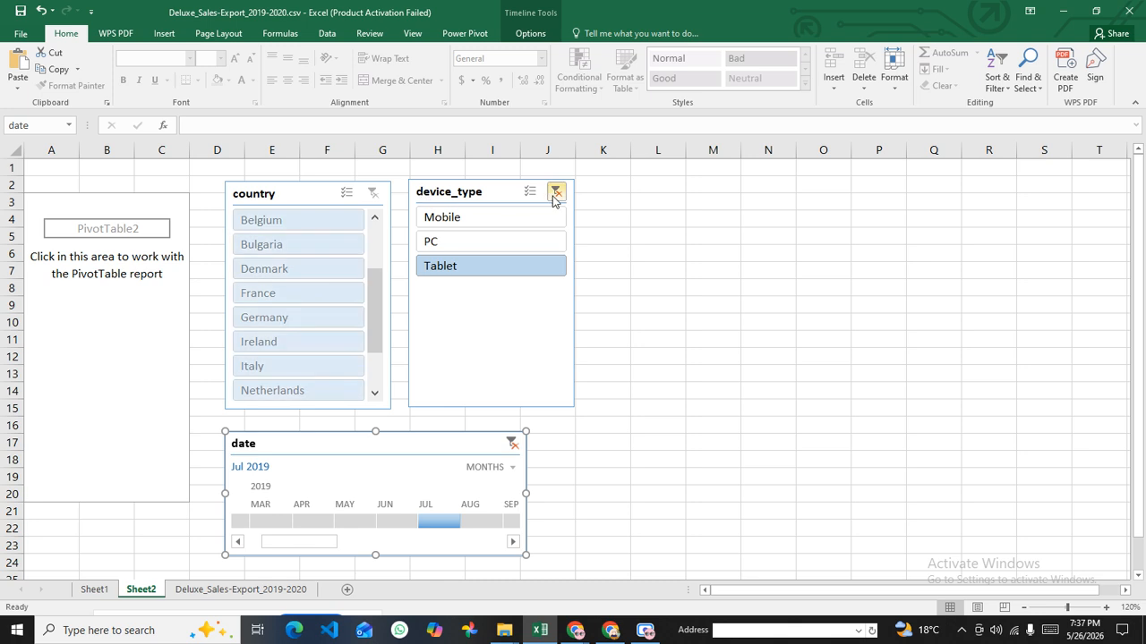
{"action": "left_click", "coordinate": [555, 193]}
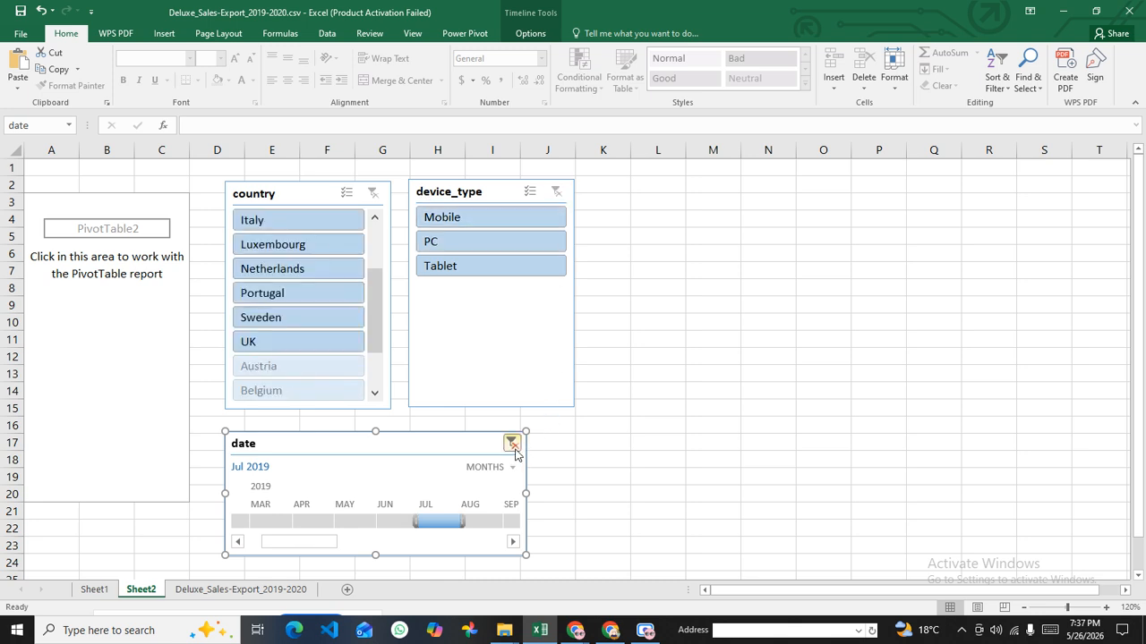
{"action": "left_click", "coordinate": [512, 444]}
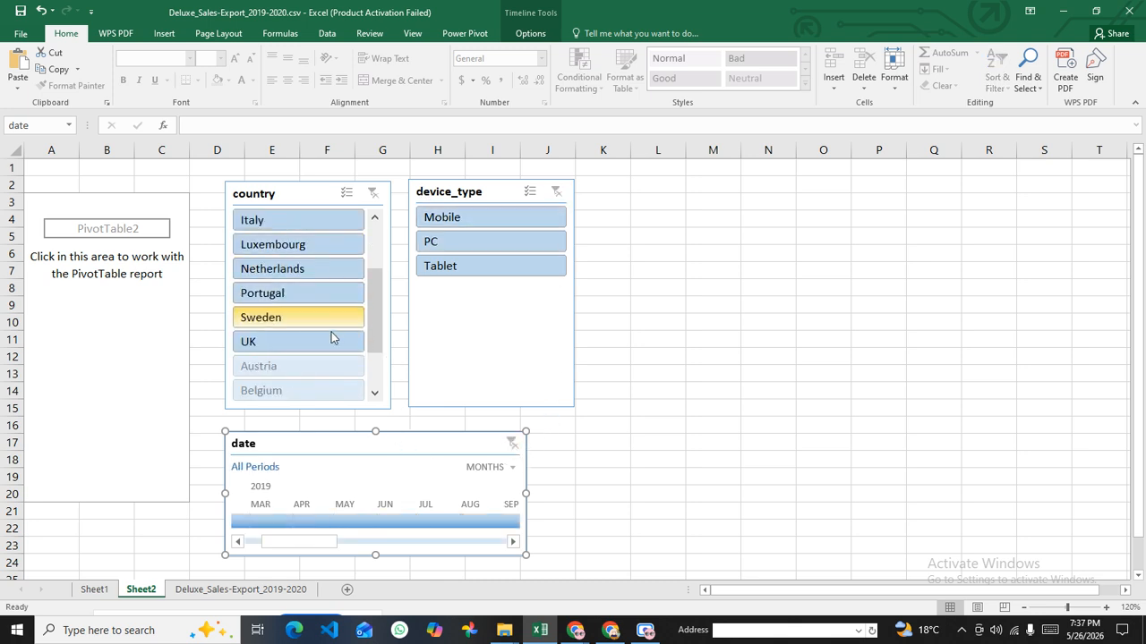
Step: Filter device_type to Mobile and to PC in turn across all periods, check the country slicer's entries for each, and clear the device filter
{"action": "scroll", "coordinate": [292, 321], "scroll_direction": "down", "scroll_amount": 2}
{"action": "scroll", "coordinate": [292, 319], "scroll_direction": "up", "scroll_amount": 2}
{"action": "left_click_drag", "start_coordinate": [349, 542], "coordinate": [328, 543]}
{"action": "left_click", "coordinate": [458, 217]}
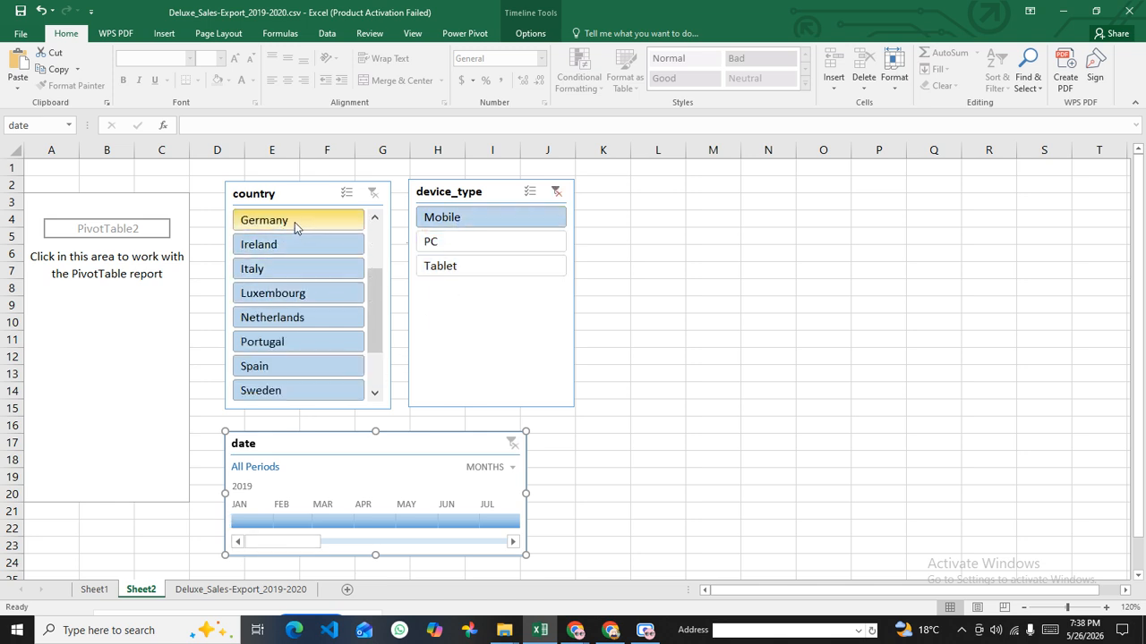
{"action": "left_click_drag", "start_coordinate": [378, 304], "coordinate": [375, 354]}
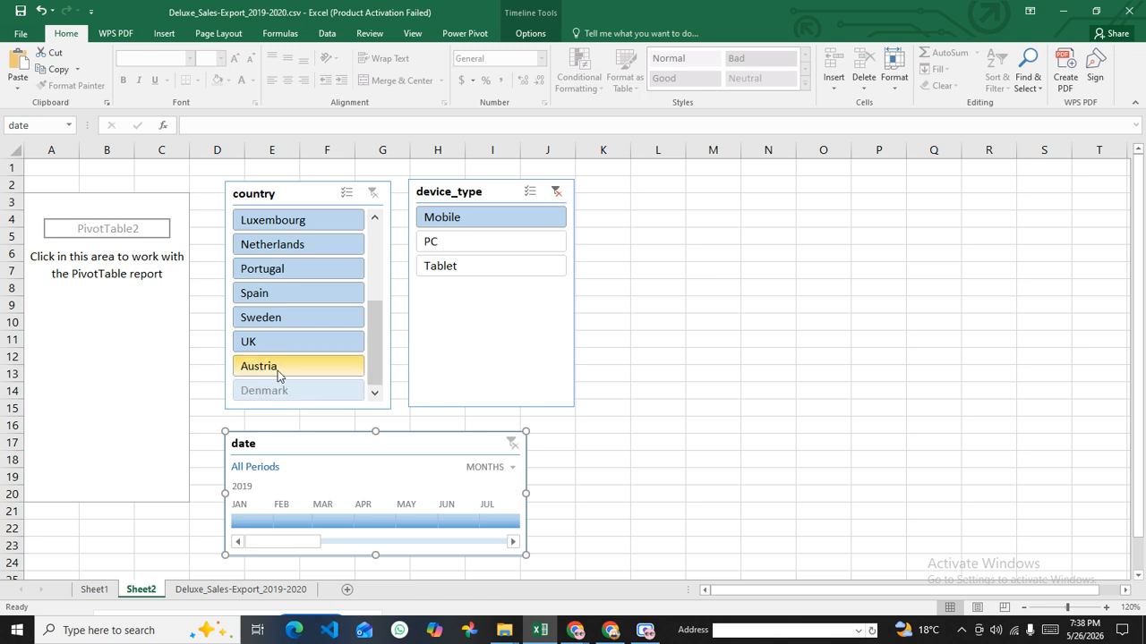
{"action": "left_click", "coordinate": [464, 241]}
{"action": "left_click_drag", "start_coordinate": [380, 303], "coordinate": [383, 235]}
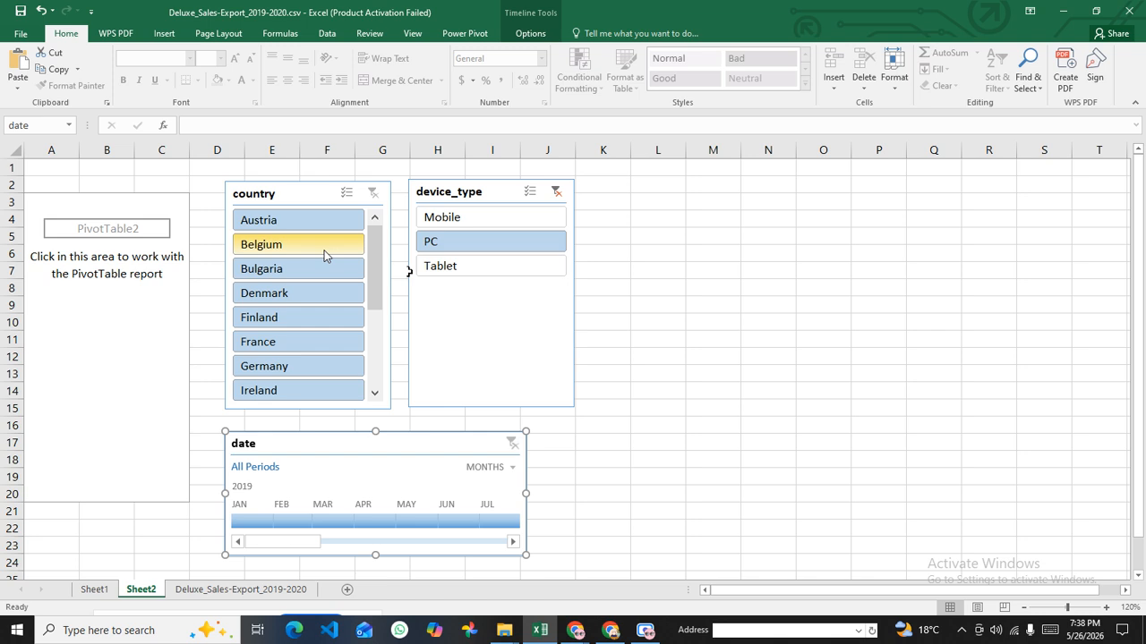
{"action": "left_click", "coordinate": [555, 192]}
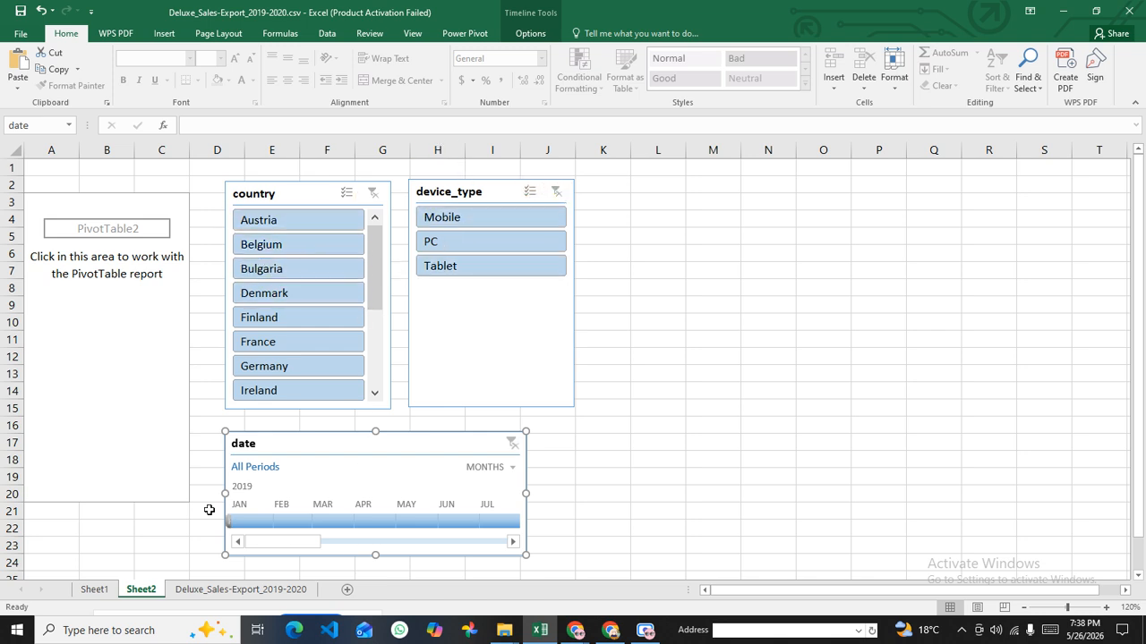
Step: Move the date timeline slightly up, closer beneath the country slicer
{"action": "mouse_move", "coordinate": [348, 438]}
{"action": "left_mouse_down"}
{"action": "mouse_move", "coordinate": [368, 438]}
{"action": "mouse_move", "coordinate": [343, 429]}
{"action": "left_mouse_up"}
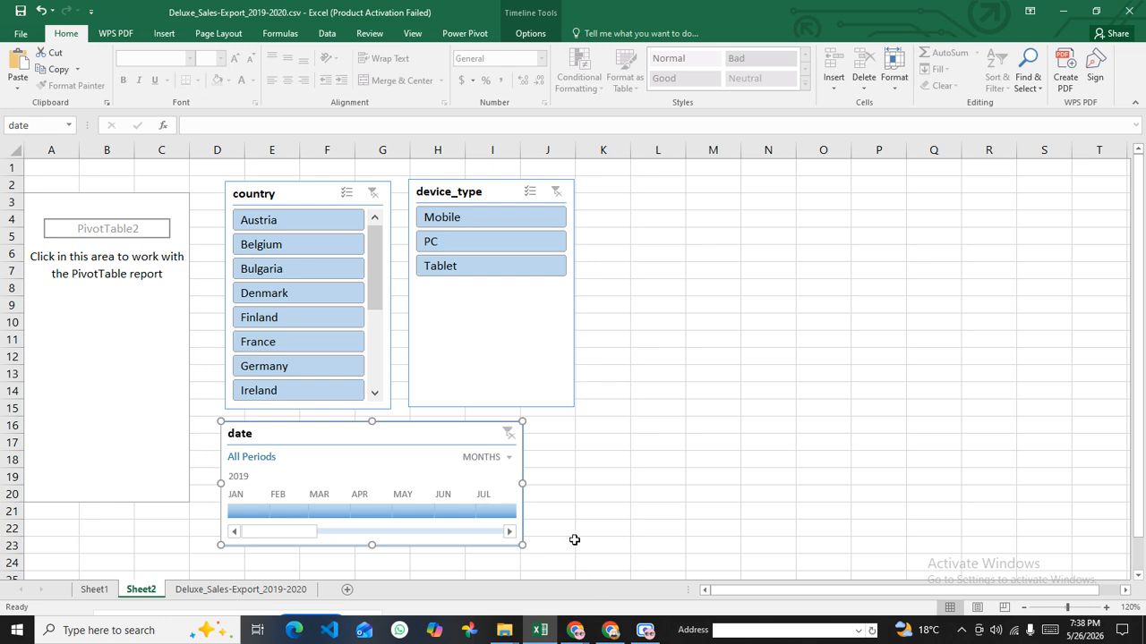
Step: Switch to the Google Meet call in Chrome to check on the participants, and return to the Excel workbook
{"action": "mouse_move", "coordinate": [573, 630]}
{"action": "left_click", "coordinate": [376, 564]}
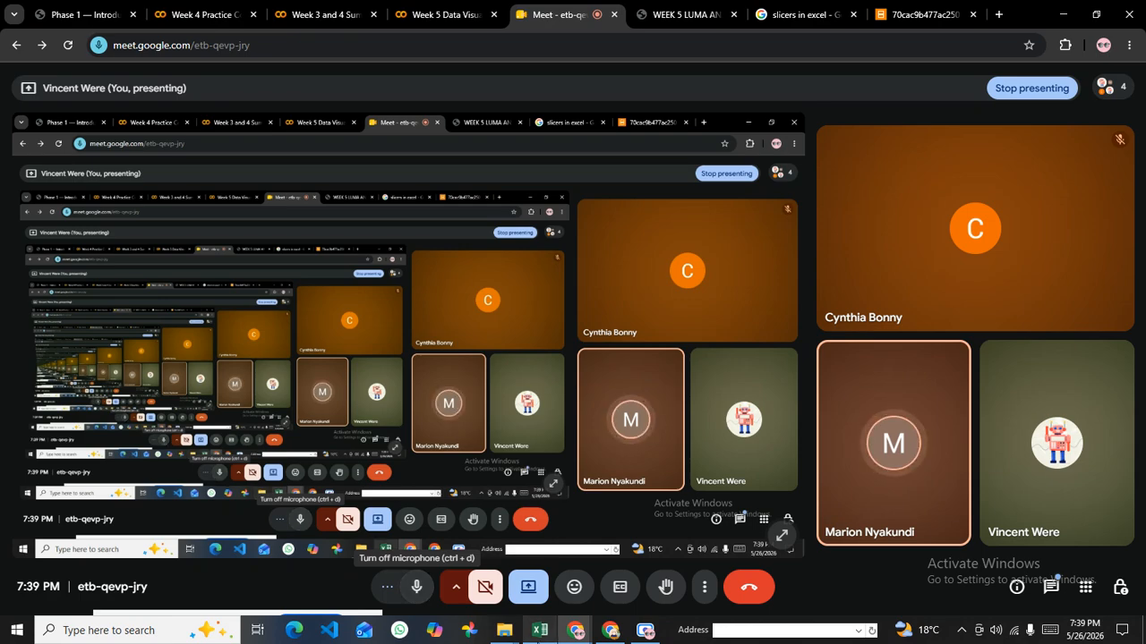
{"action": "left_click", "coordinate": [539, 630]}
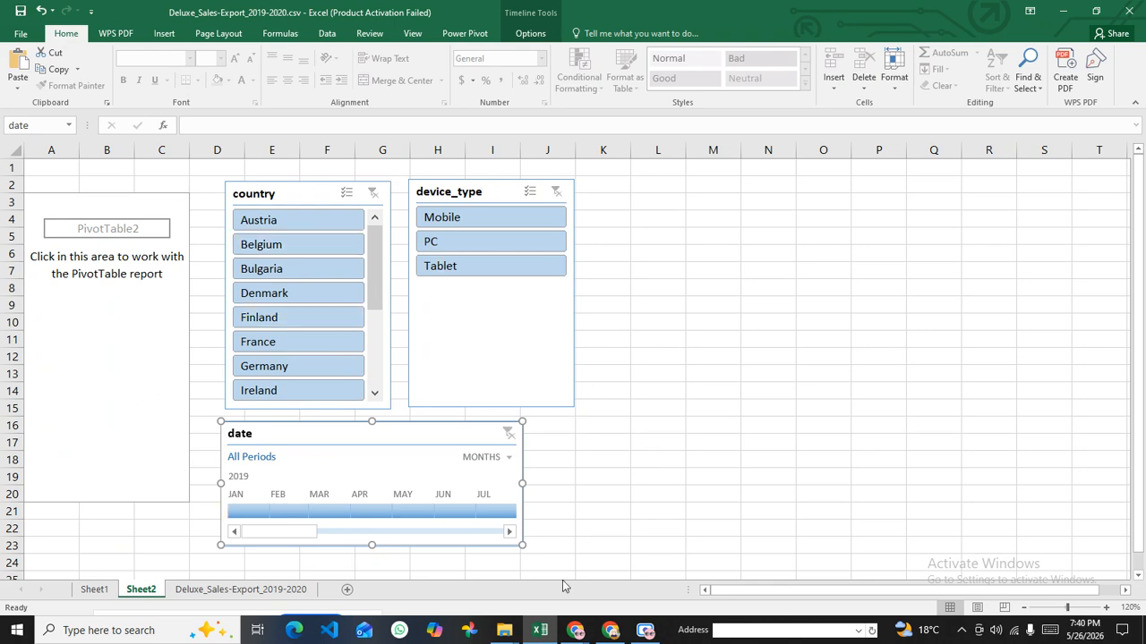
Step: Switch to Chrome, examine the Google Images results for "slicers in excel", and go back to the Google Meet call
{"action": "left_click", "coordinate": [584, 633]}
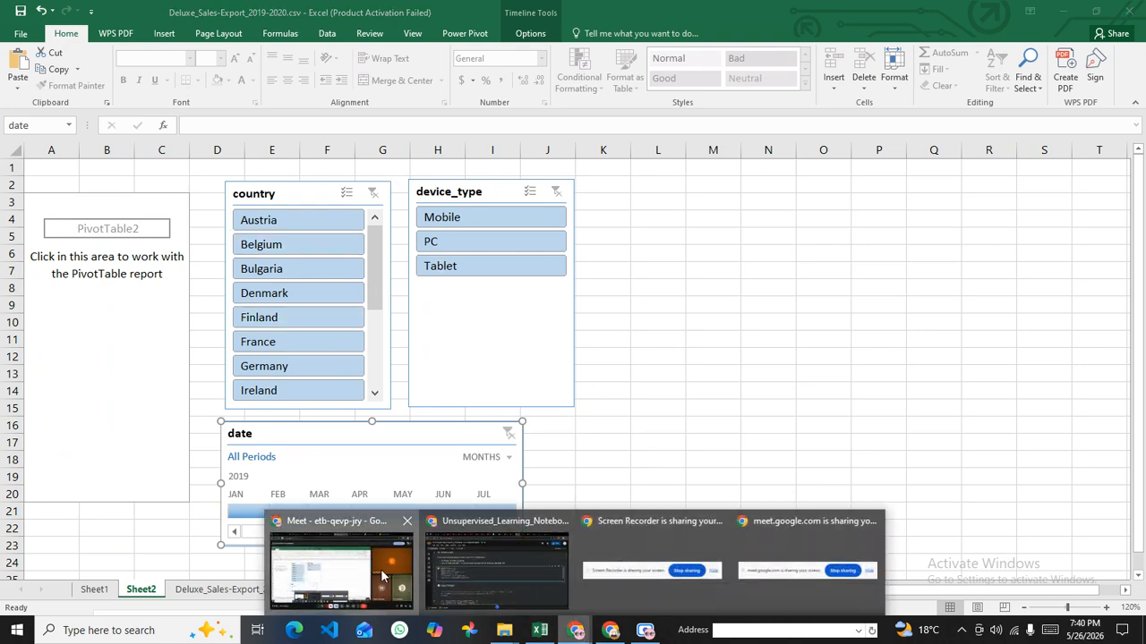
{"action": "left_click", "coordinate": [354, 564]}
{"action": "left_click", "coordinate": [801, 14]}
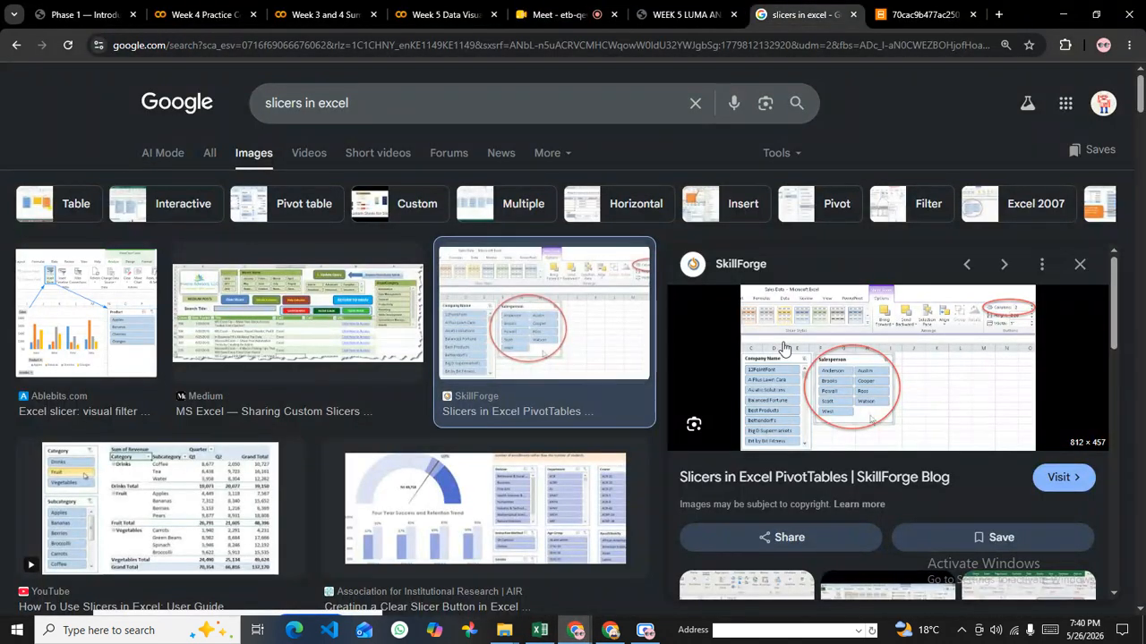
{"action": "scroll", "coordinate": [483, 371], "scroll_direction": "down", "scroll_amount": 2}
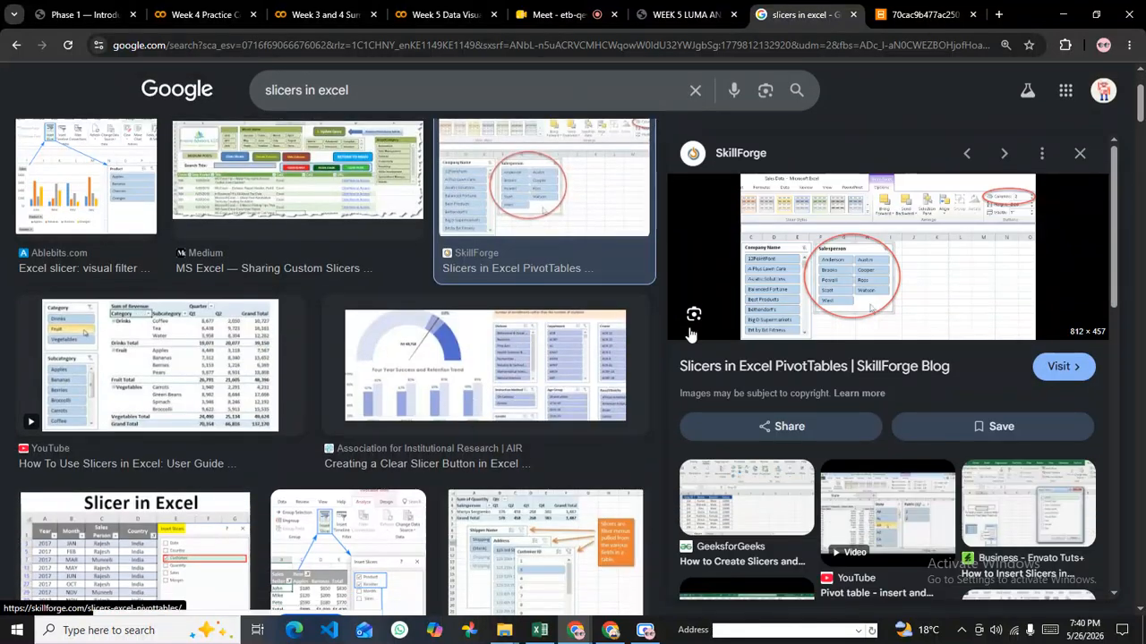
{"action": "scroll", "coordinate": [483, 391], "scroll_direction": "down", "scroll_amount": 3}
{"action": "scroll", "coordinate": [483, 392], "scroll_direction": "up", "scroll_amount": 6}
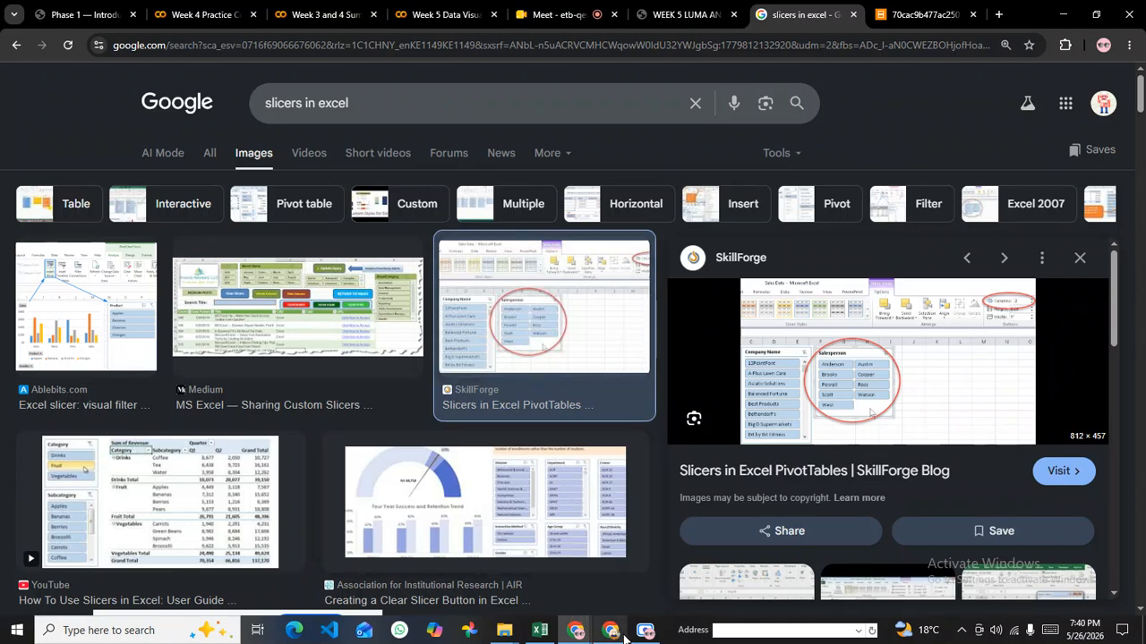
{"action": "mouse_move", "coordinate": [610, 632]}
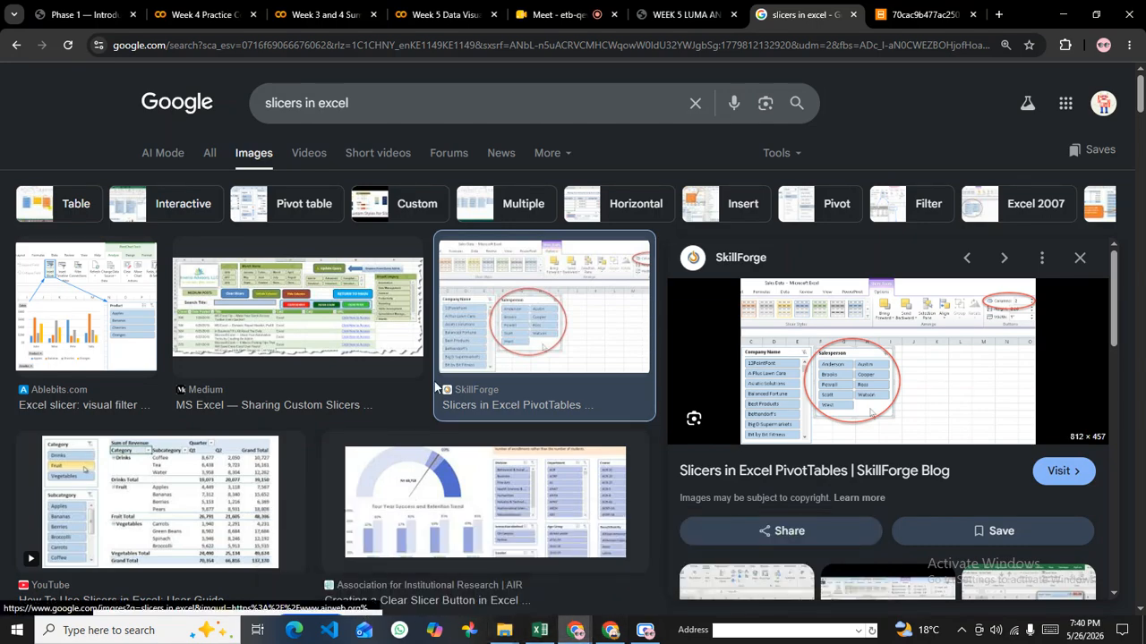
{"action": "left_click", "coordinate": [560, 18]}
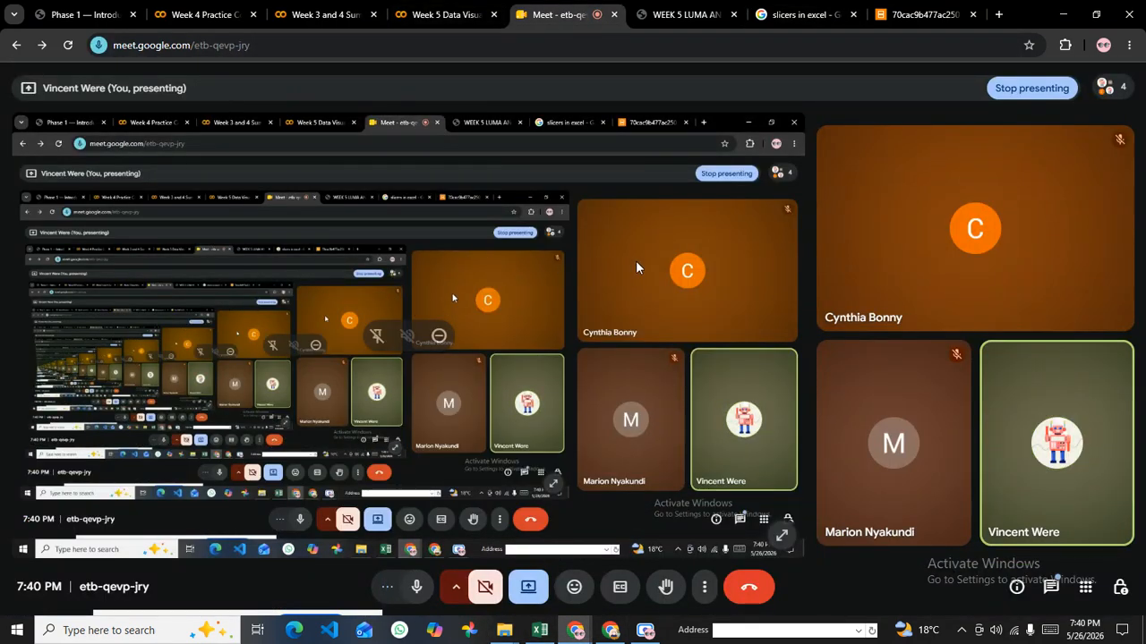
Step: Return to the Excel workbook and select the category-by-device order value PivotTable on Sheet1
{"action": "left_click", "coordinate": [540, 630]}
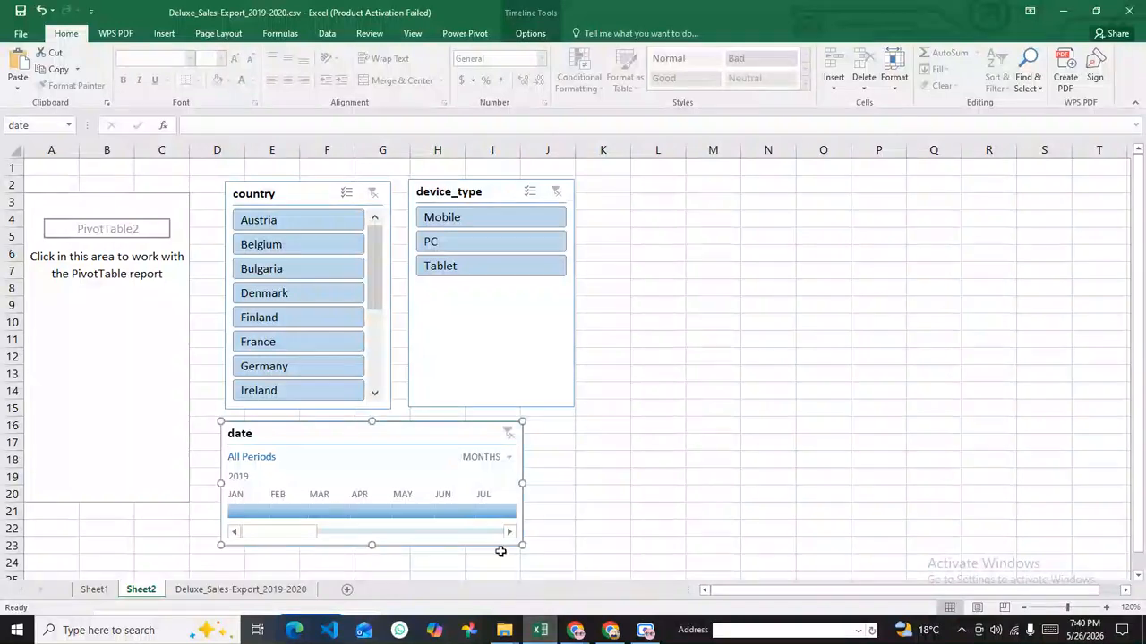
{"action": "left_click", "coordinate": [673, 361]}
{"action": "left_click", "coordinate": [682, 269]}
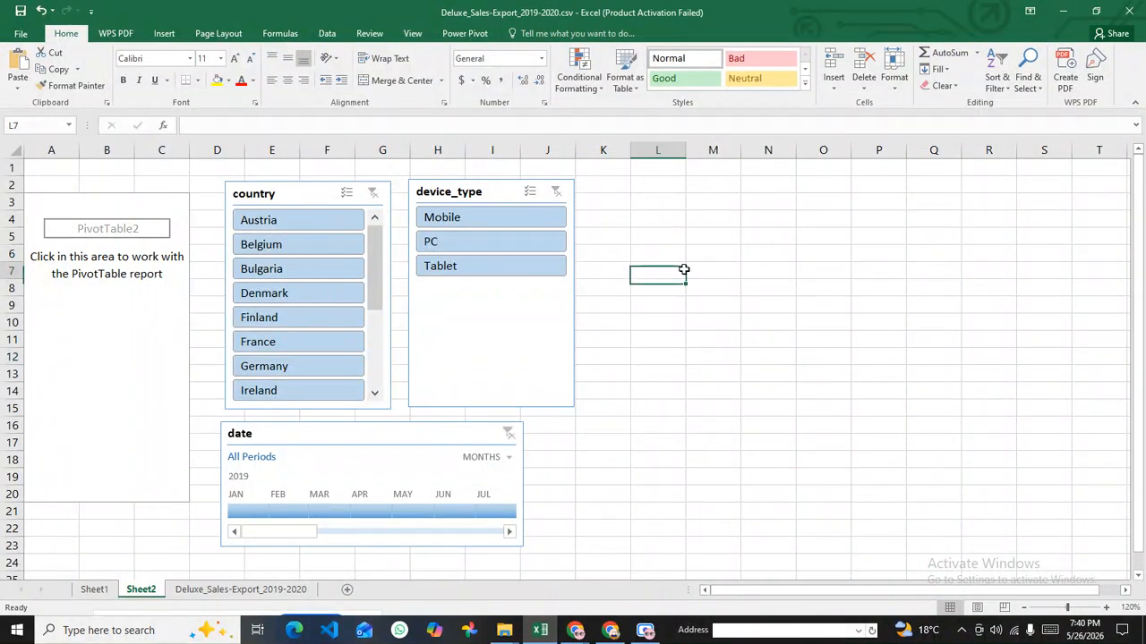
{"action": "left_click", "coordinate": [663, 323]}
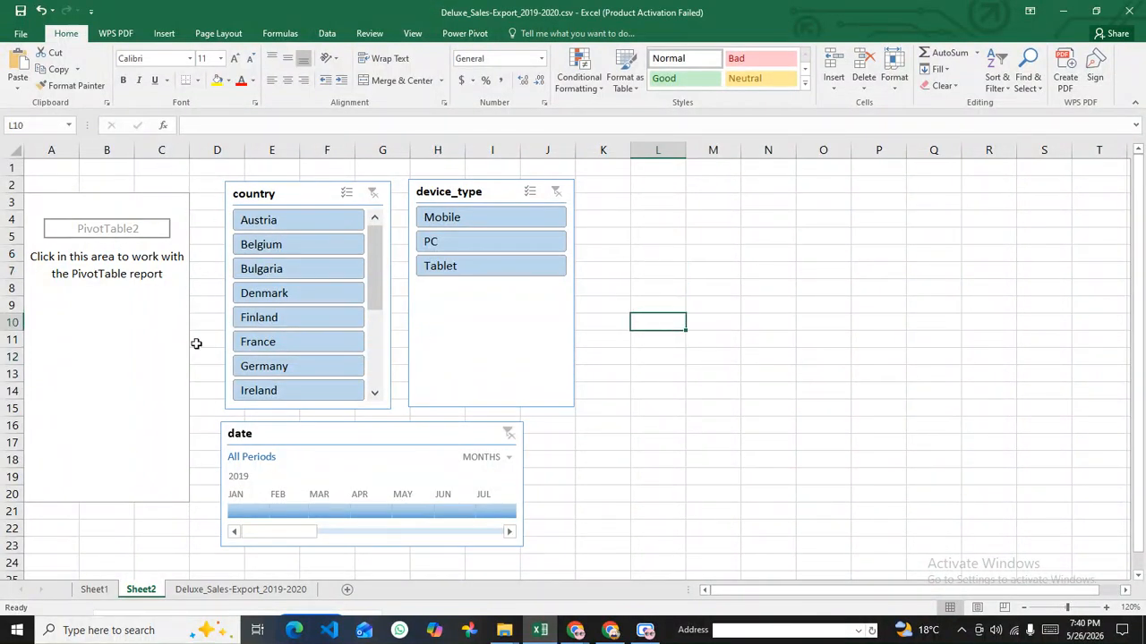
{"action": "left_click", "coordinate": [97, 590]}
{"action": "left_click", "coordinate": [166, 192]}
{"action": "left_click", "coordinate": [101, 195]}
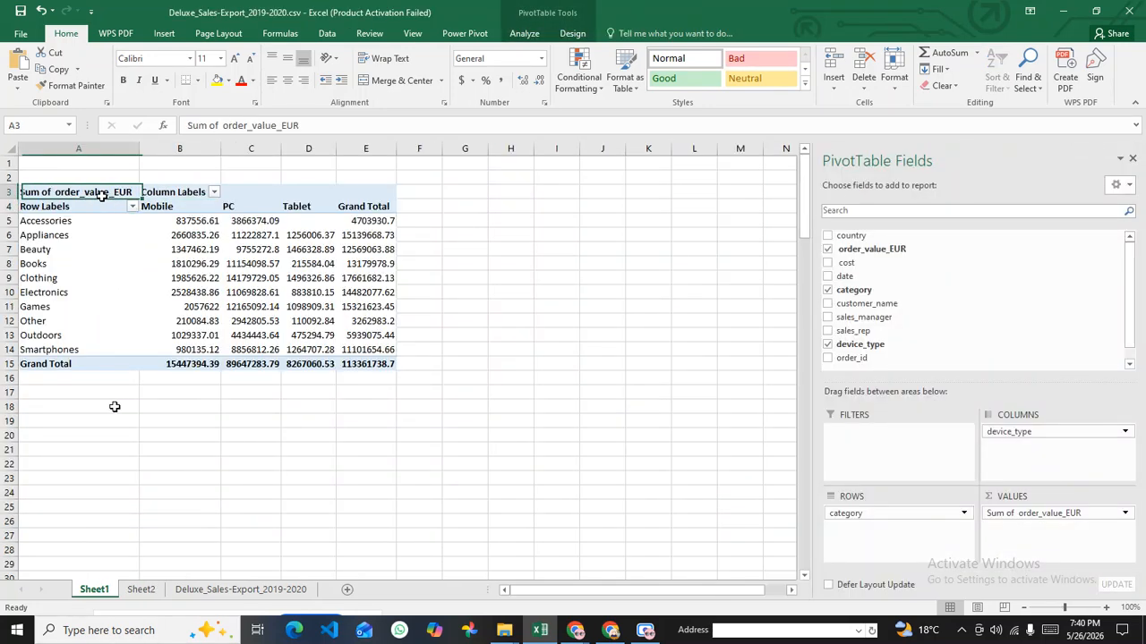
Step: Insert slicers for country and sales_rep on the Sheet1 PivotTable
{"action": "left_click", "coordinate": [524, 34]}
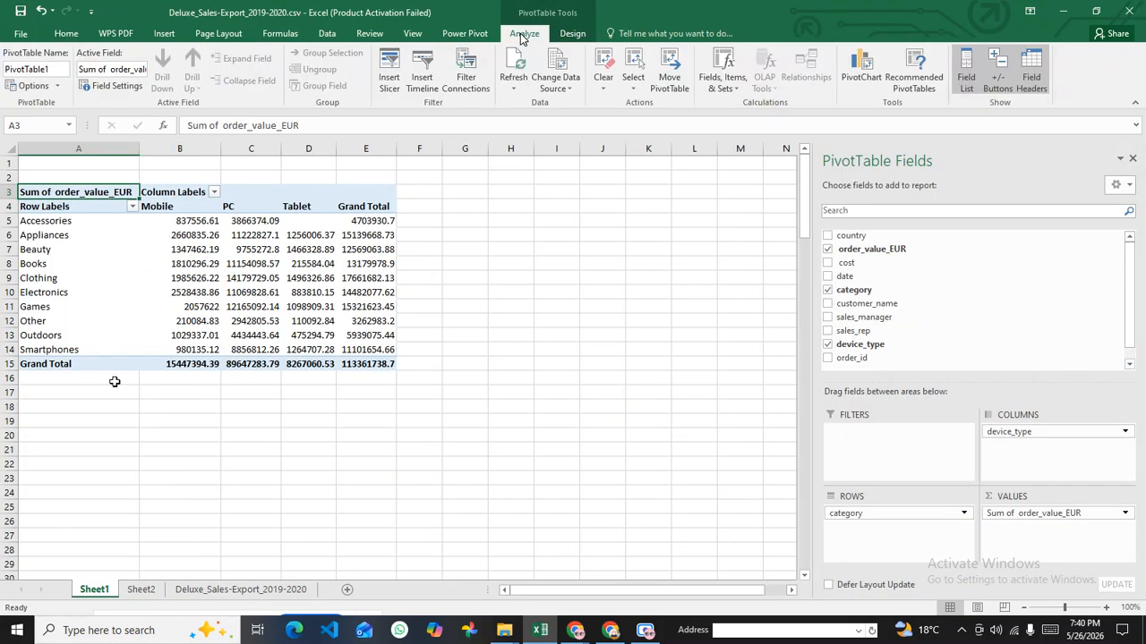
{"action": "left_click", "coordinate": [389, 72]}
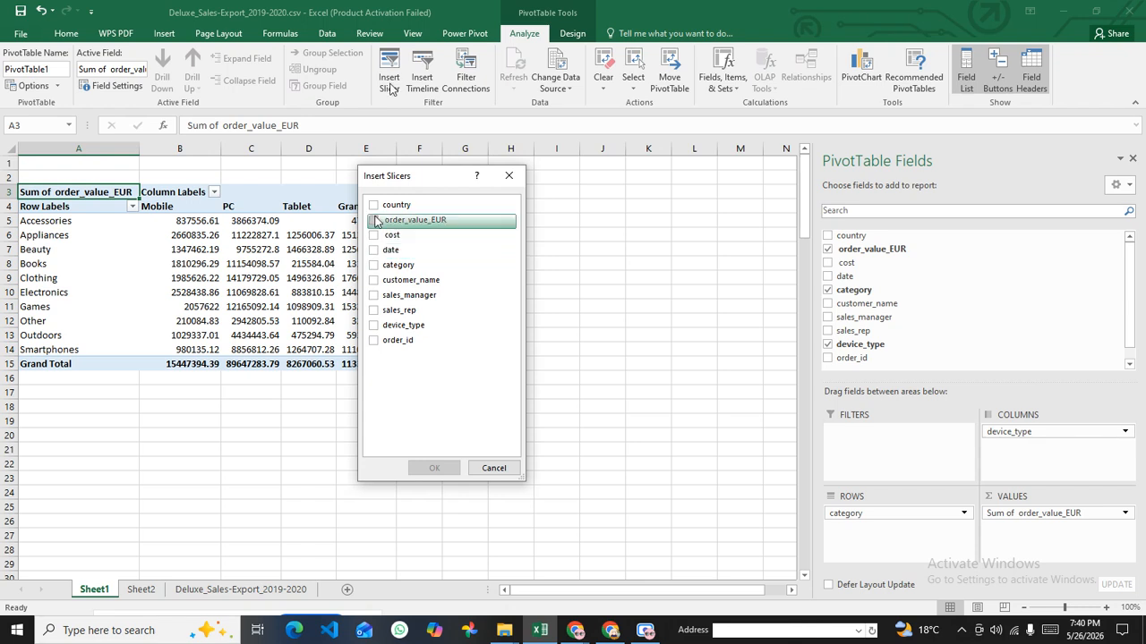
{"action": "left_click", "coordinate": [374, 208]}
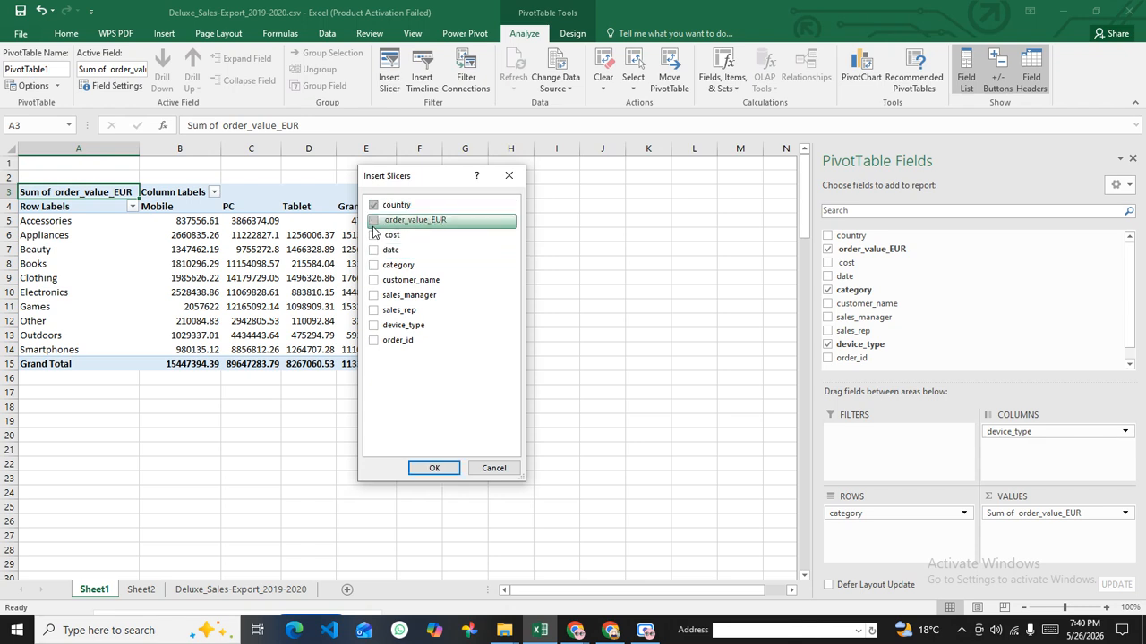
{"action": "left_click", "coordinate": [373, 311]}
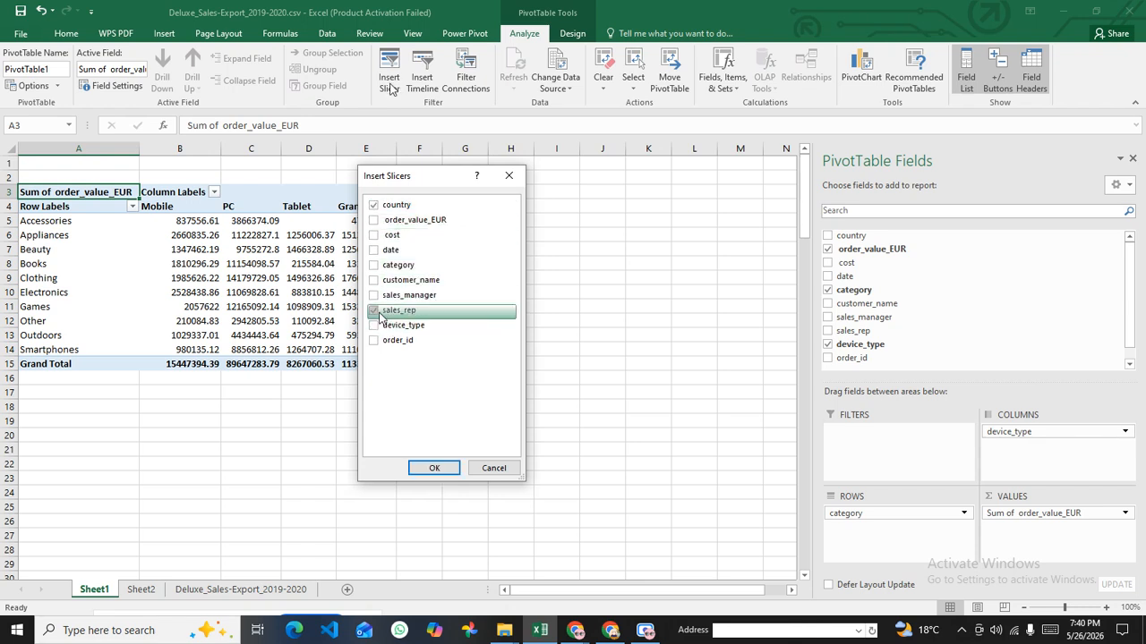
{"action": "left_click", "coordinate": [445, 468]}
Step: Place the country and sales_rep slicers side by side in the empty cells to the right of the PivotTable
{"action": "left_click_drag", "start_coordinate": [462, 305], "coordinate": [852, 280]}
{"action": "left_click_drag", "start_coordinate": [399, 273], "coordinate": [599, 204]}
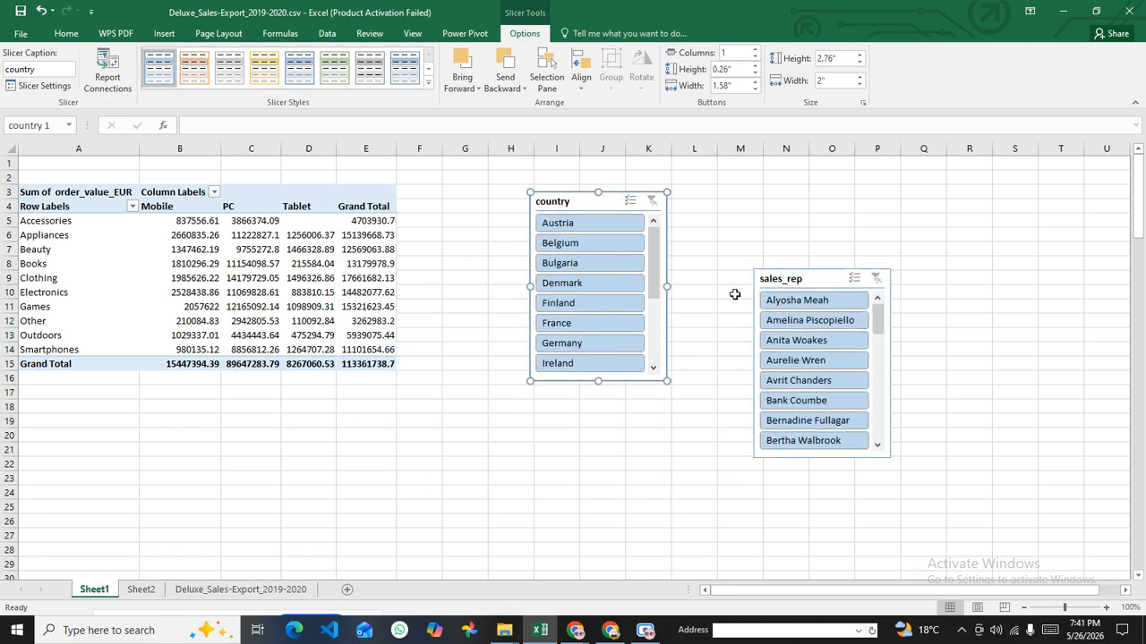
{"action": "left_click_drag", "start_coordinate": [813, 286], "coordinate": [767, 210]}
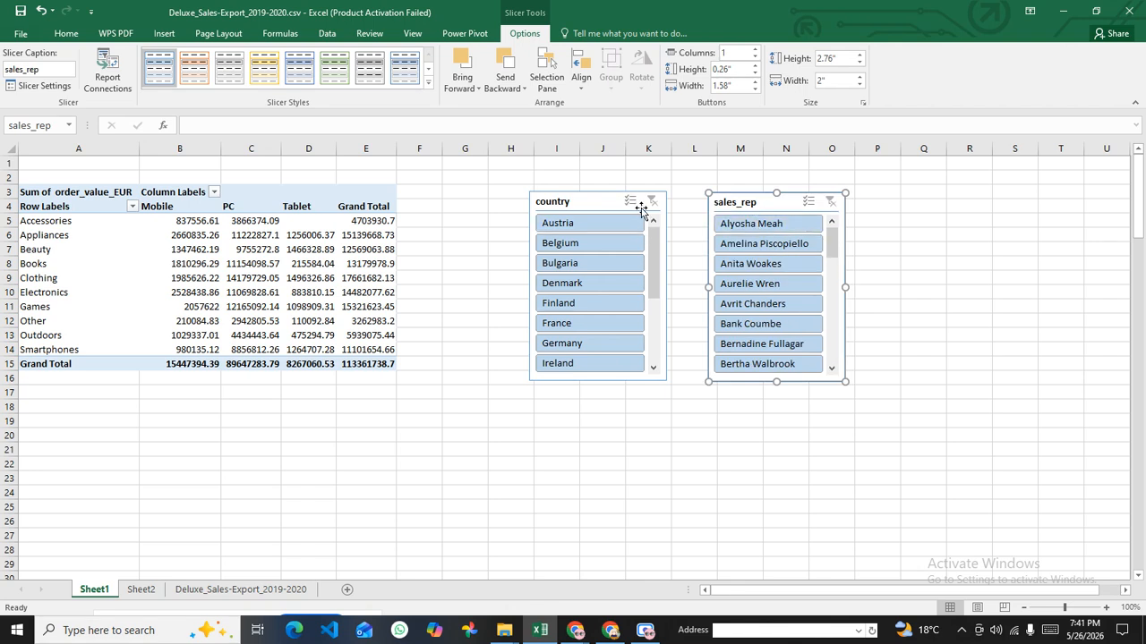
Step: Check the report connections of the country and sales_rep slicers, keeping each connected only to PivotTable1
{"action": "right_click", "coordinate": [597, 200]}
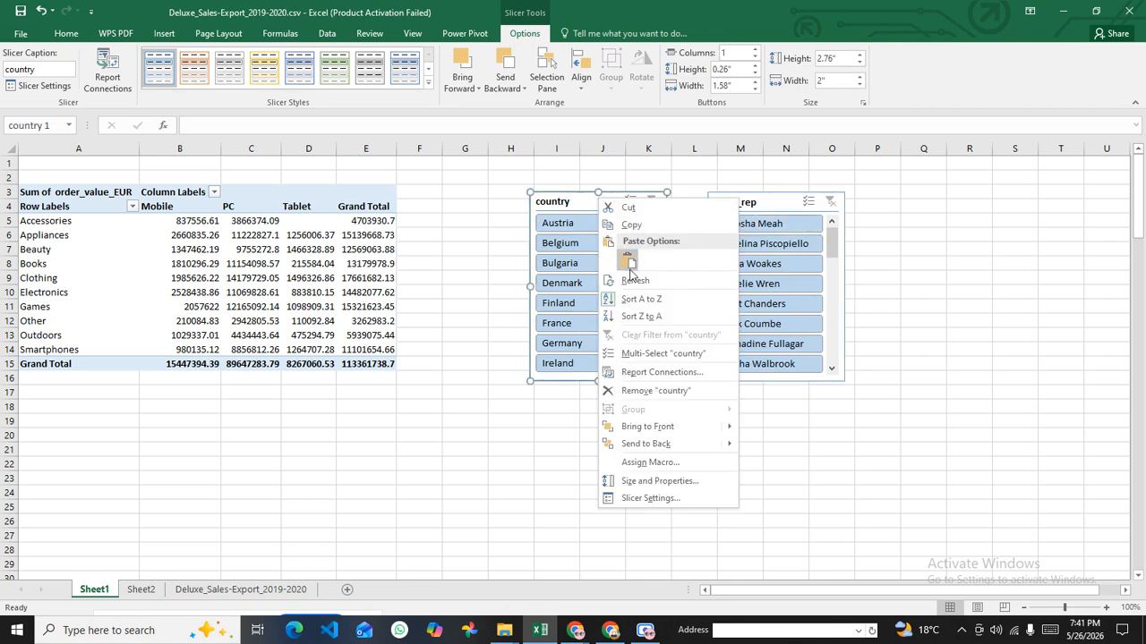
{"action": "left_click", "coordinate": [631, 375]}
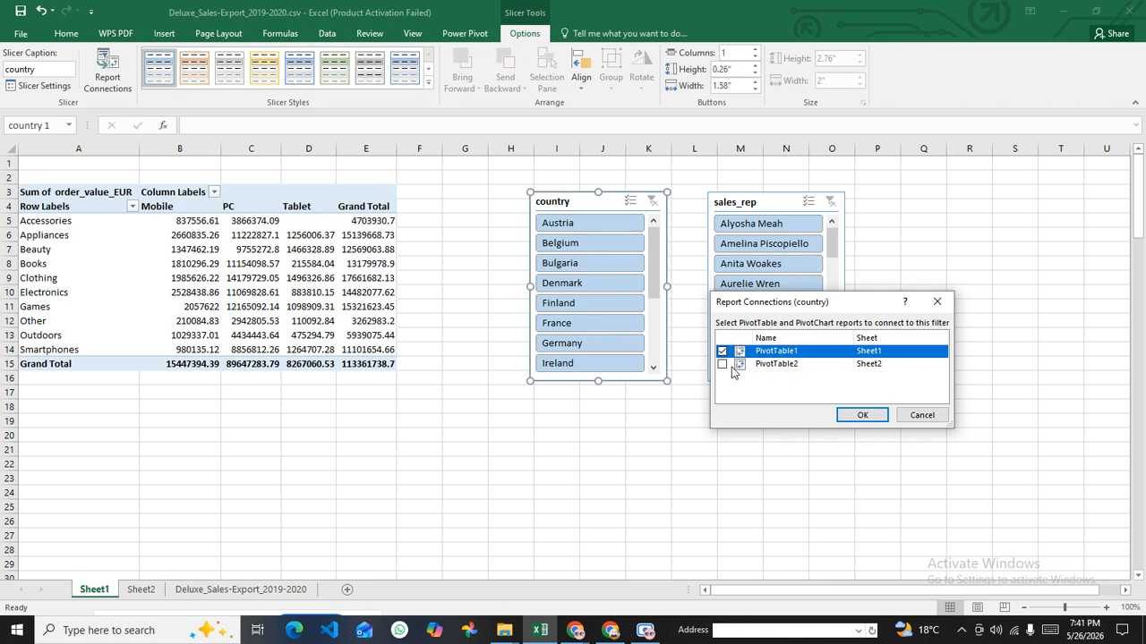
{"action": "left_click", "coordinate": [851, 416]}
{"action": "left_click", "coordinate": [729, 203]}
{"action": "right_click", "coordinate": [757, 213]}
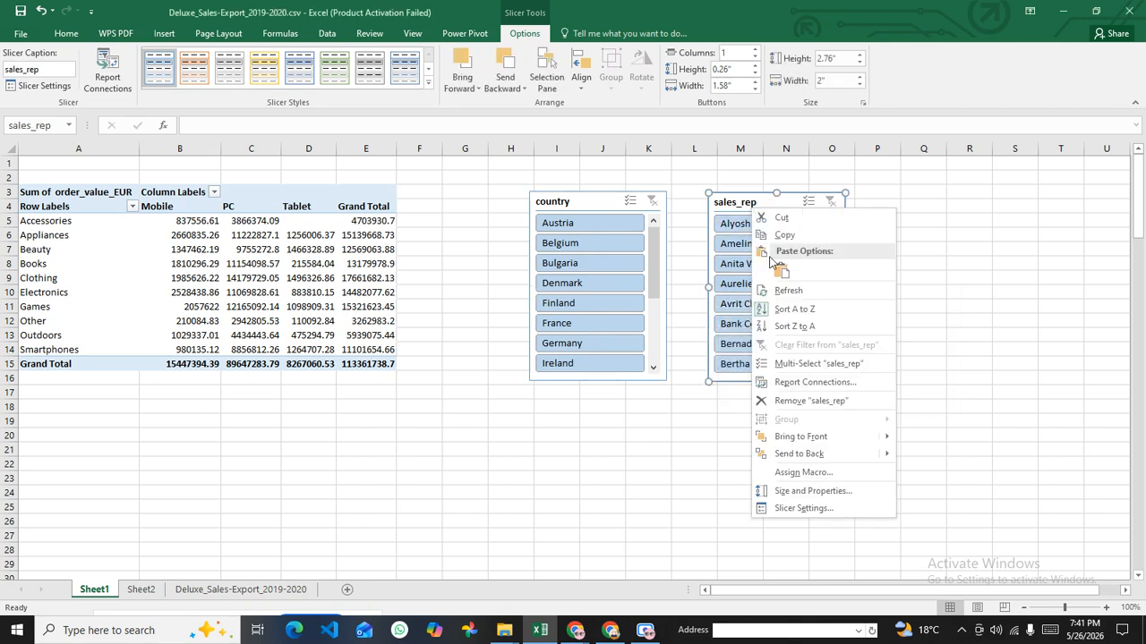
{"action": "left_click", "coordinate": [798, 383]}
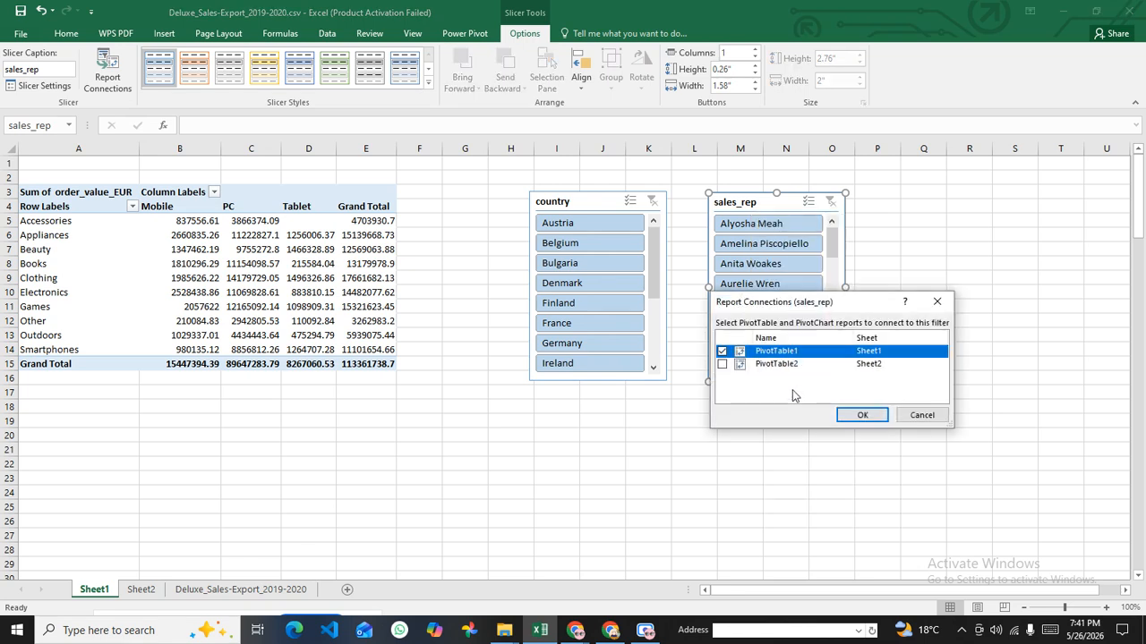
{"action": "left_click", "coordinate": [859, 418]}
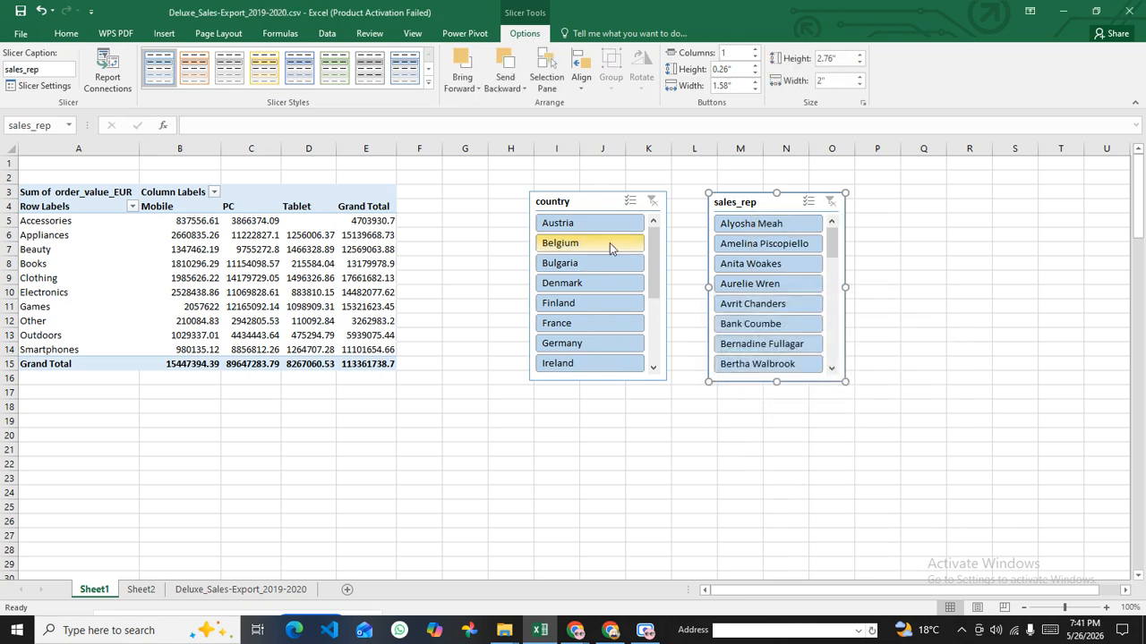
Step: Filter the PivotTable by Austria, Belgium, Bulgaria, Finland and Germany in turn, return to Austria, and compare the categories and sales reps
{"action": "left_click", "coordinate": [589, 224]}
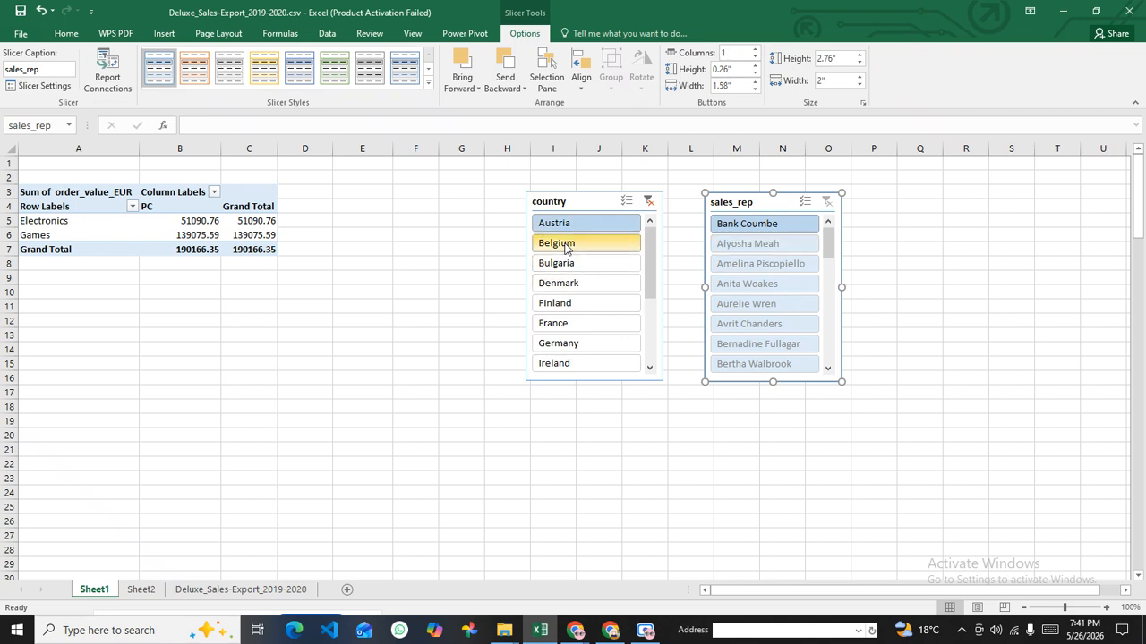
{"action": "left_click", "coordinate": [564, 251]}
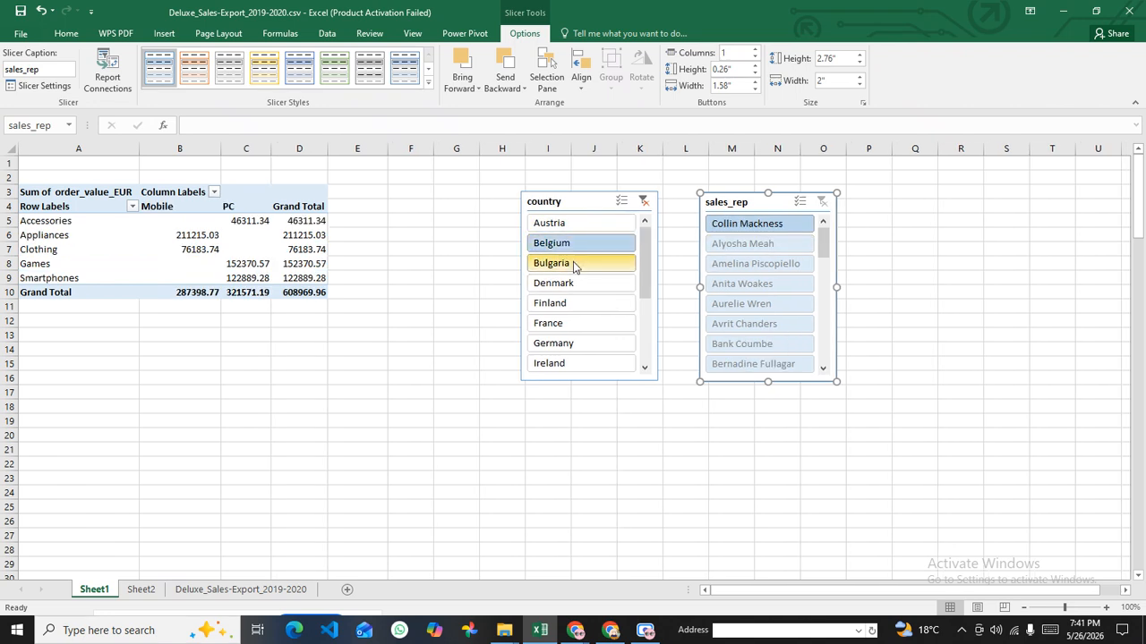
{"action": "left_click", "coordinate": [574, 262]}
{"action": "left_click", "coordinate": [573, 304]}
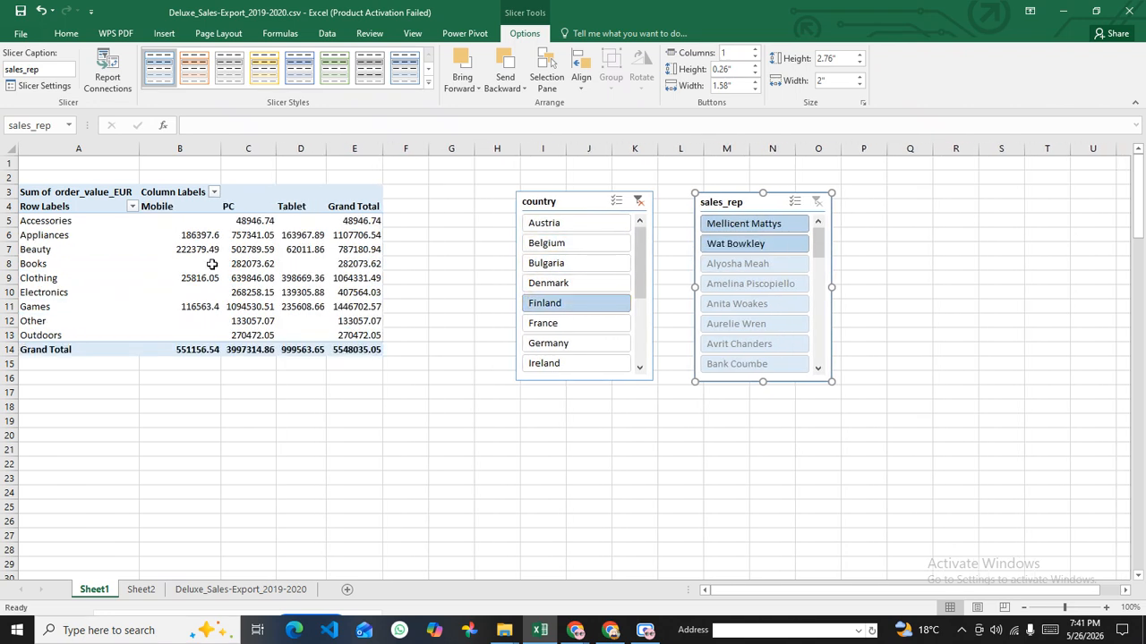
{"action": "left_click", "coordinate": [616, 343]}
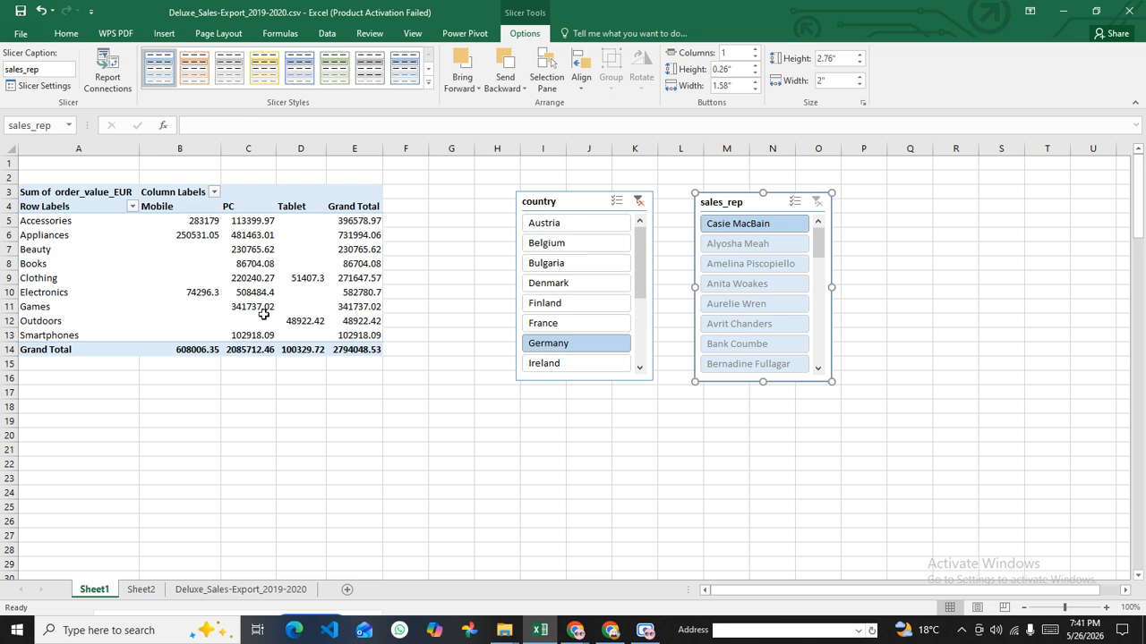
{"action": "left_click", "coordinate": [612, 304]}
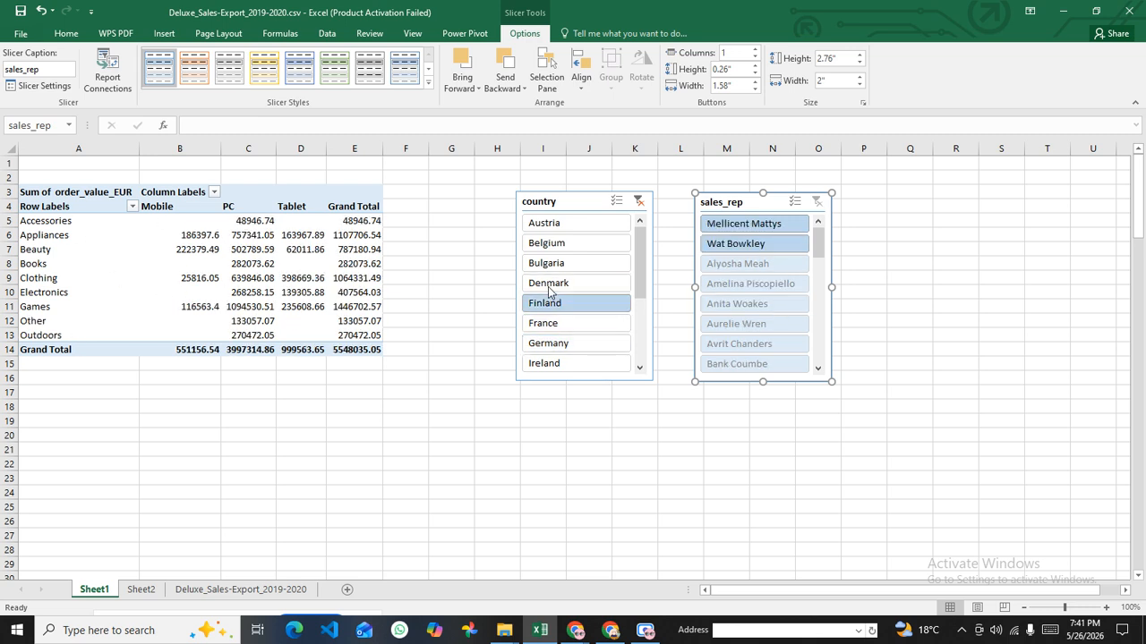
{"action": "left_click", "coordinate": [581, 245]}
{"action": "left_click", "coordinate": [550, 224]}
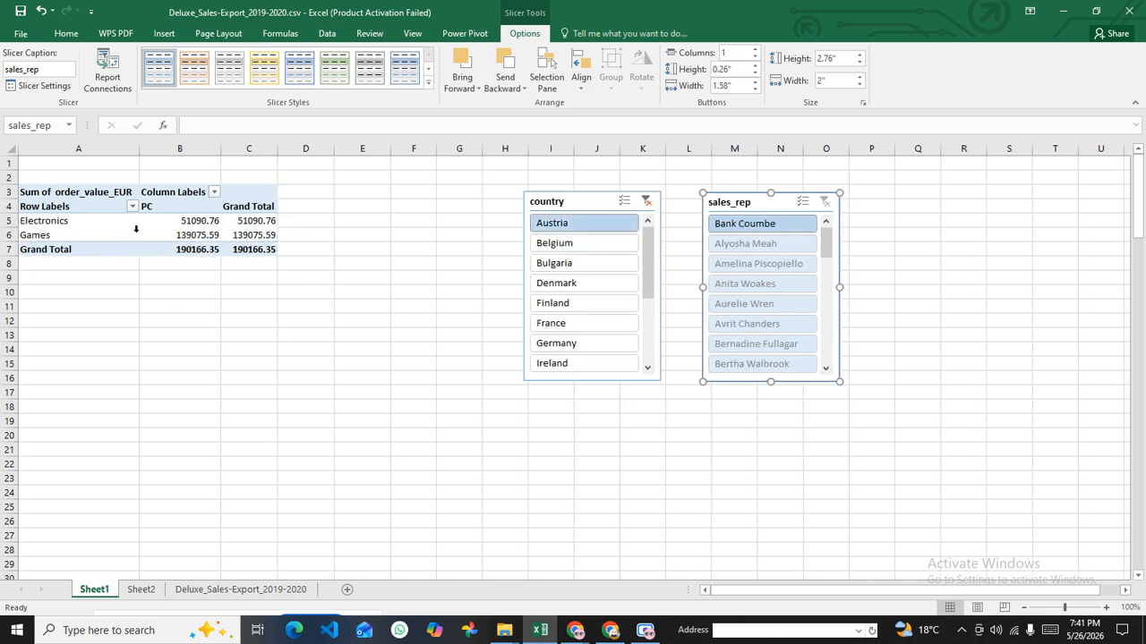
Step: Step the country filter one by one from Belgium through Ireland to compare each country's order values
{"action": "left_click", "coordinate": [577, 244]}
{"action": "left_click", "coordinate": [570, 266]}
{"action": "left_click", "coordinate": [564, 285]}
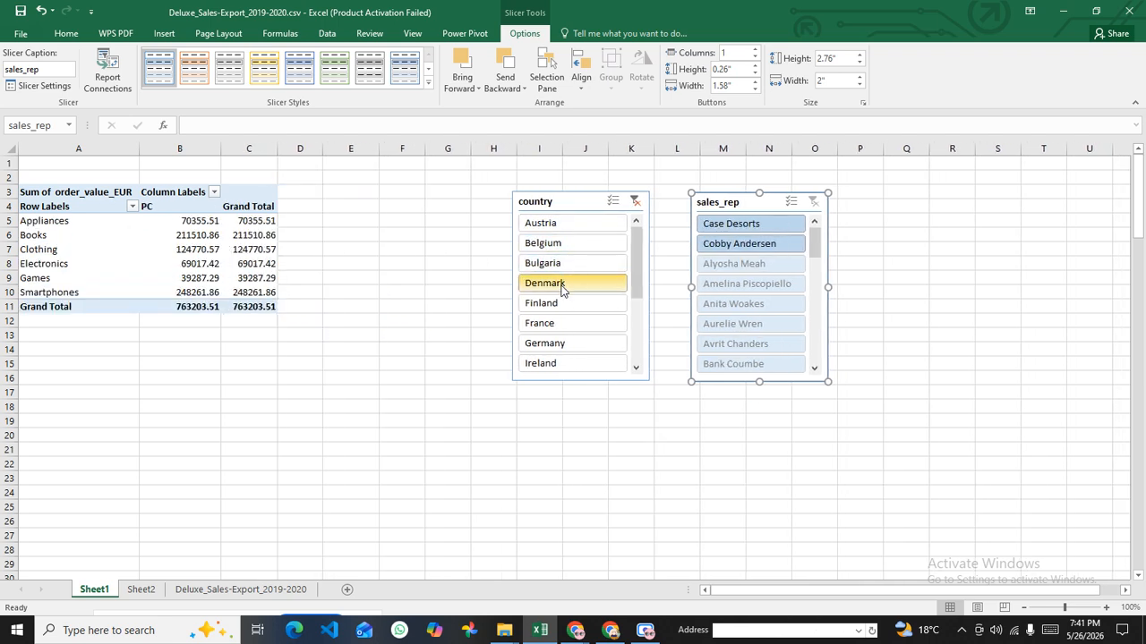
{"action": "left_click", "coordinate": [564, 305]}
{"action": "left_click", "coordinate": [566, 324]}
{"action": "left_click", "coordinate": [562, 346]}
{"action": "left_click", "coordinate": [559, 362]}
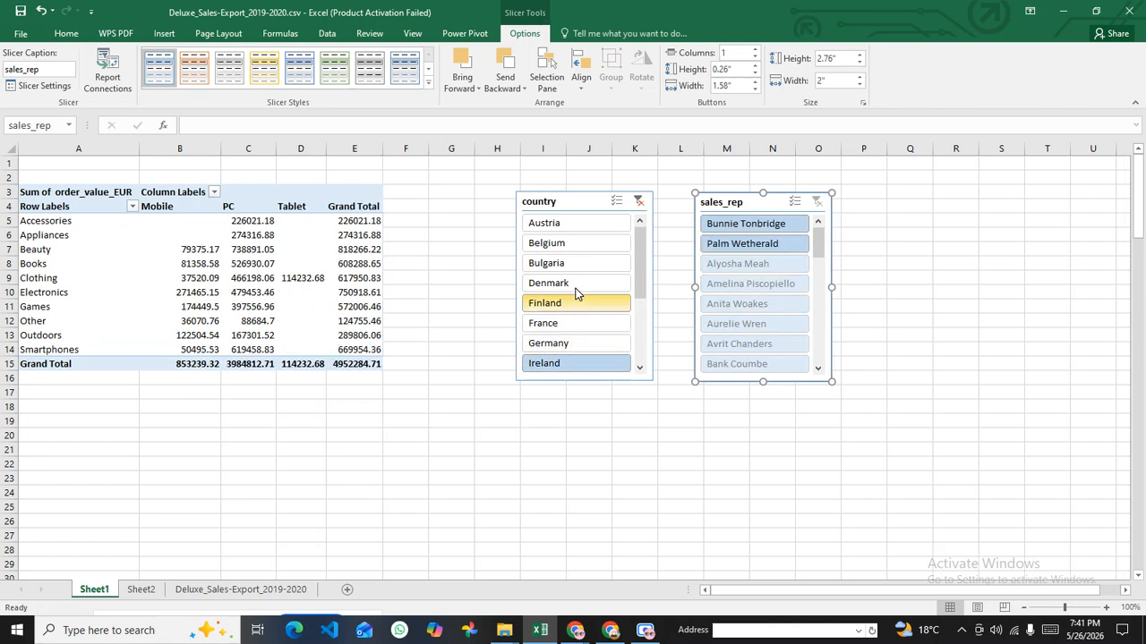
Step: Compare the PivotTable filtered to Austria with the unfiltered one twice, and leave the country filter cleared
{"action": "left_click", "coordinate": [571, 229]}
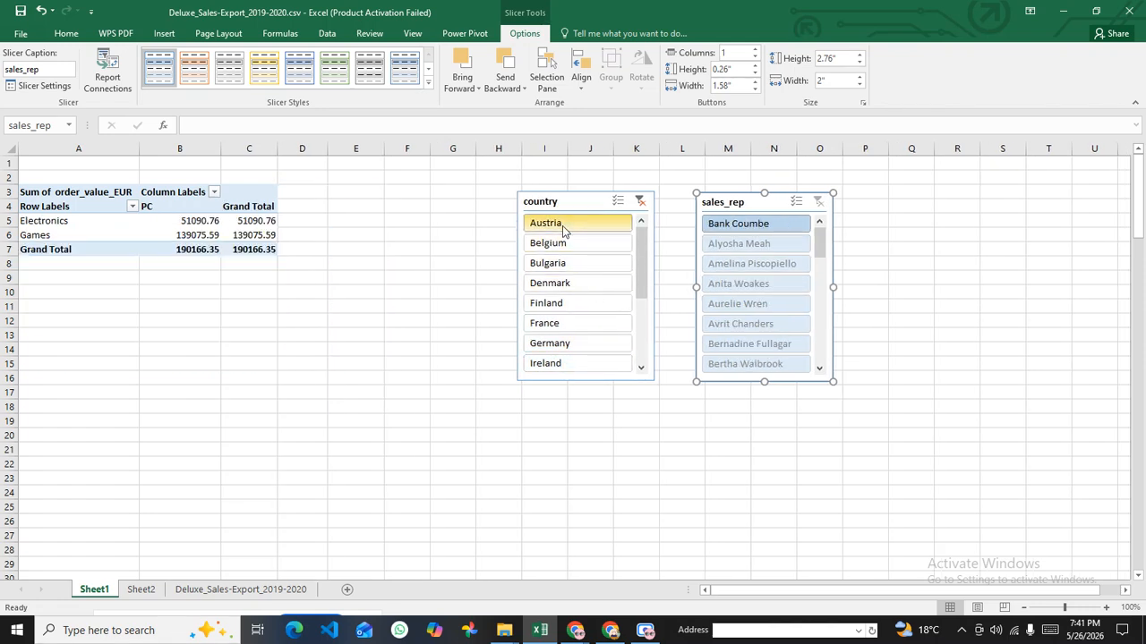
{"action": "left_click", "coordinate": [639, 200]}
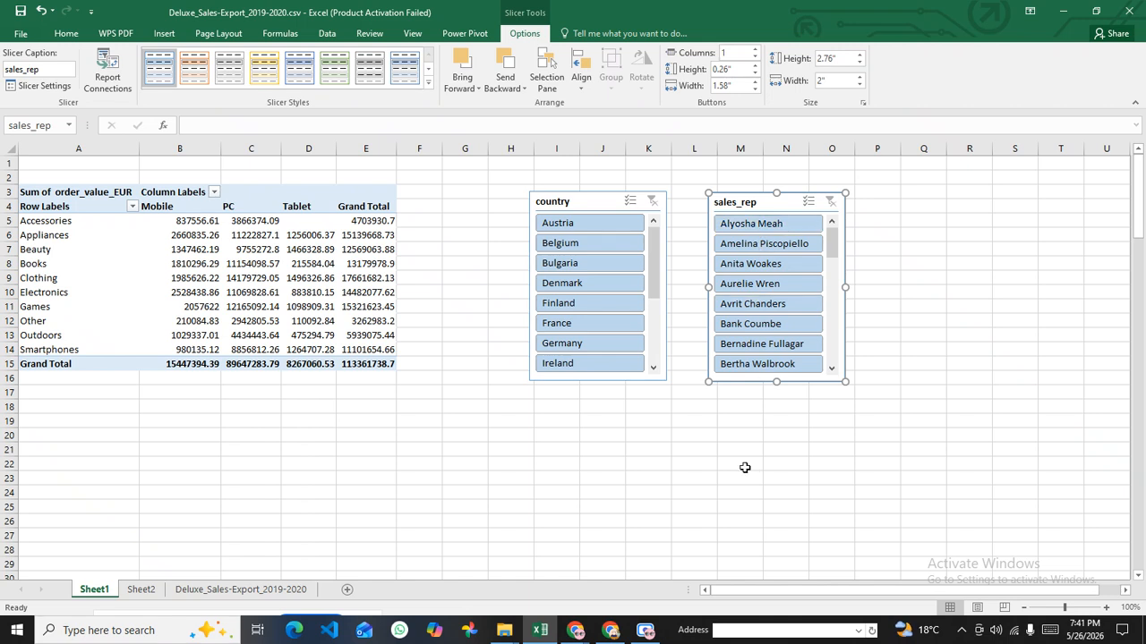
{"action": "left_click", "coordinate": [564, 222]}
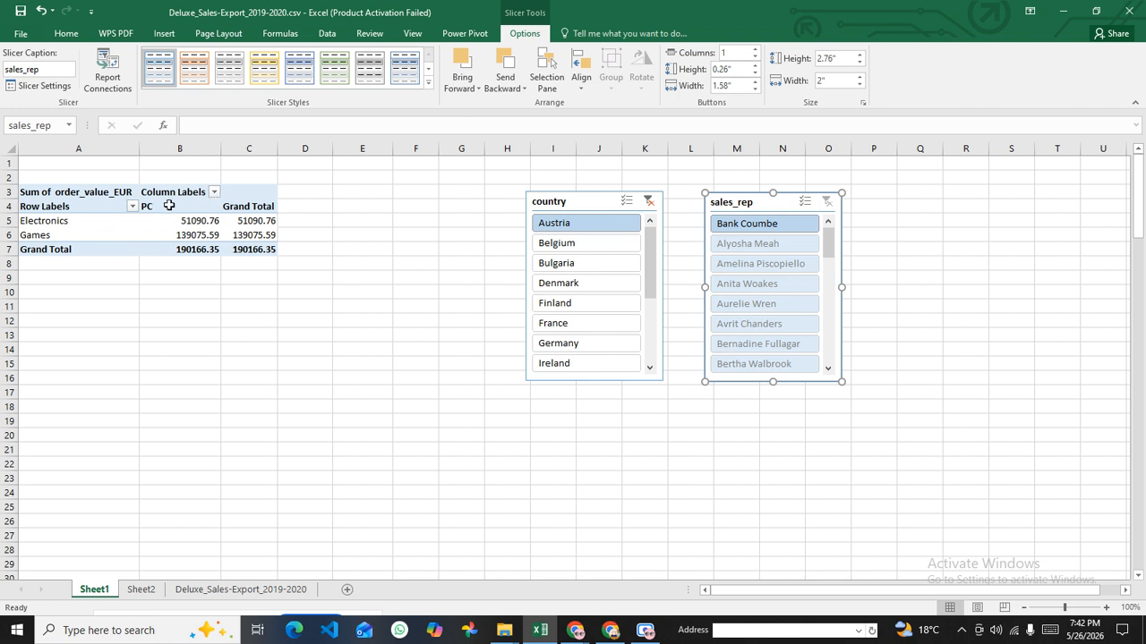
{"action": "left_click", "coordinate": [649, 204]}
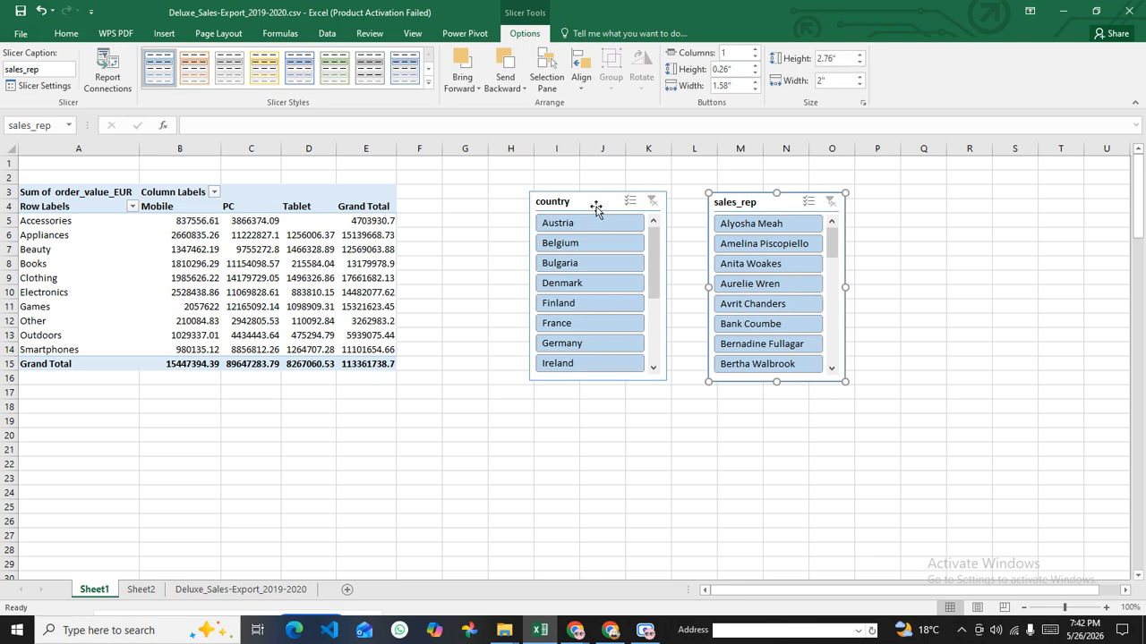
Step: Move the country and sales_rep slicers closer to the PivotTable and line up their top edges
{"action": "left_click_drag", "start_coordinate": [594, 207], "coordinate": [545, 207]}
{"action": "left_click_drag", "start_coordinate": [777, 202], "coordinate": [725, 191]}
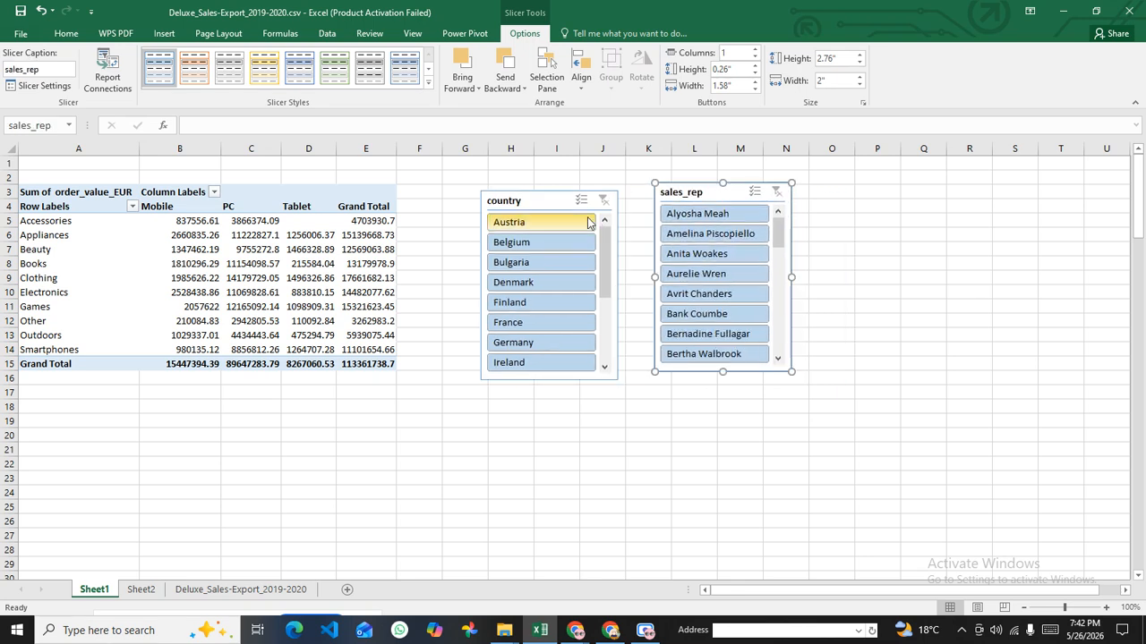
{"action": "left_click_drag", "start_coordinate": [553, 206], "coordinate": [556, 198]}
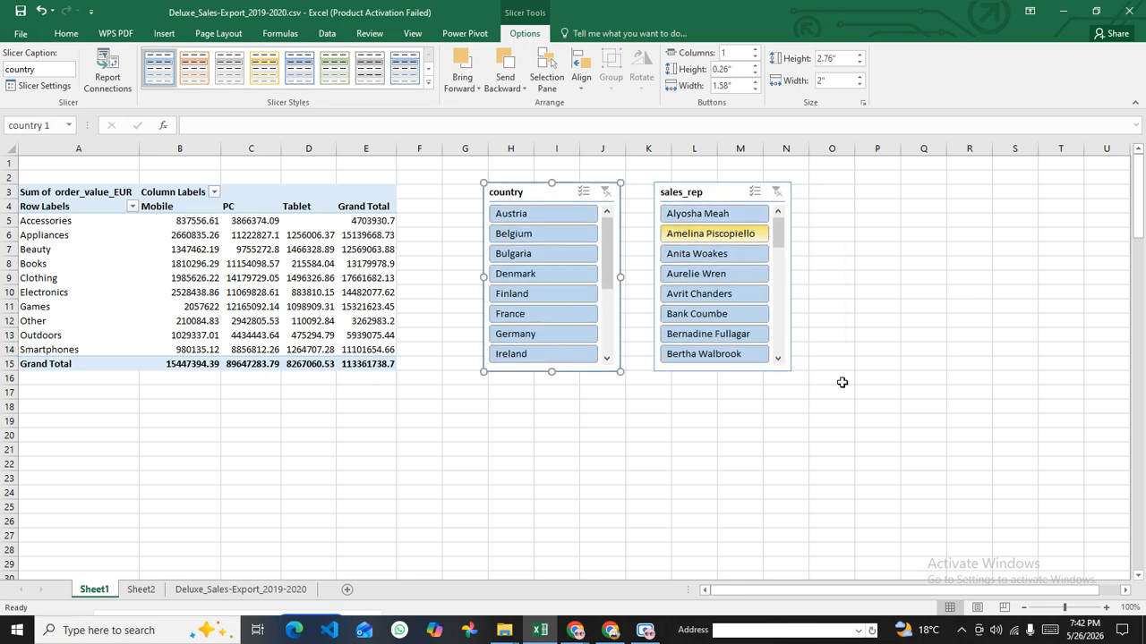